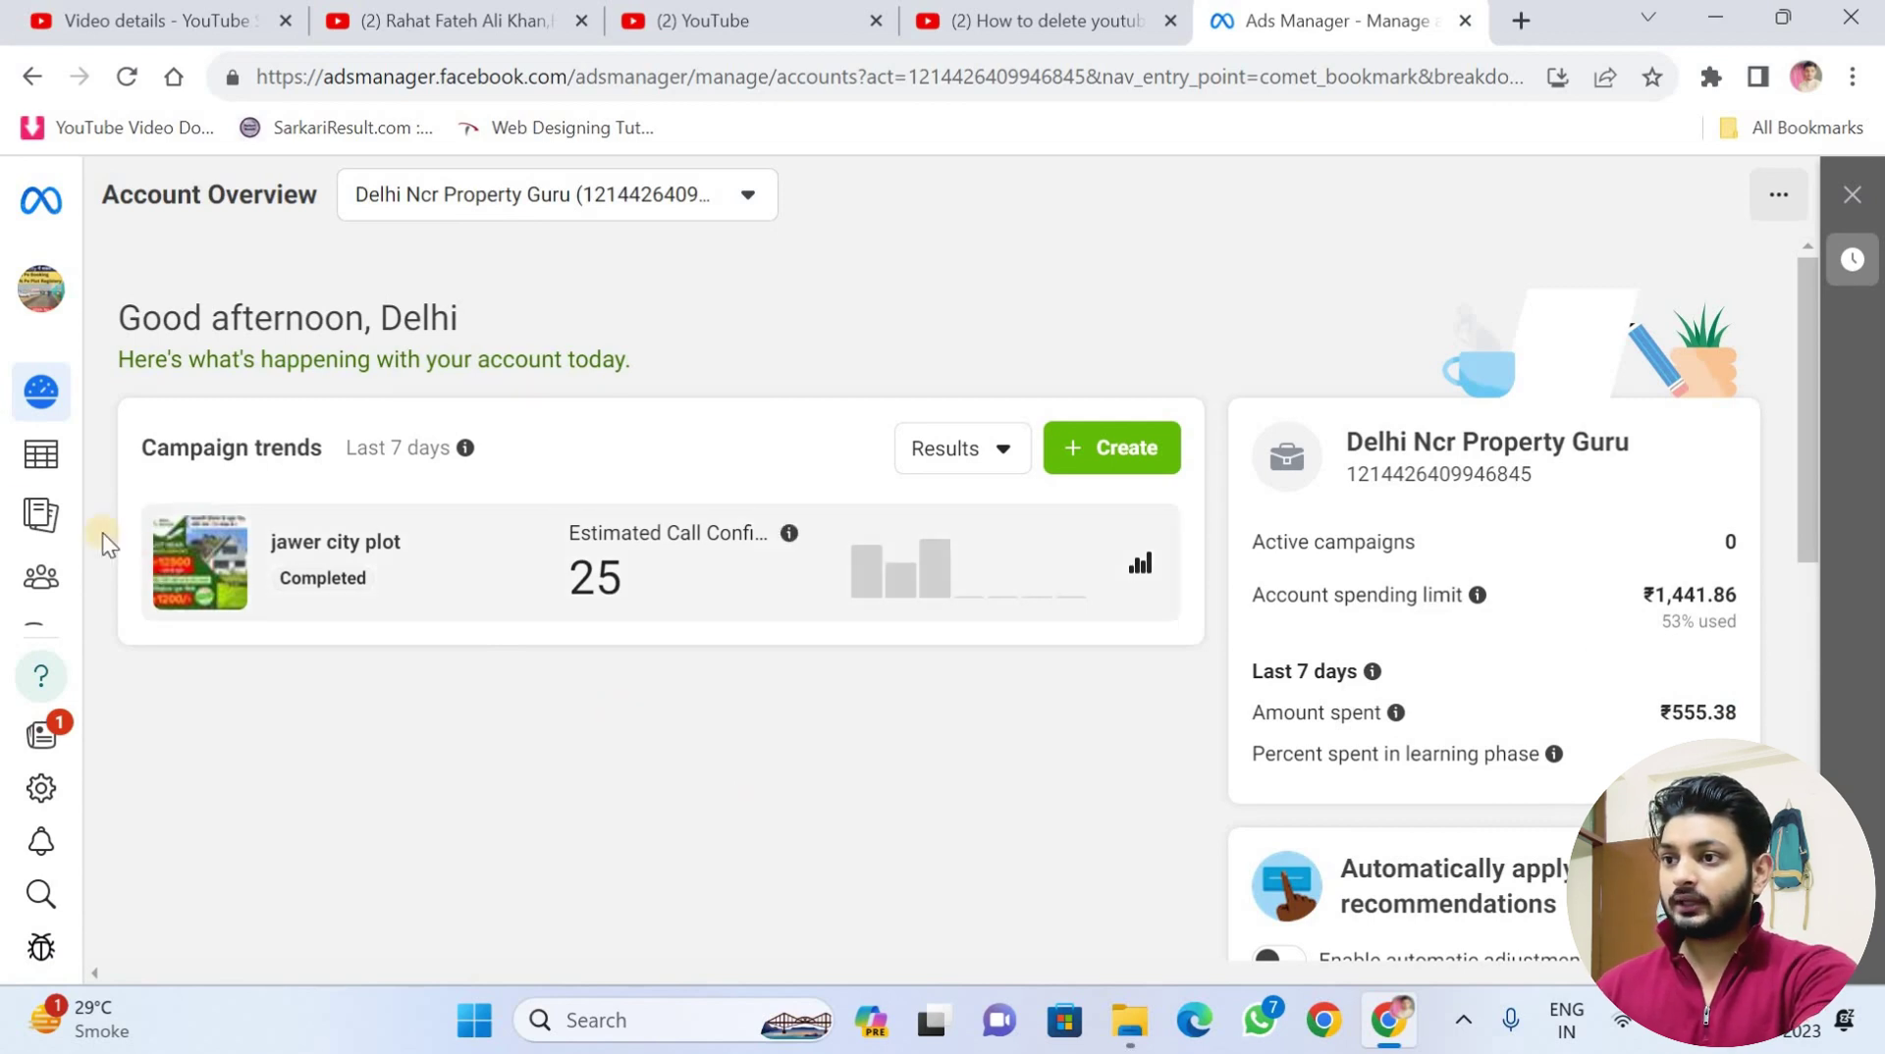
# - Open the campaigns list and examine the jawer city plot campaign's results, reach, impressions, cost per result, amount spent and end date
pyautogui.click(37, 461)
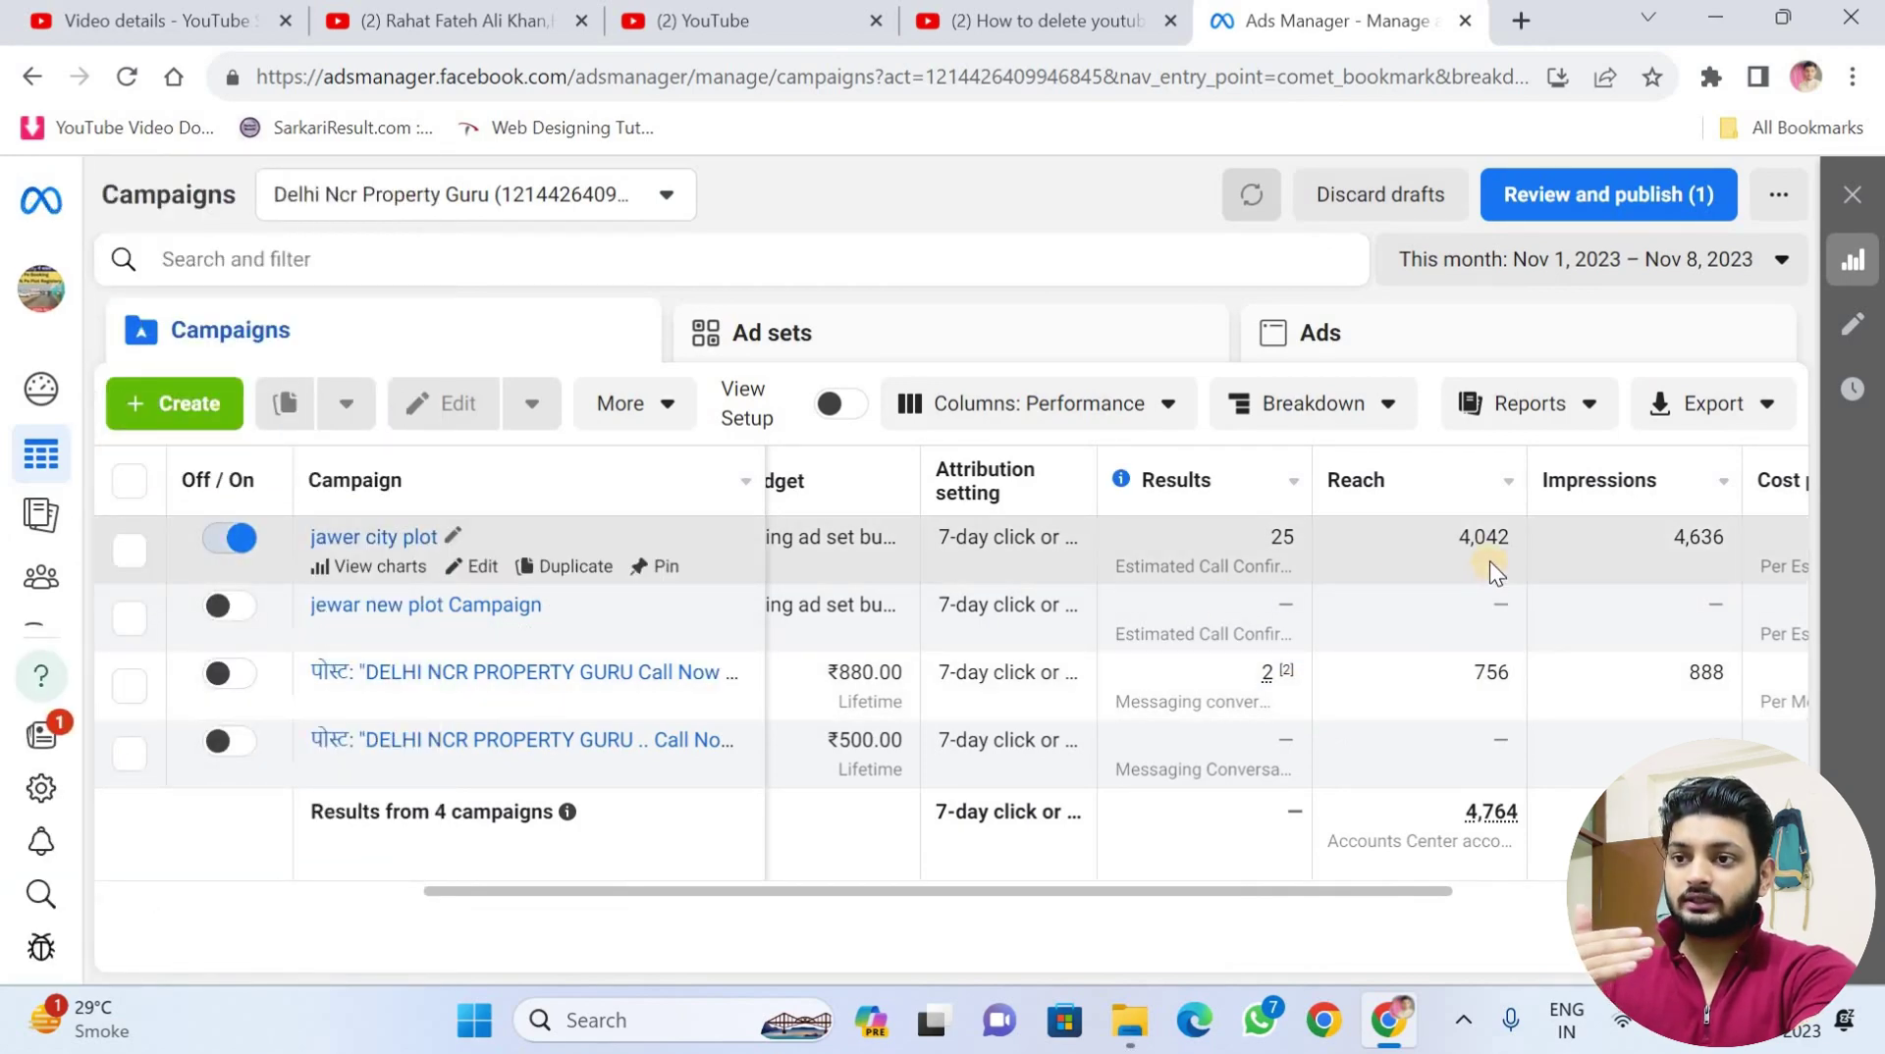
pyautogui.hscroll(2, 1488, 562)
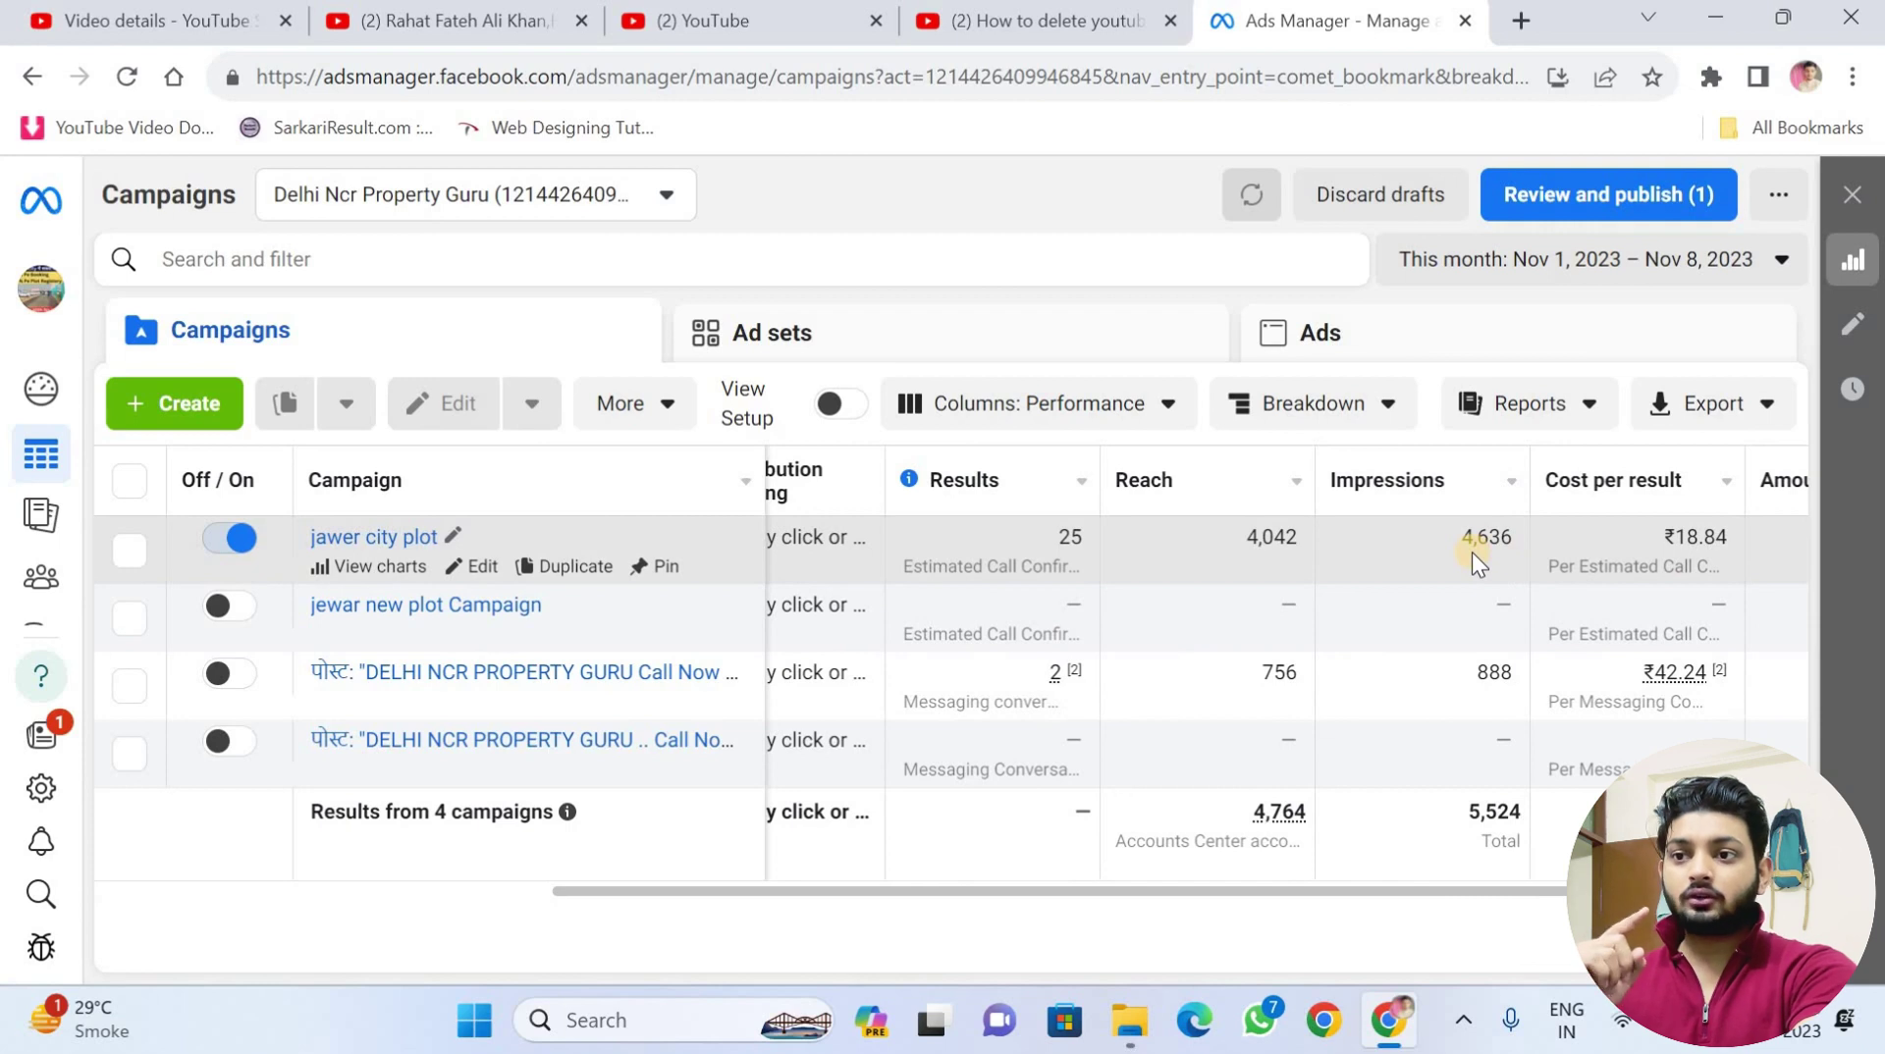
pyautogui.hscroll(2, 1728, 568)
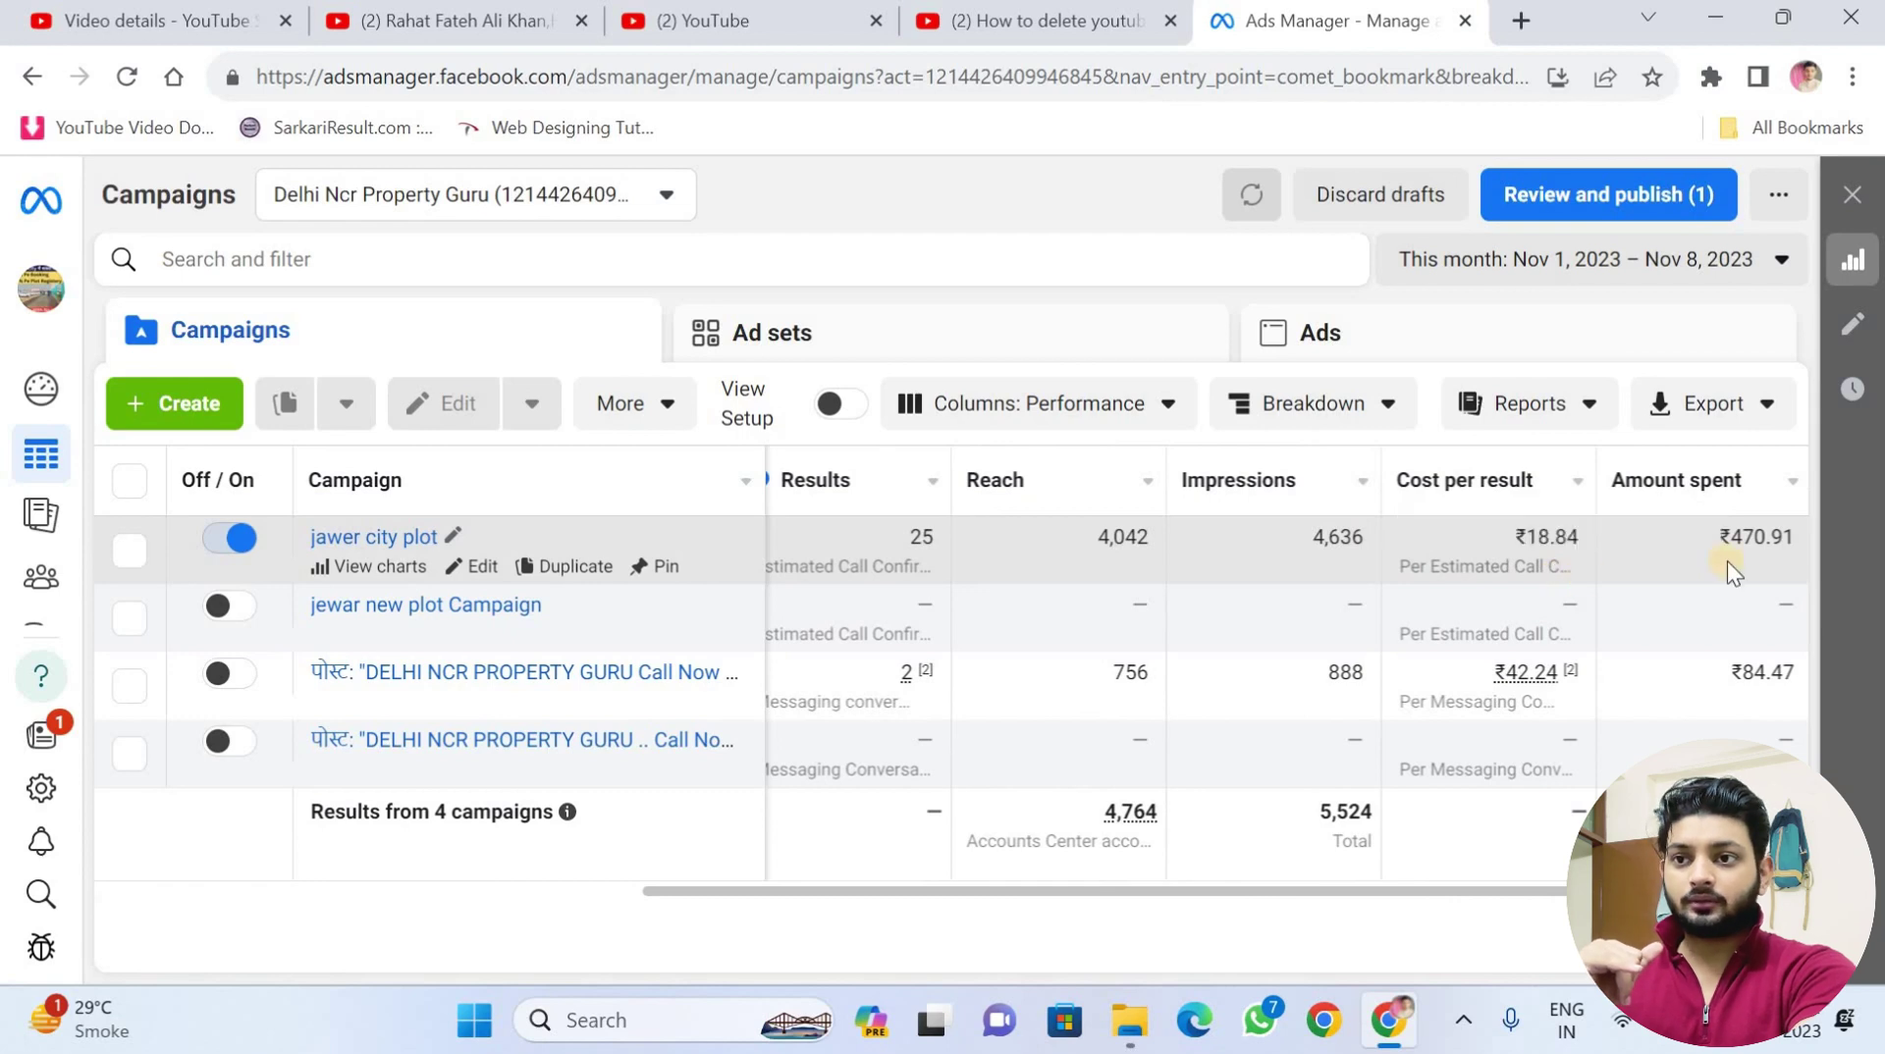
pyautogui.hscroll(2, 1728, 562)
pyautogui.hscroll(1, 1635, 570)
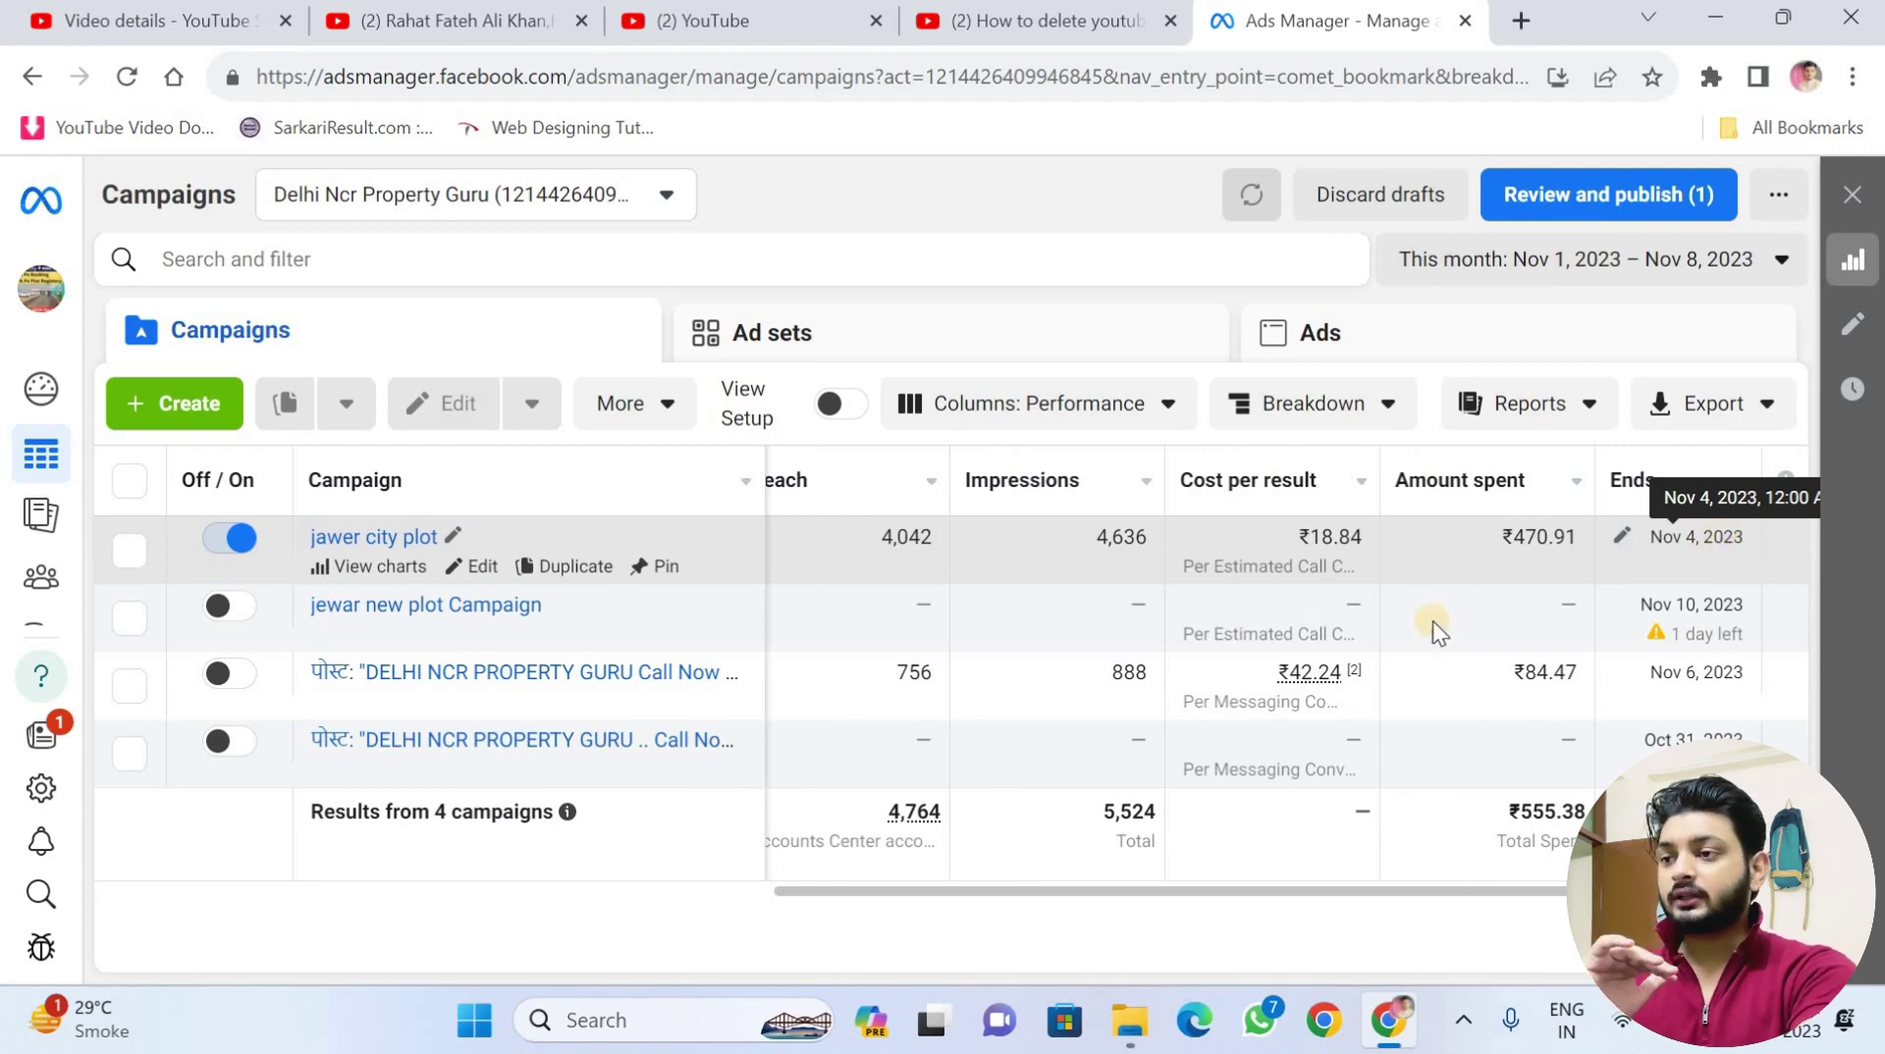
pyautogui.hscroll(-5, 1082, 675)
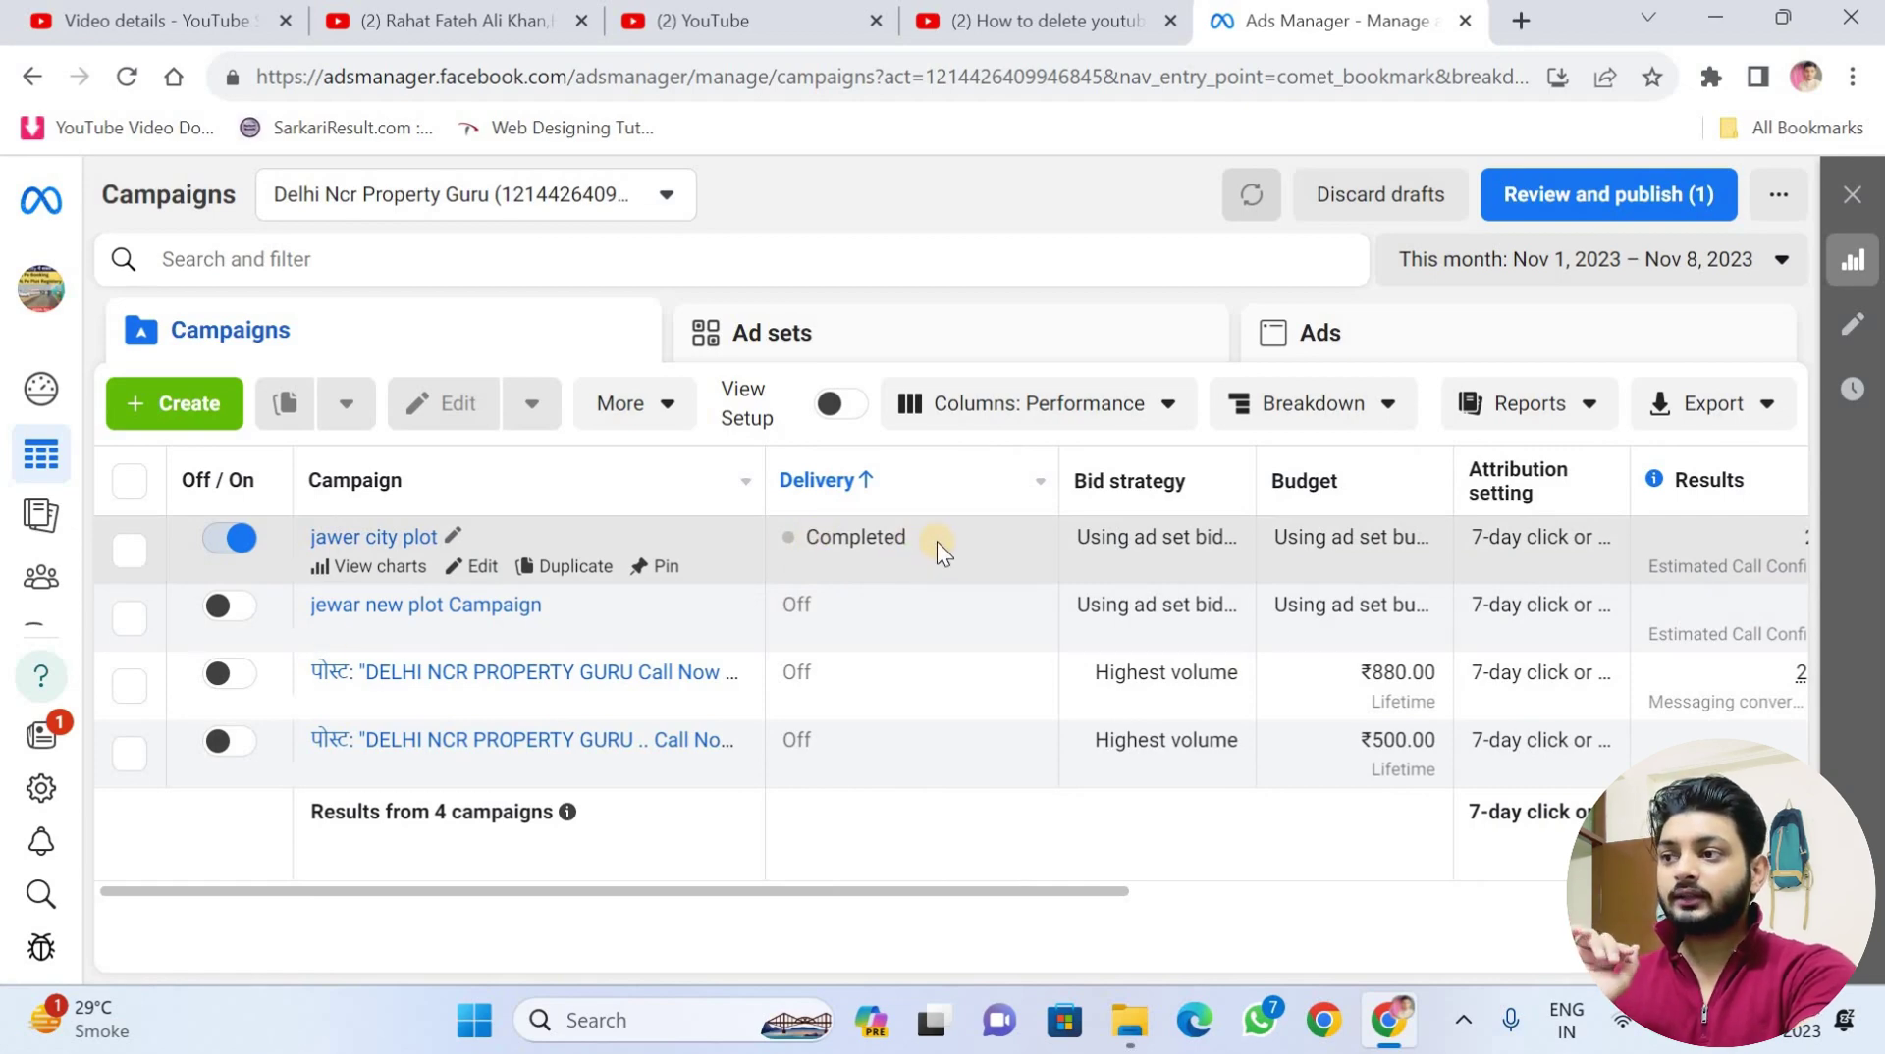
# - Start a new auction campaign with Leads as the campaign objective
pyautogui.click(151, 410)
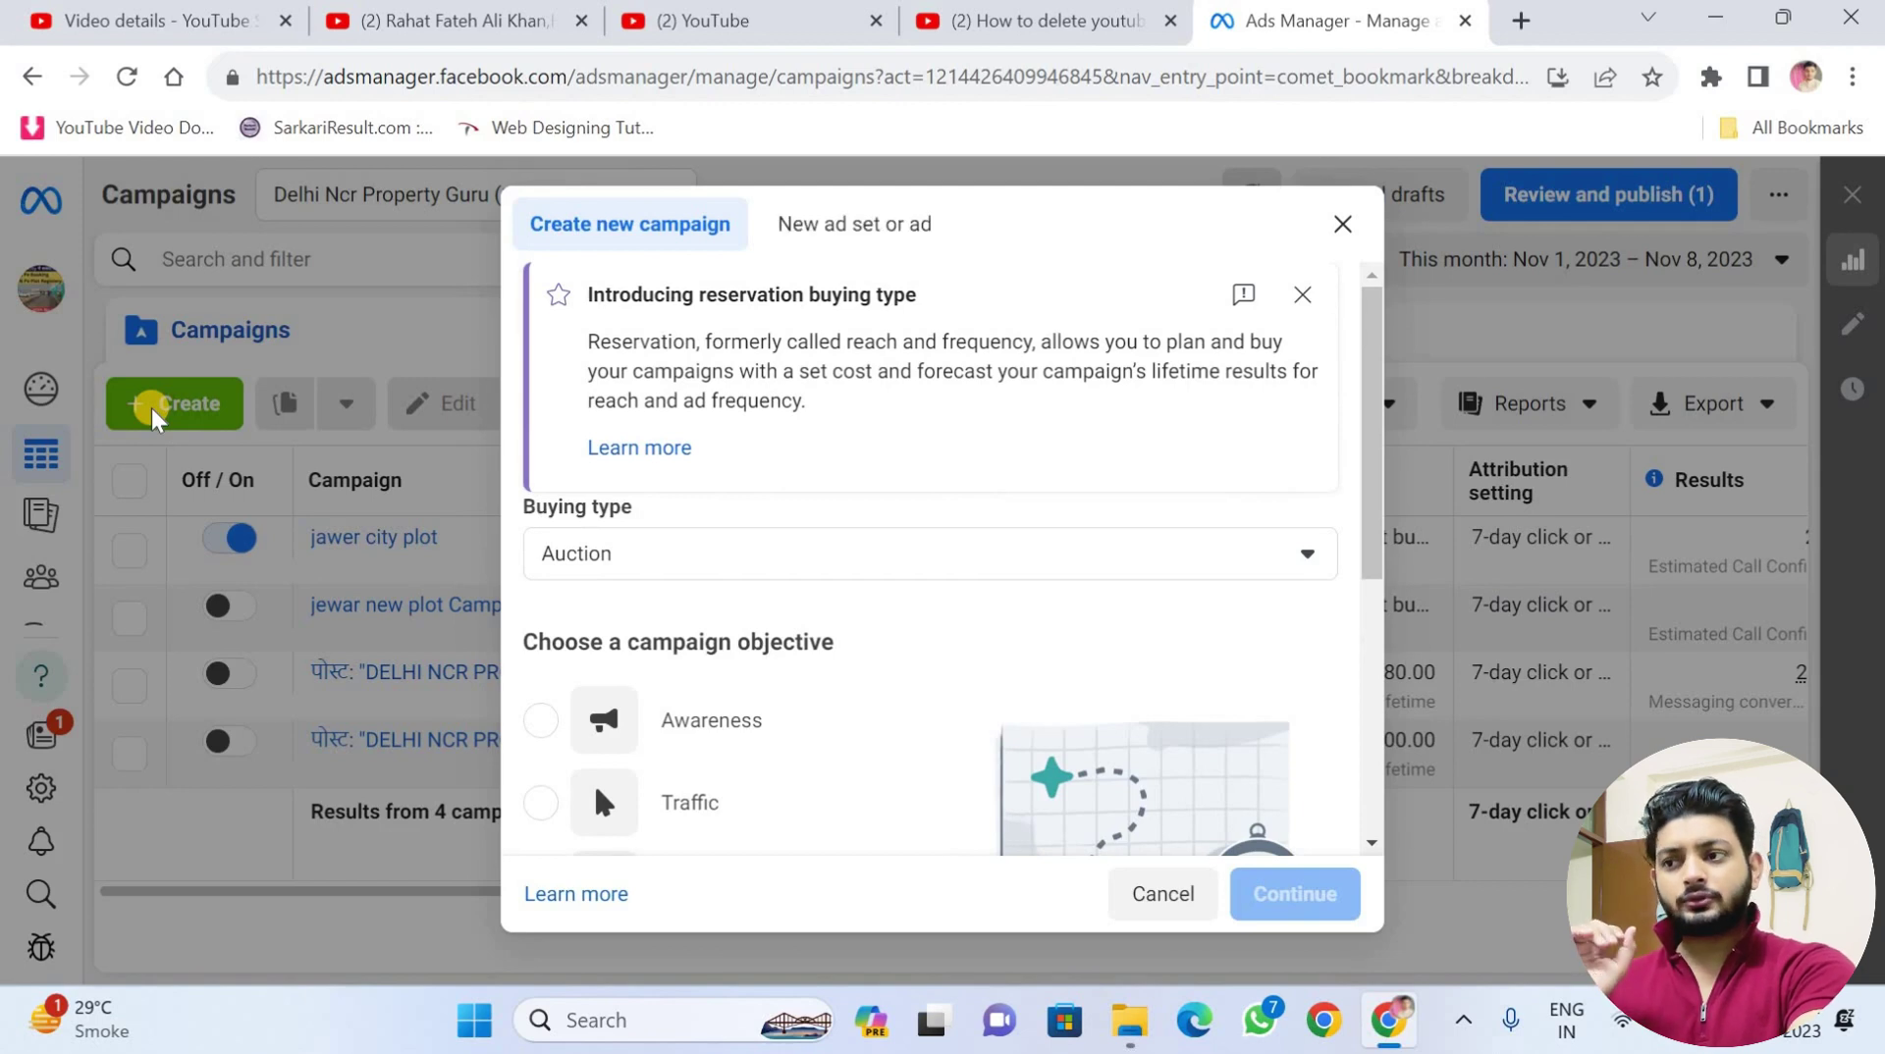
pyautogui.scroll(-3, 830, 767)
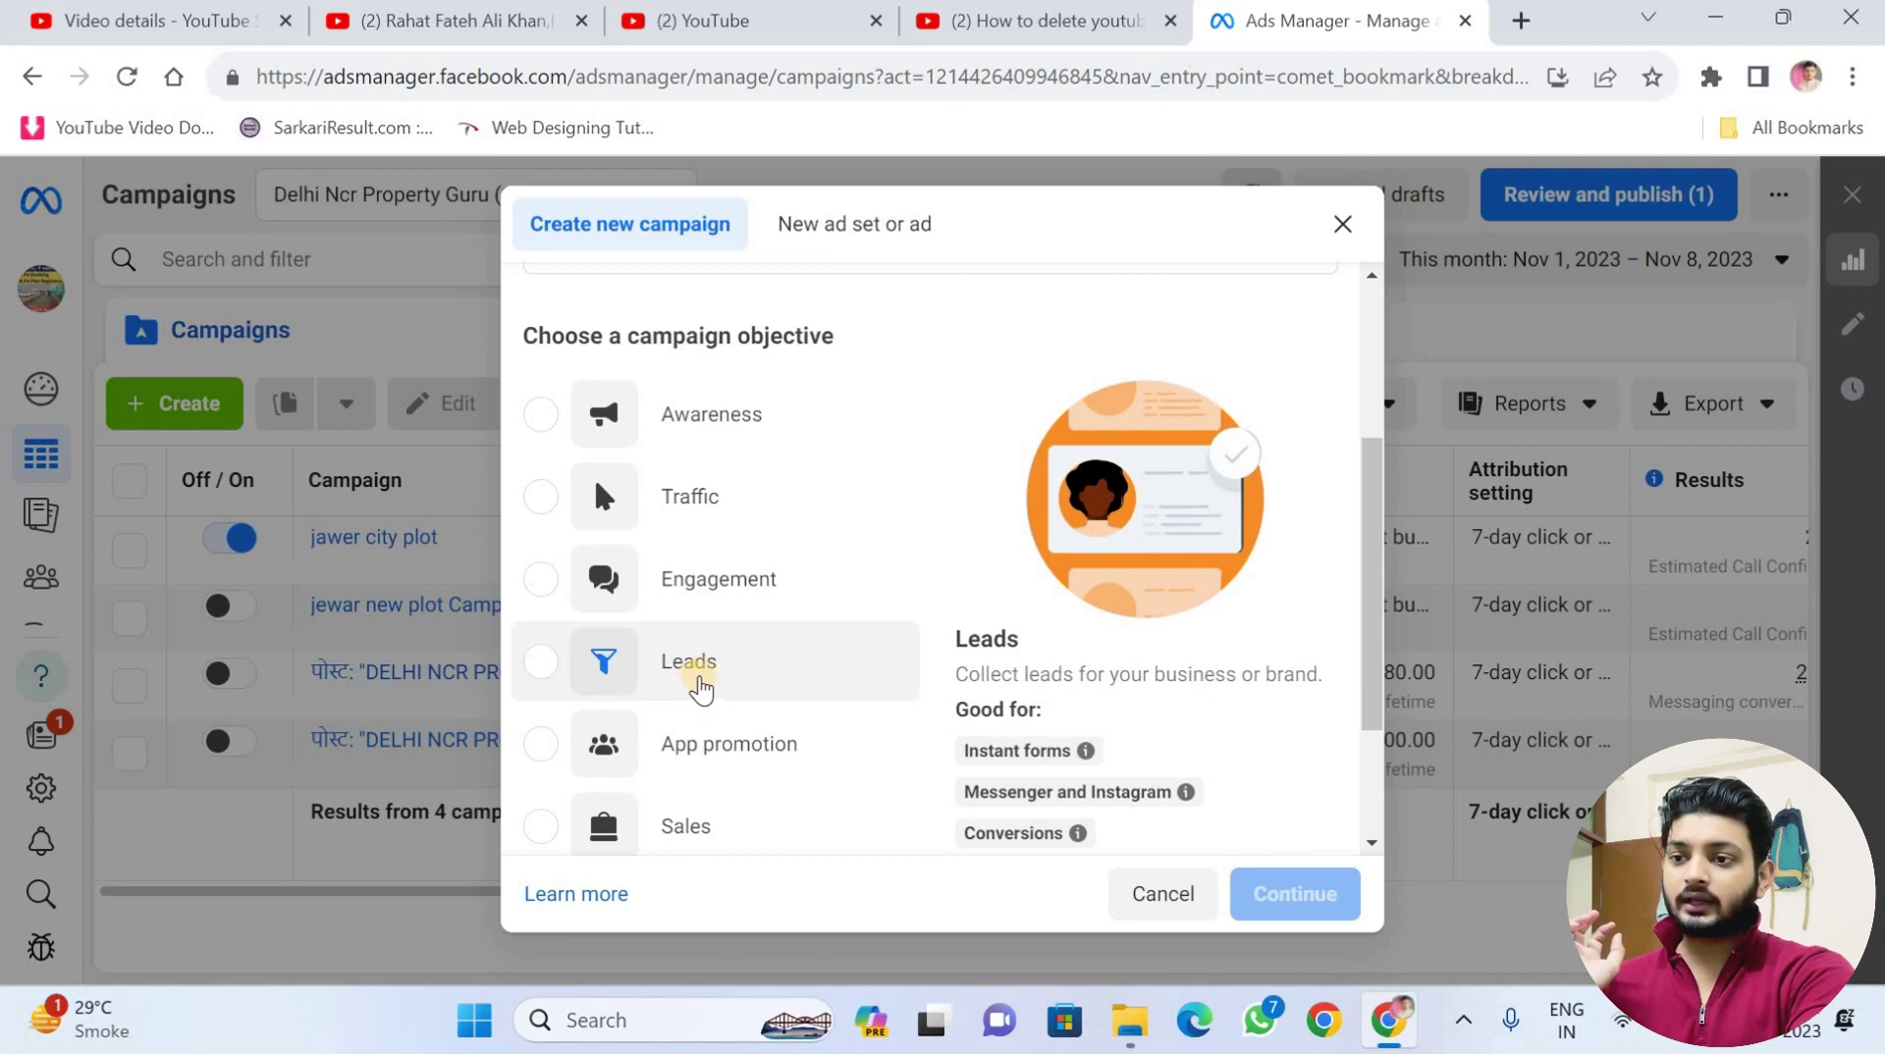
pyautogui.click(695, 675)
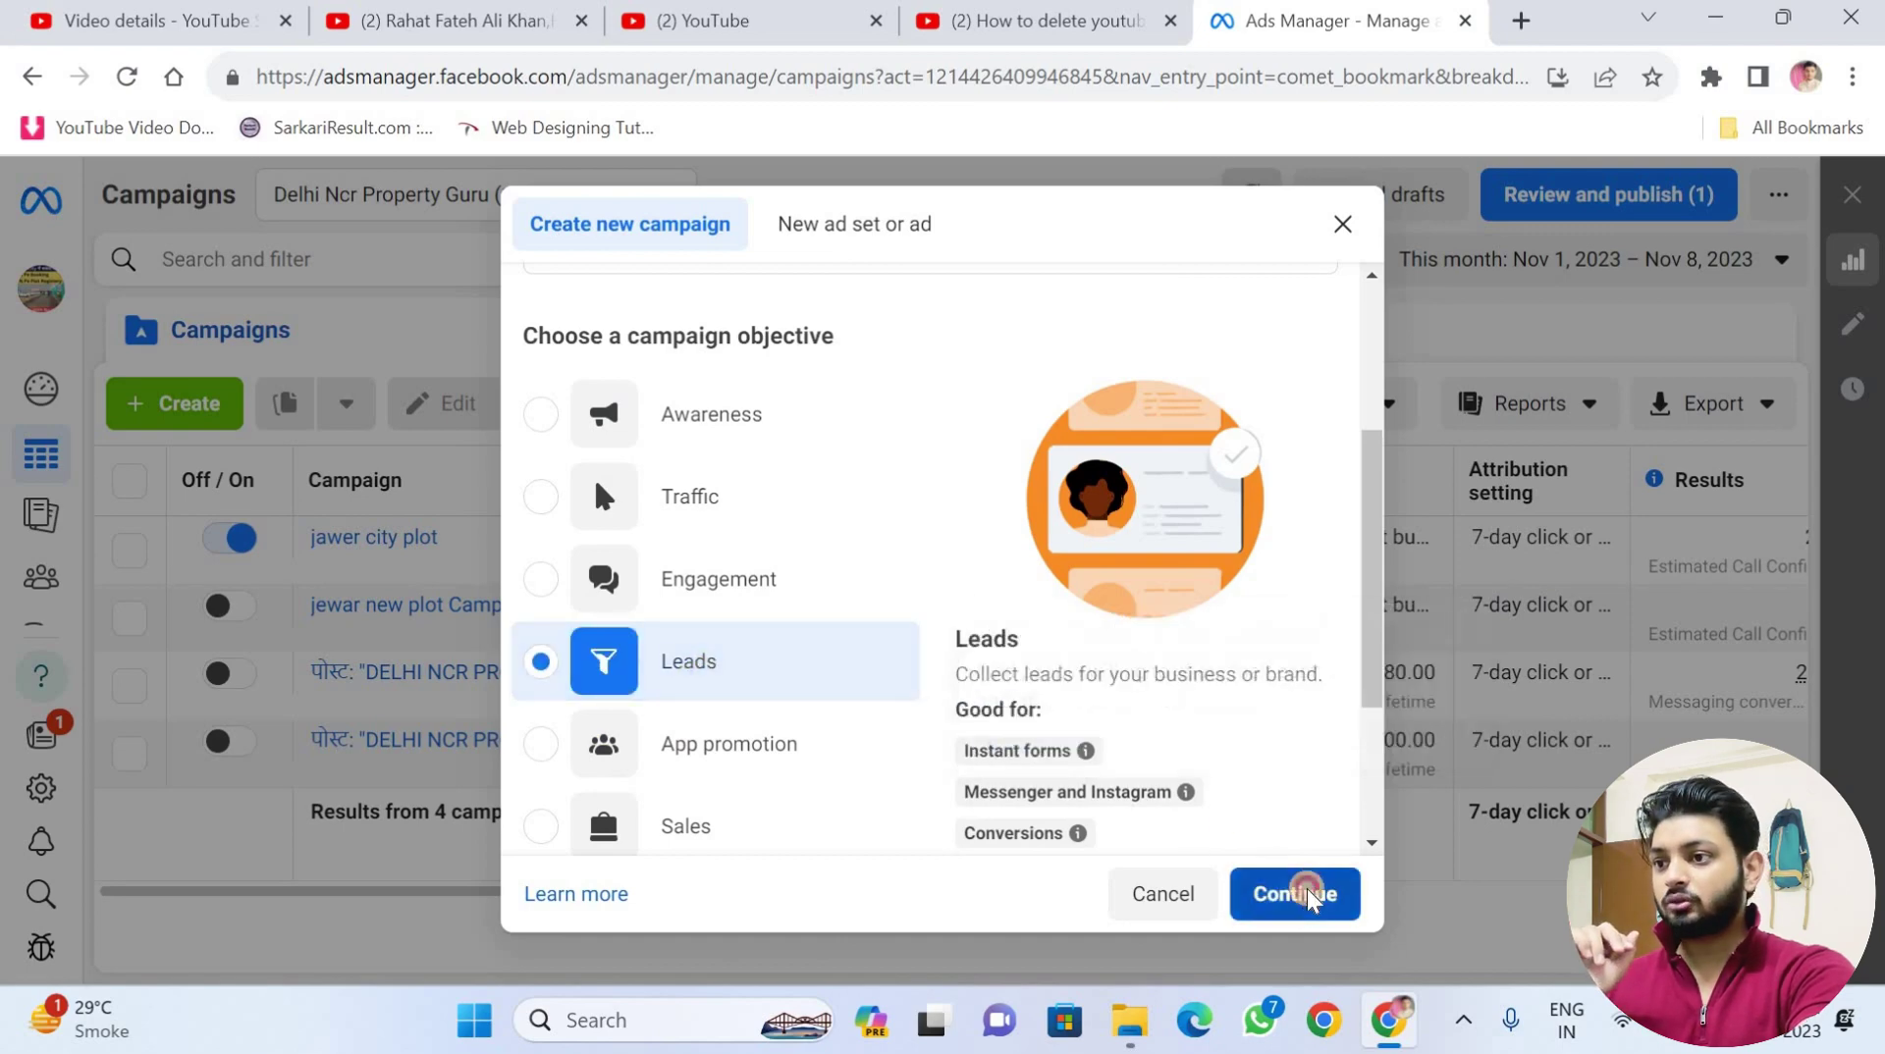
pyautogui.click(1294, 892)
# - Dismiss the setup suggestion note and create the campaign with the Manual leads campaign setup
pyautogui.scroll(-1, 926, 620)
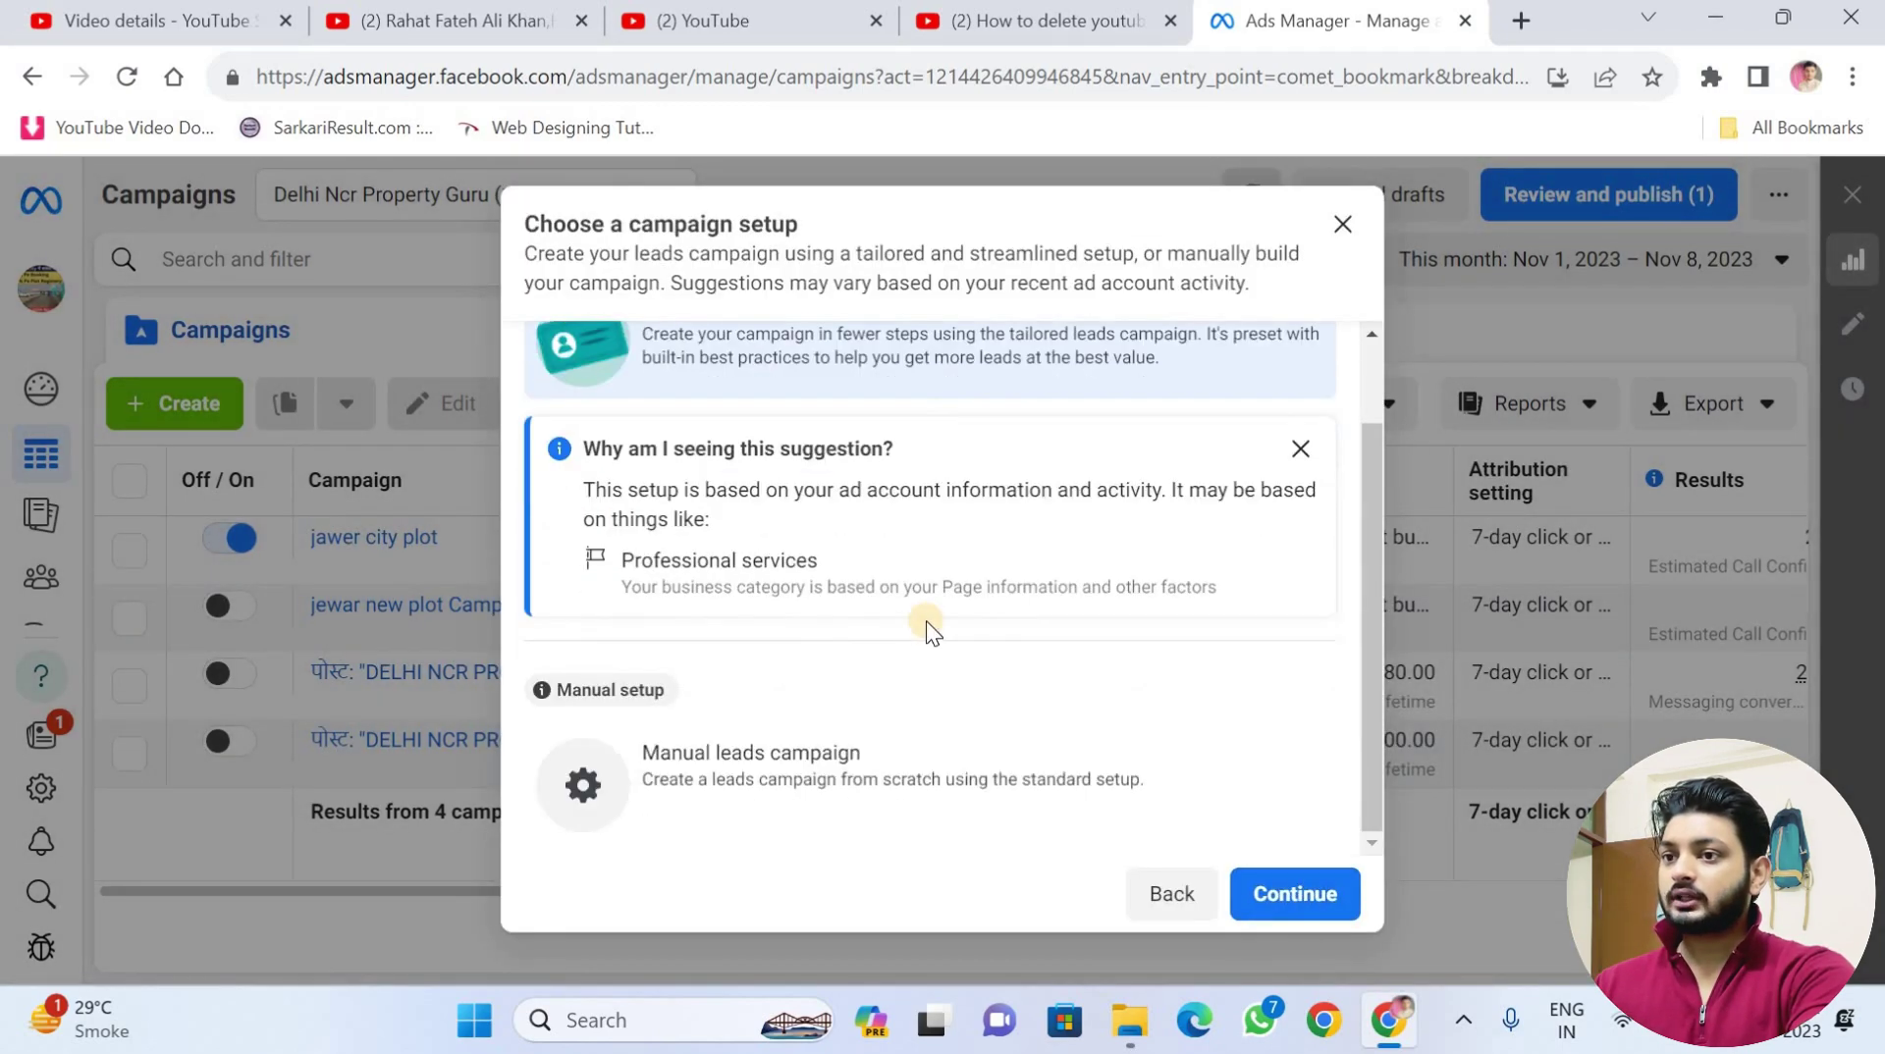
pyautogui.scroll(2, 927, 620)
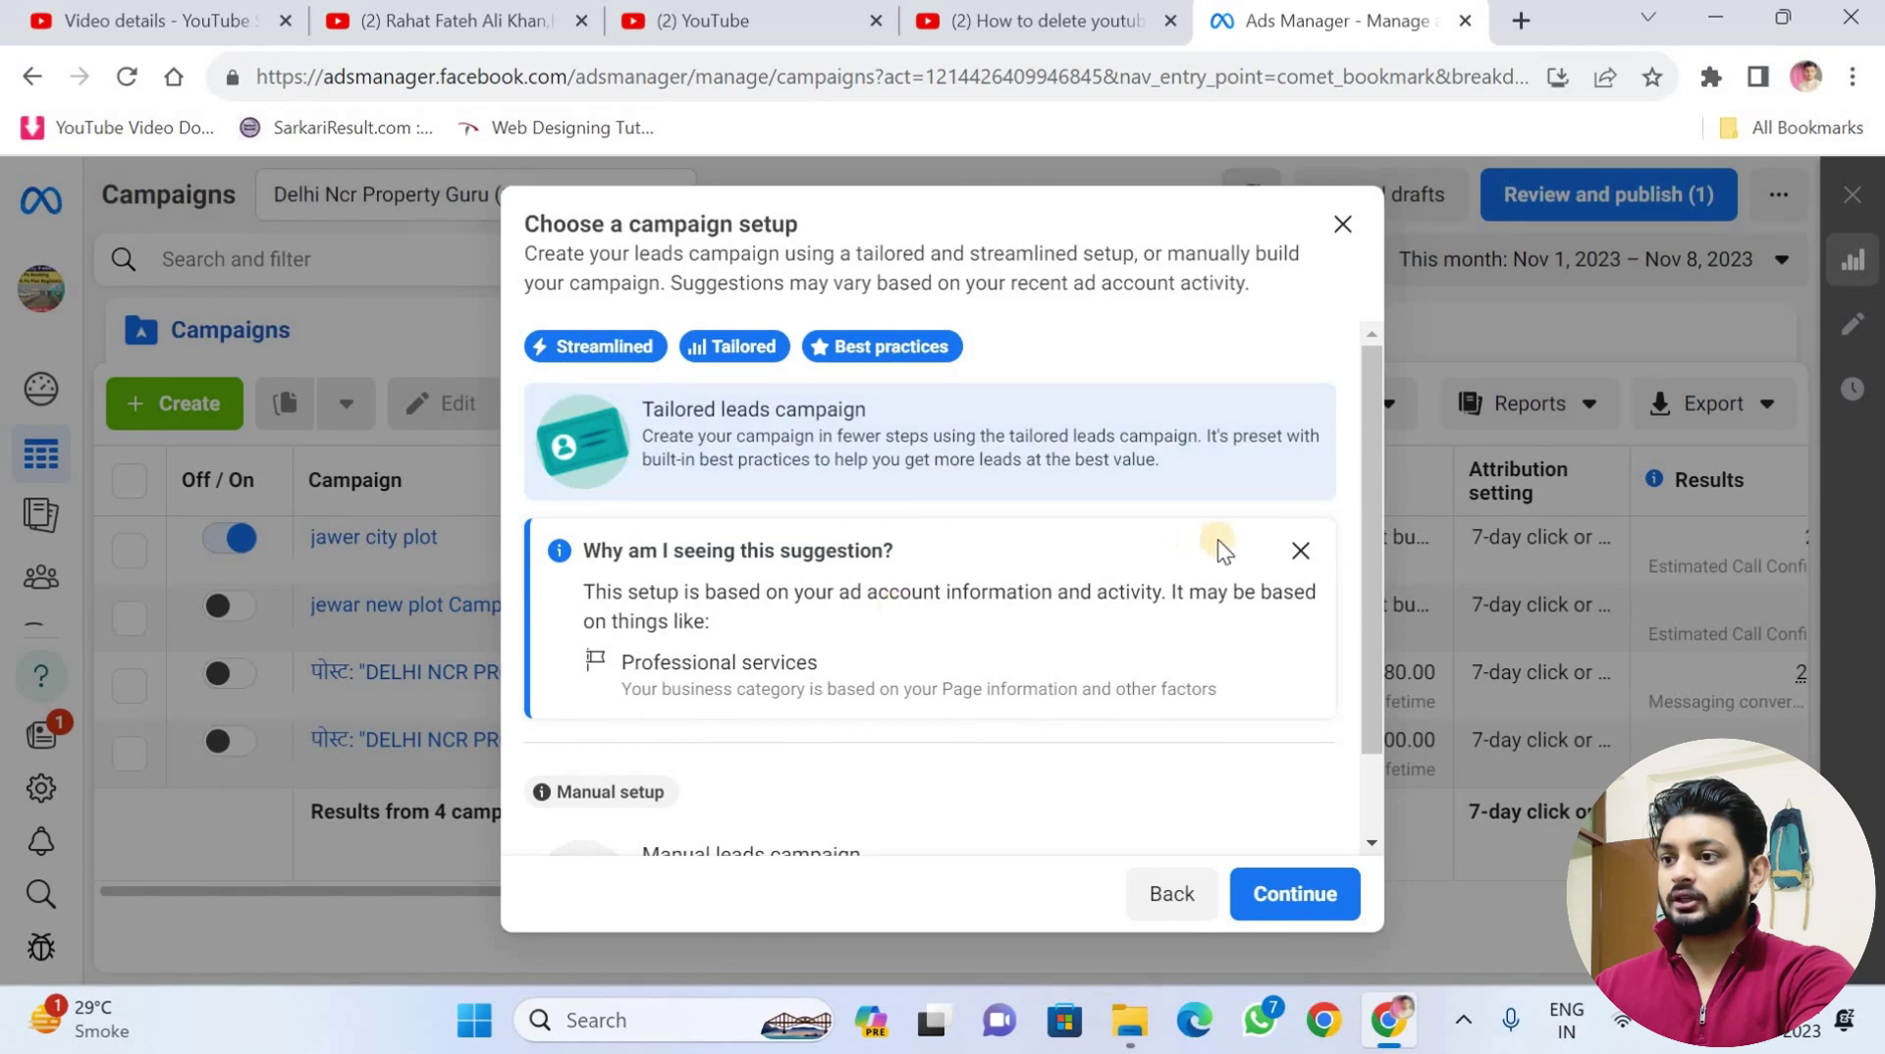
pyautogui.click(1300, 550)
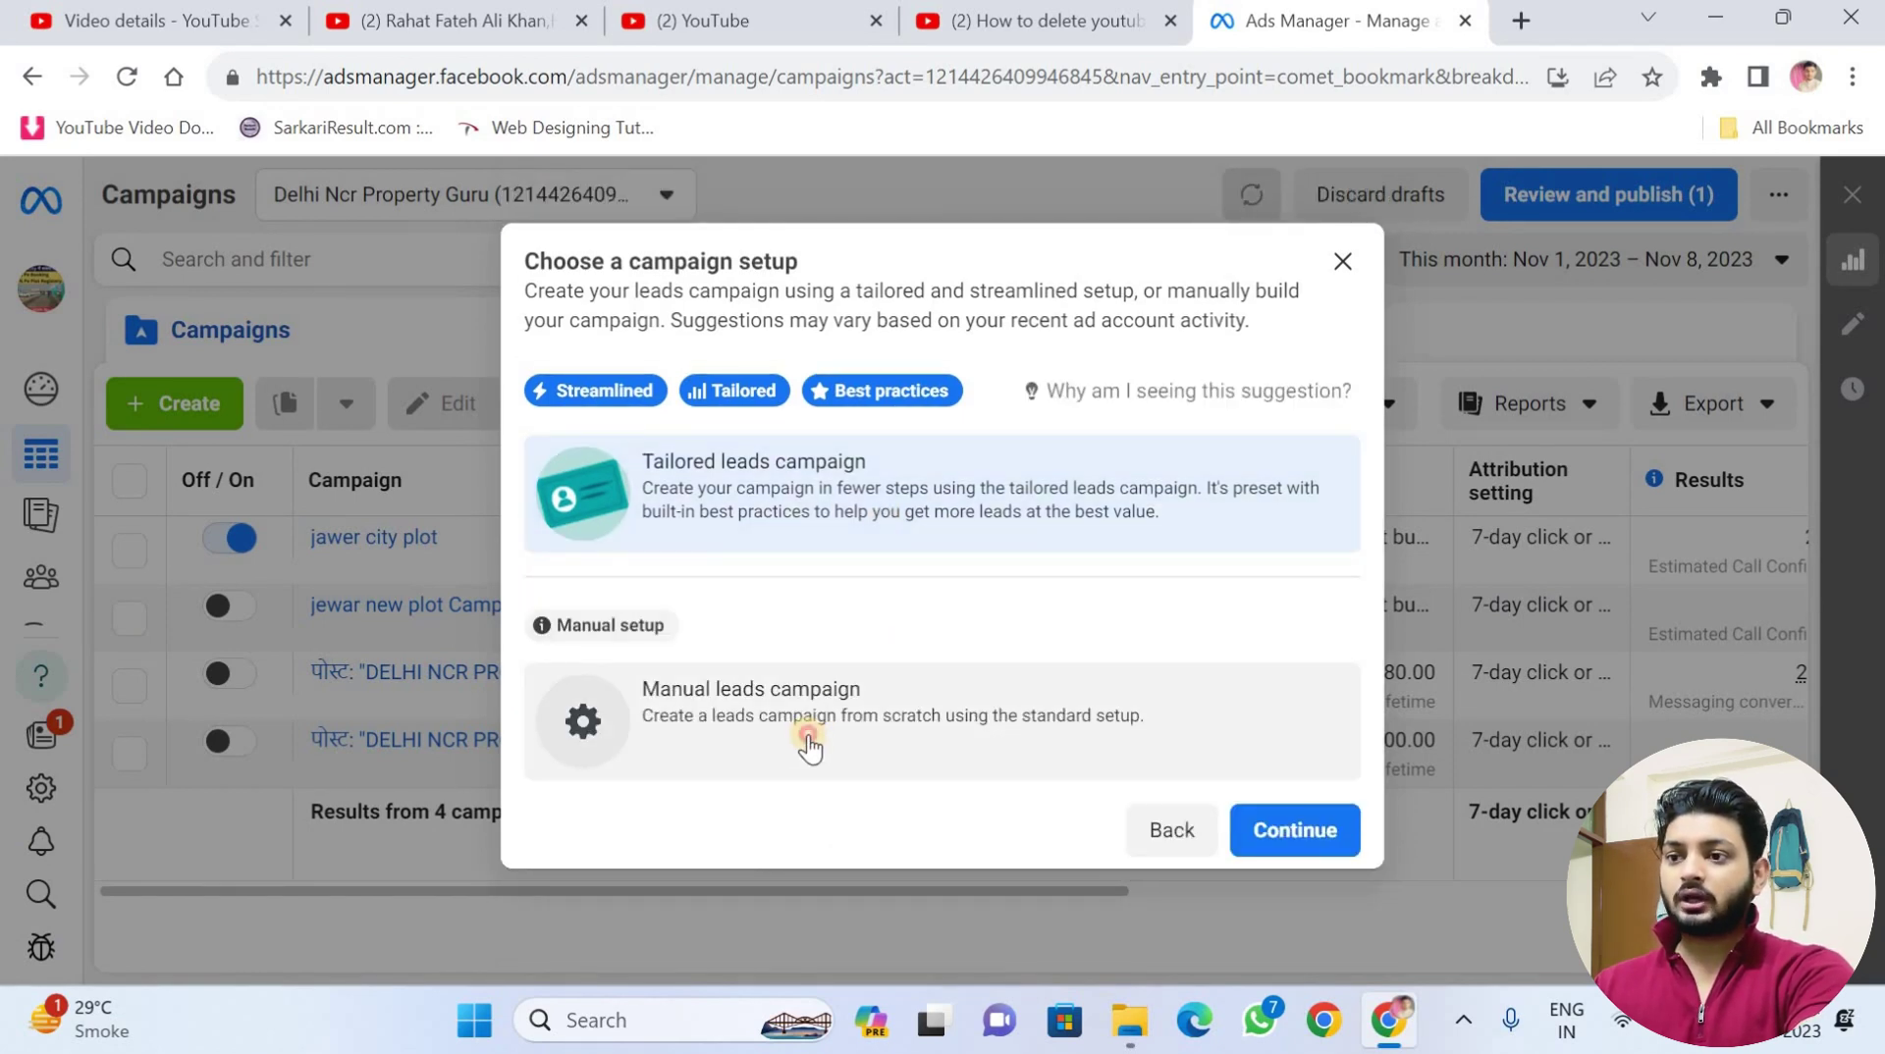
pyautogui.click(809, 746)
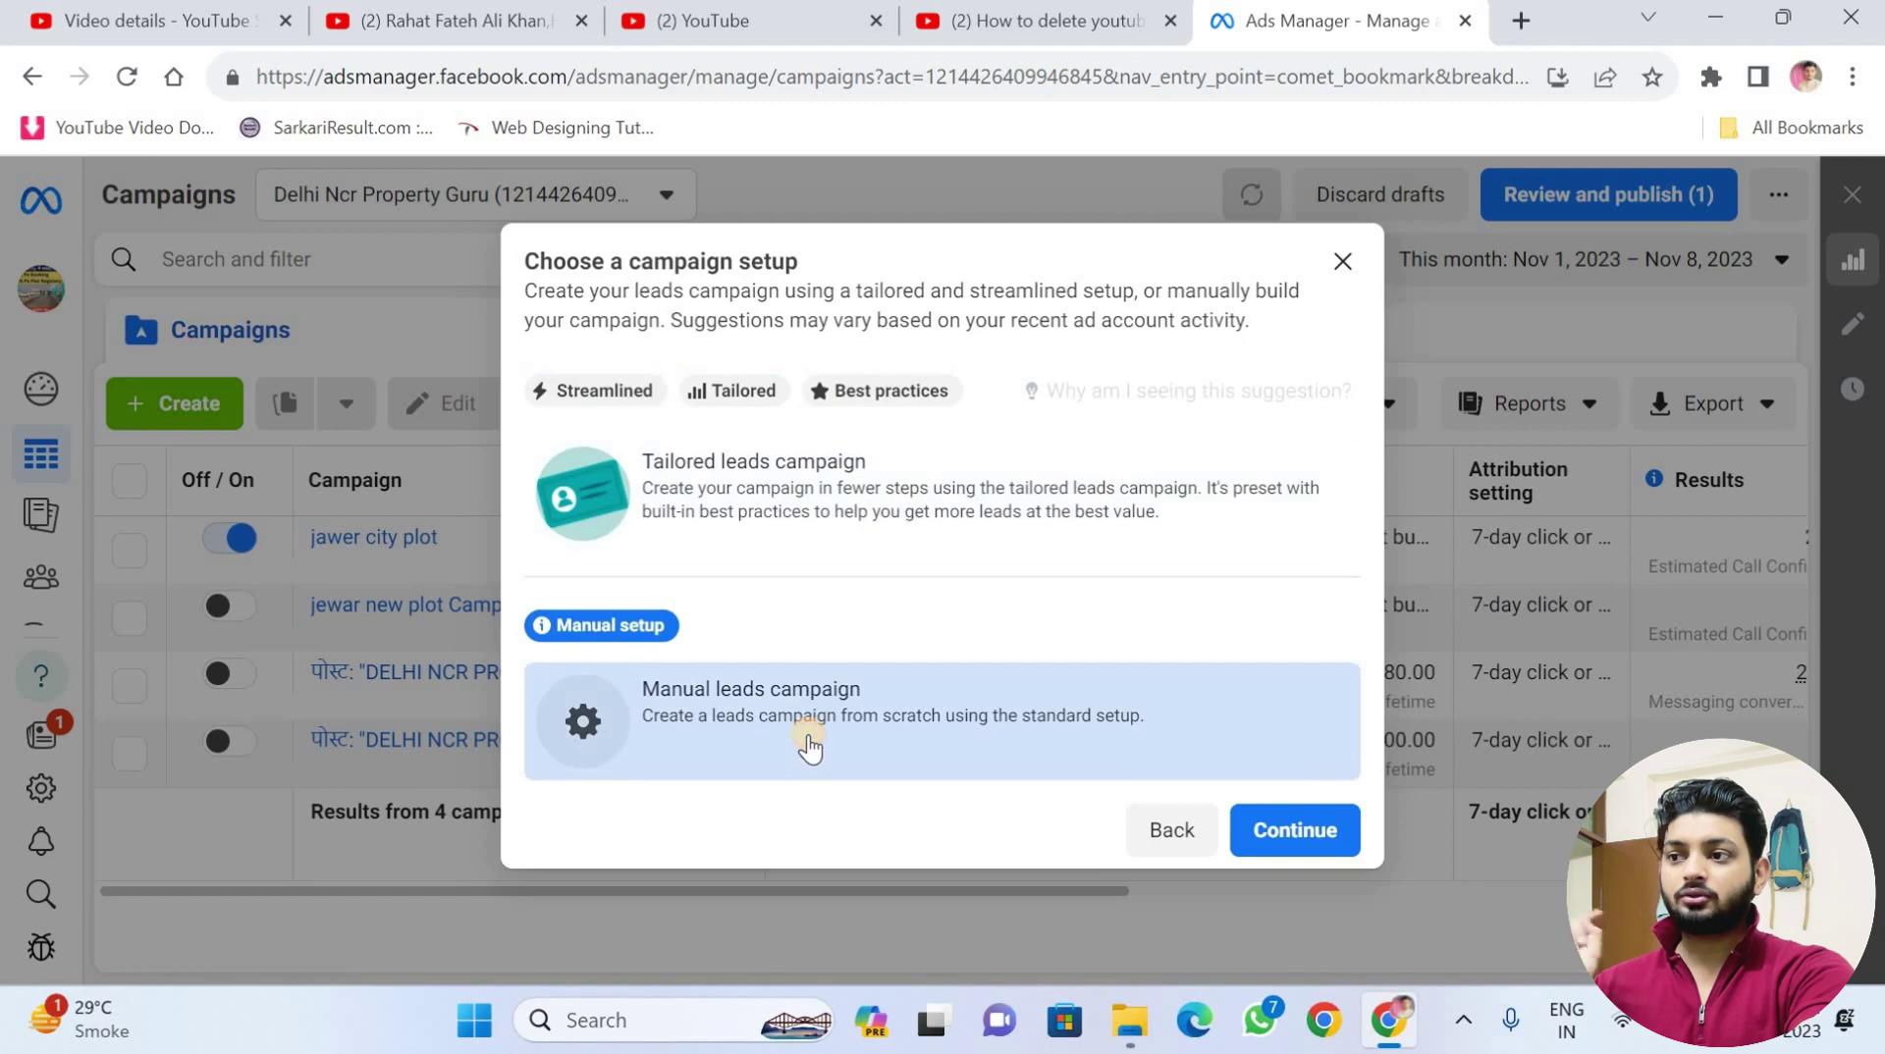
pyautogui.click(1277, 828)
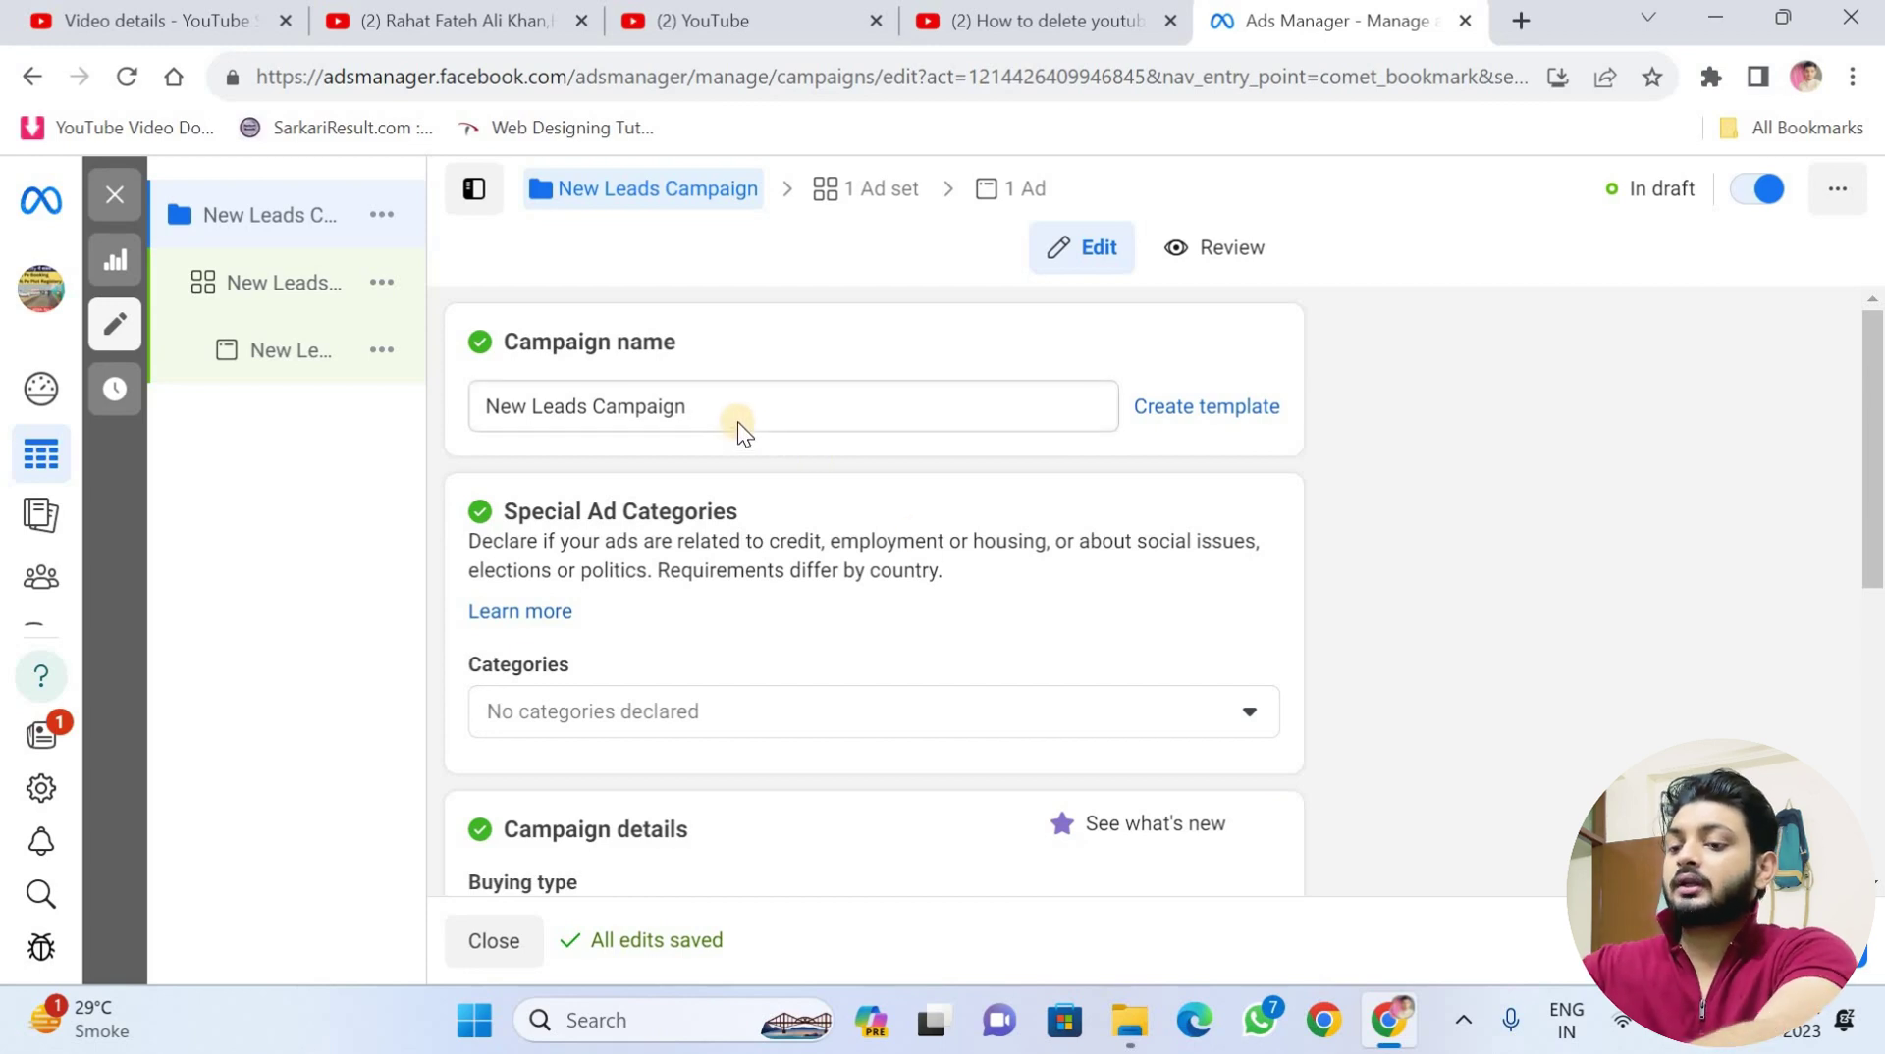
# - Rename the new campaign "plot for sale"
pyautogui.tripleClick(709, 403)
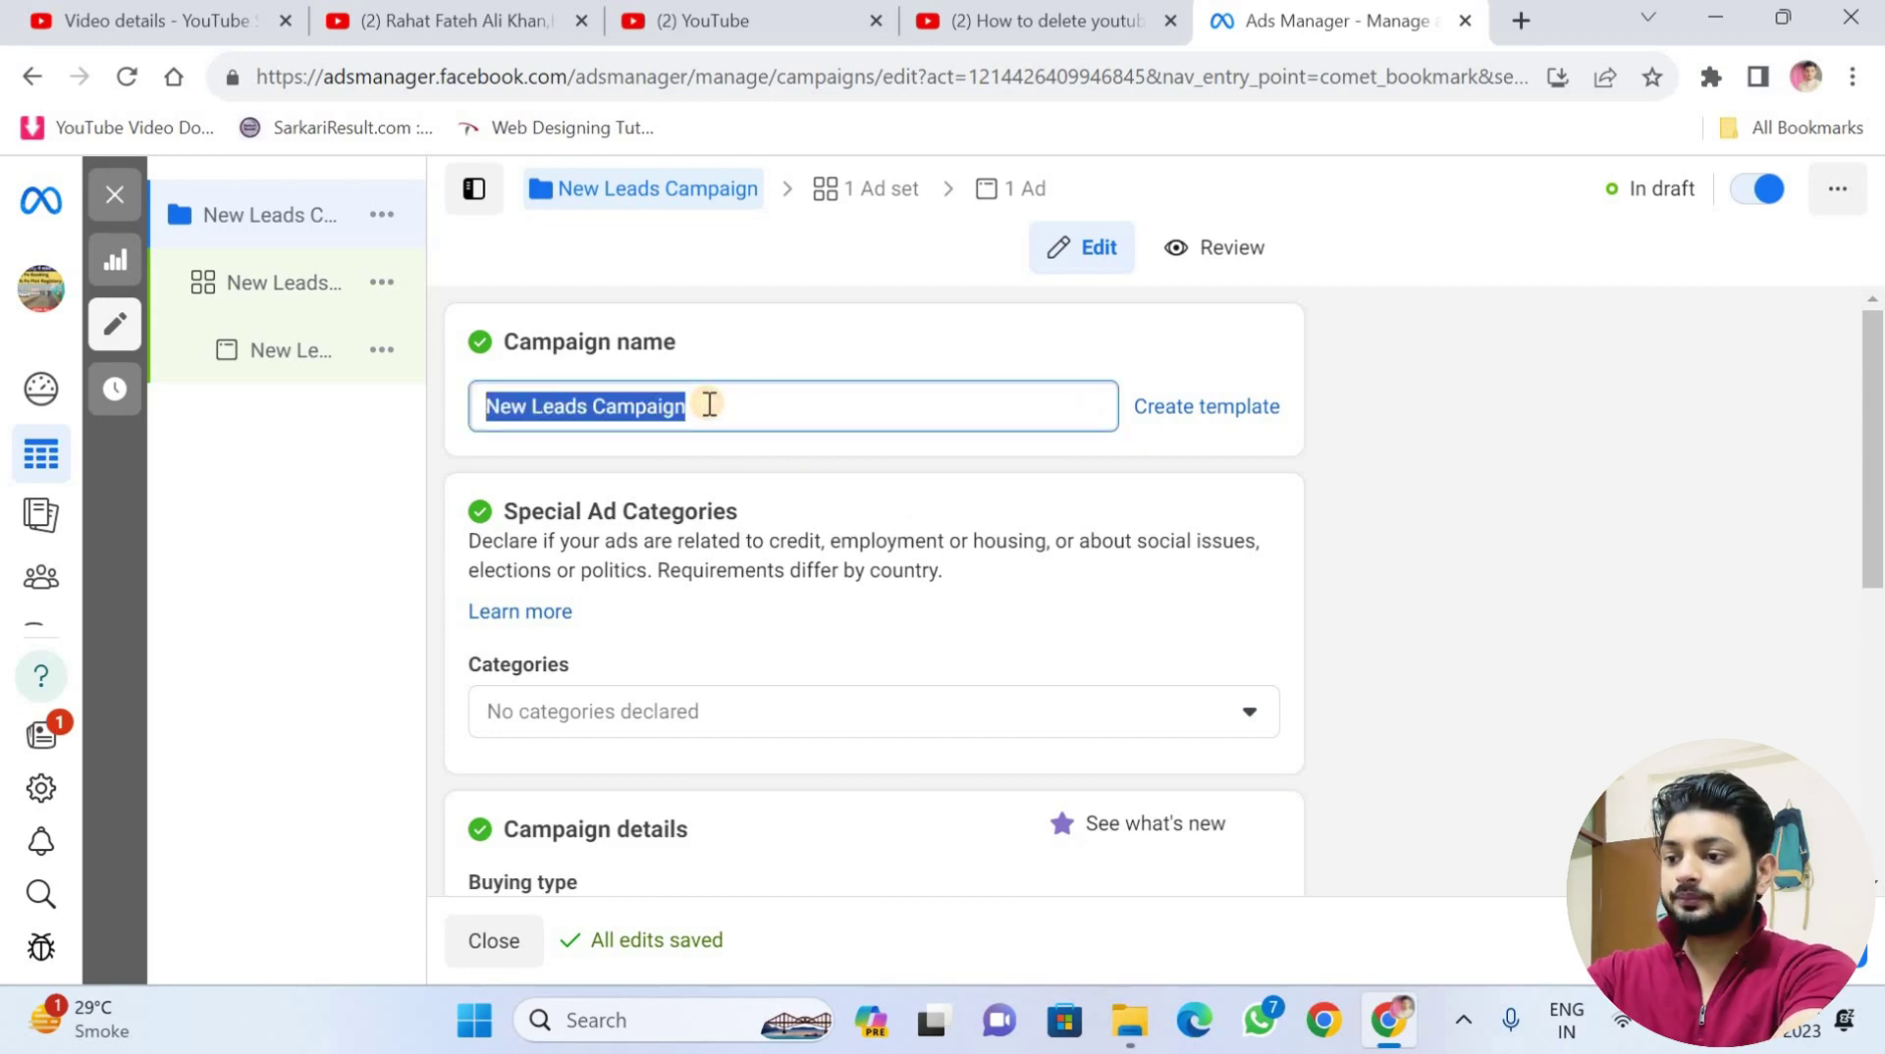
pyautogui.write('plot')
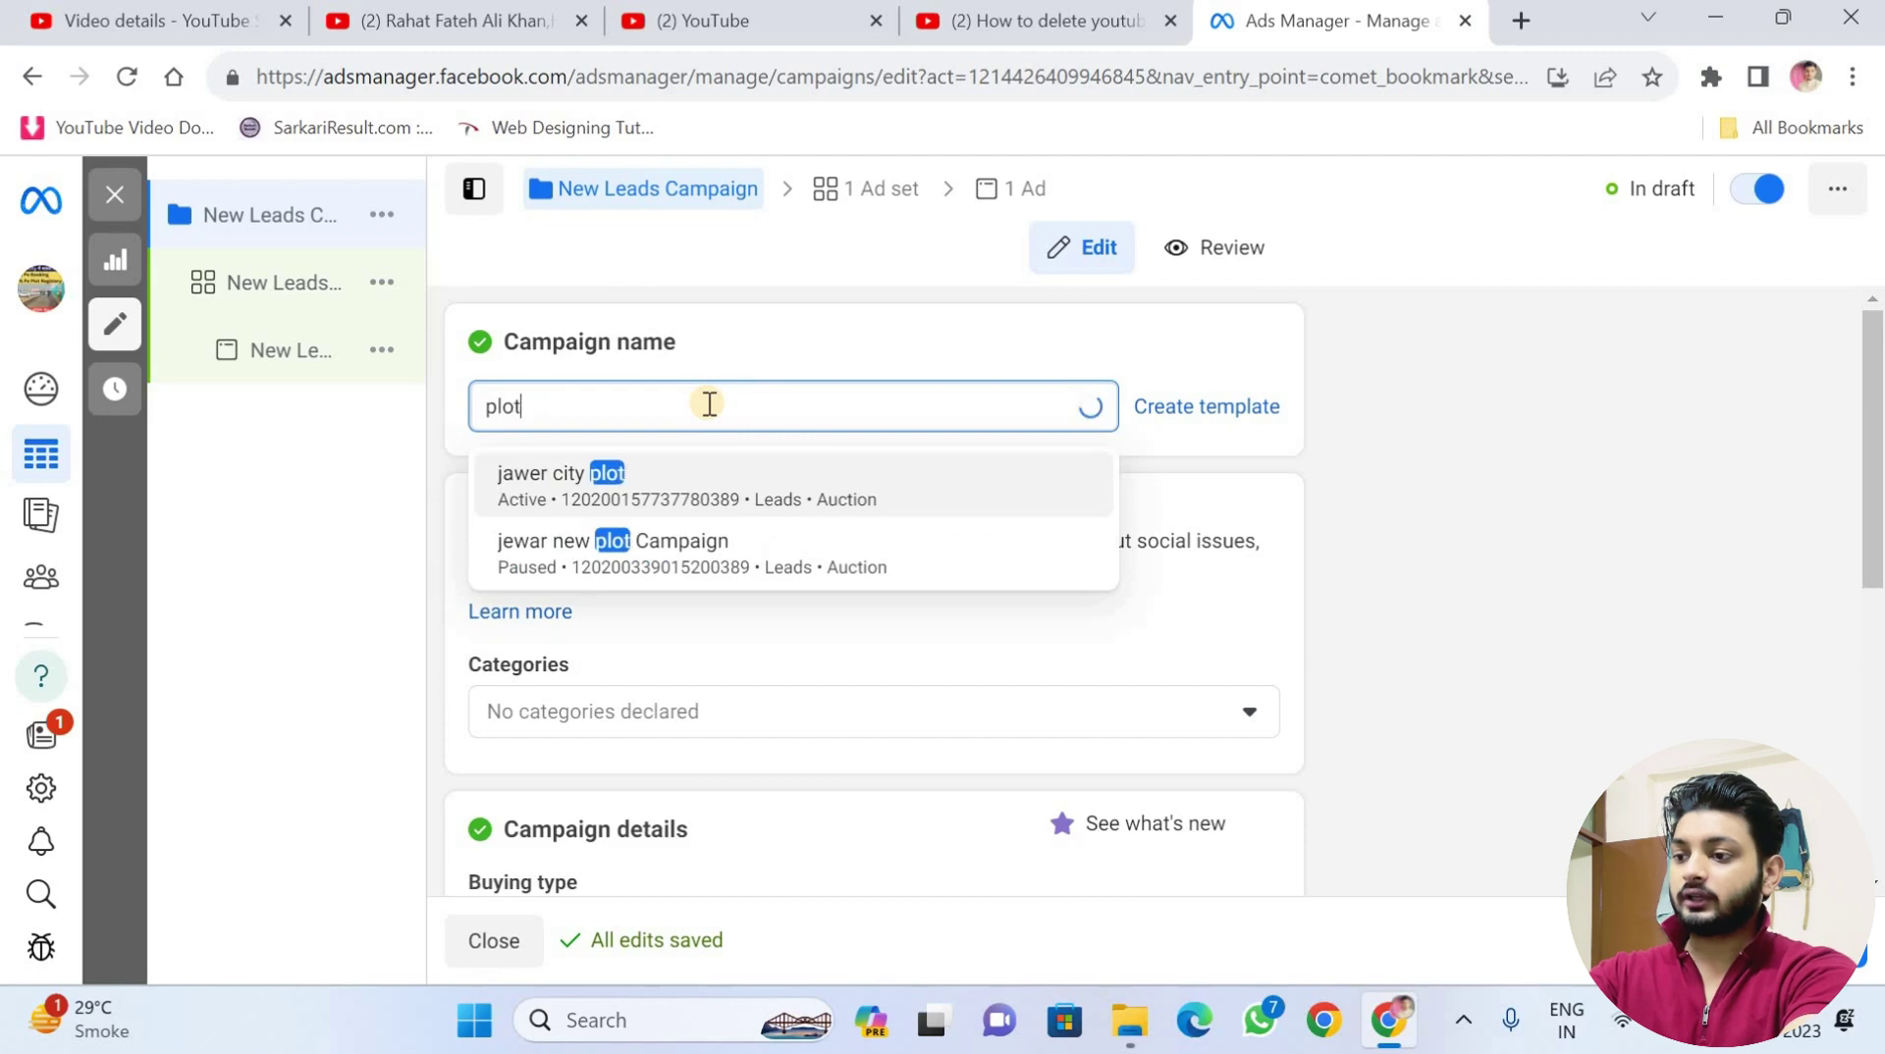
pyautogui.write(' for sale')
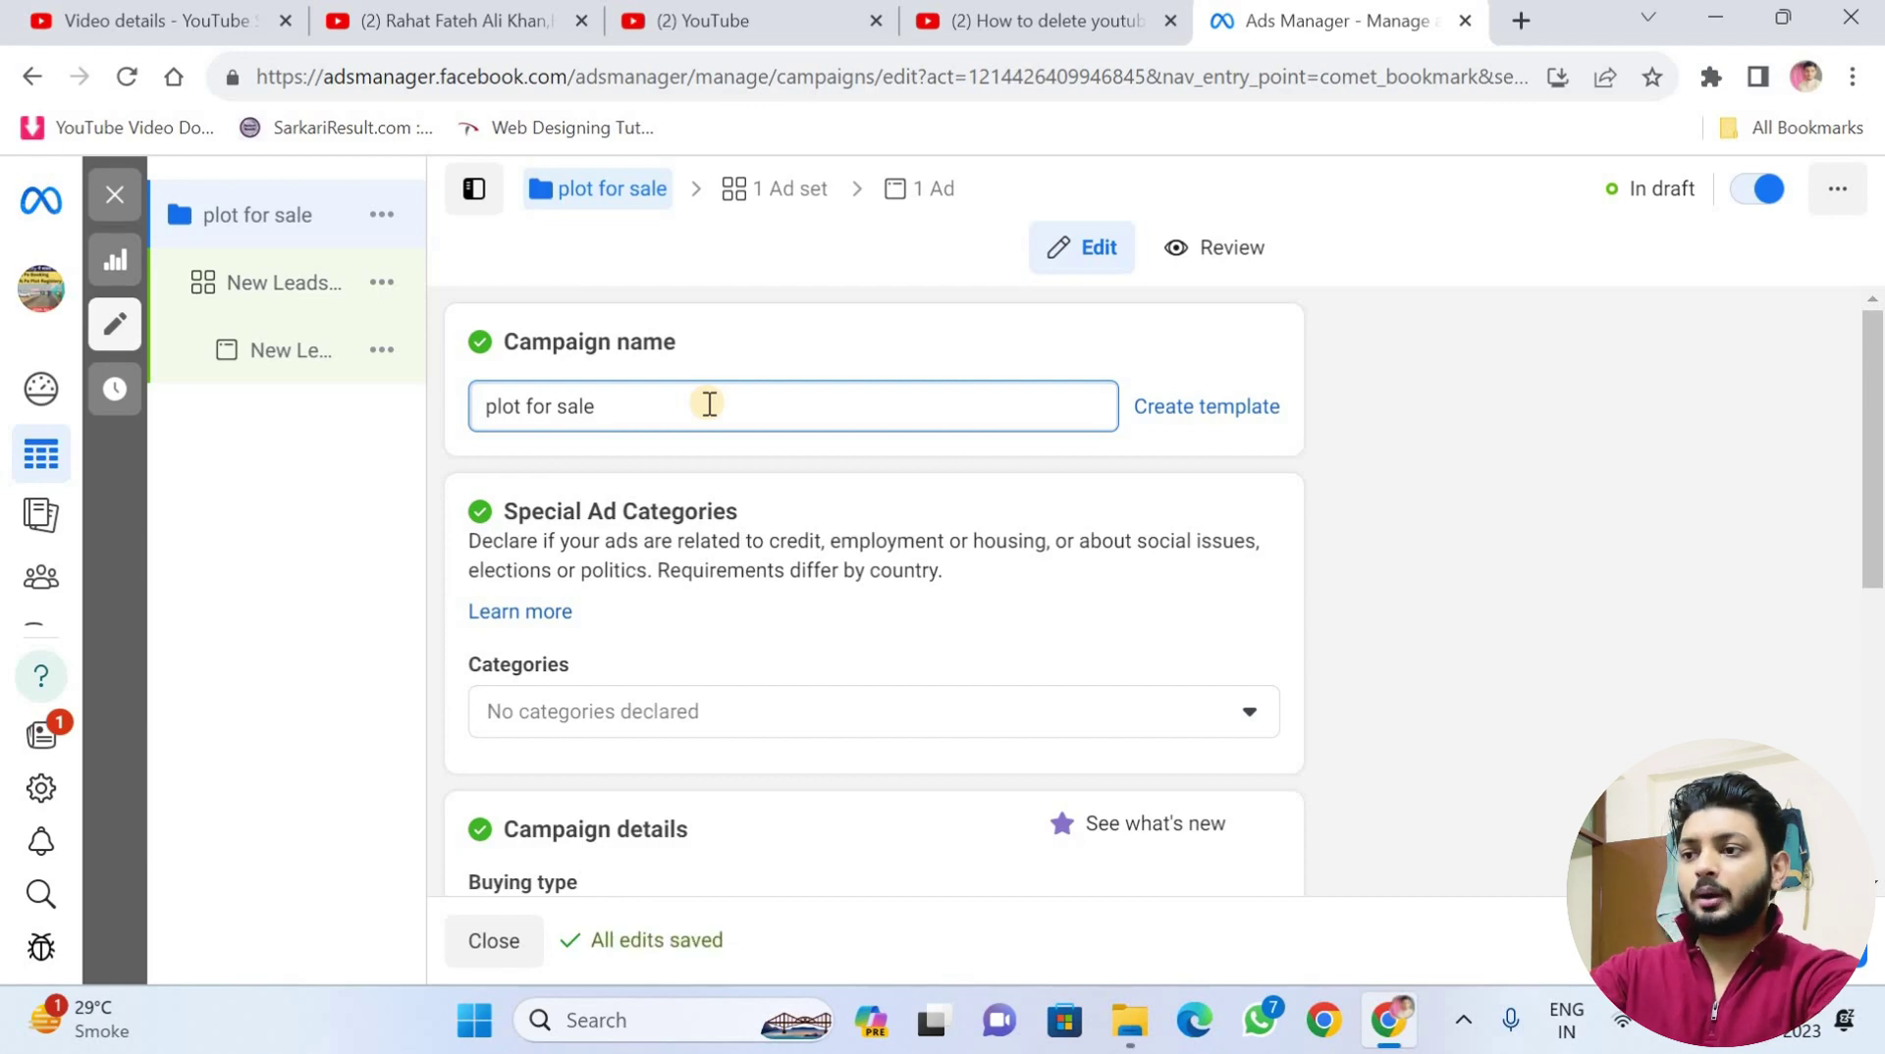
# - Declare Housing as the campaign's special ad category
pyautogui.click(685, 711)
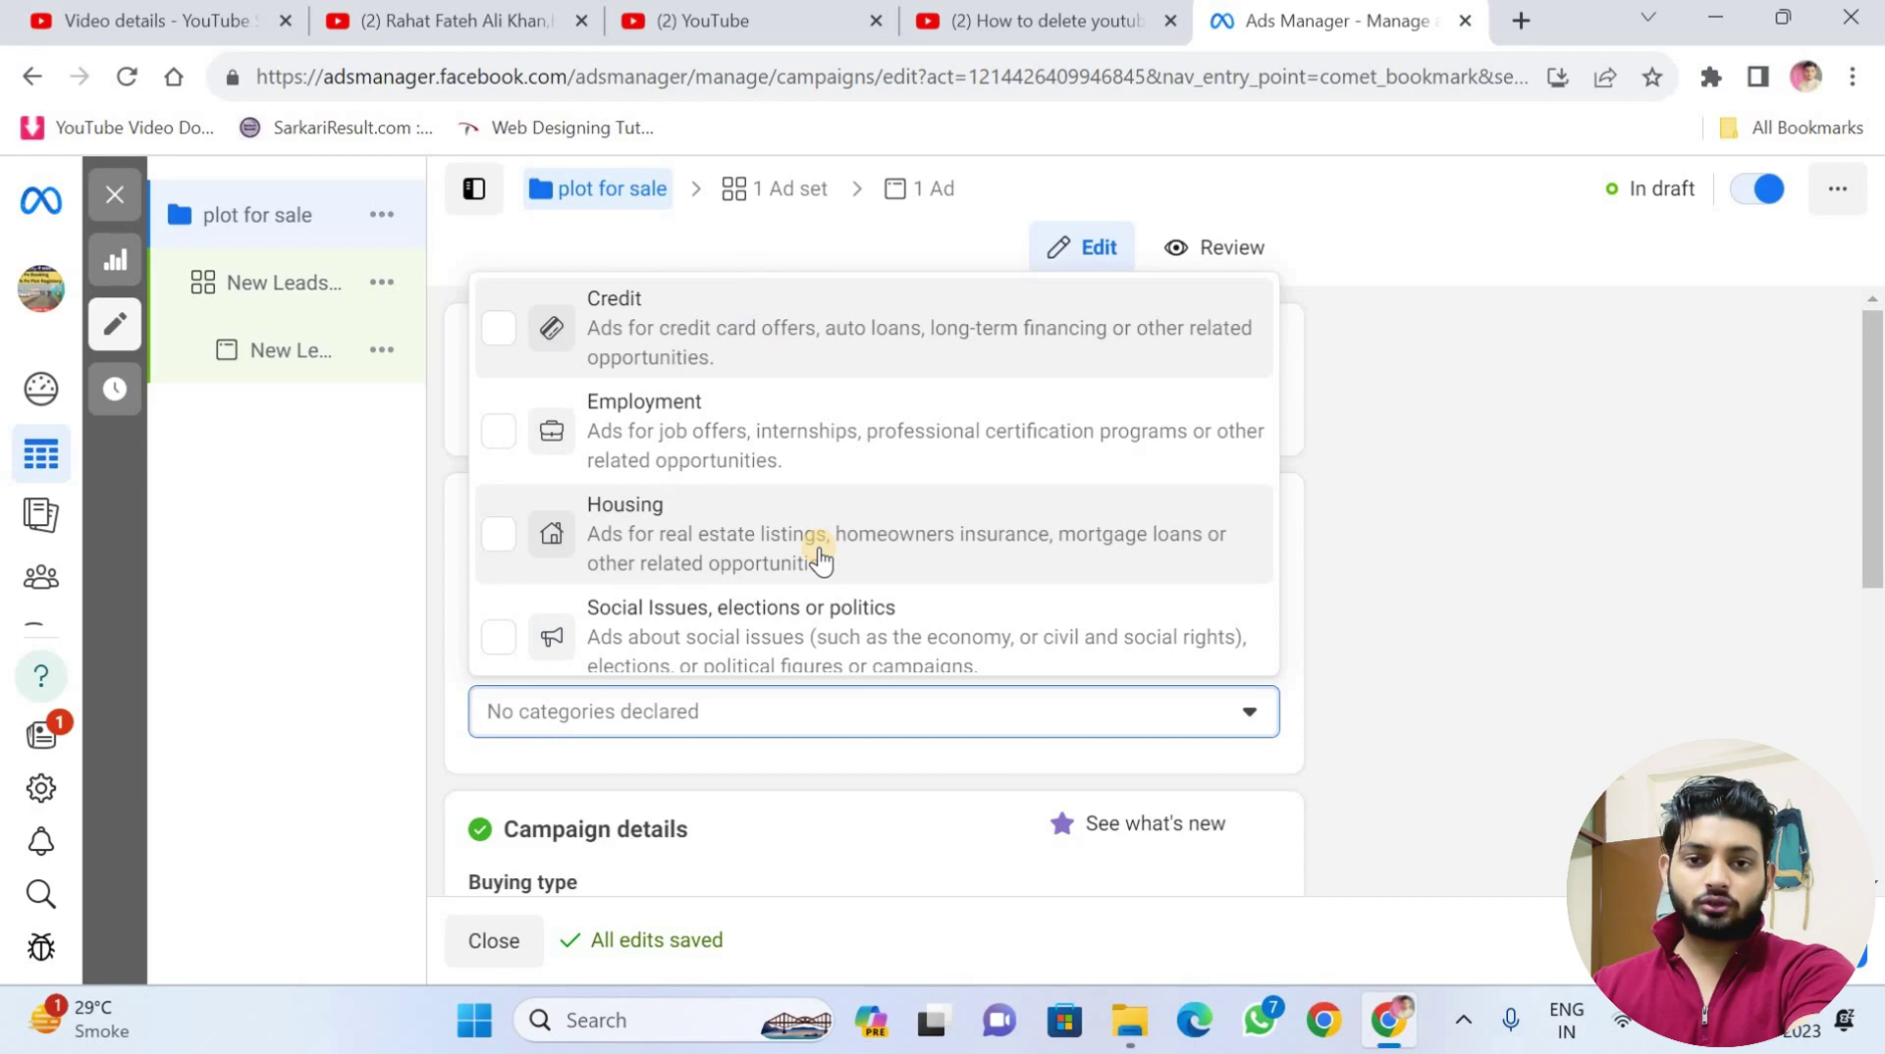
pyautogui.scroll(-1, 845, 589)
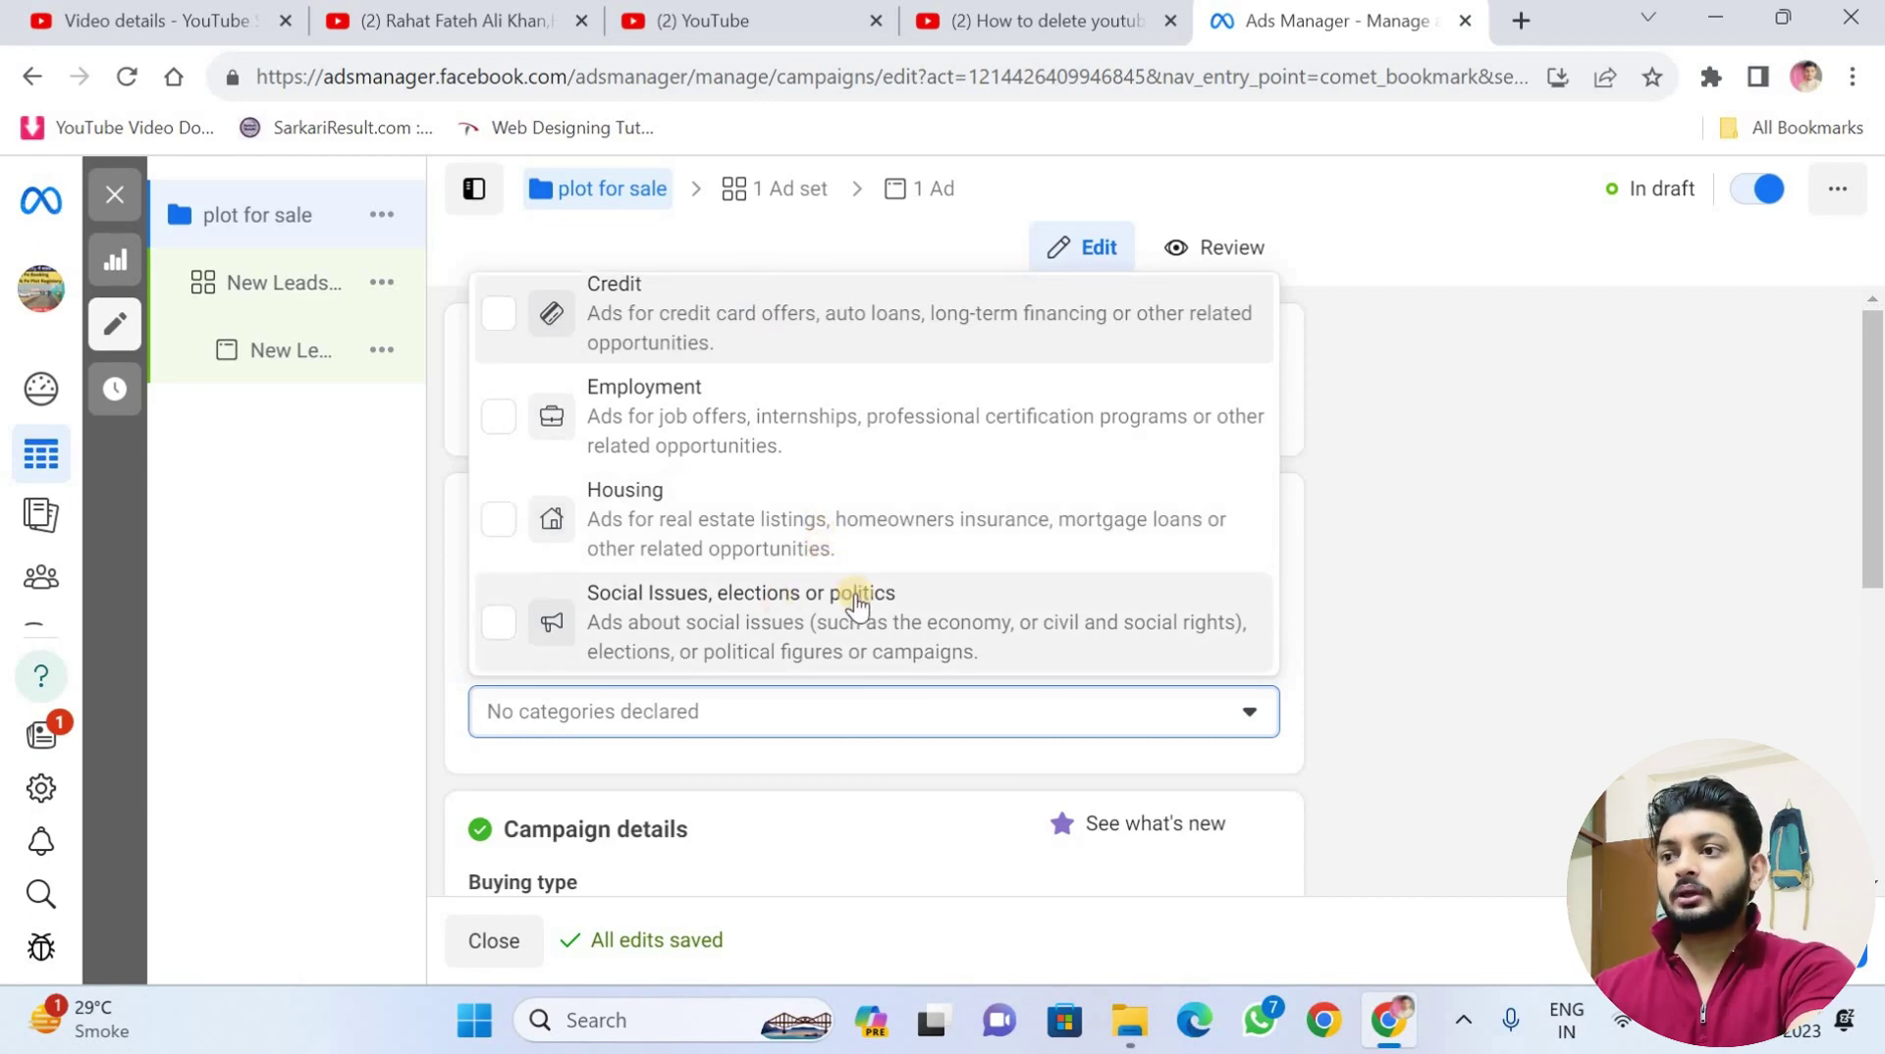
pyautogui.click(734, 506)
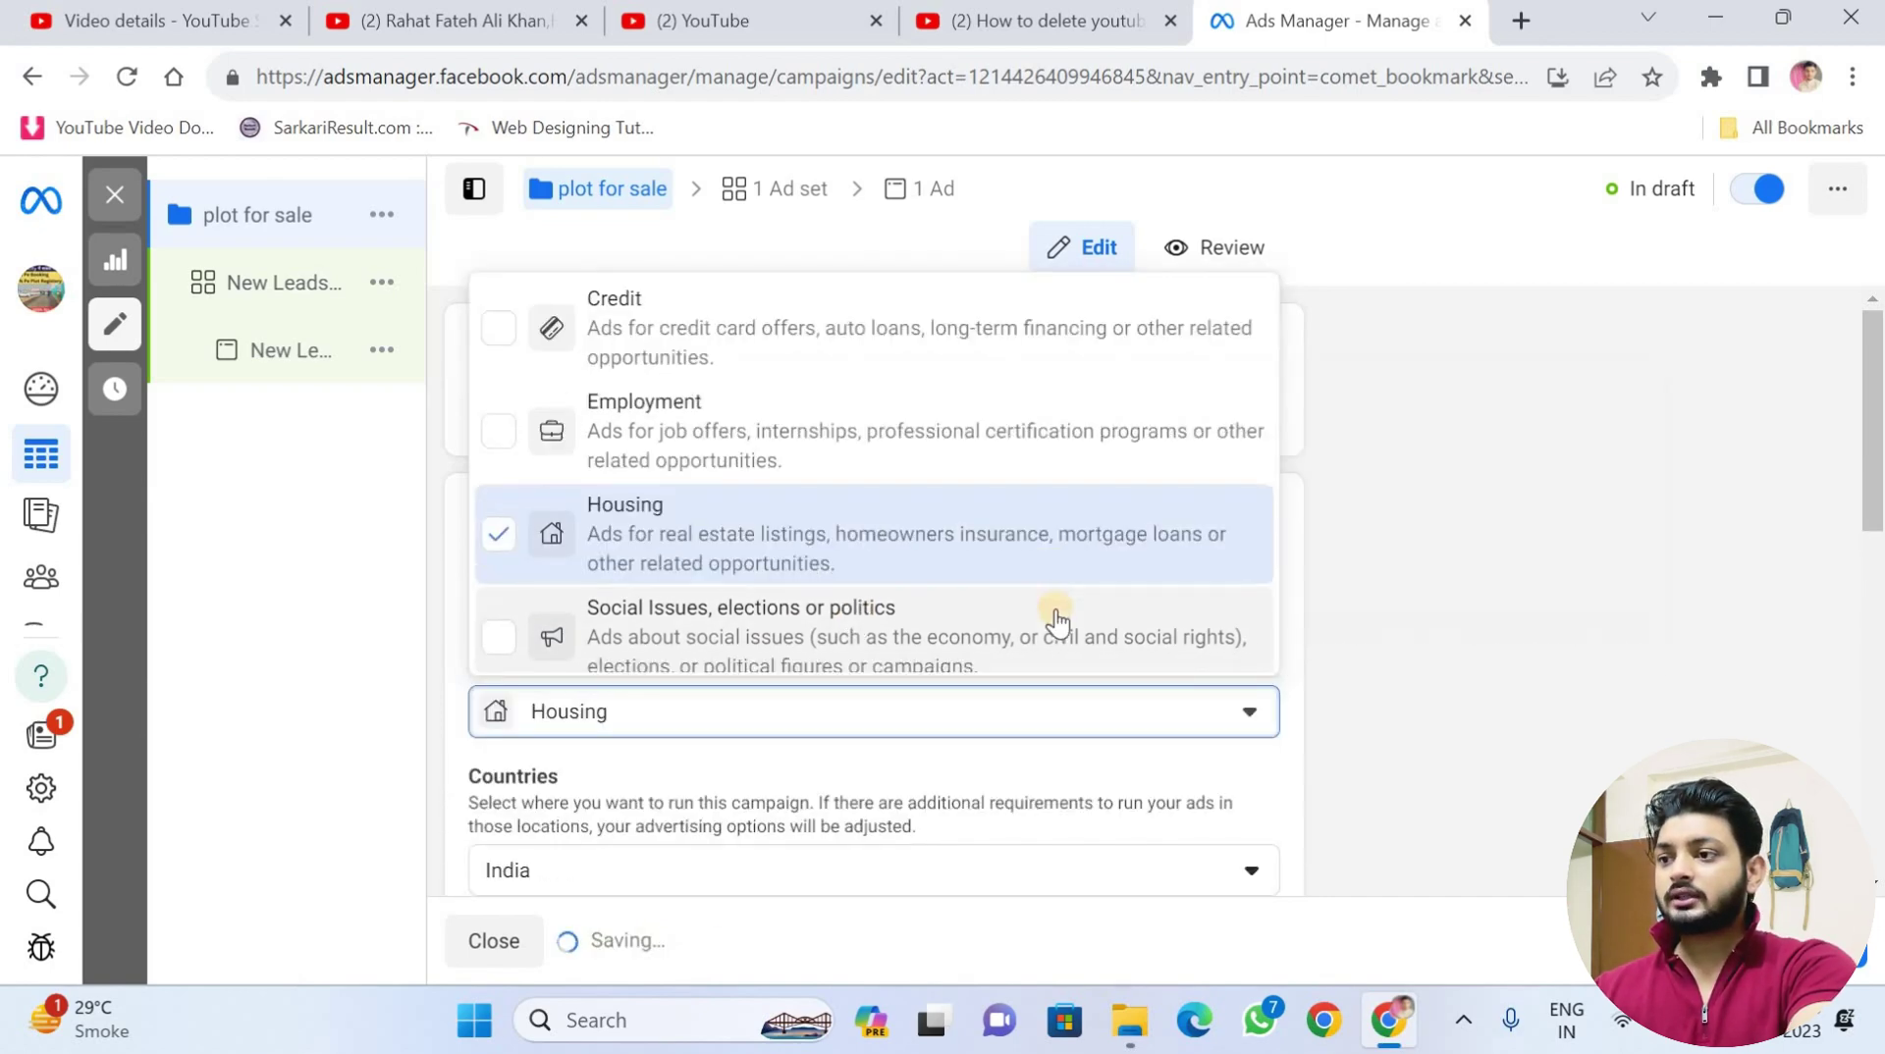
pyautogui.scroll(-3, 1445, 734)
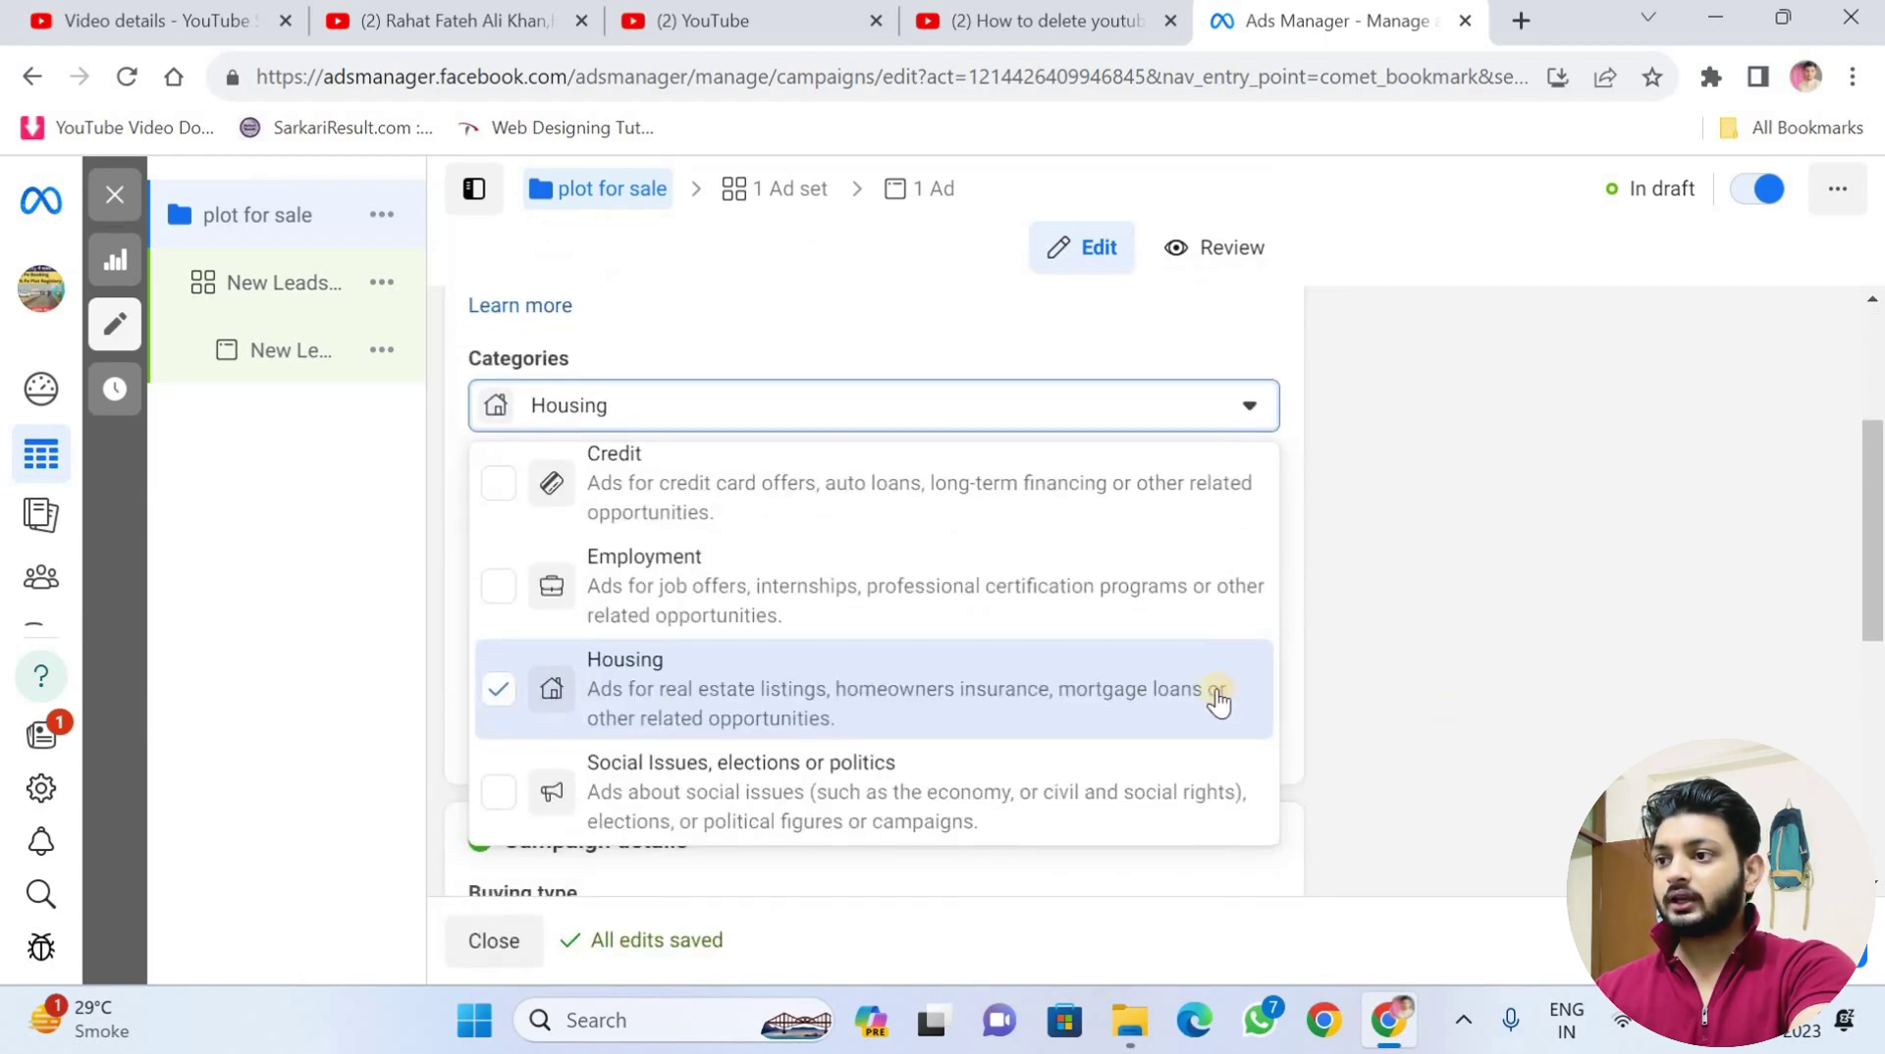
pyautogui.click(1437, 605)
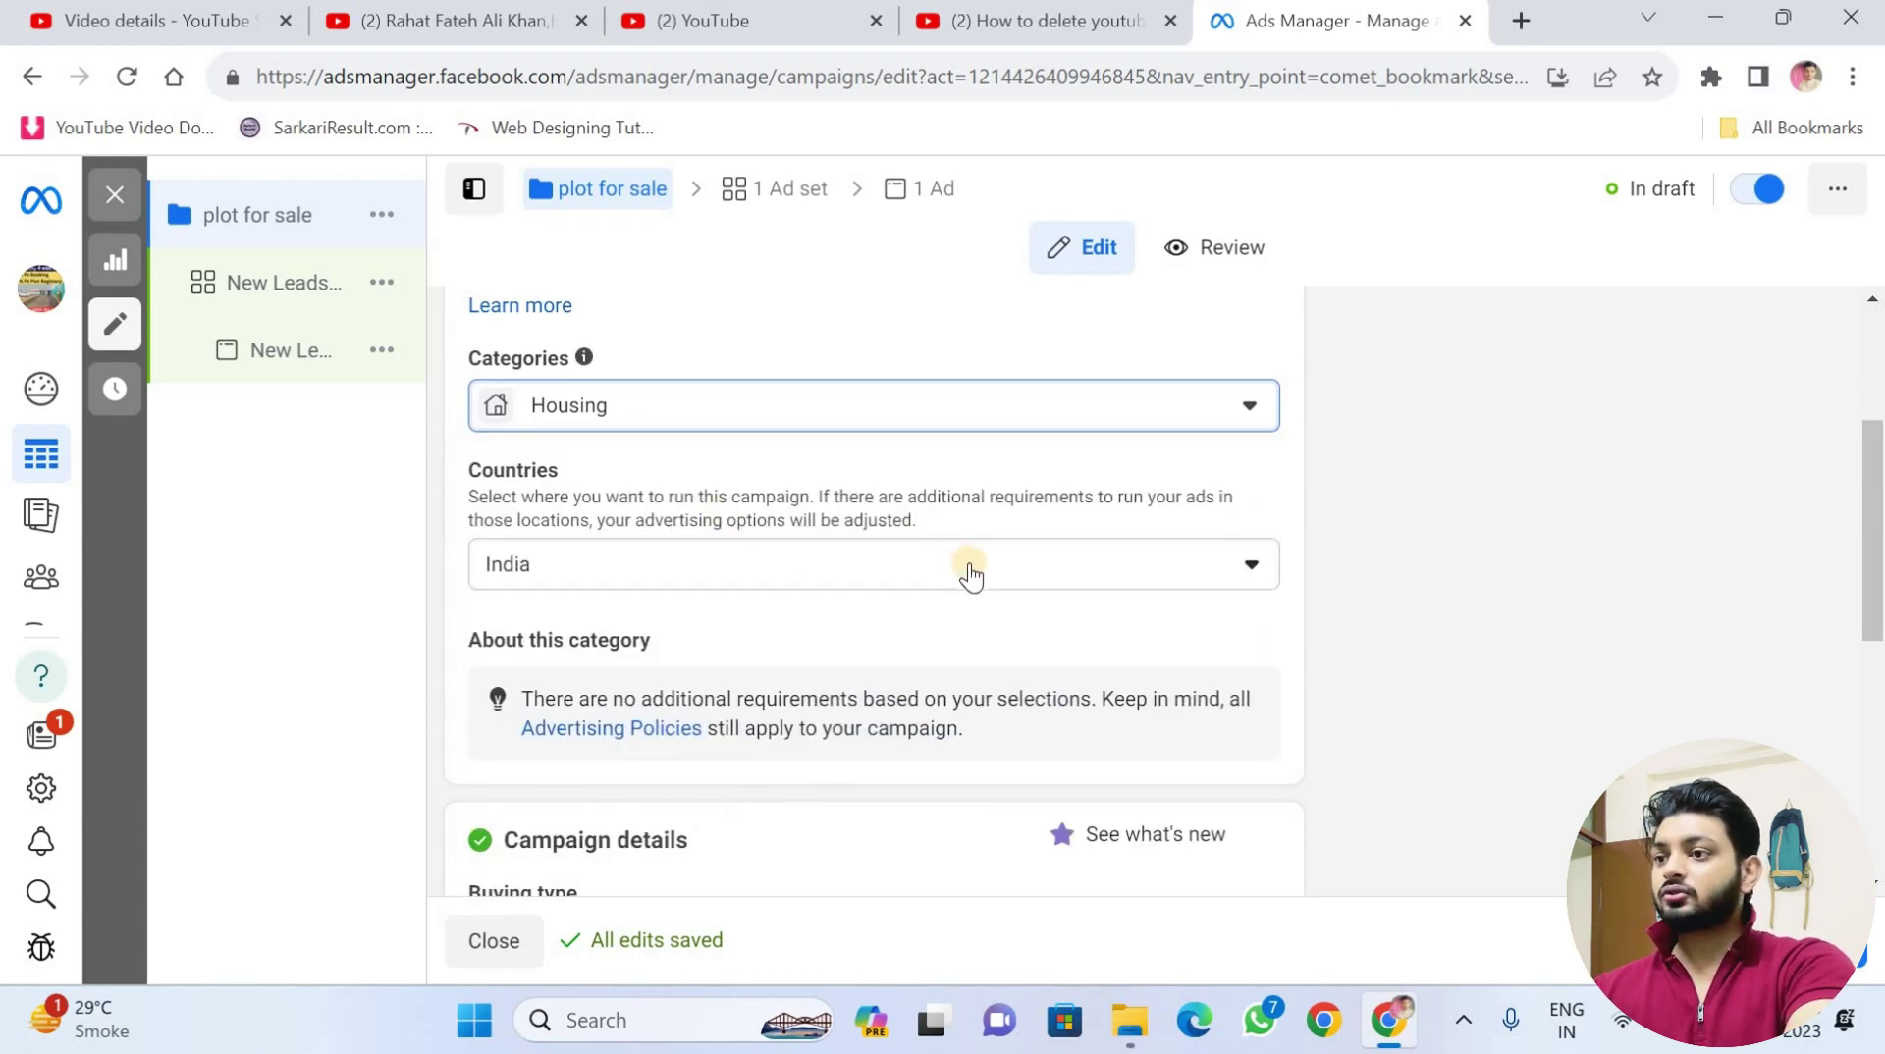
# - Check the remaining campaign settings and proceed to the ad set, dismissing the help tip
pyautogui.scroll(-3, 970, 575)
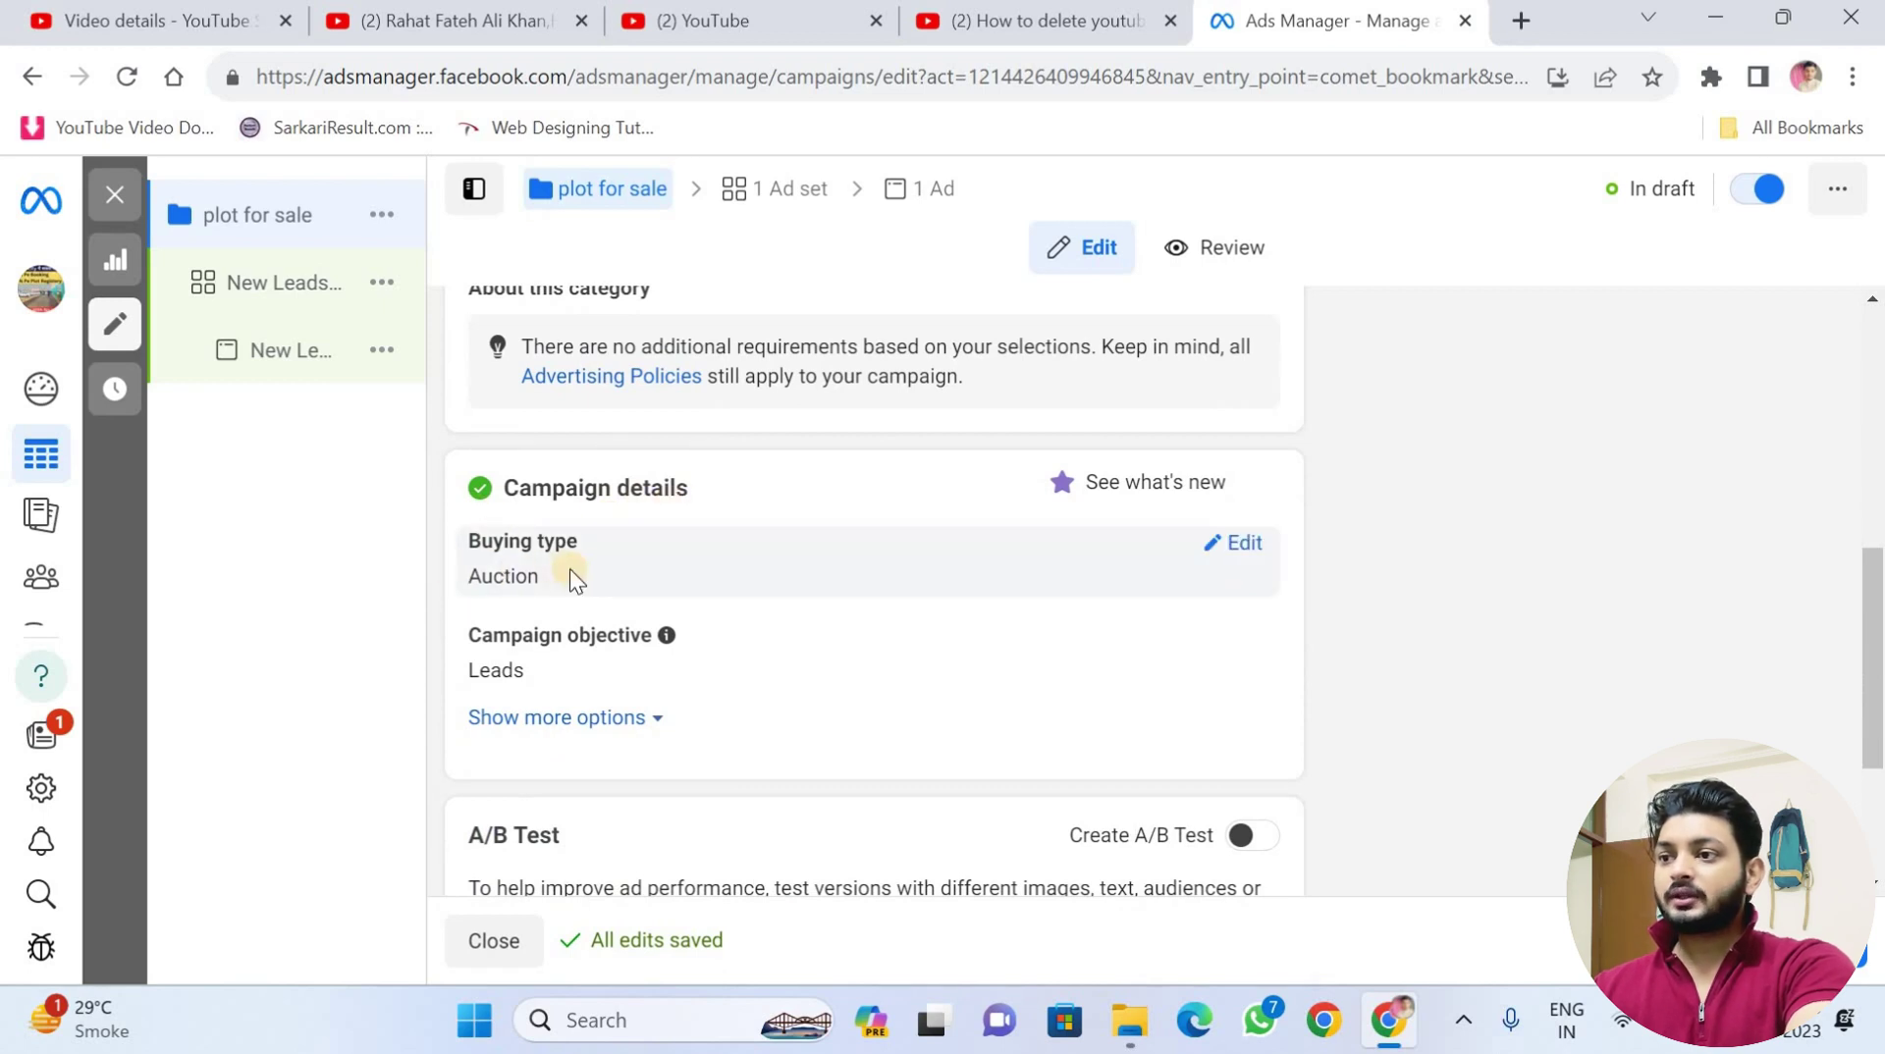
pyautogui.scroll(-3, 604, 568)
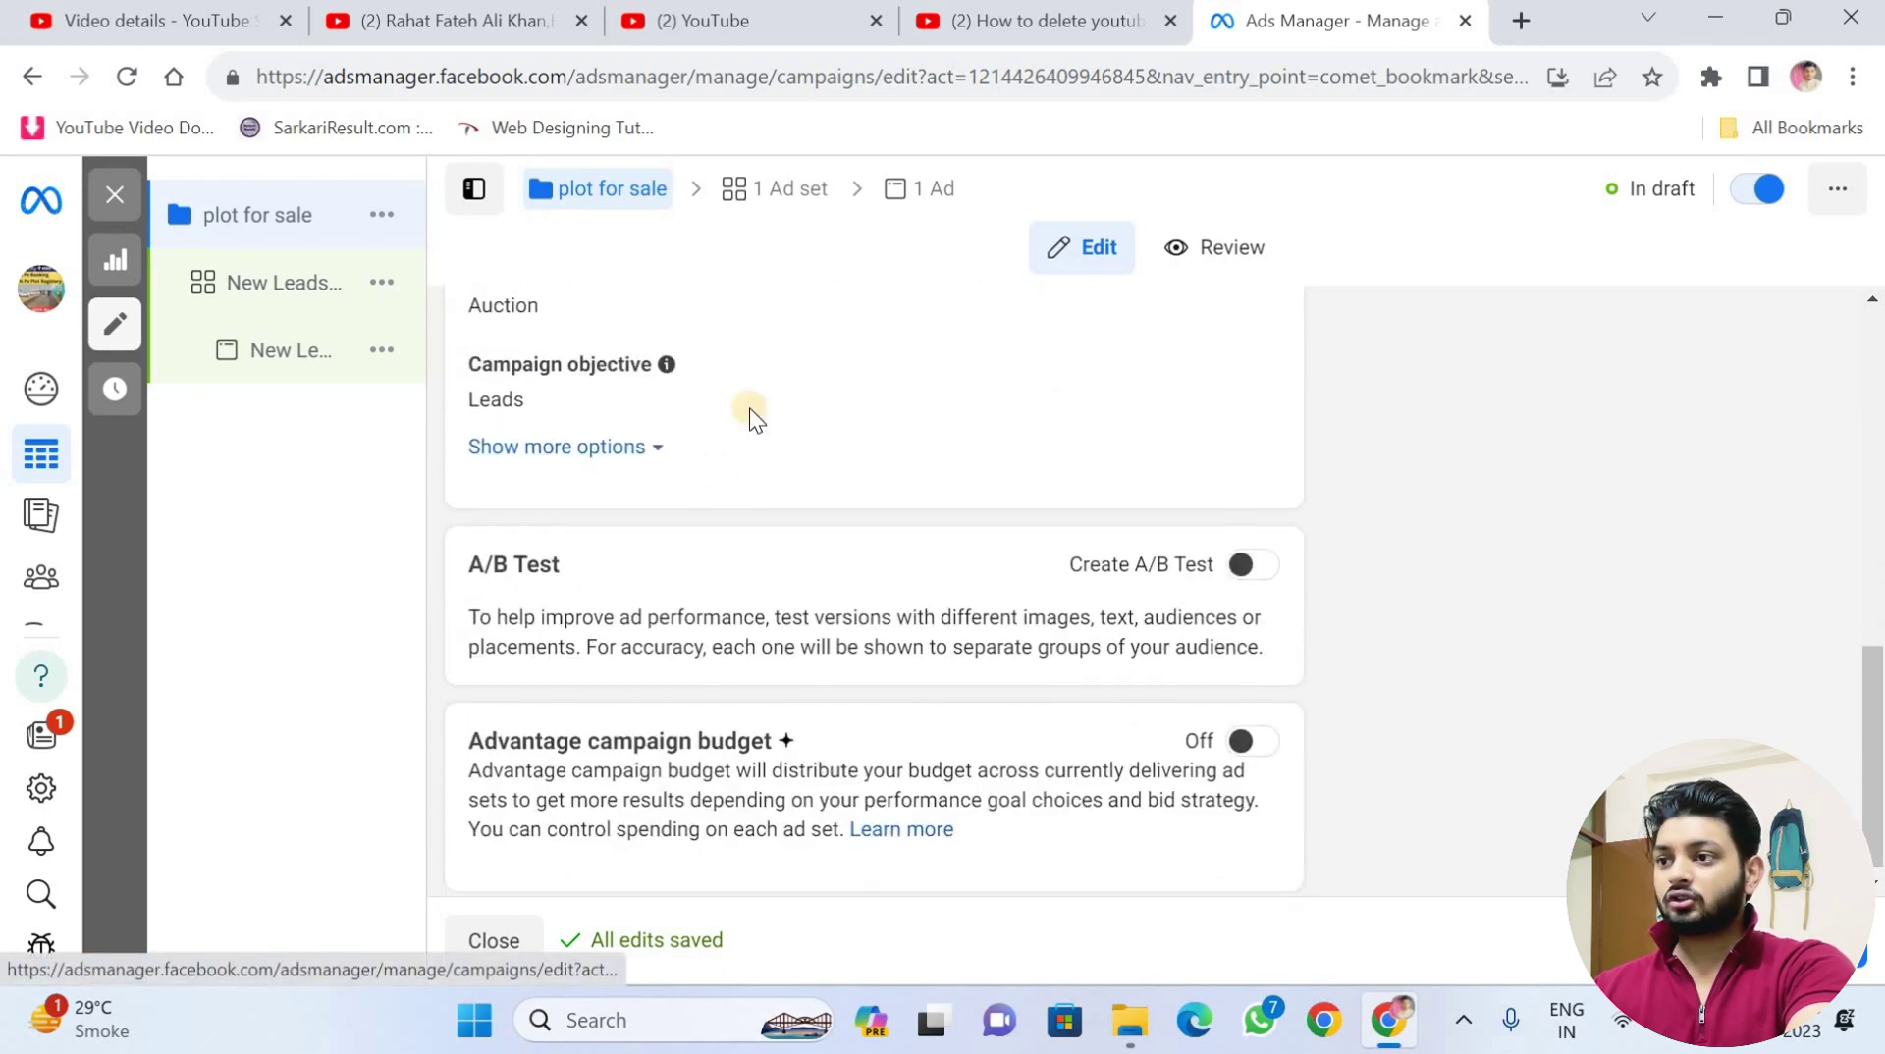
pyautogui.scroll(6, 770, 586)
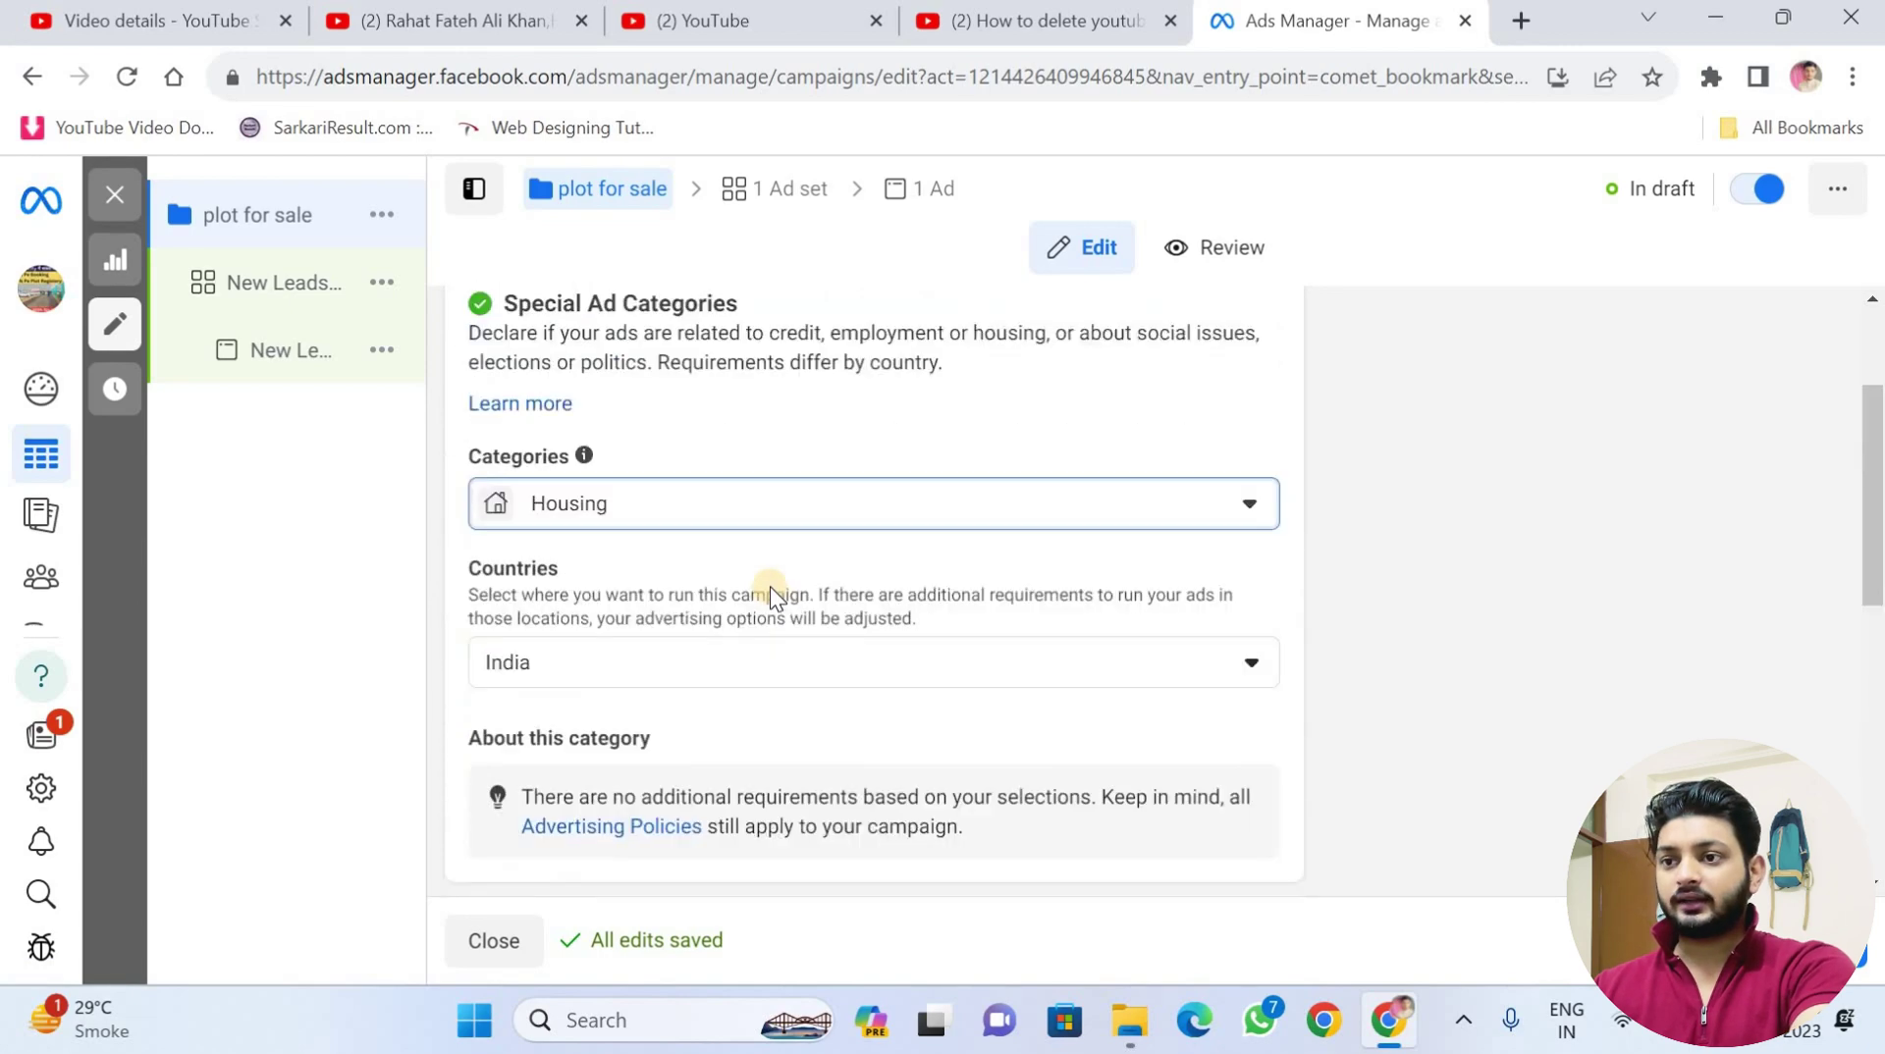
pyautogui.scroll(-5, 1081, 705)
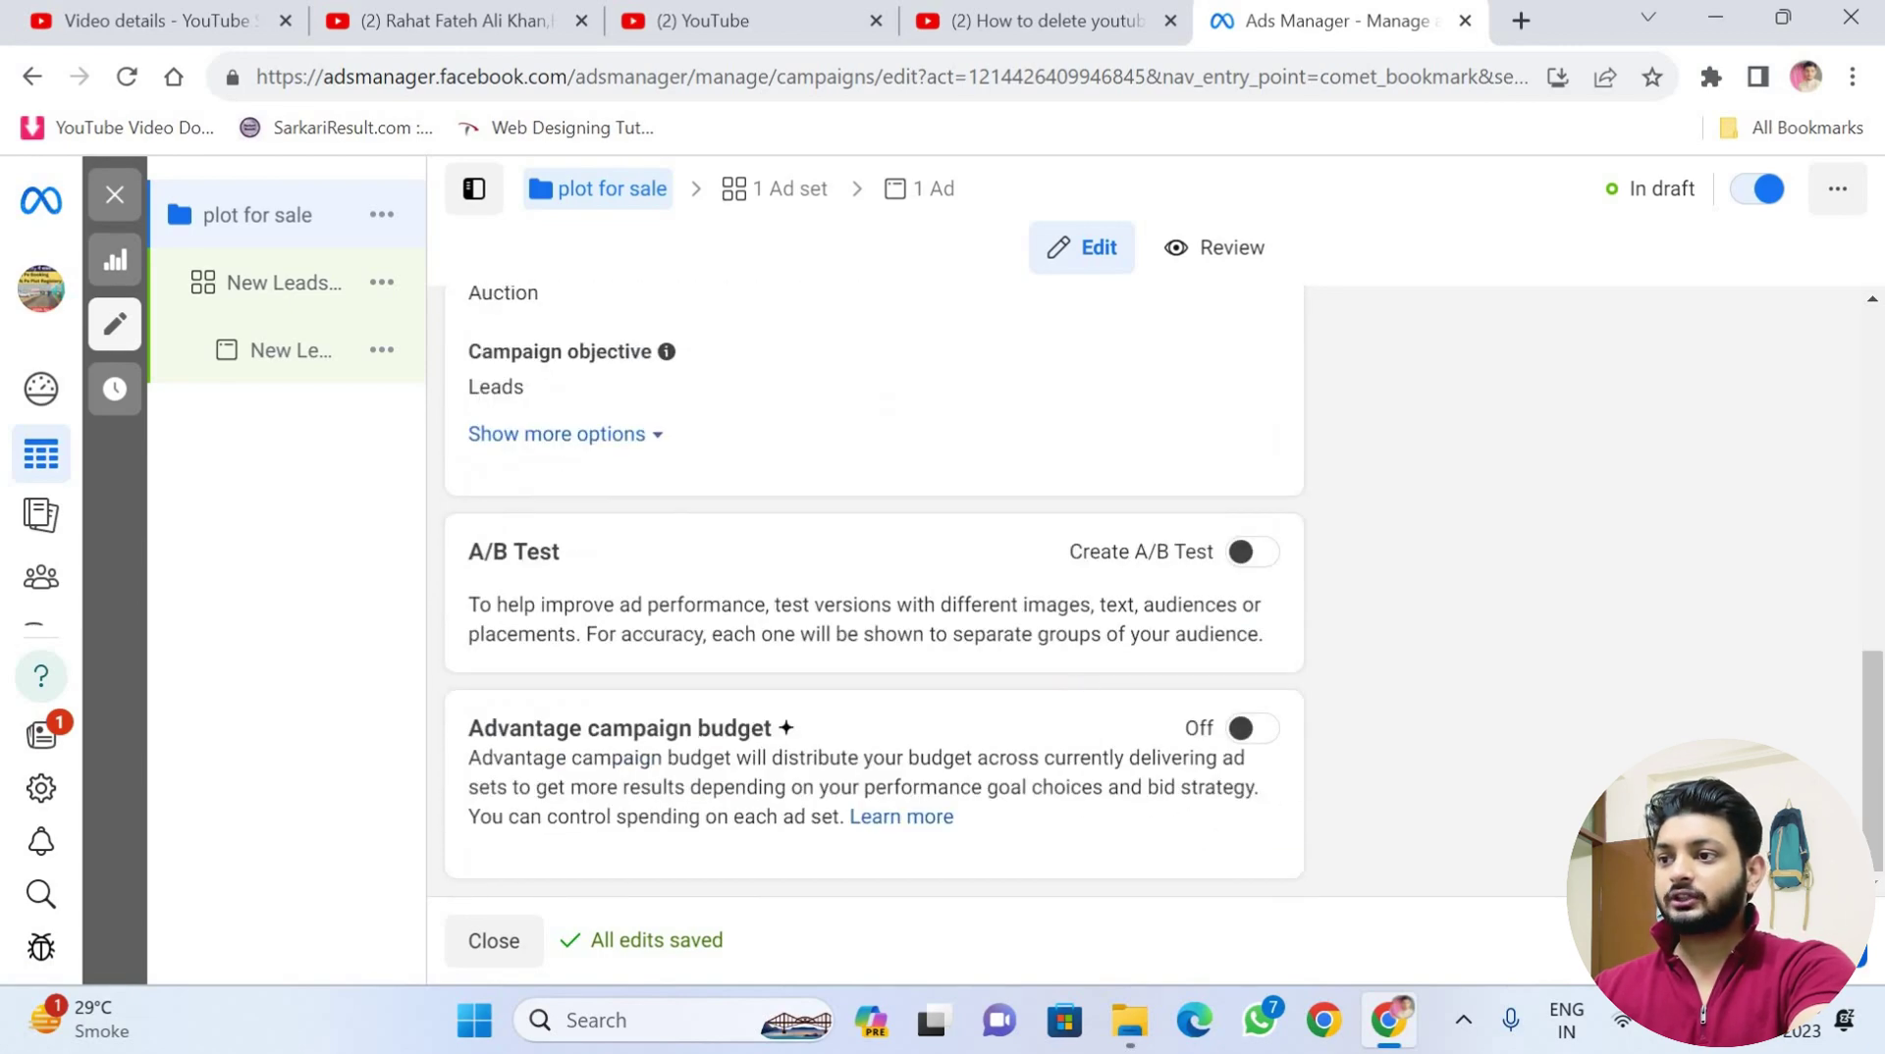
pyautogui.click(1822, 941)
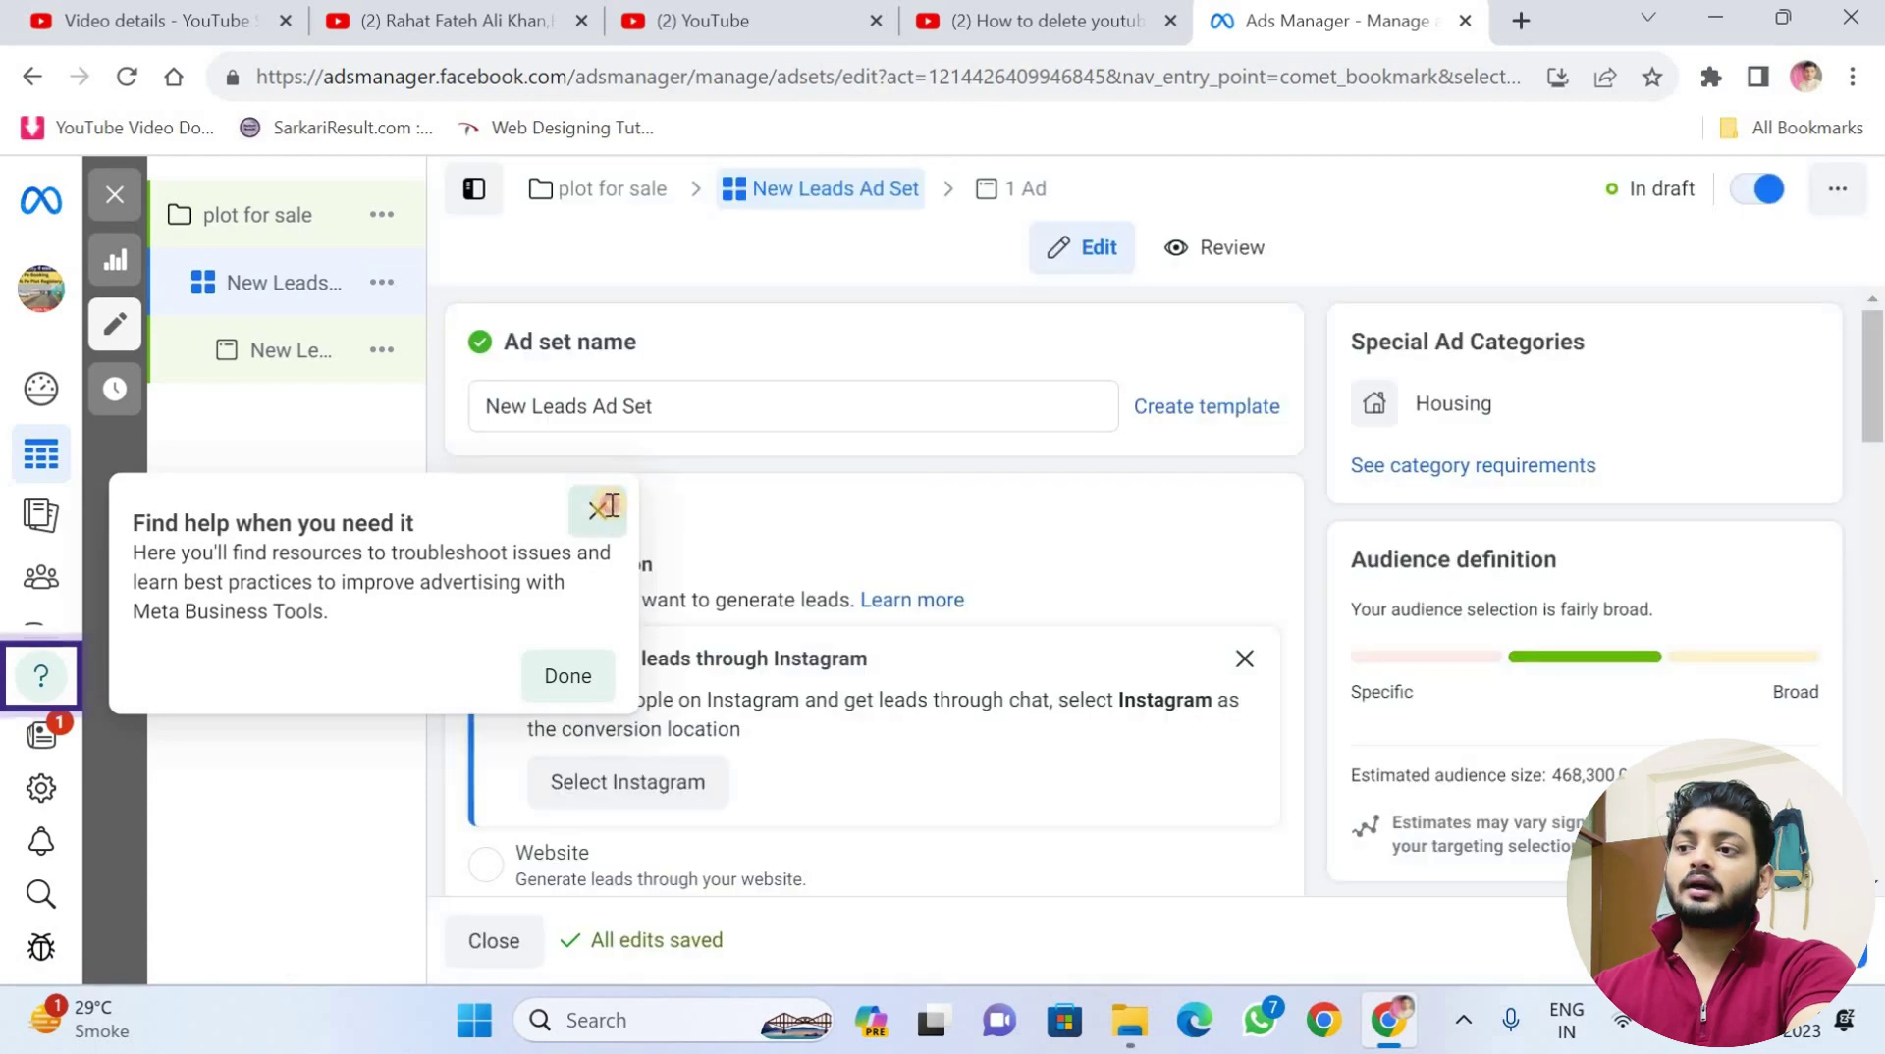
pyautogui.click(617, 509)
# - Set the ad set's conversion location to Calls and dismiss the recommendation to switch to Instant forms and Messenger
pyautogui.scroll(-2, 1074, 571)
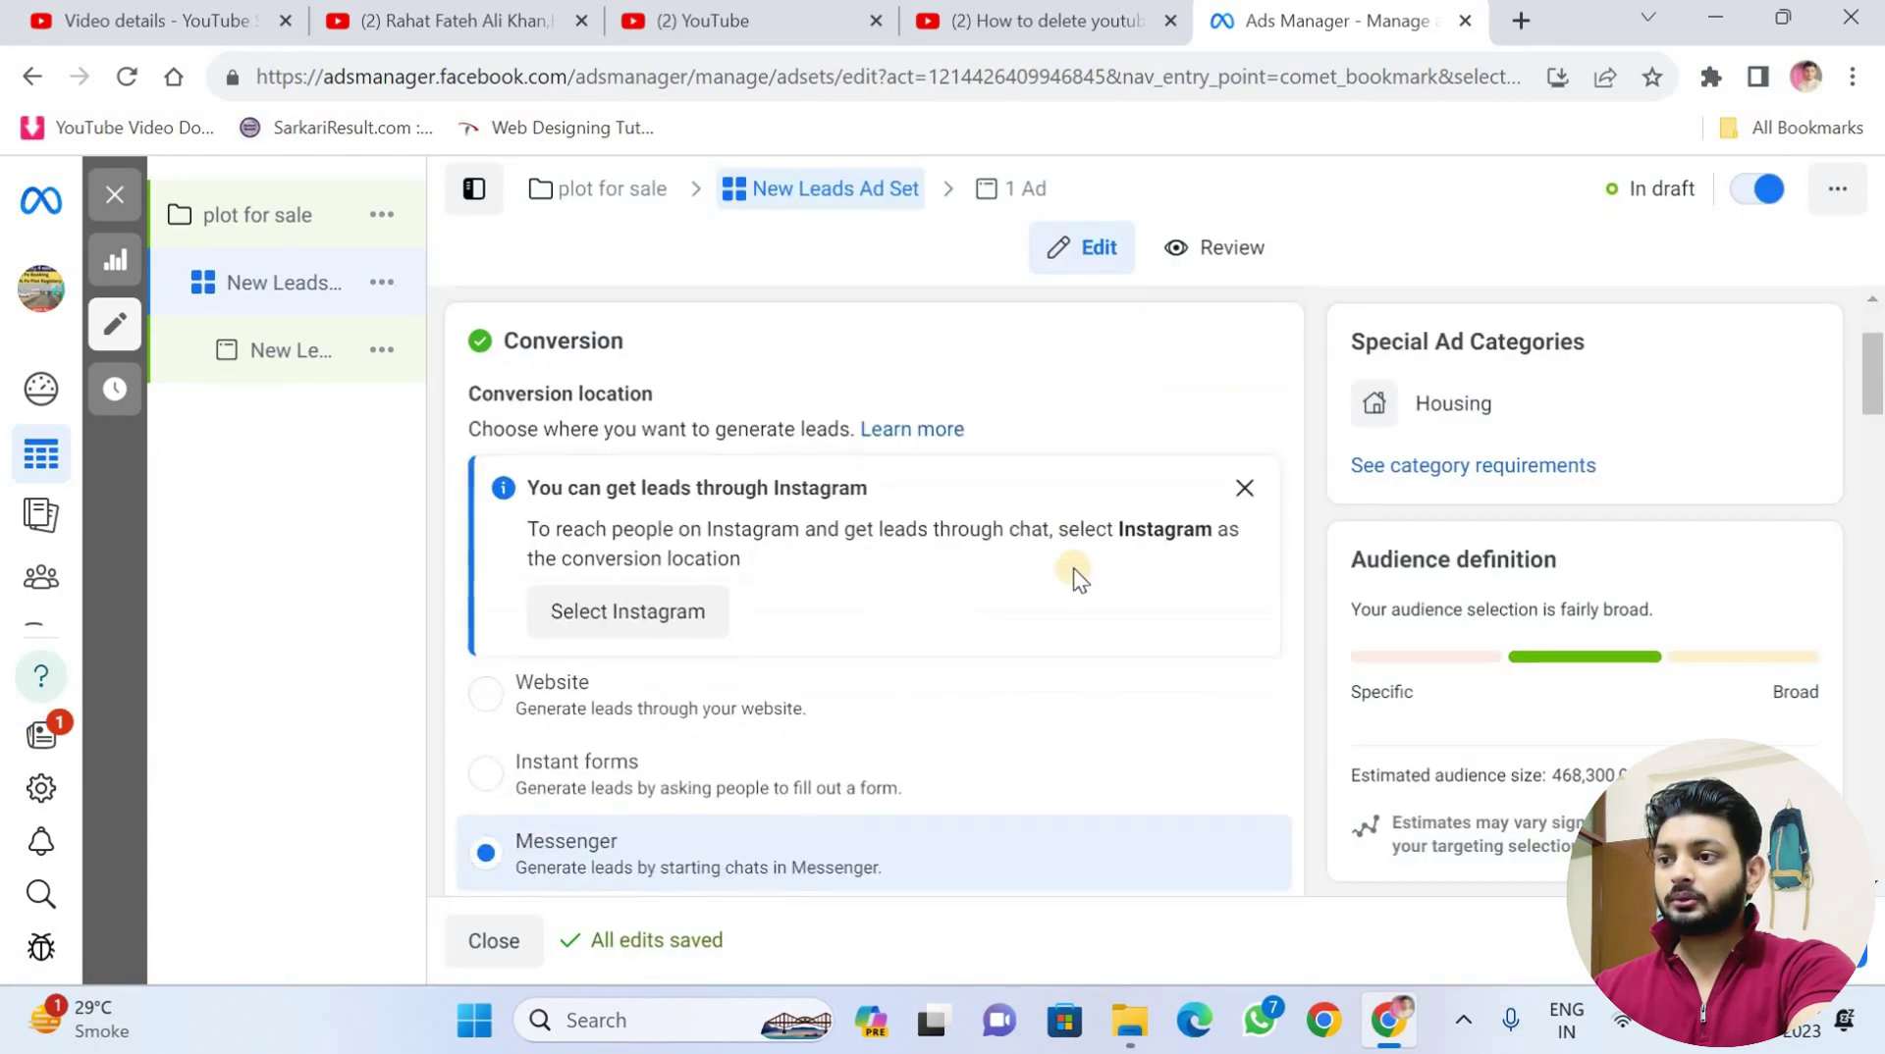
pyautogui.scroll(-3, 959, 573)
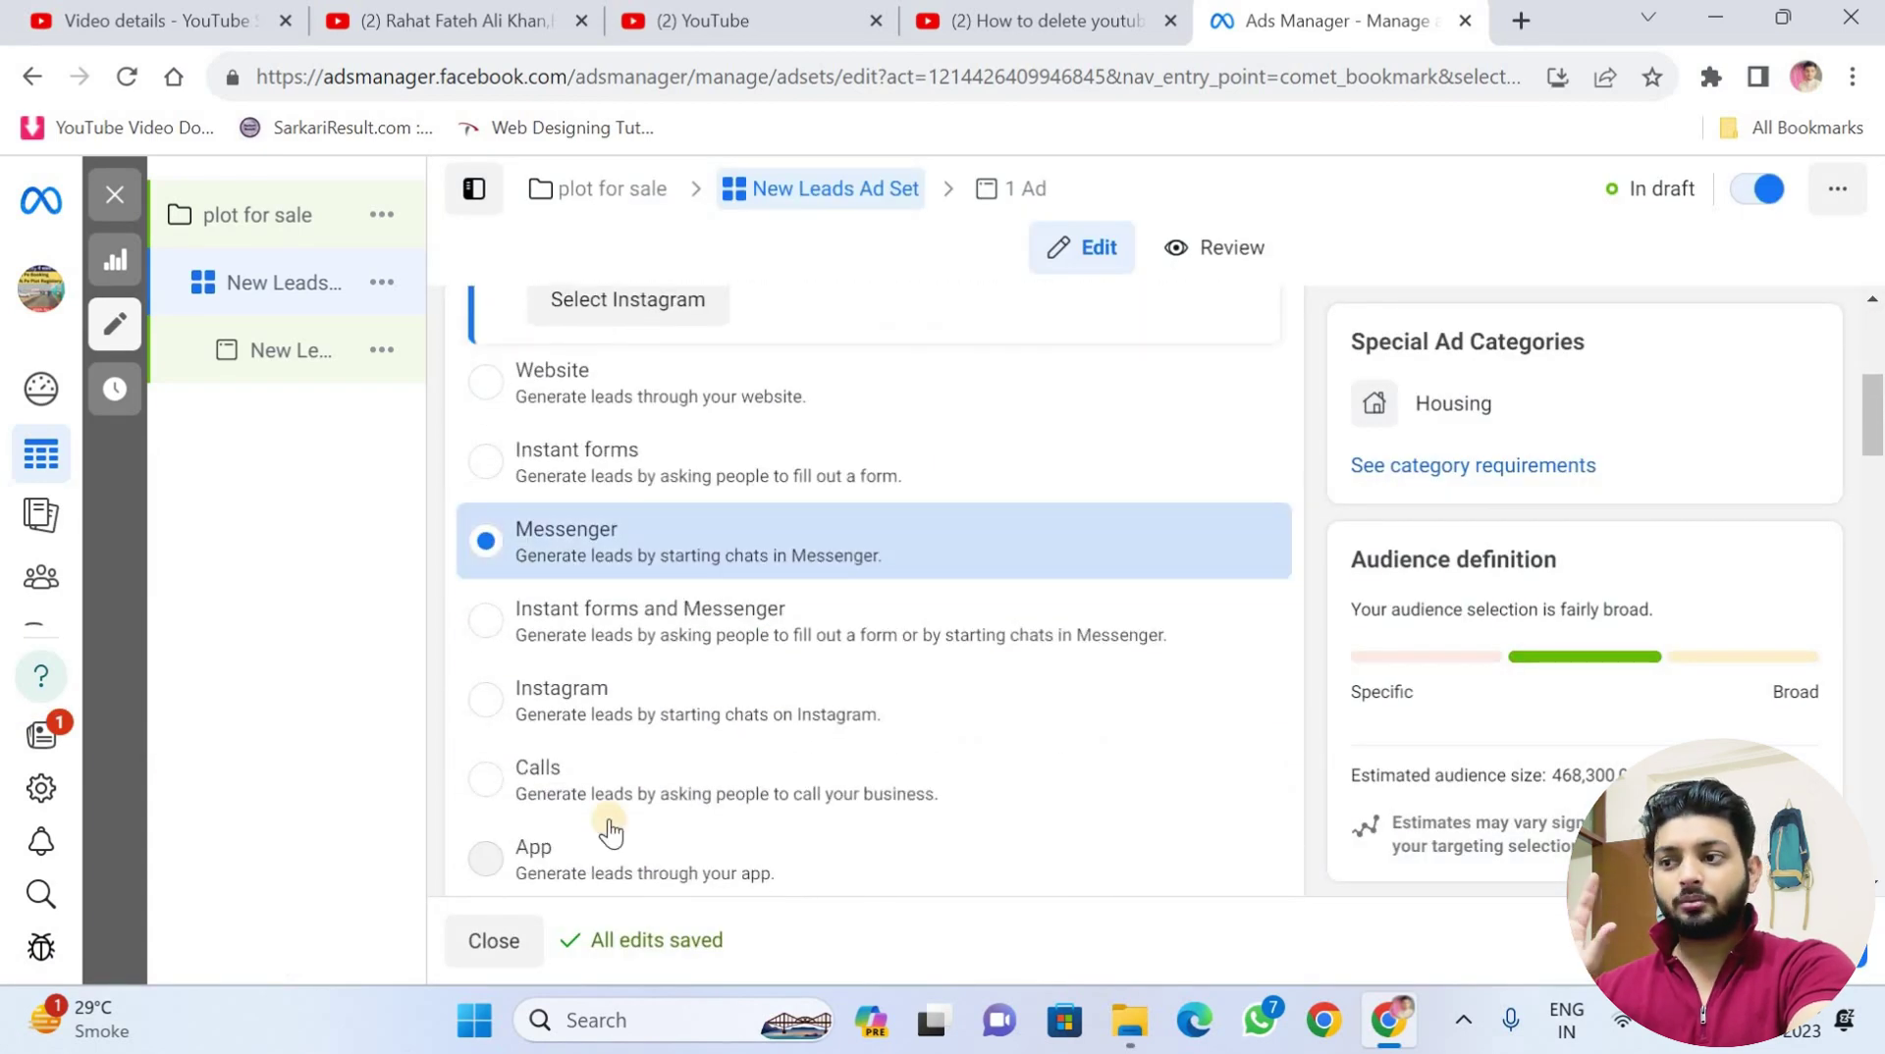
pyautogui.click(621, 794)
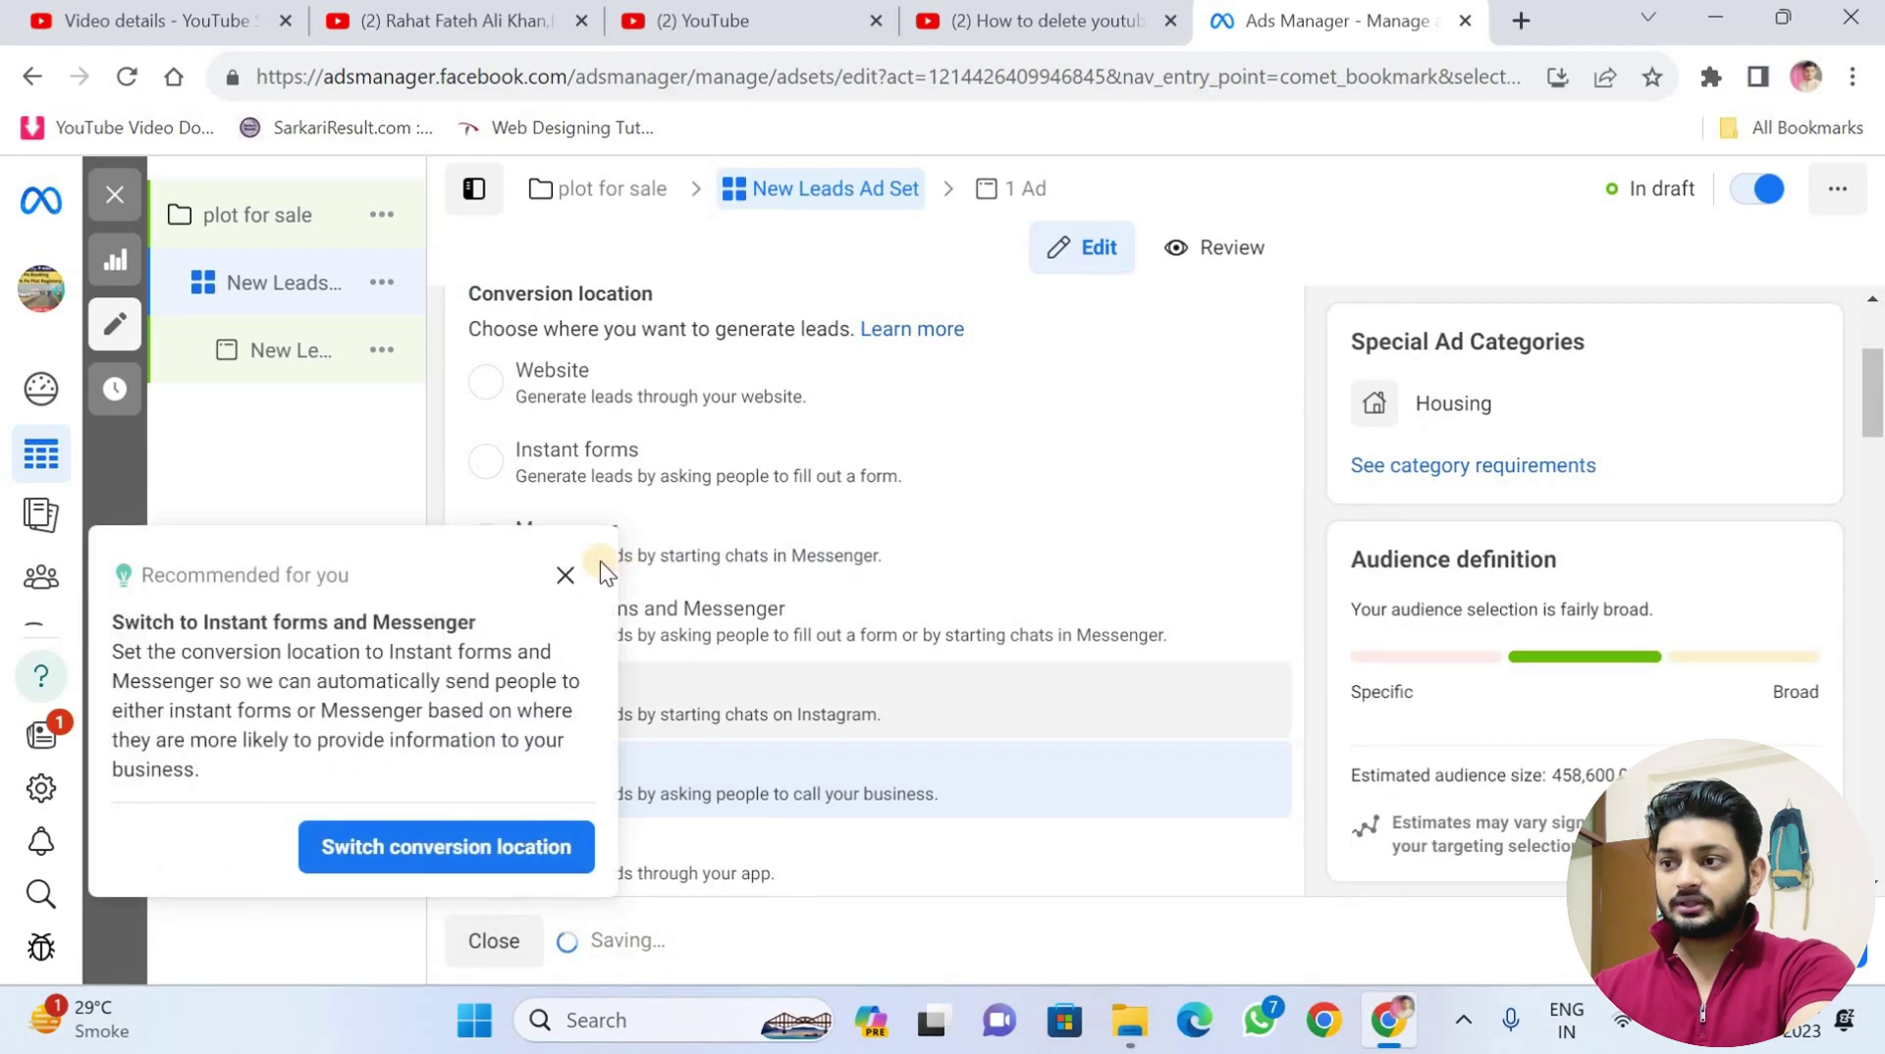
pyautogui.click(566, 575)
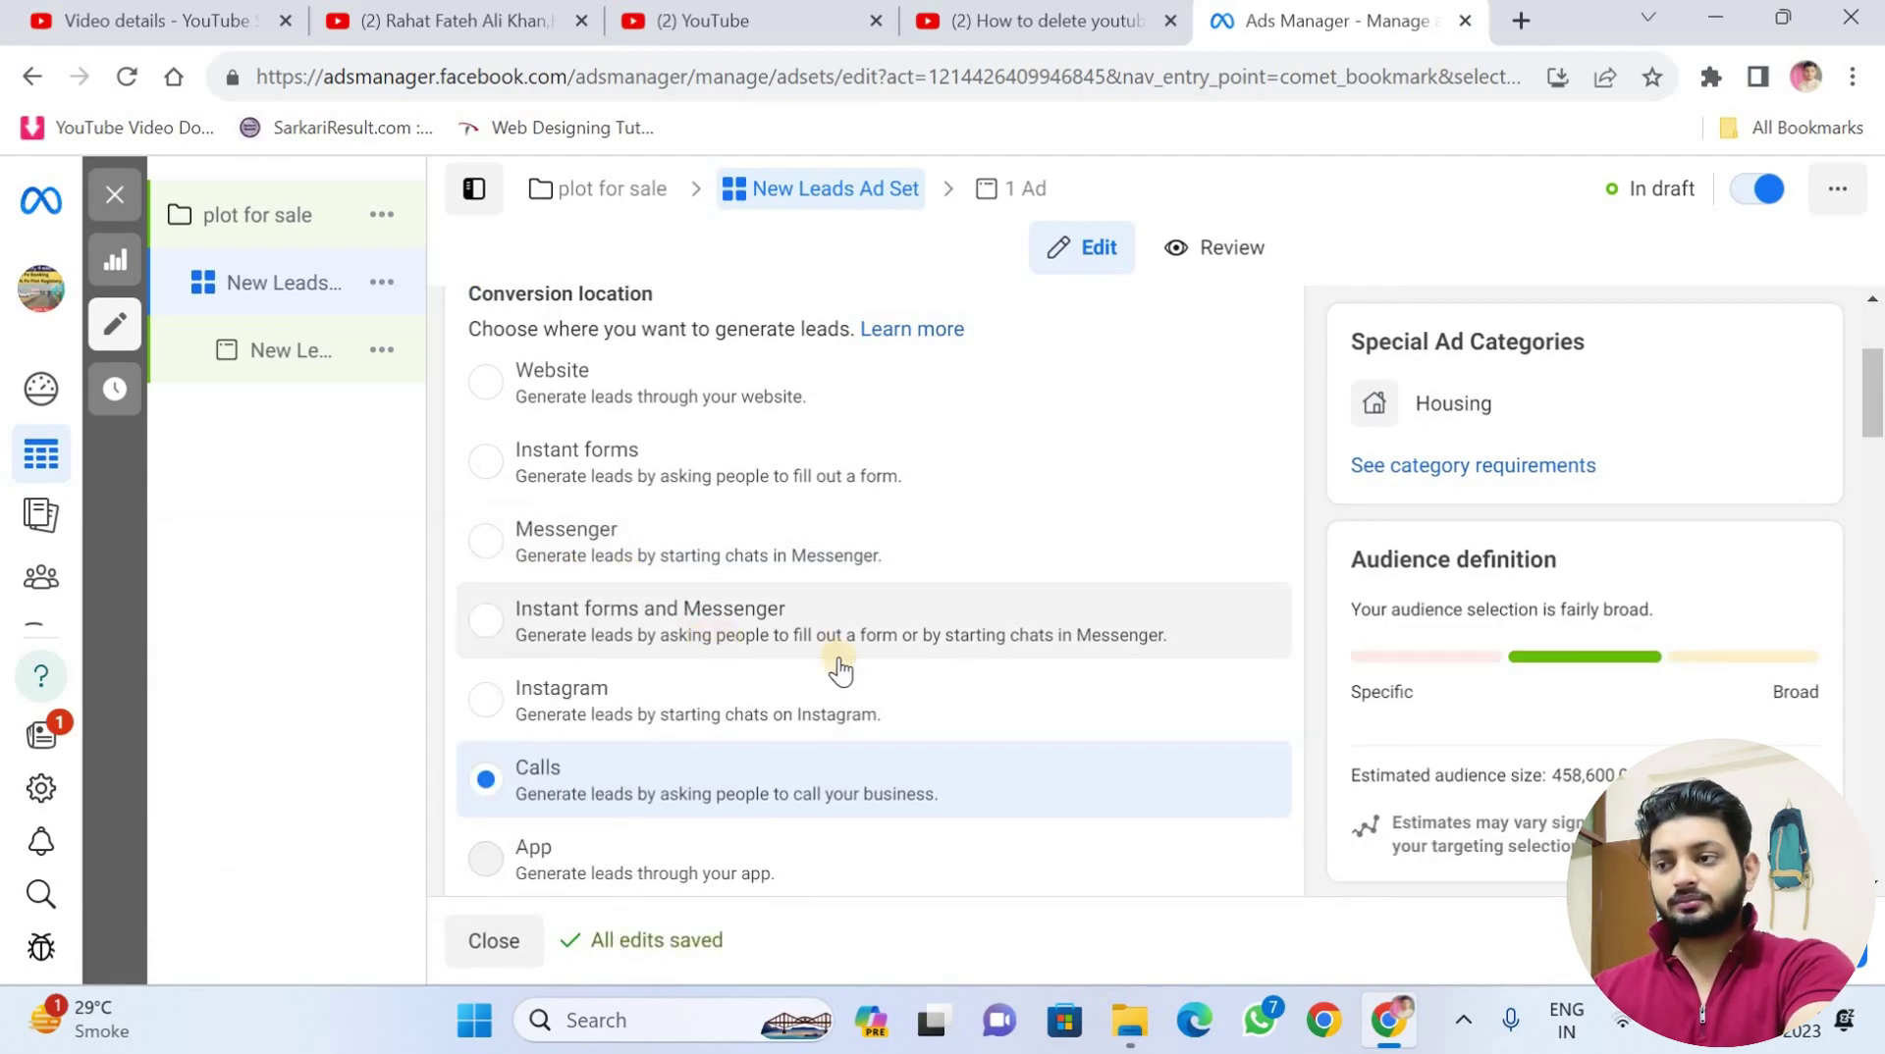
# - Review the ad set's conversion location options, performance goal, Facebook Page and cost per result goal
pyautogui.scroll(-2, 805, 672)
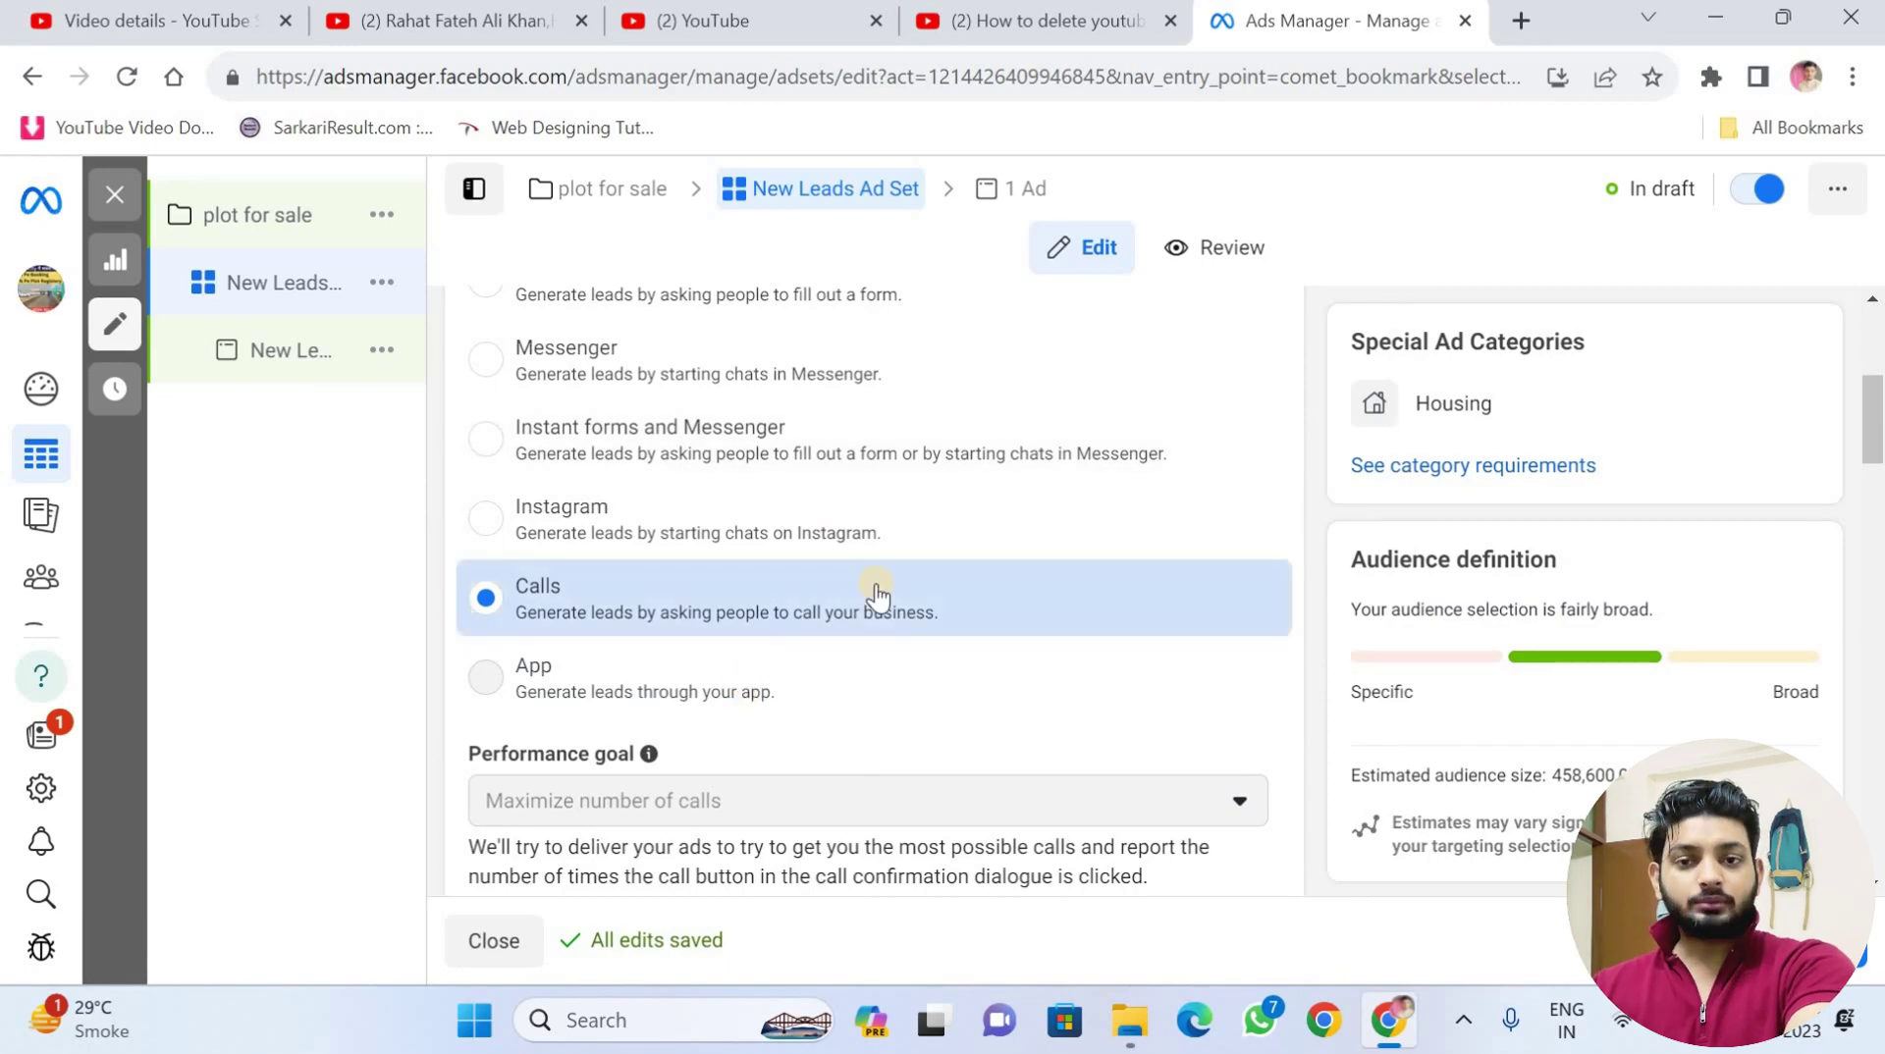
pyautogui.scroll(3, 870, 592)
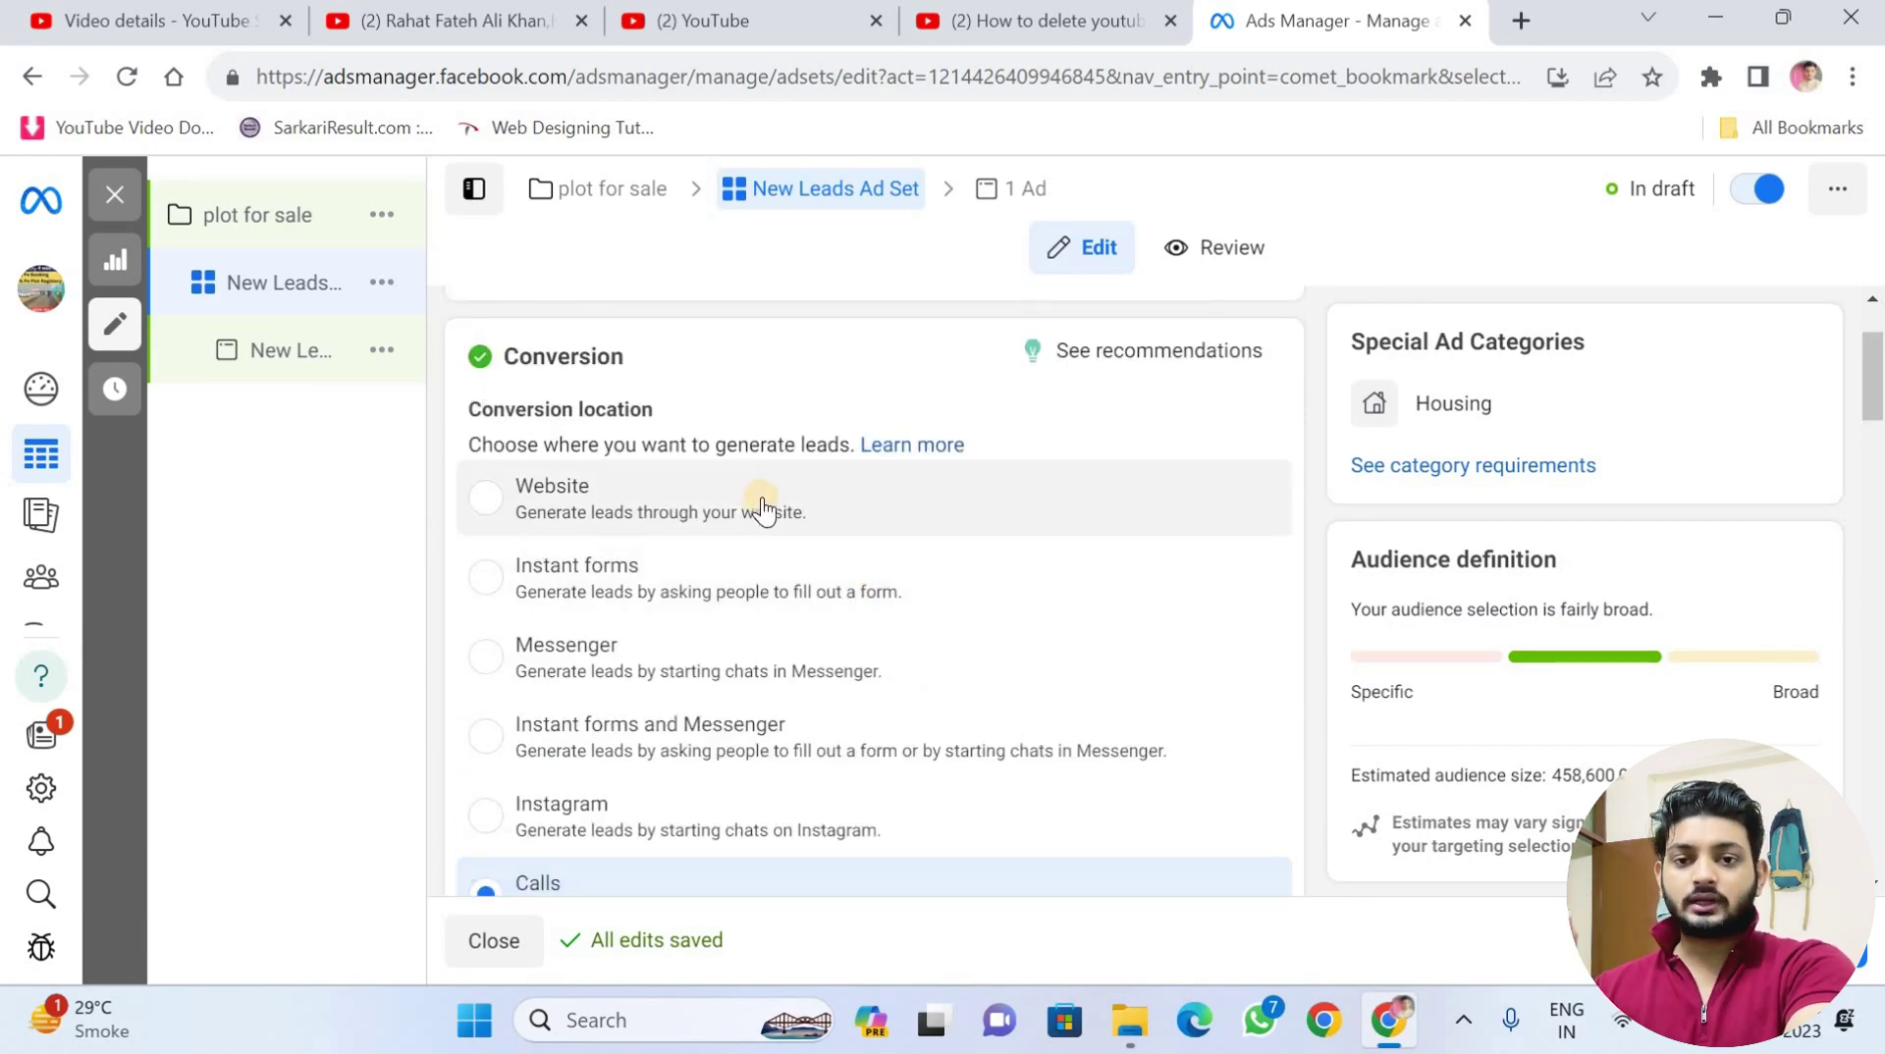
pyautogui.scroll(-3, 867, 542)
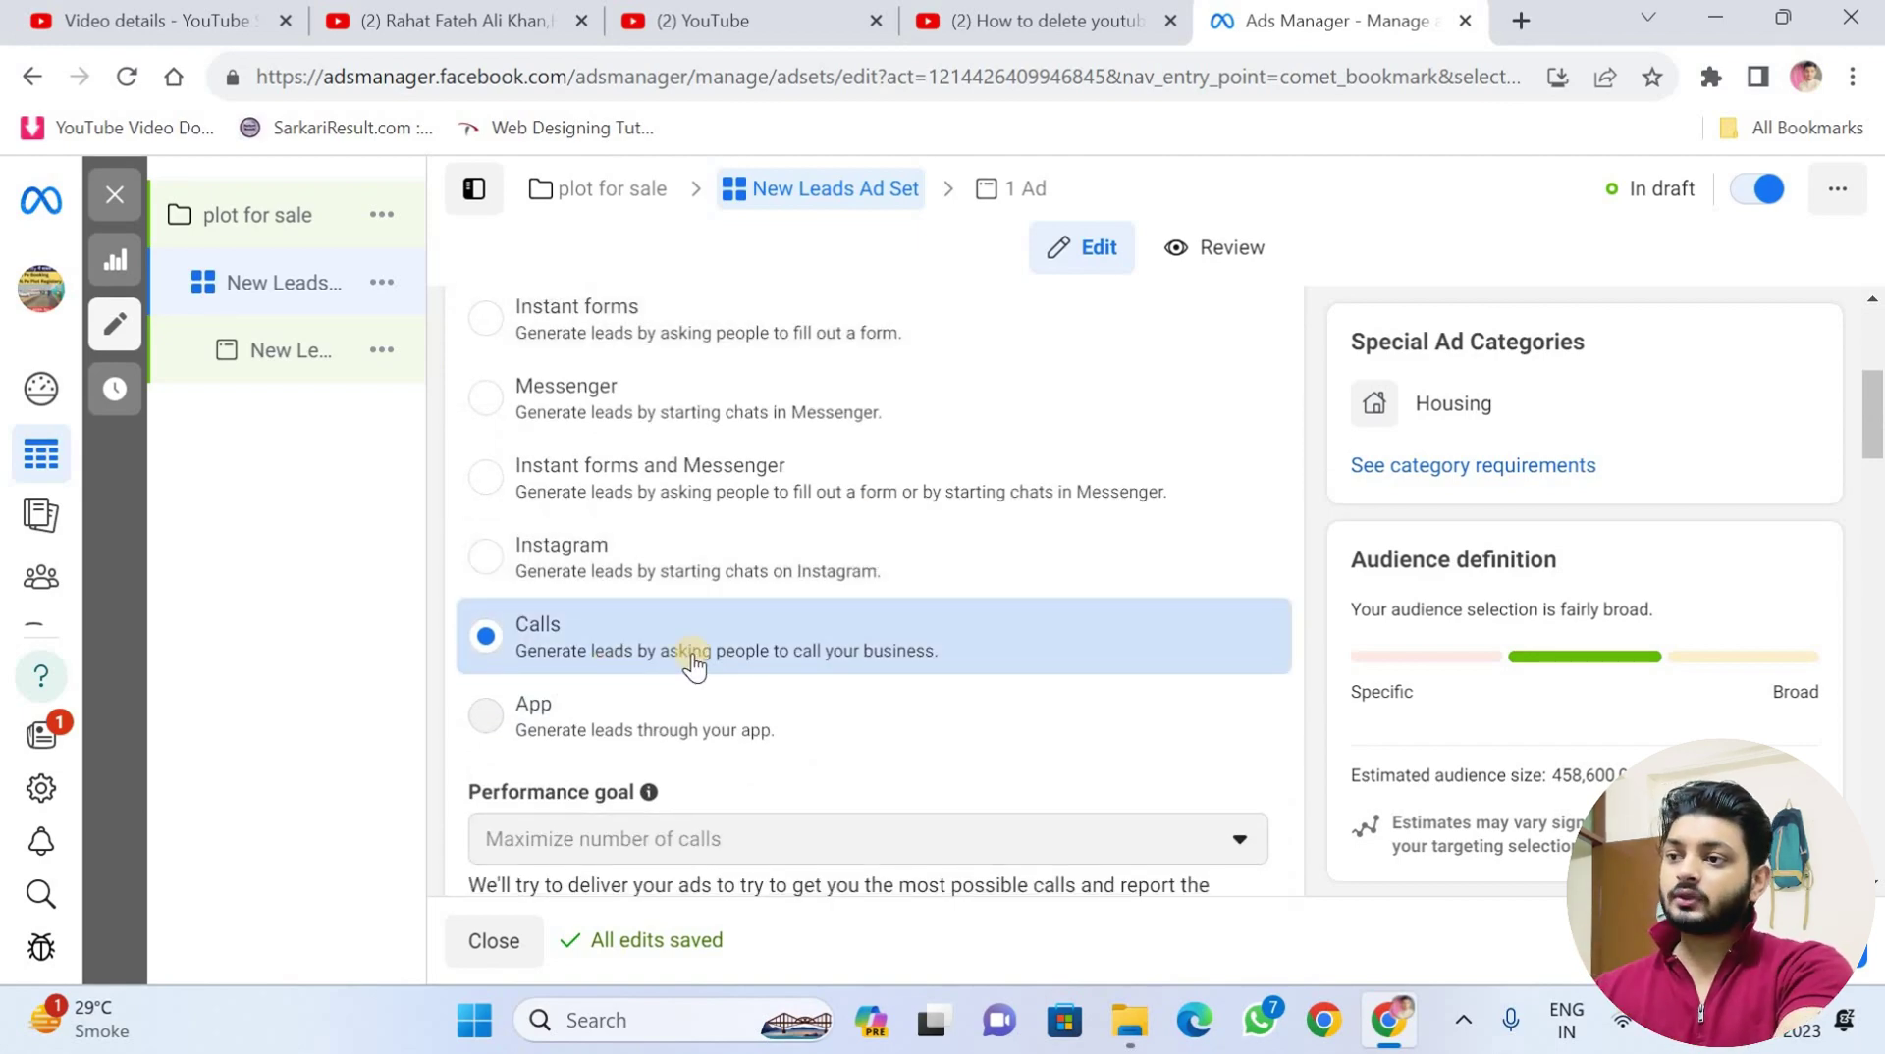
pyautogui.scroll(-3, 692, 656)
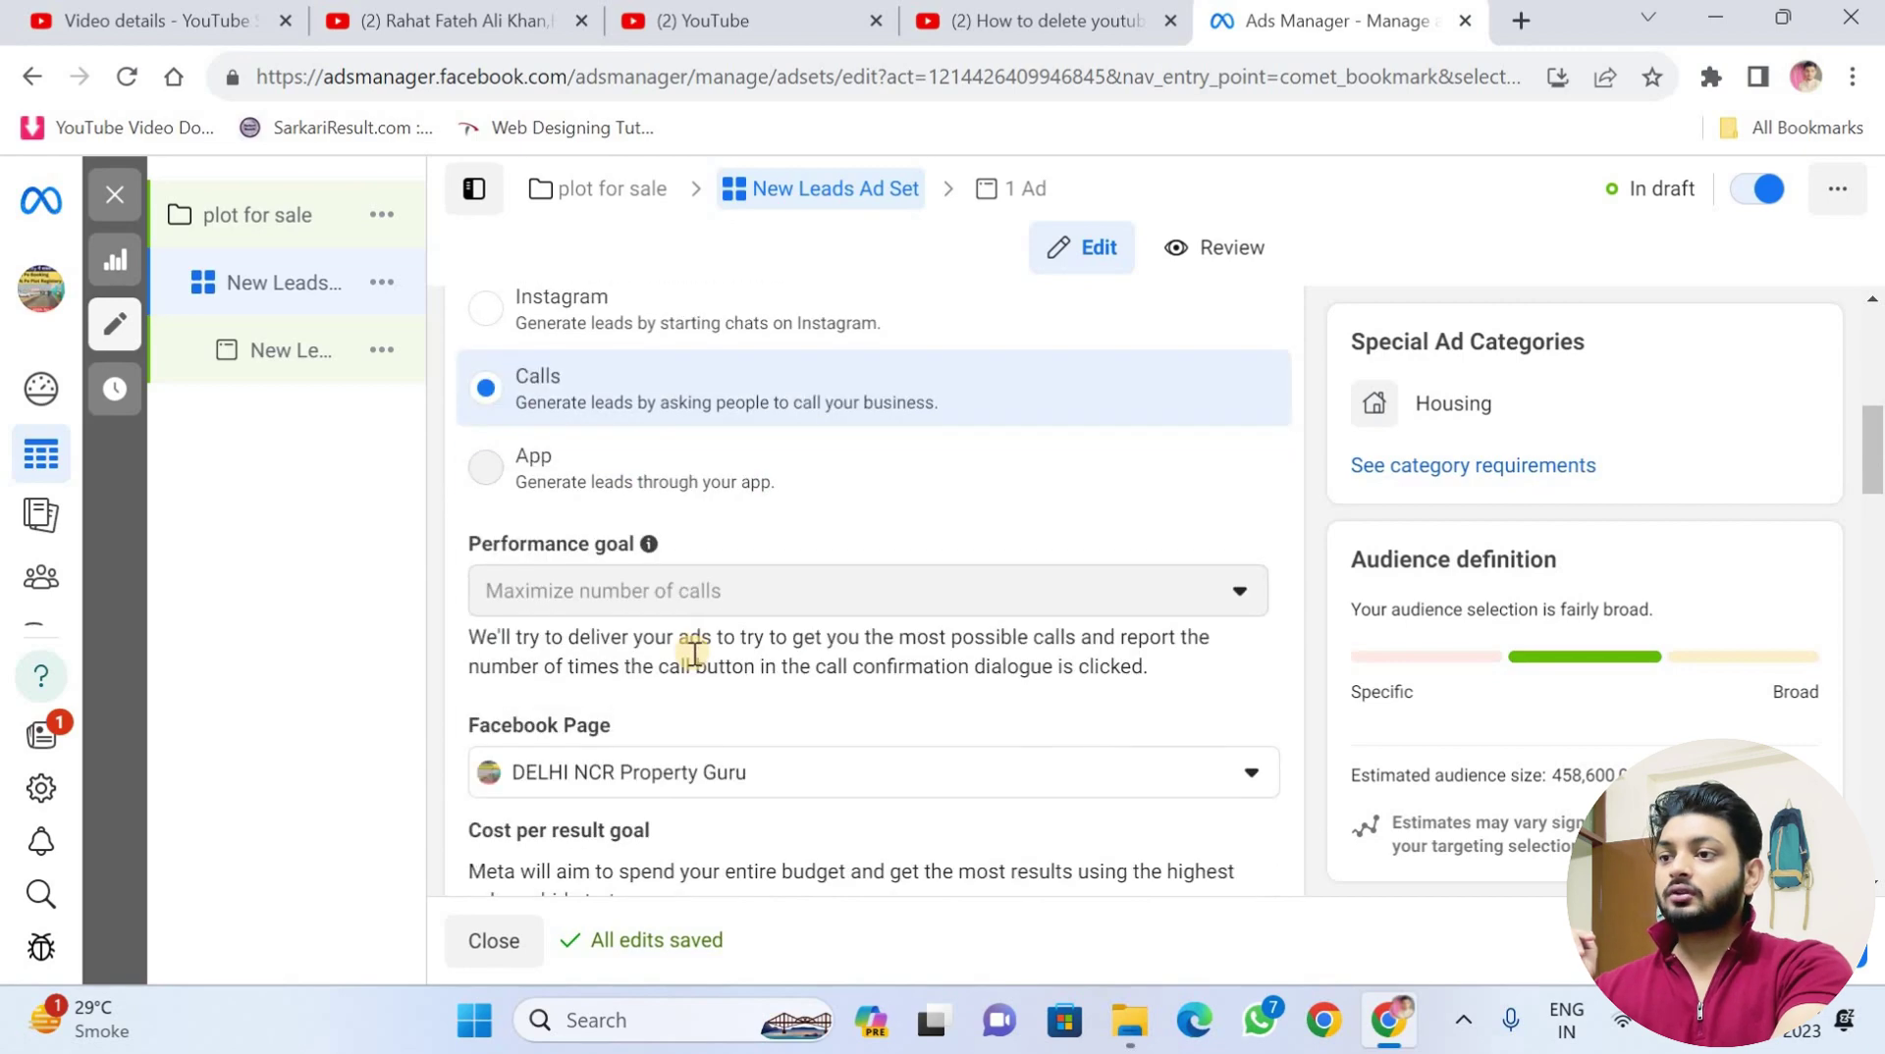
pyautogui.scroll(-2, 905, 621)
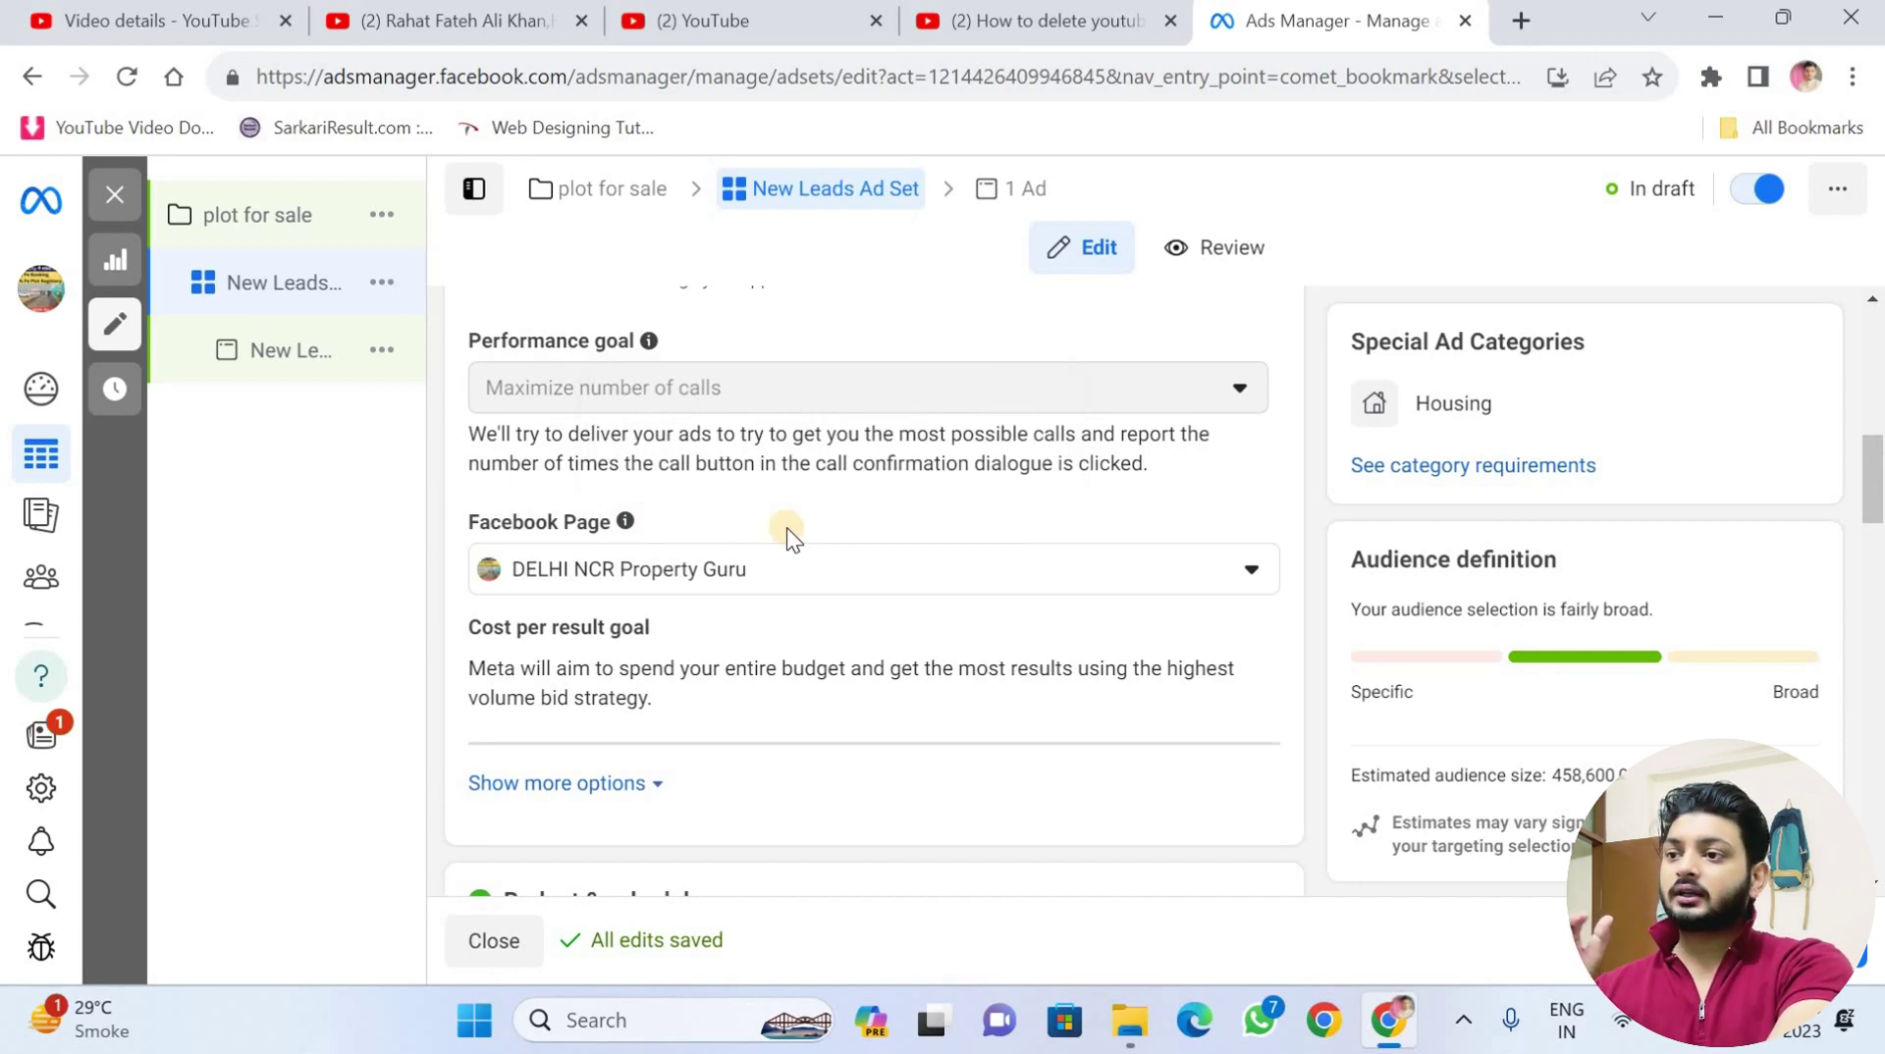
# - Set the ad set's daily budget to ₹200
pyautogui.scroll(-1, 832, 557)
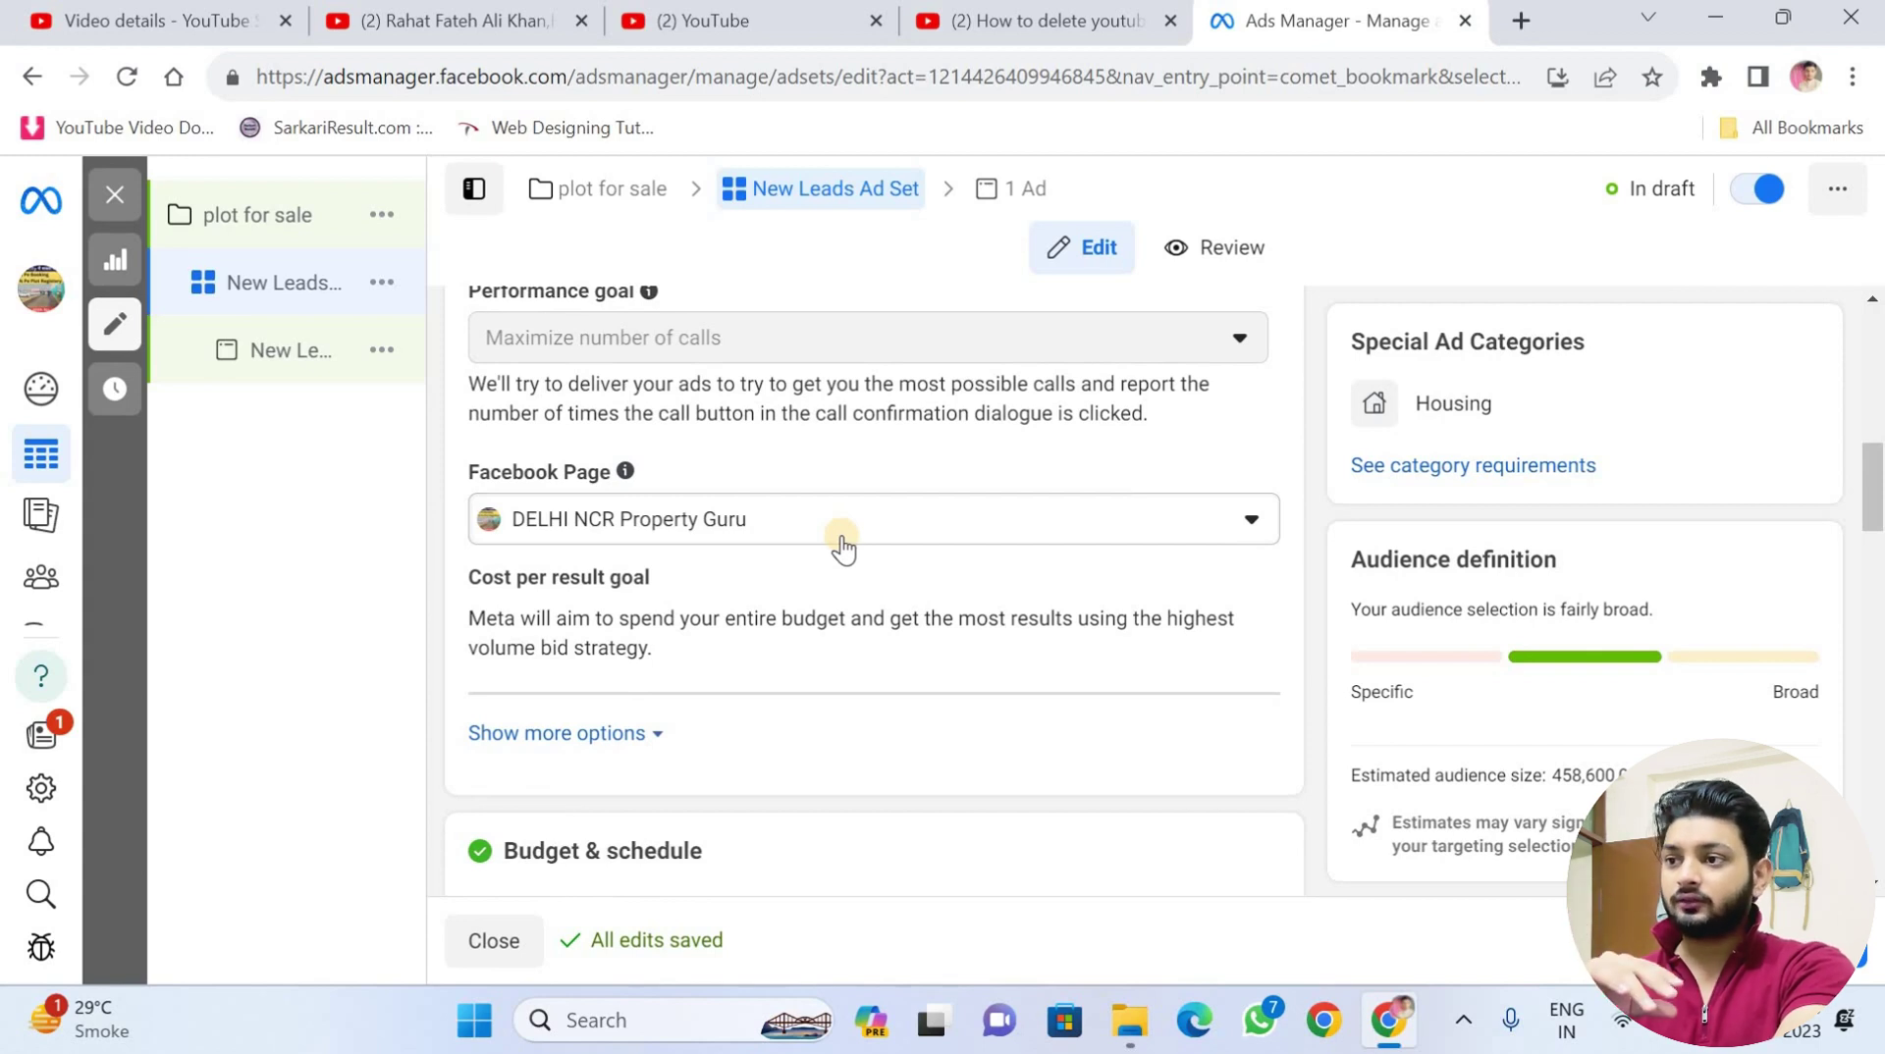
pyautogui.scroll(-2, 842, 550)
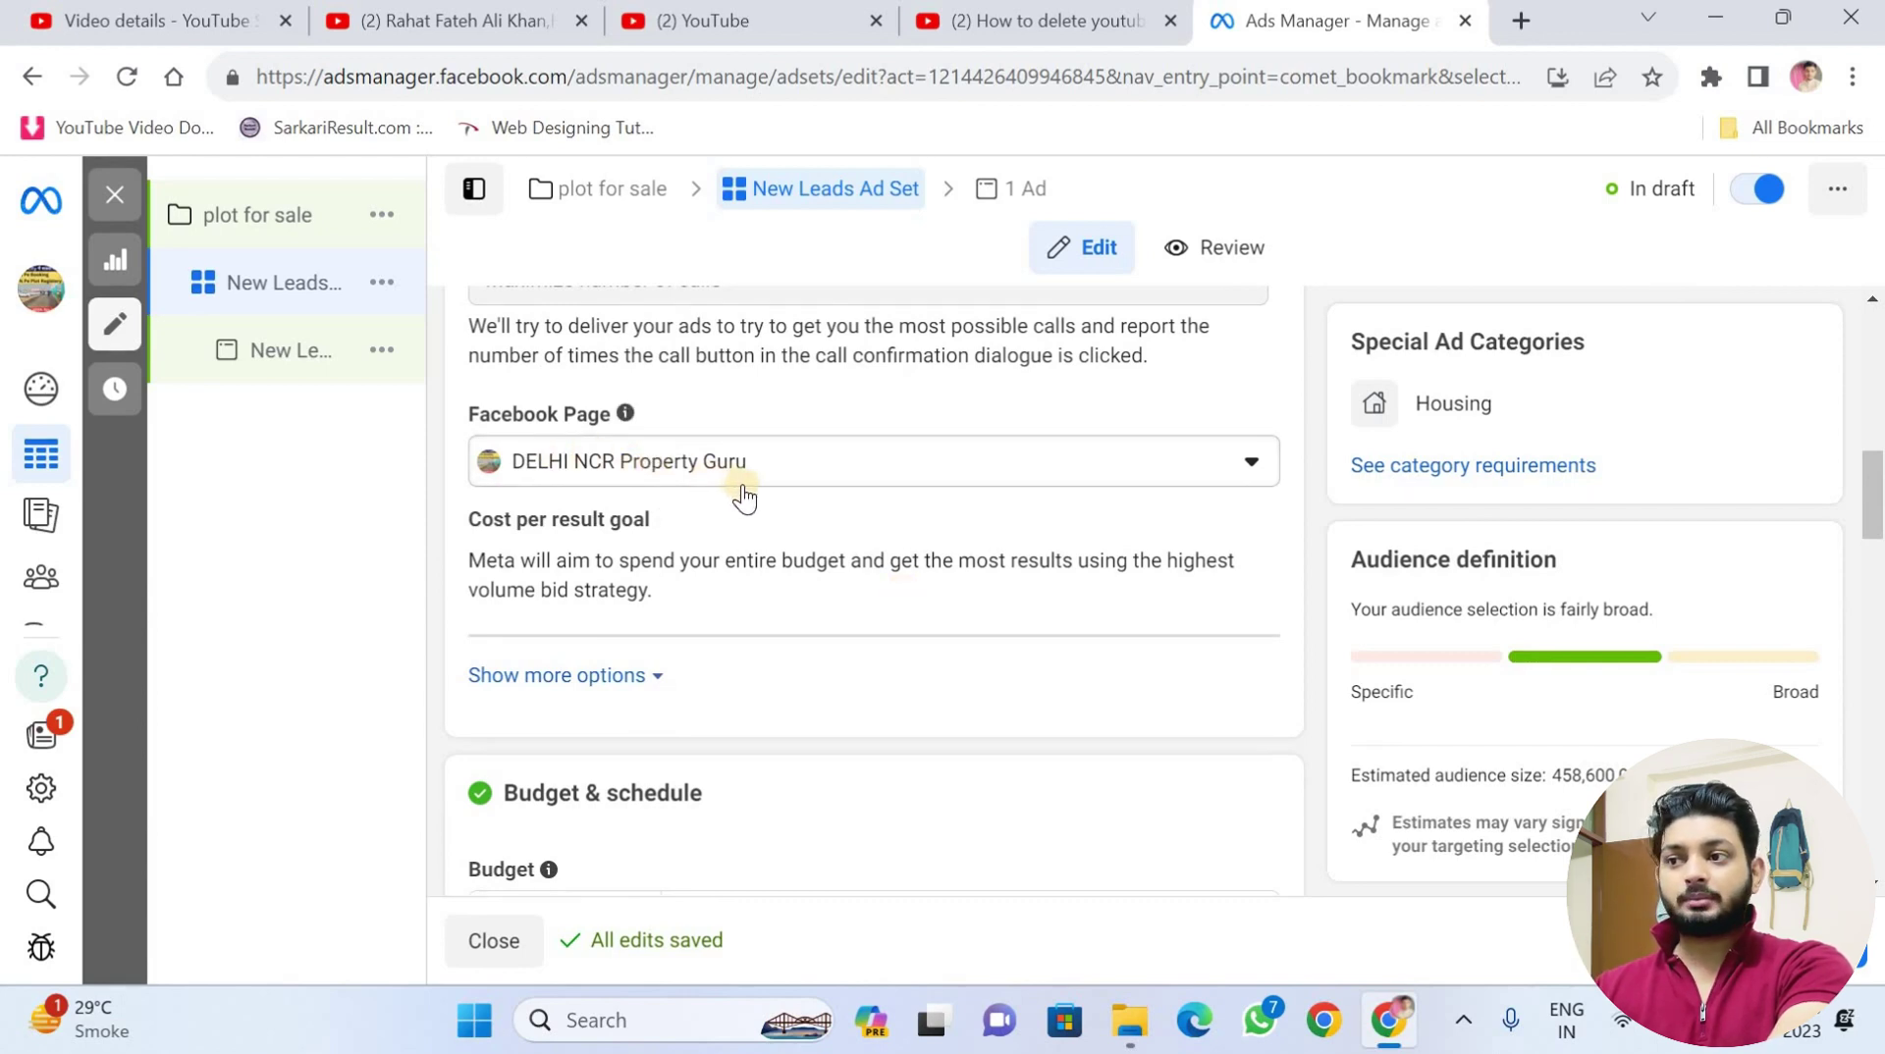
pyautogui.scroll(-1, 780, 505)
pyautogui.scroll(-6, 780, 504)
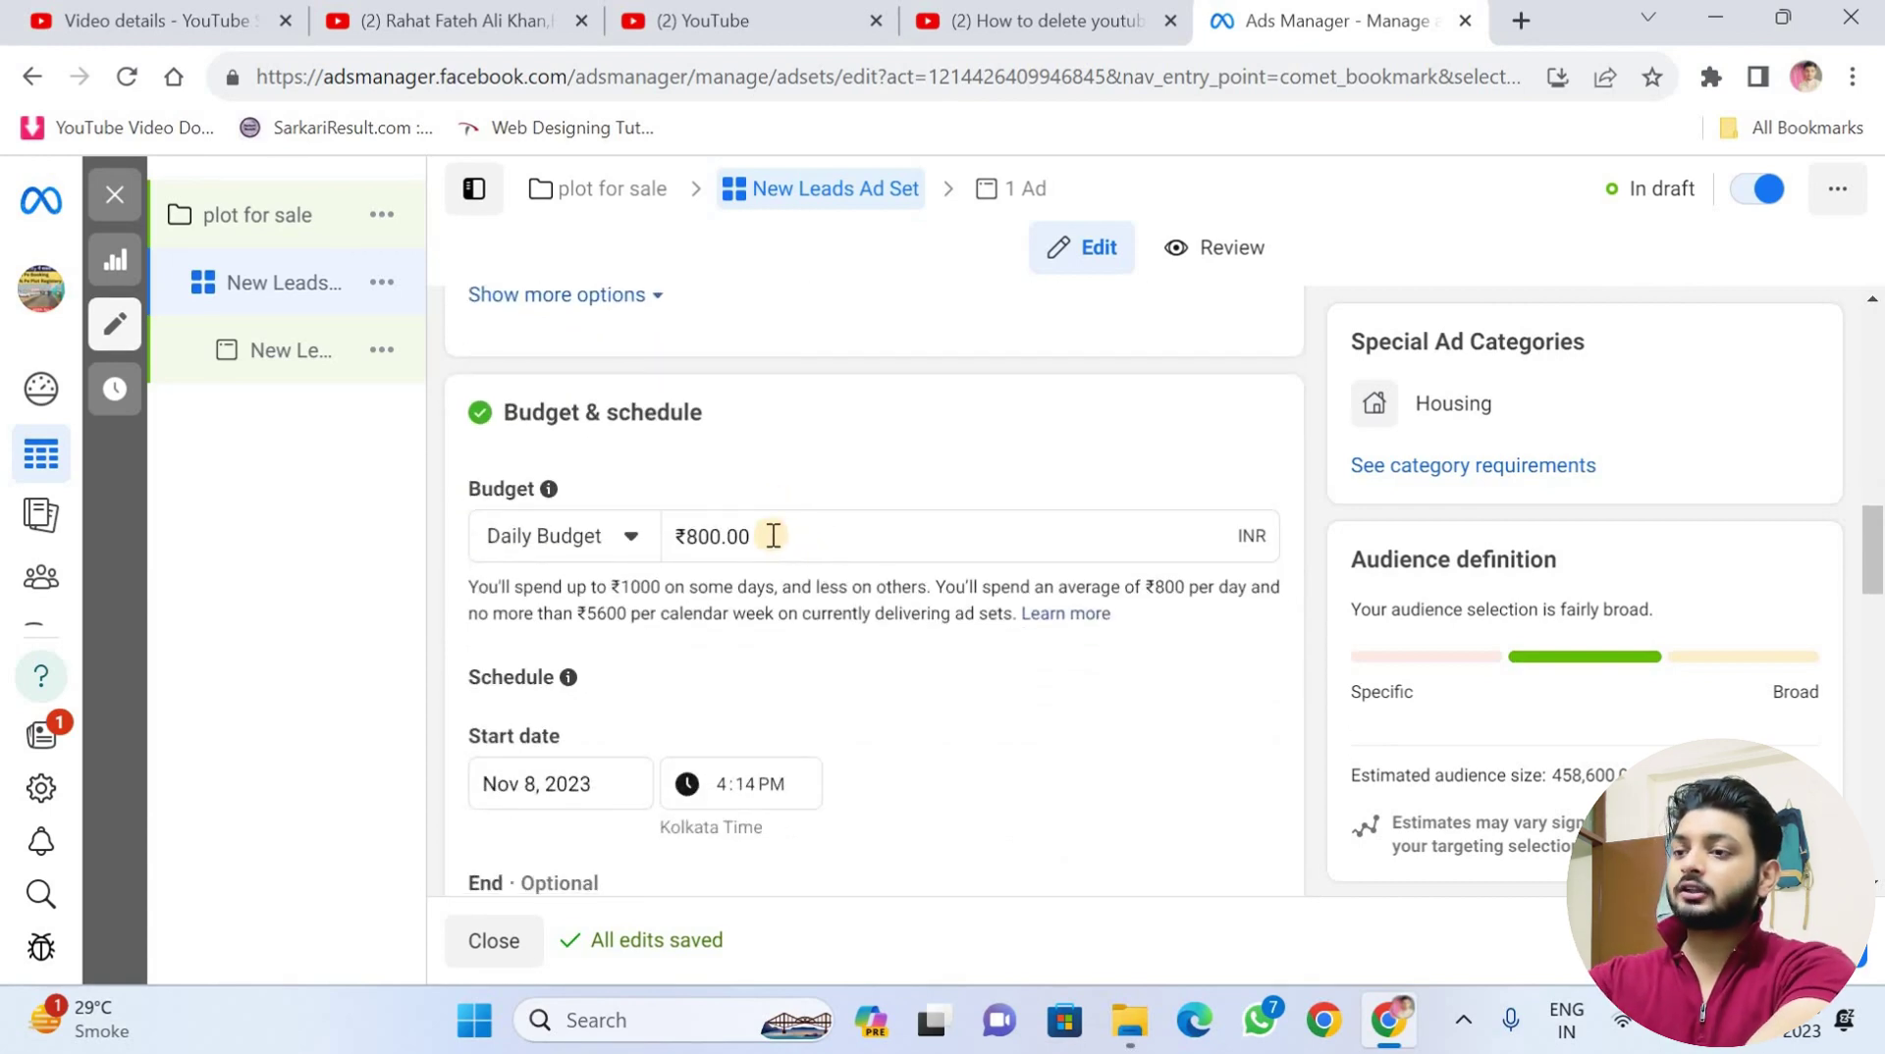
pyautogui.tripleClick(773, 535)
pyautogui.write('200')
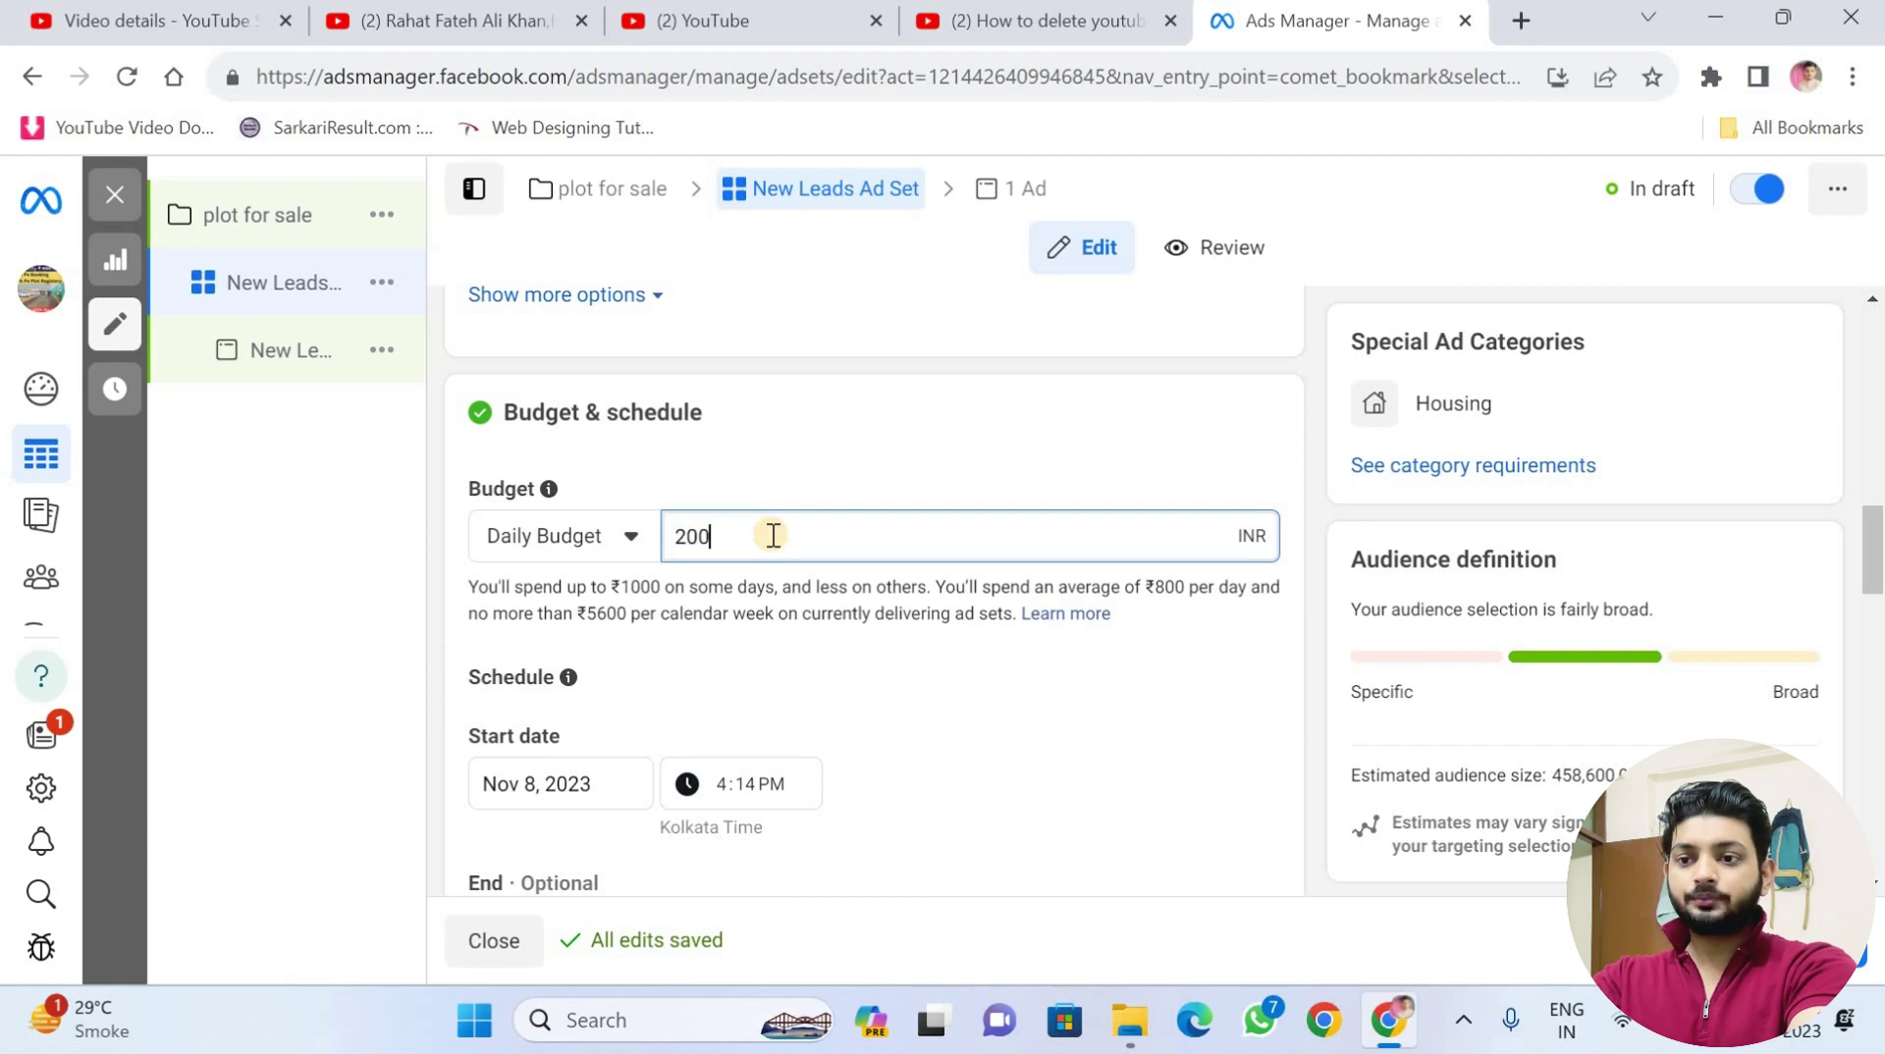
pyautogui.click(882, 626)
# - Enable an end date for the ad set's schedule and set it to 11/11/2023
pyautogui.scroll(-2, 825, 614)
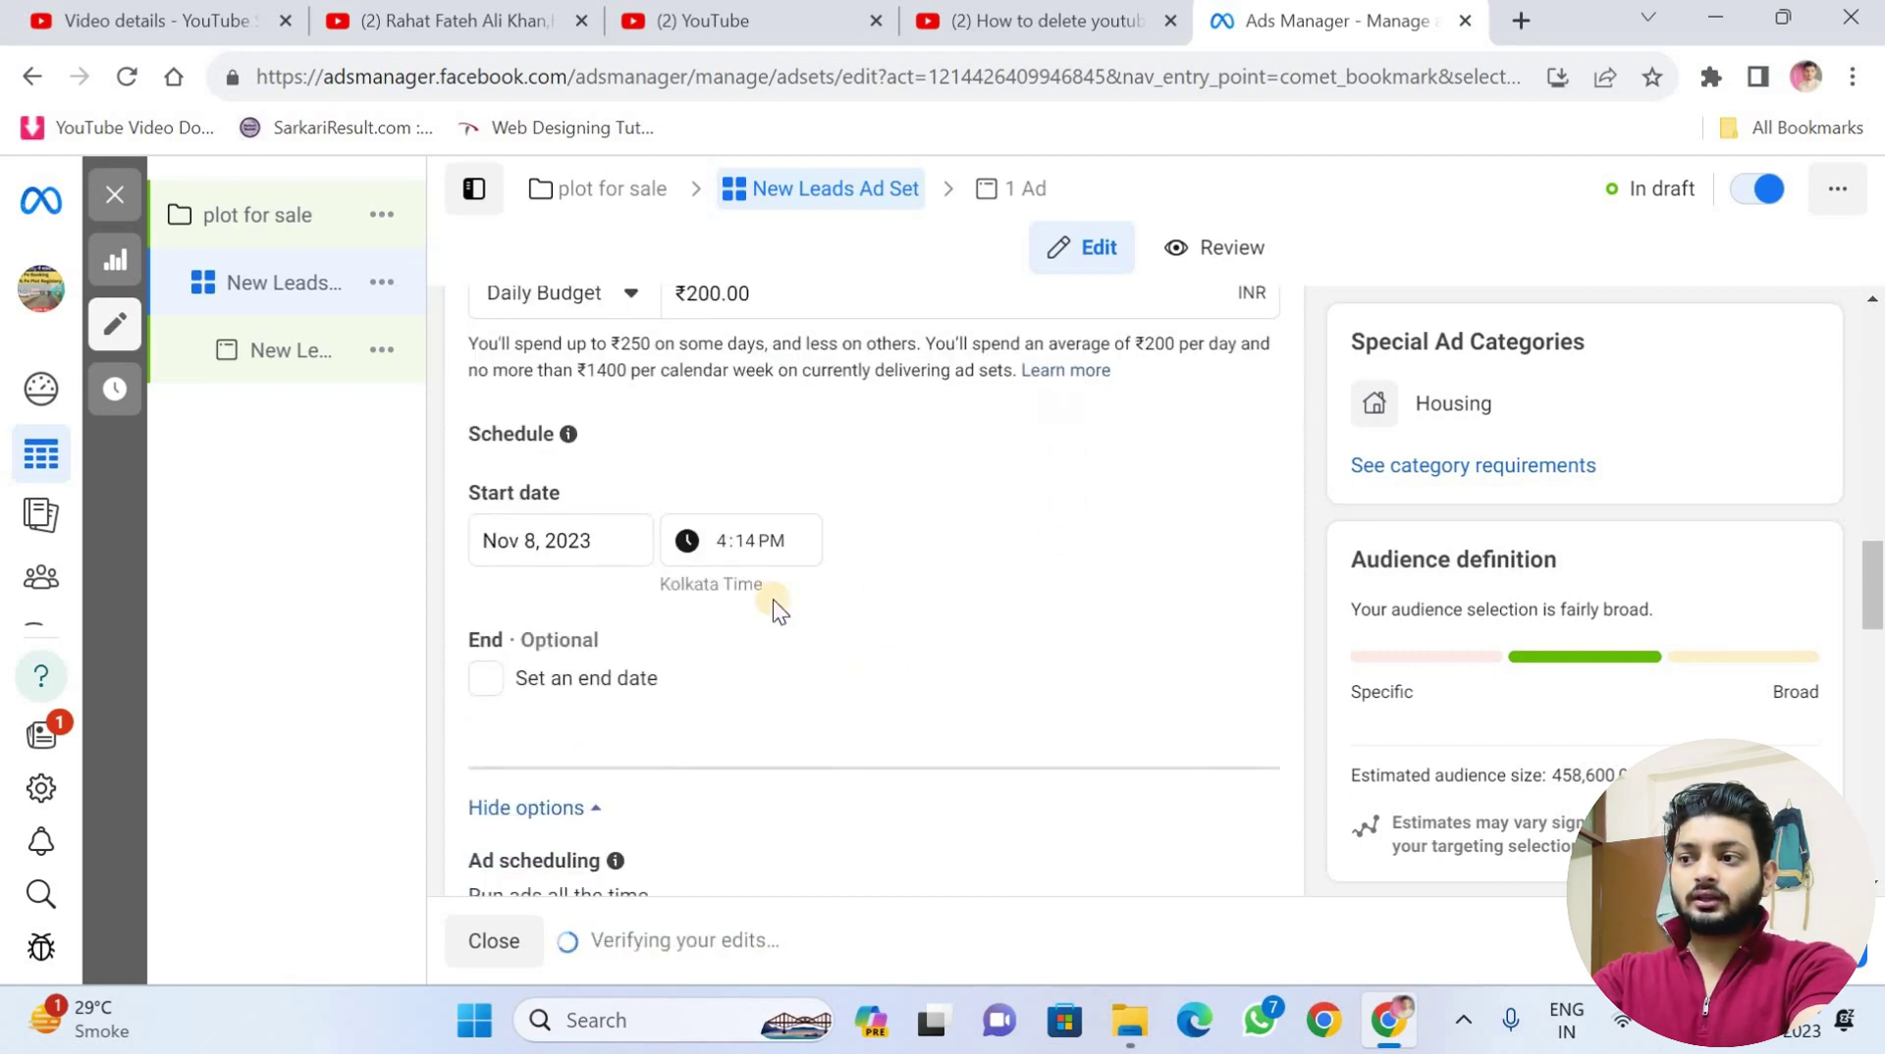
pyautogui.click(489, 680)
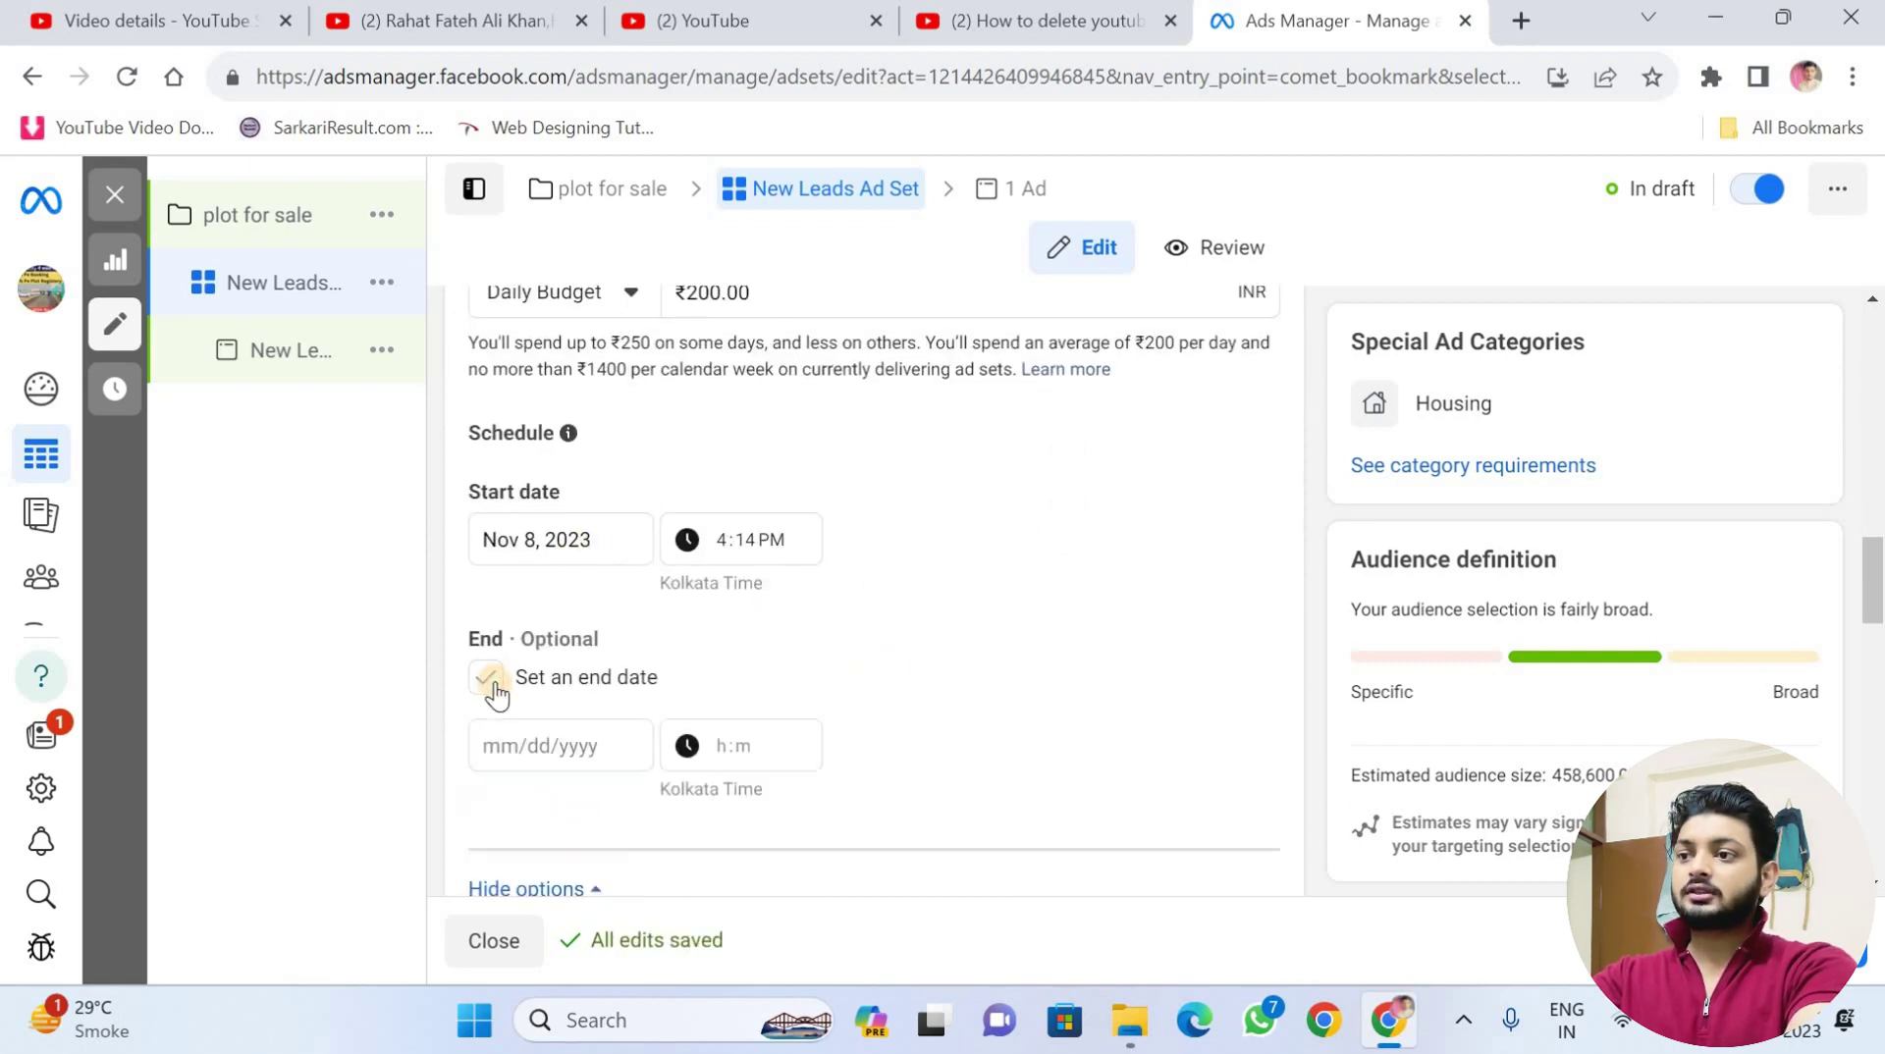
pyautogui.click(511, 727)
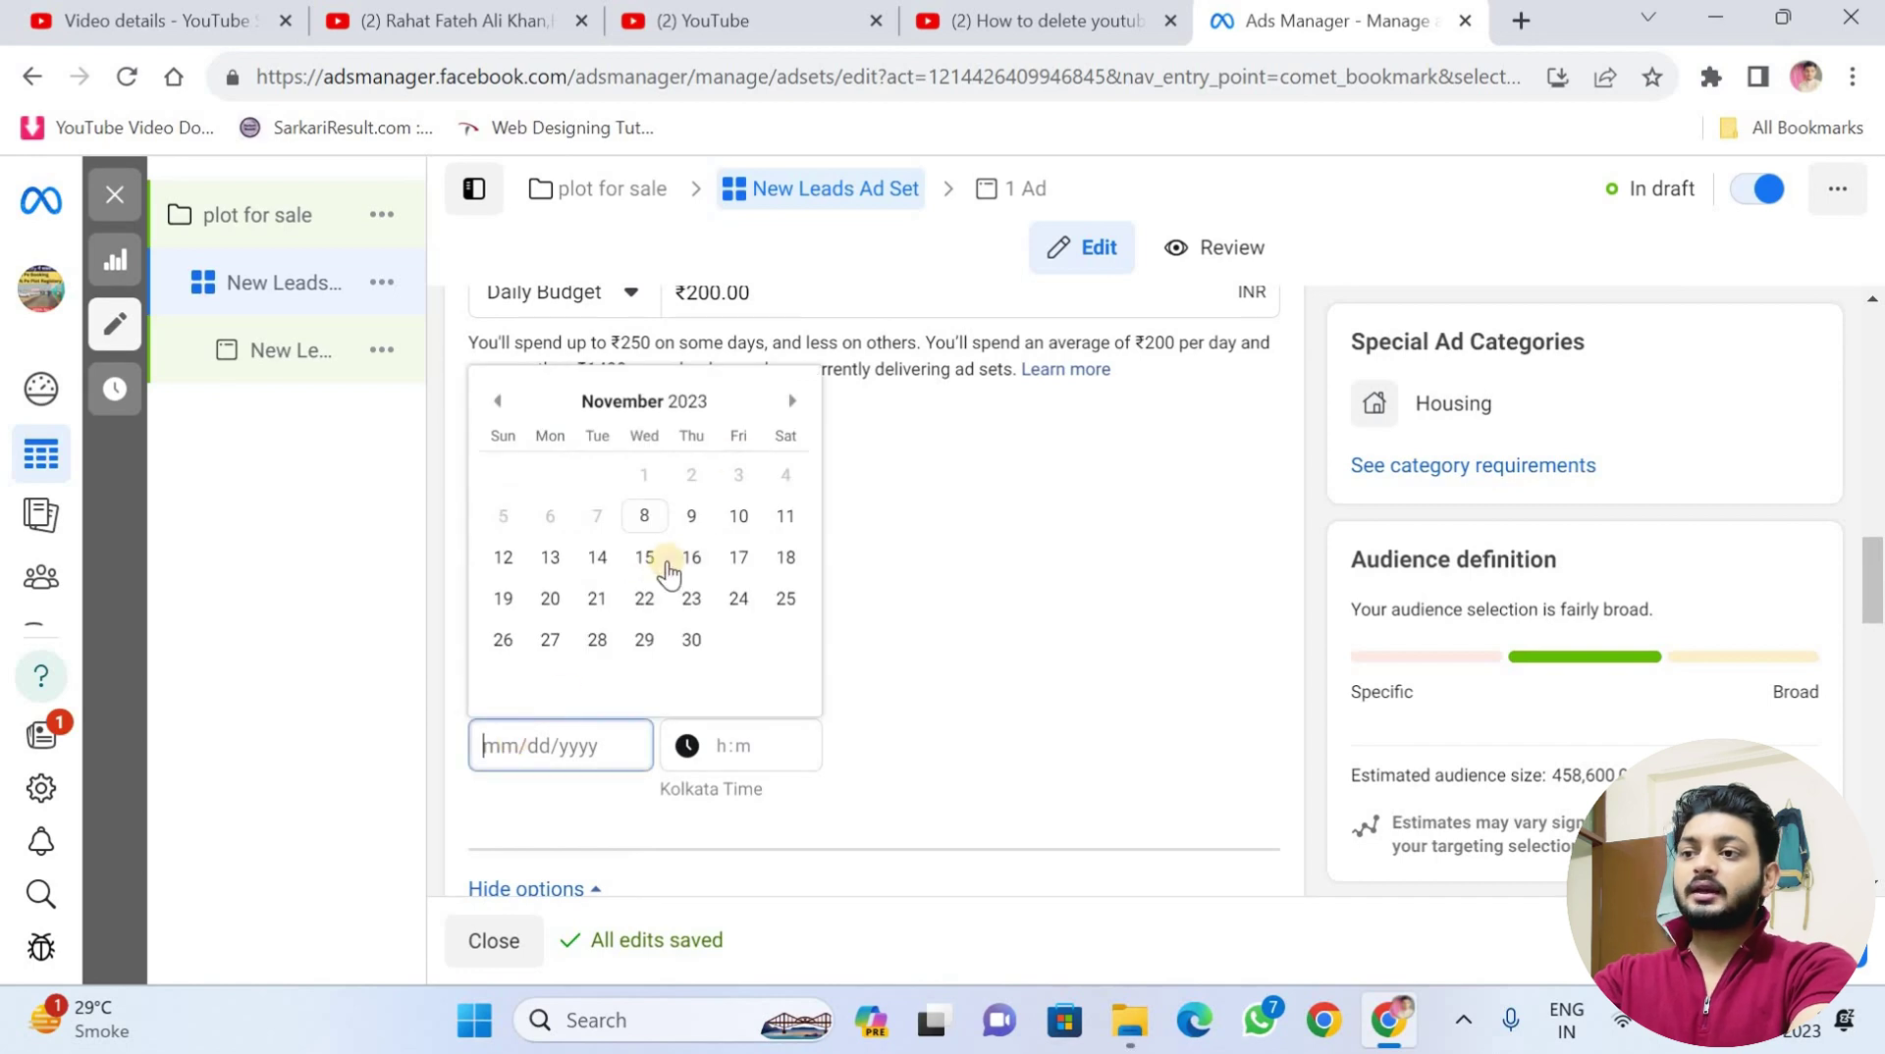
pyautogui.click(787, 516)
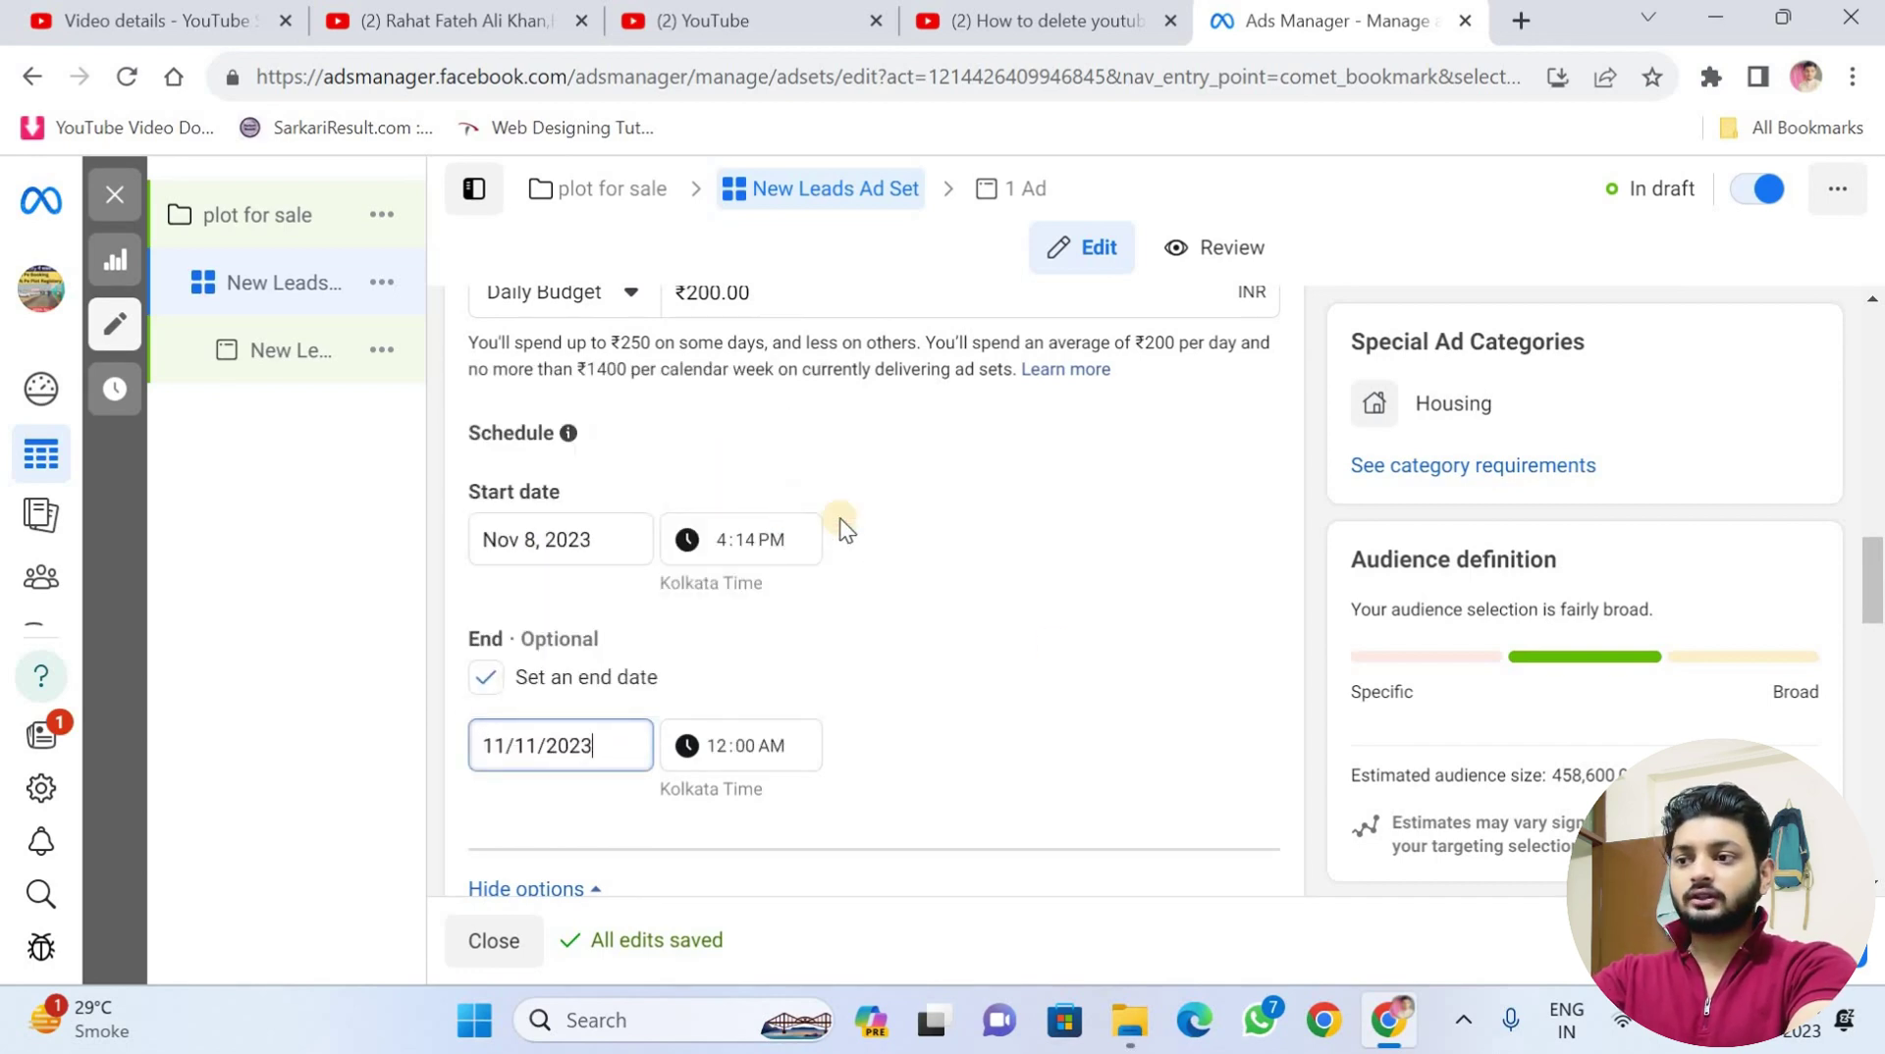
# - Examine the audience's custom audience and location settings, including the location map, and dismiss the notice about India's border
pyautogui.scroll(-5, 1104, 716)
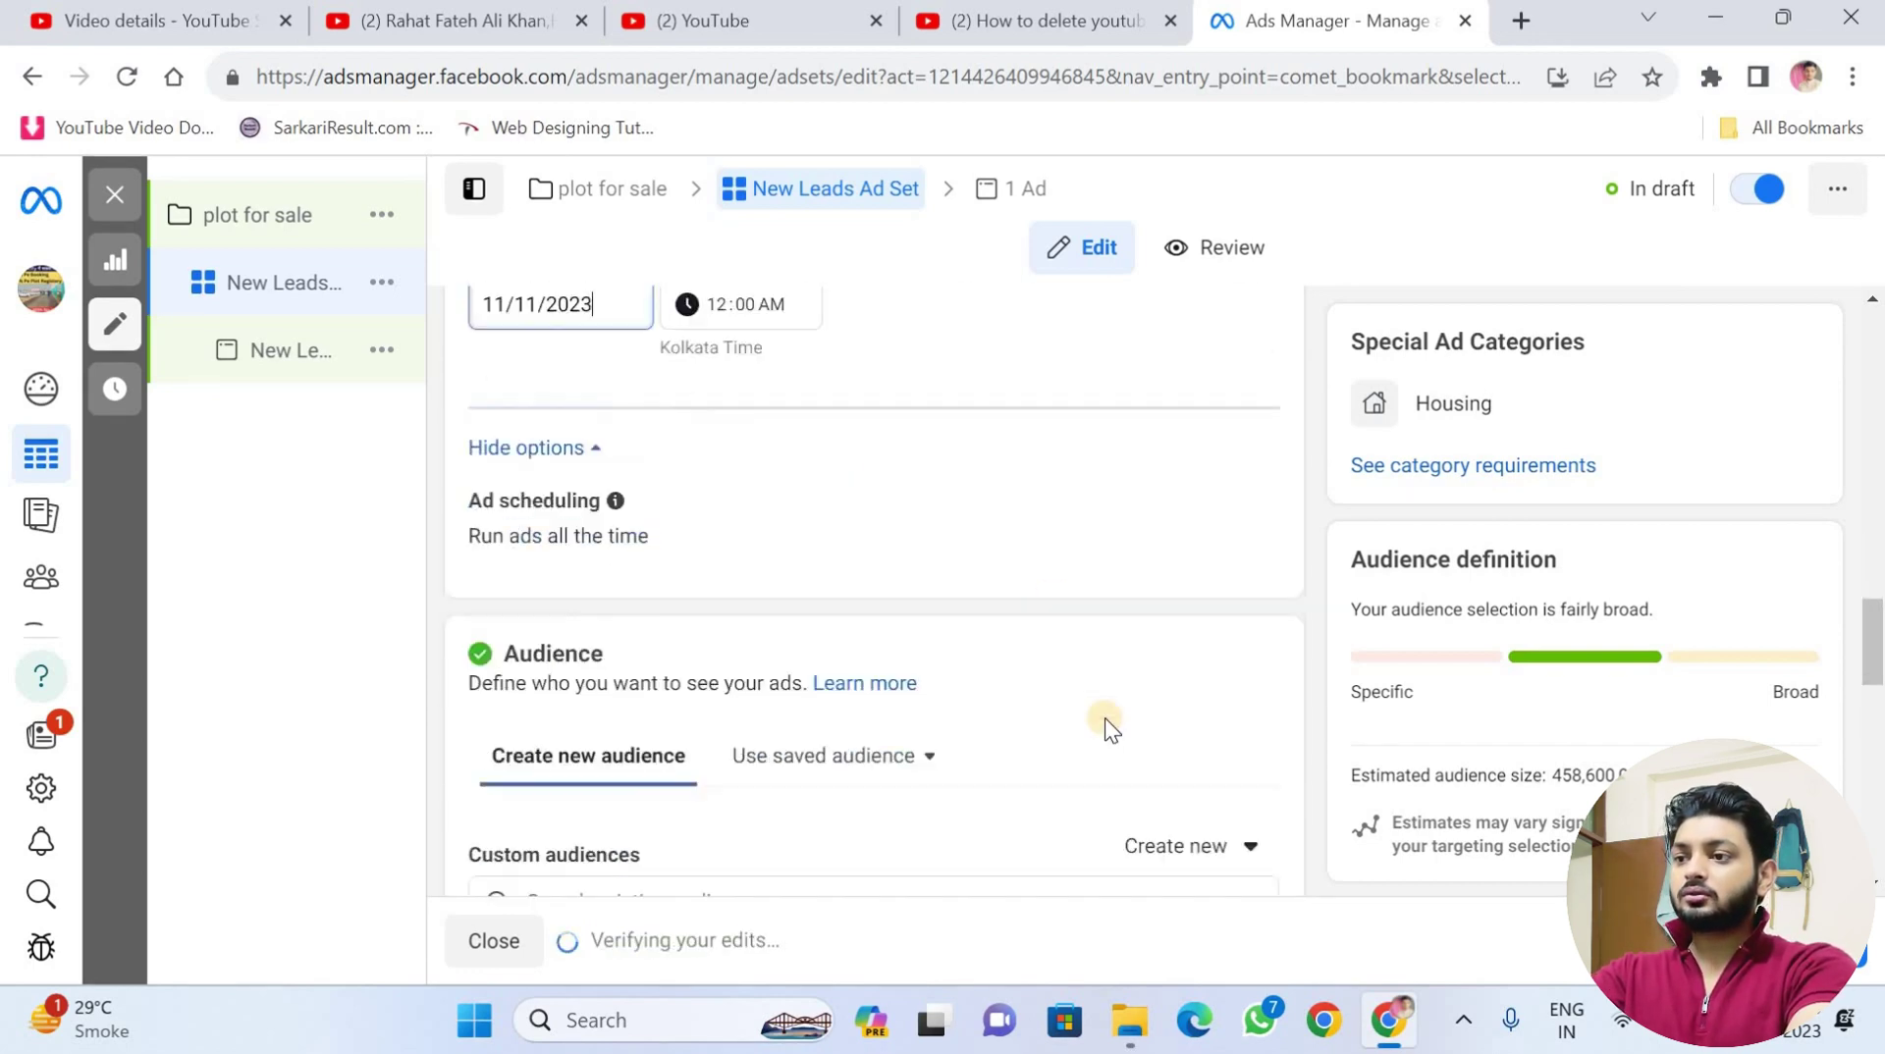
pyautogui.scroll(-3, 1075, 585)
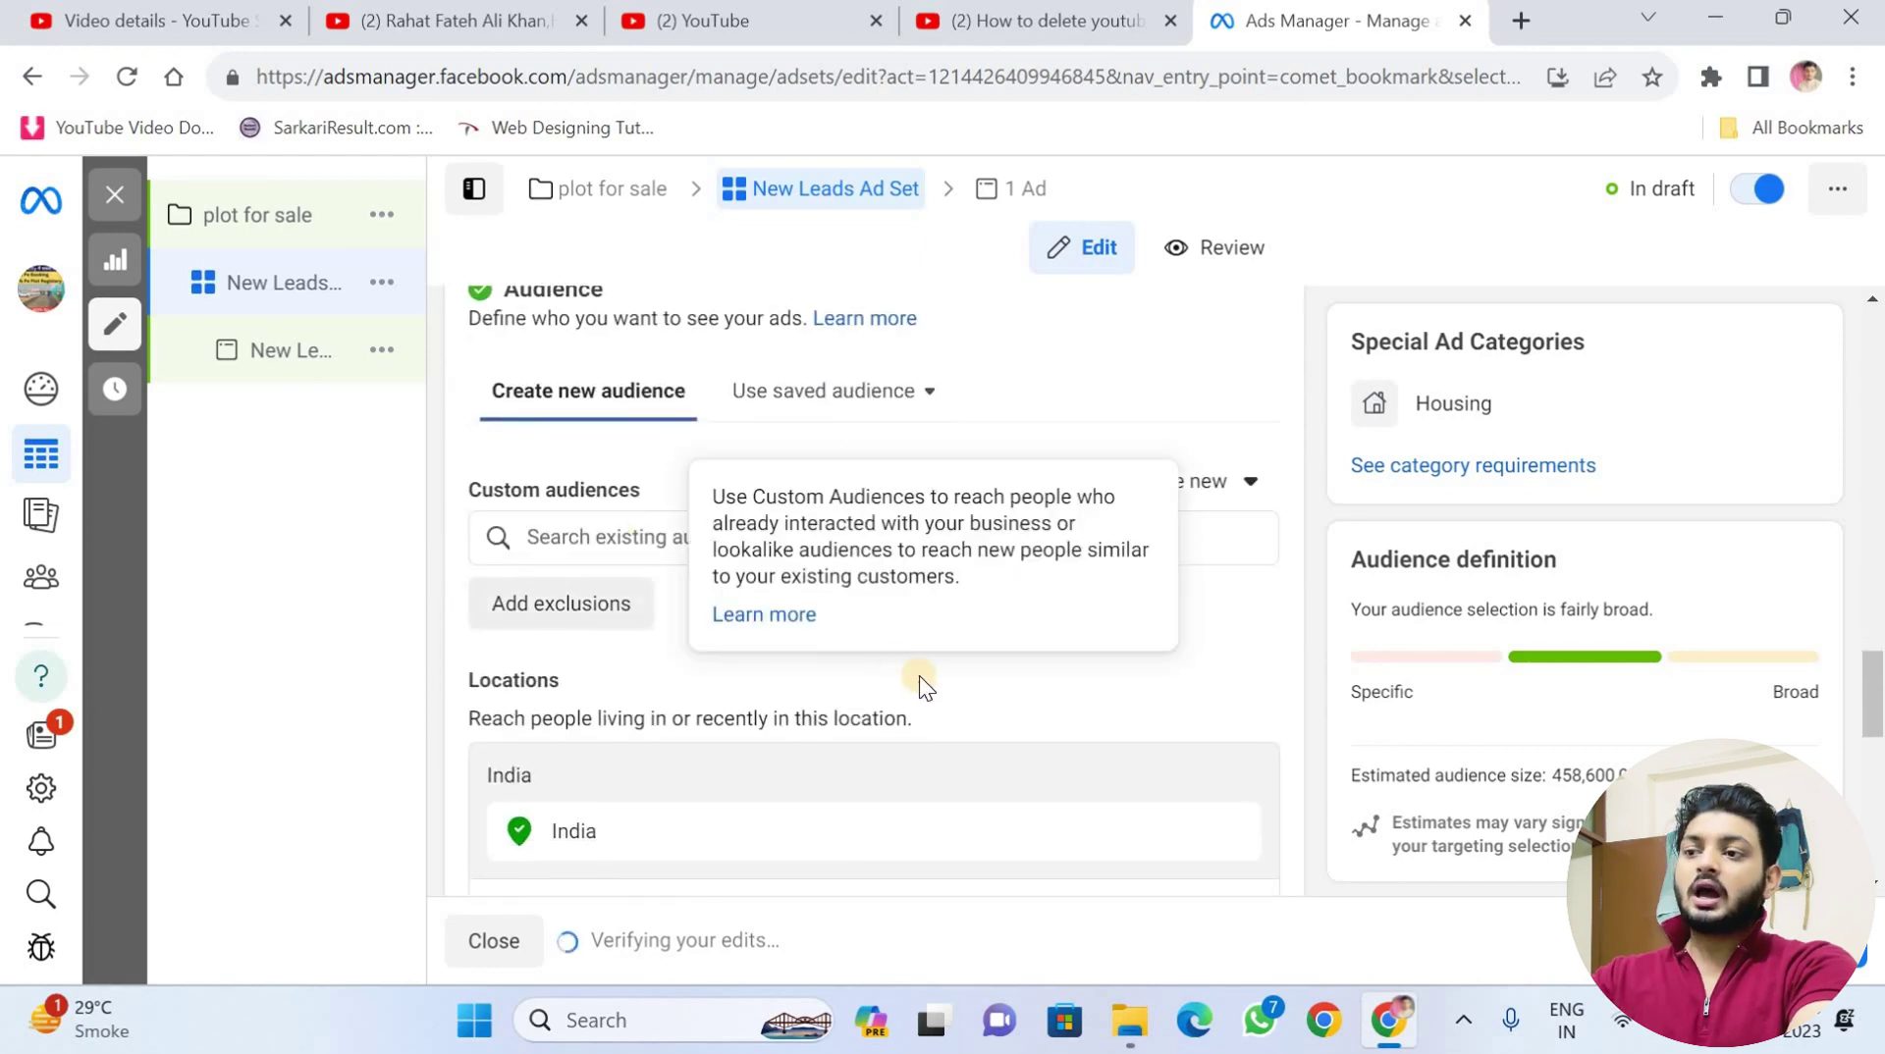
pyautogui.scroll(-1, 653, 709)
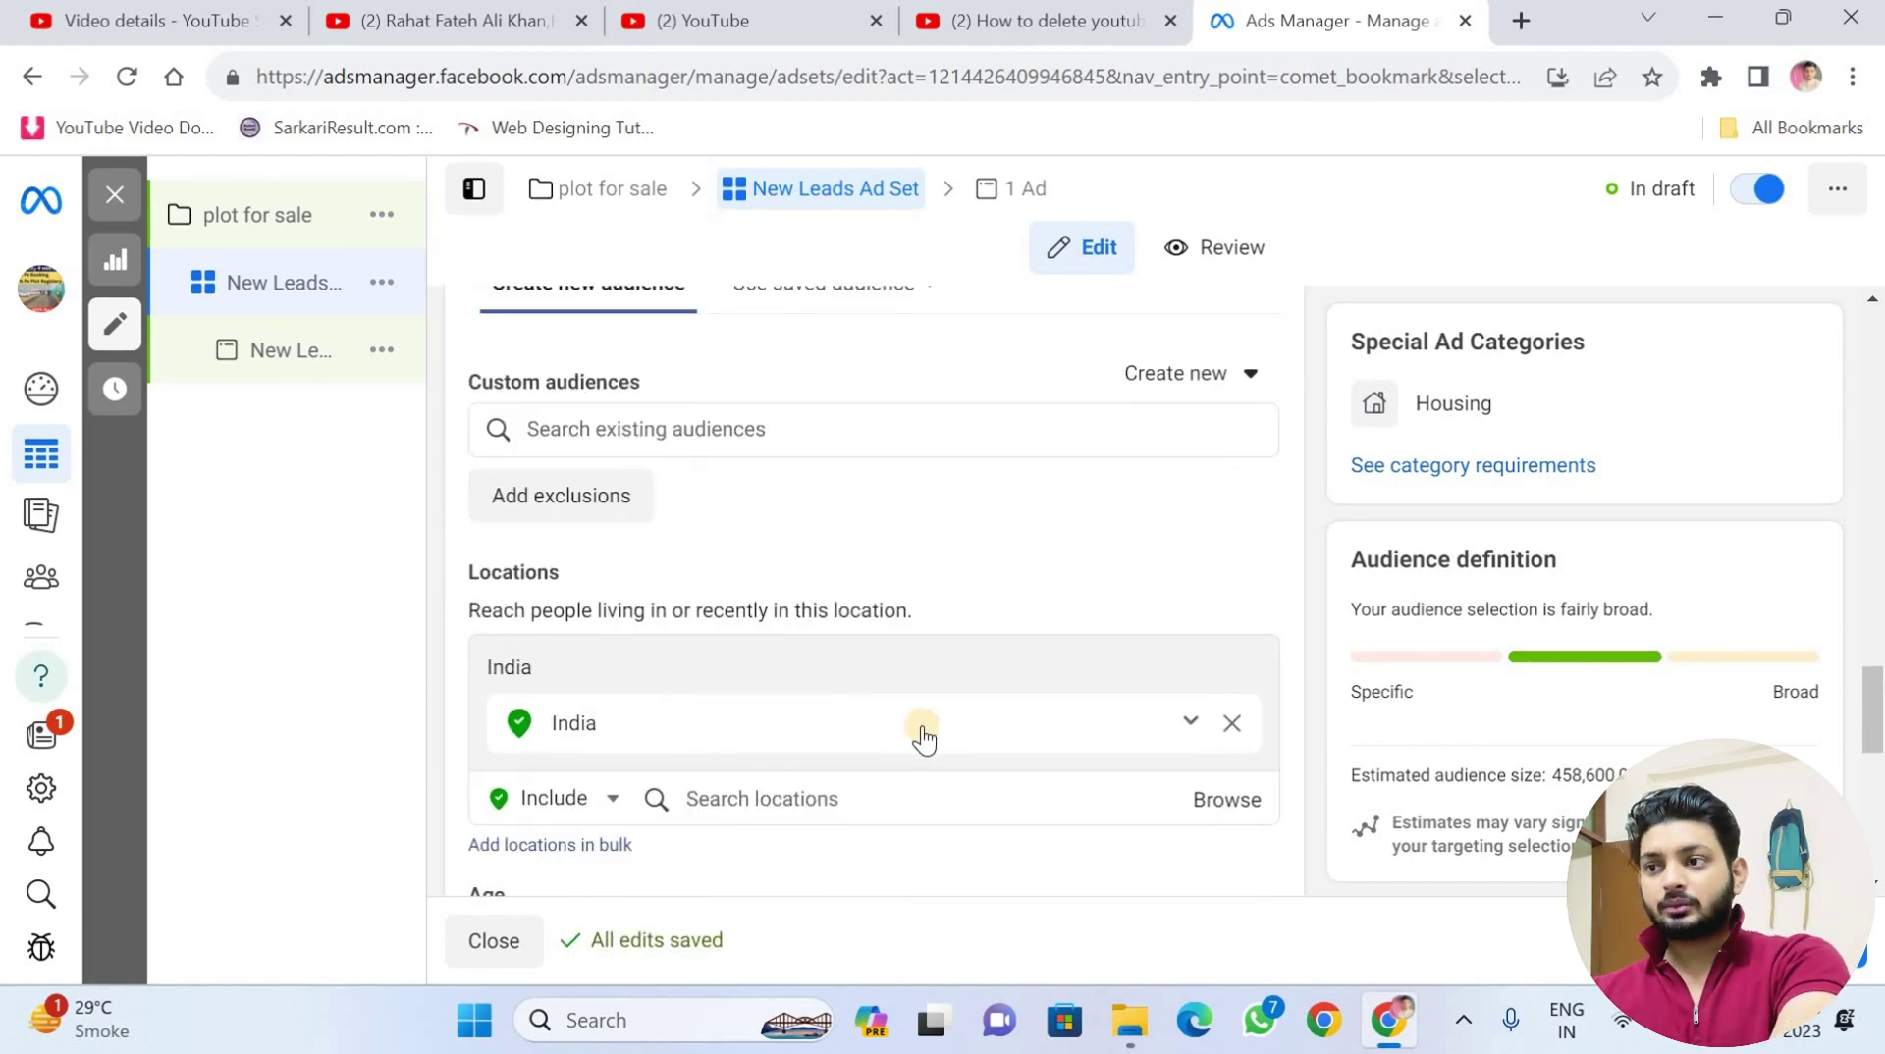
pyautogui.scroll(-2, 923, 738)
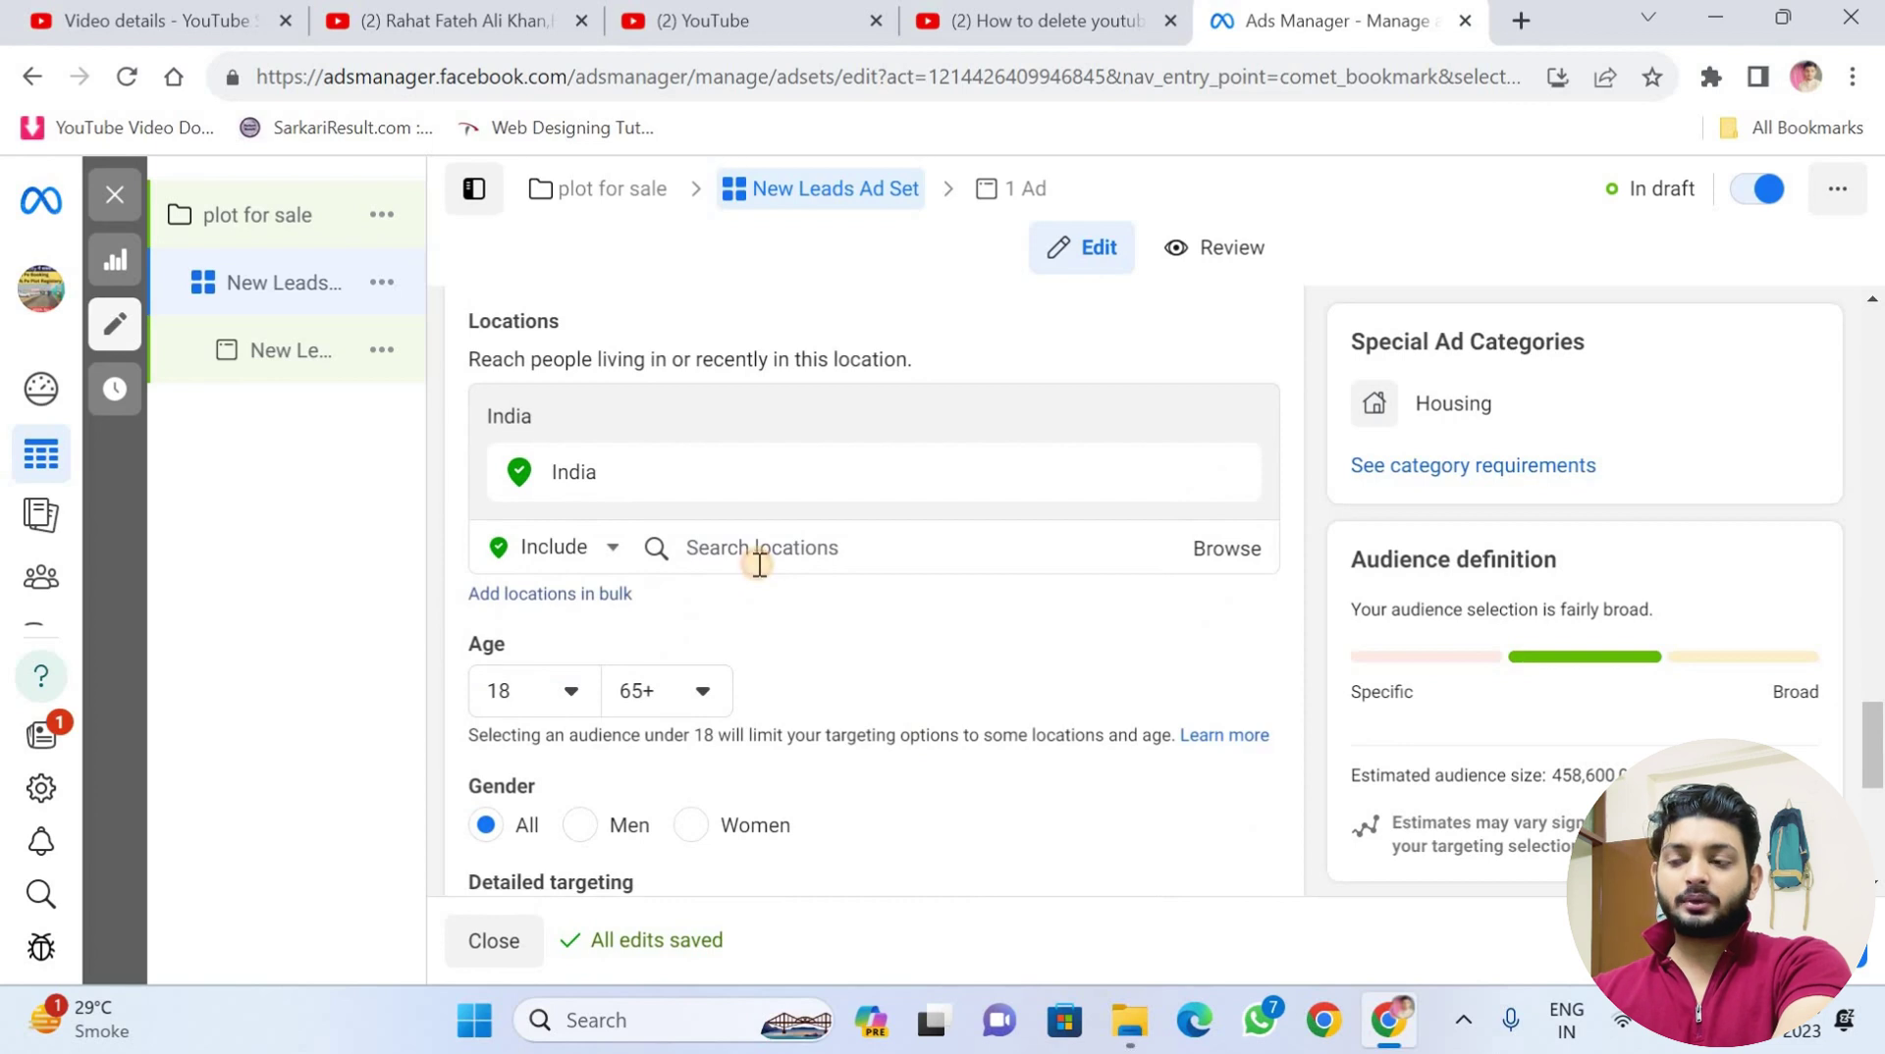
pyautogui.click(759, 555)
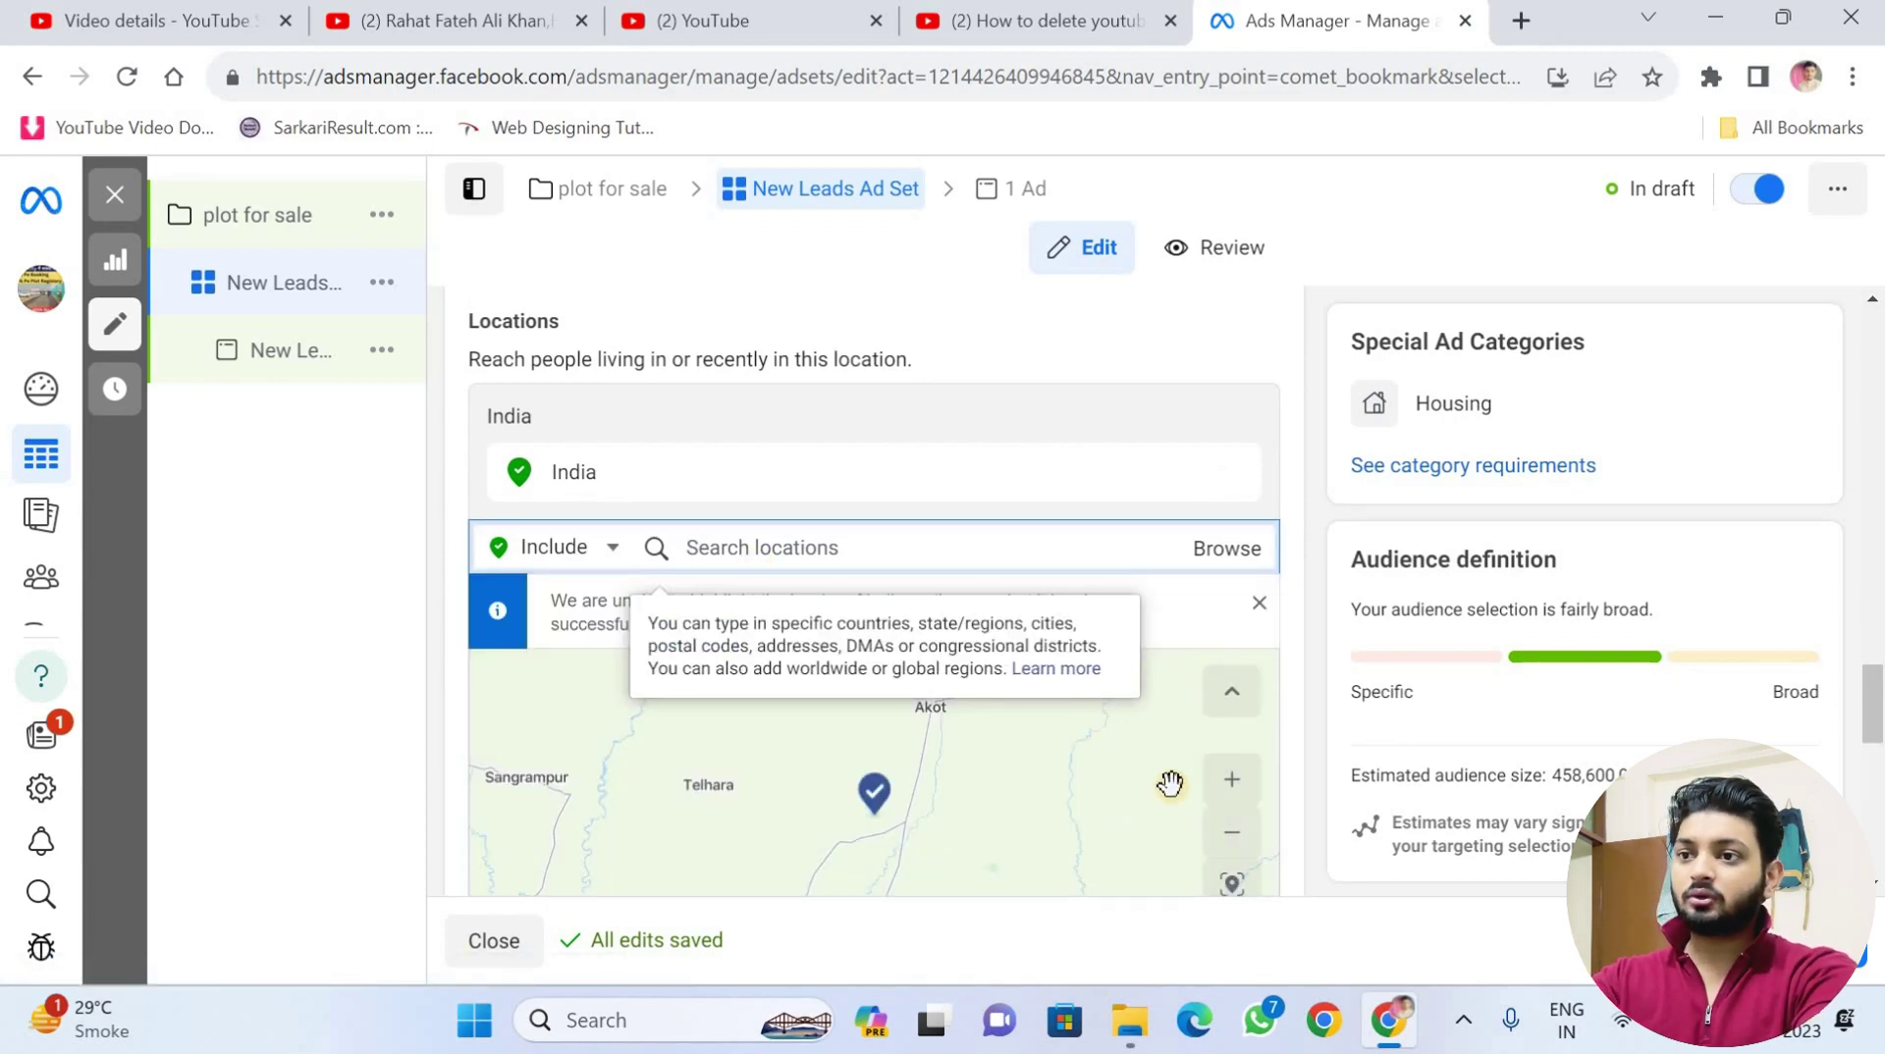
pyautogui.scroll(-5, 1169, 783)
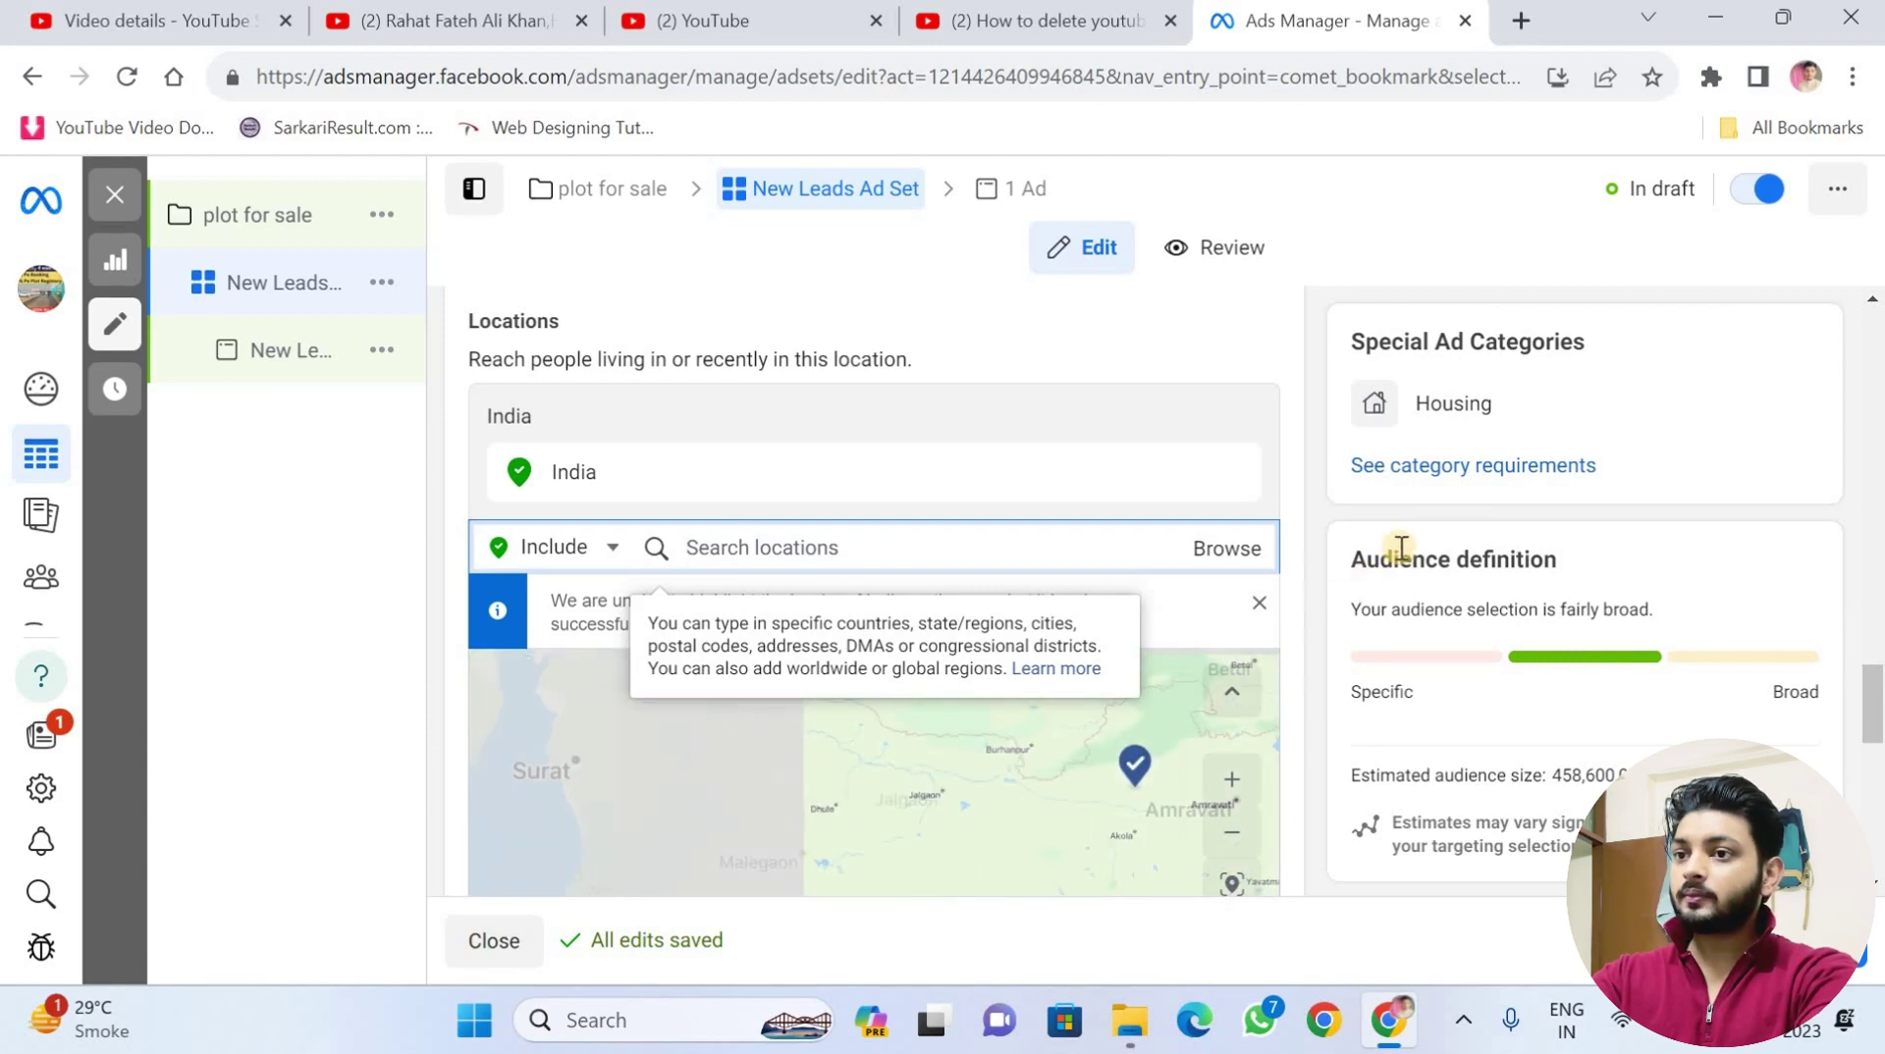
pyautogui.click(1282, 448)
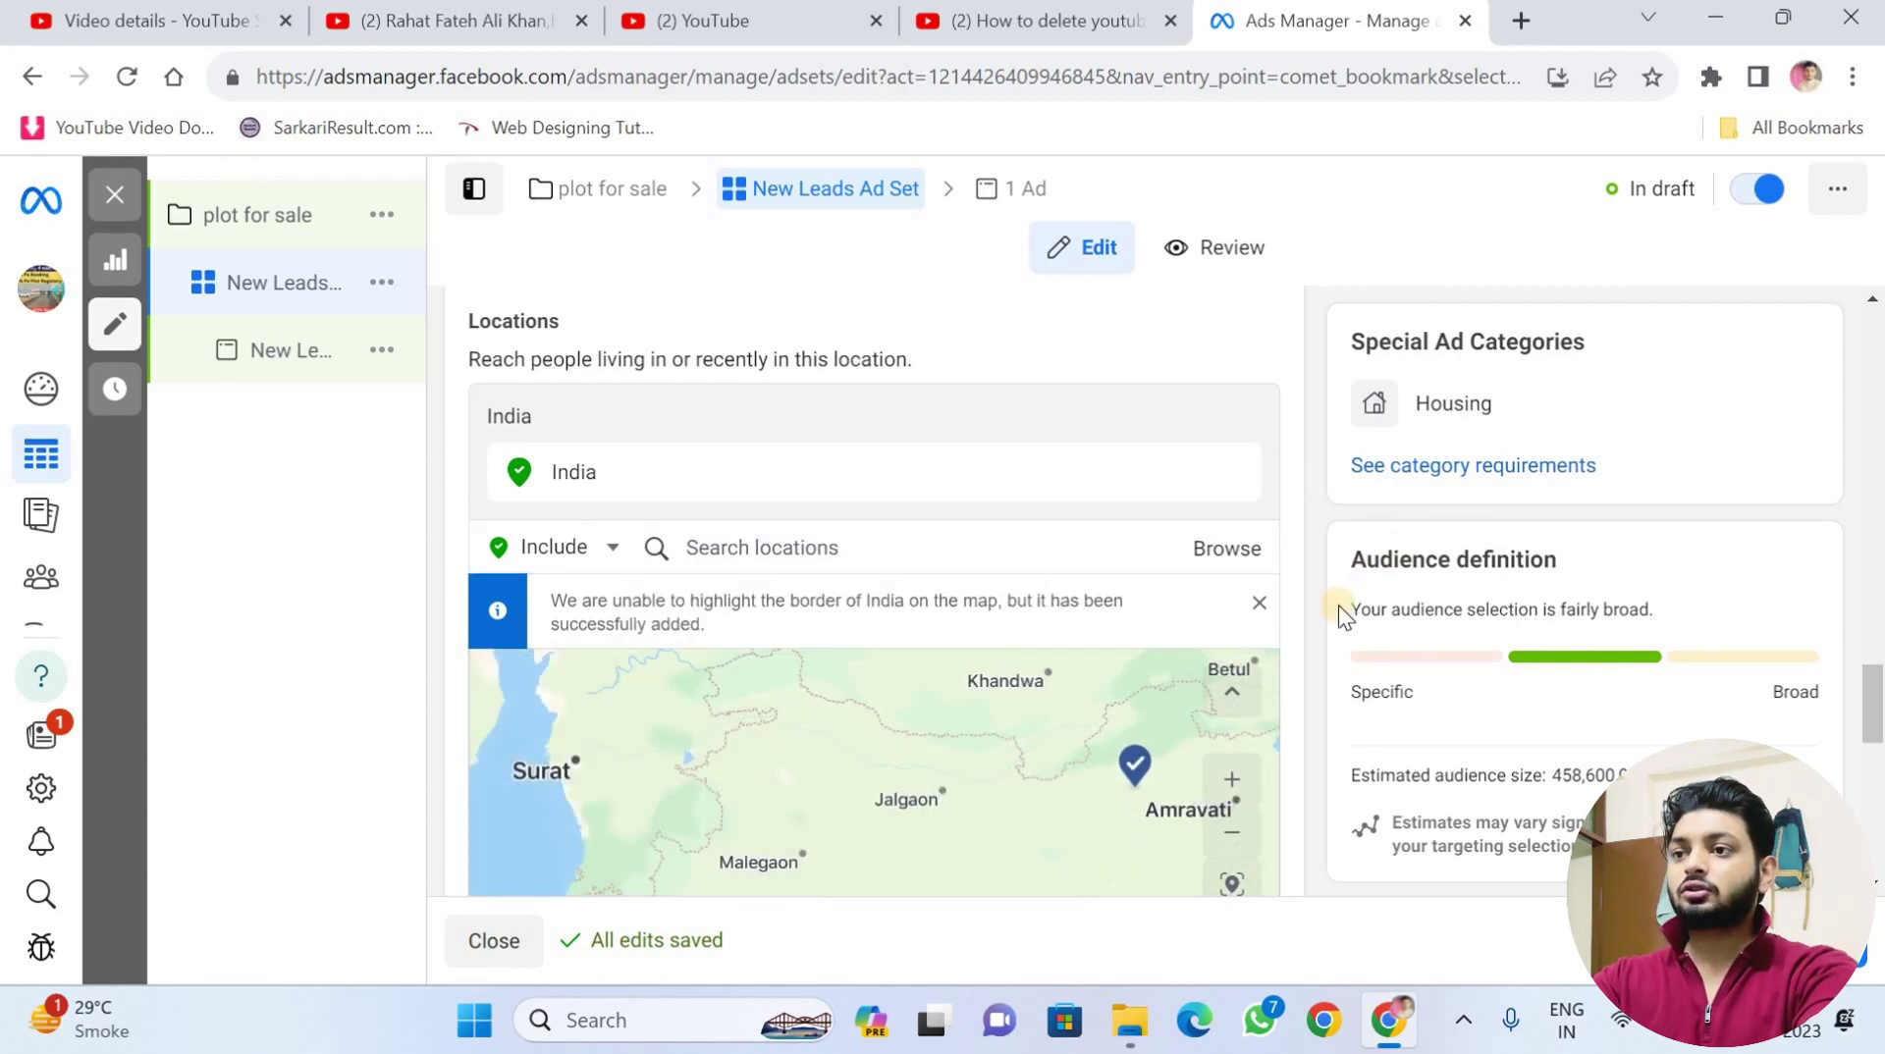
pyautogui.scroll(-3, 1339, 605)
pyautogui.scroll(3, 1077, 581)
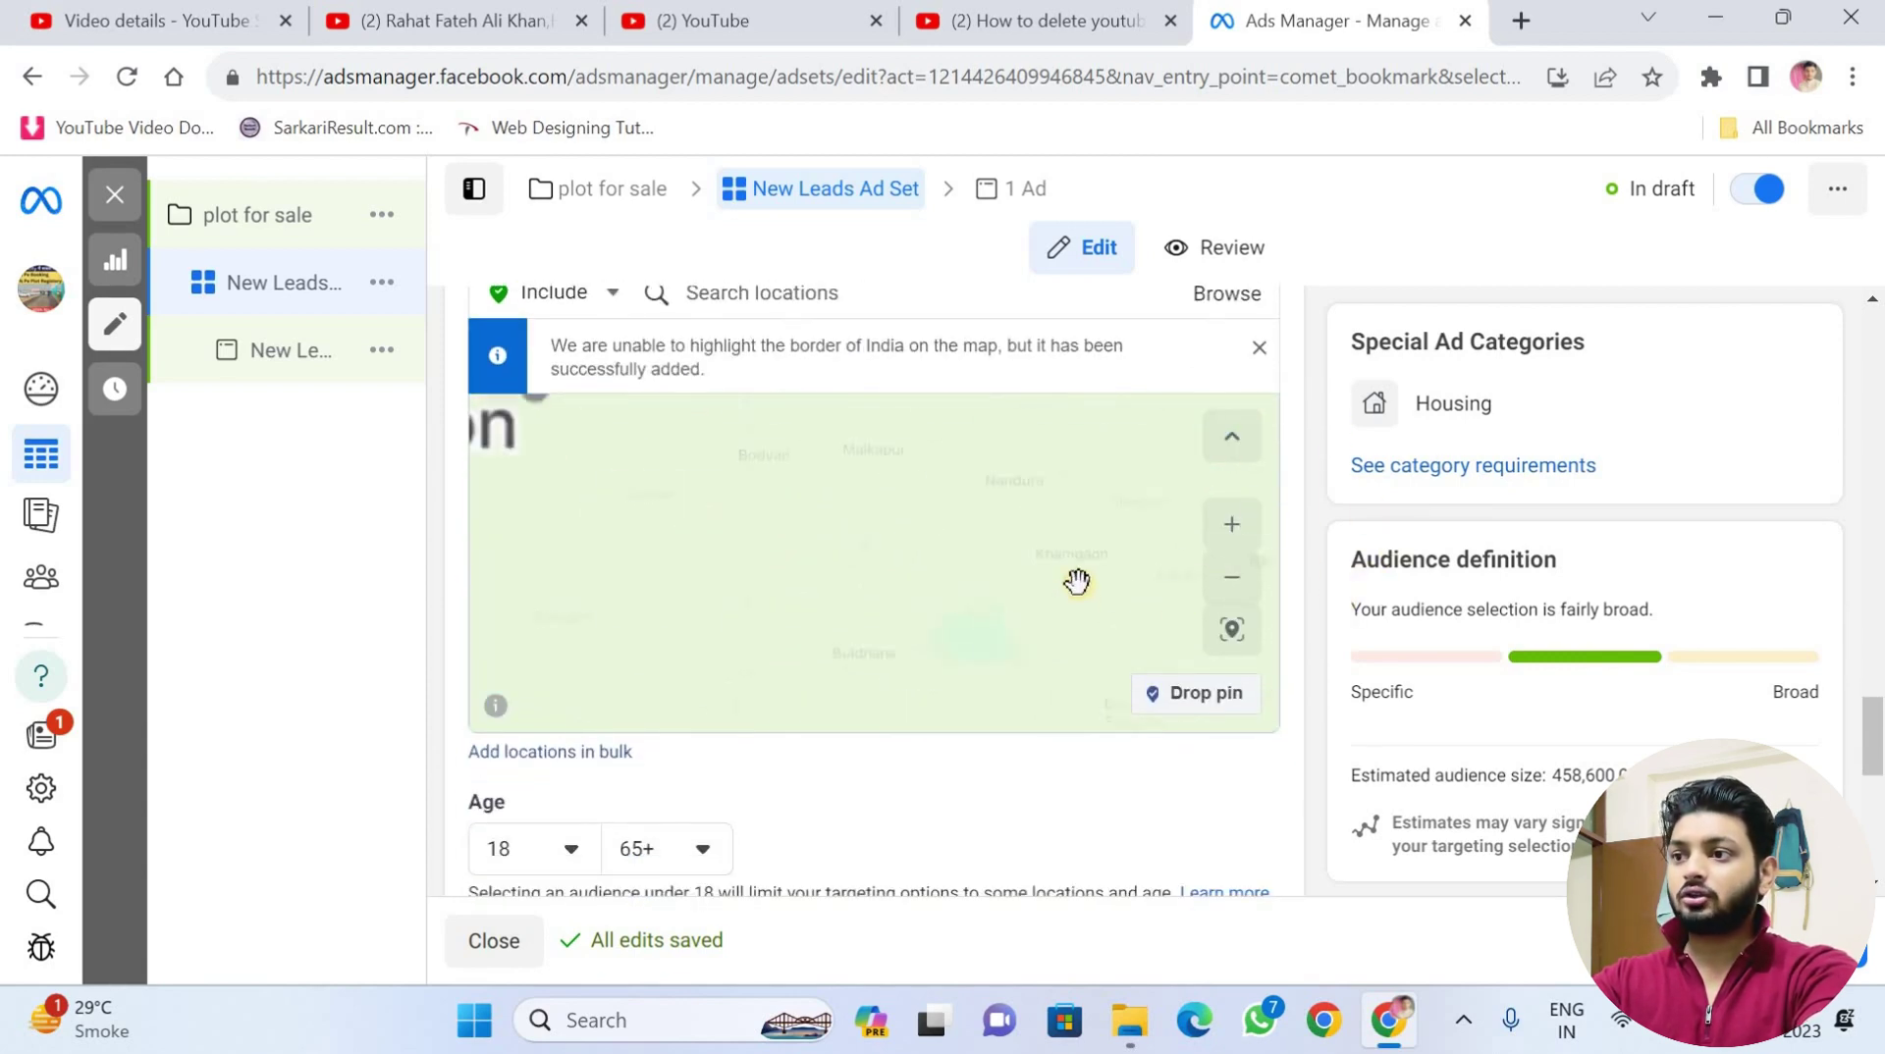
pyautogui.scroll(2, 1327, 369)
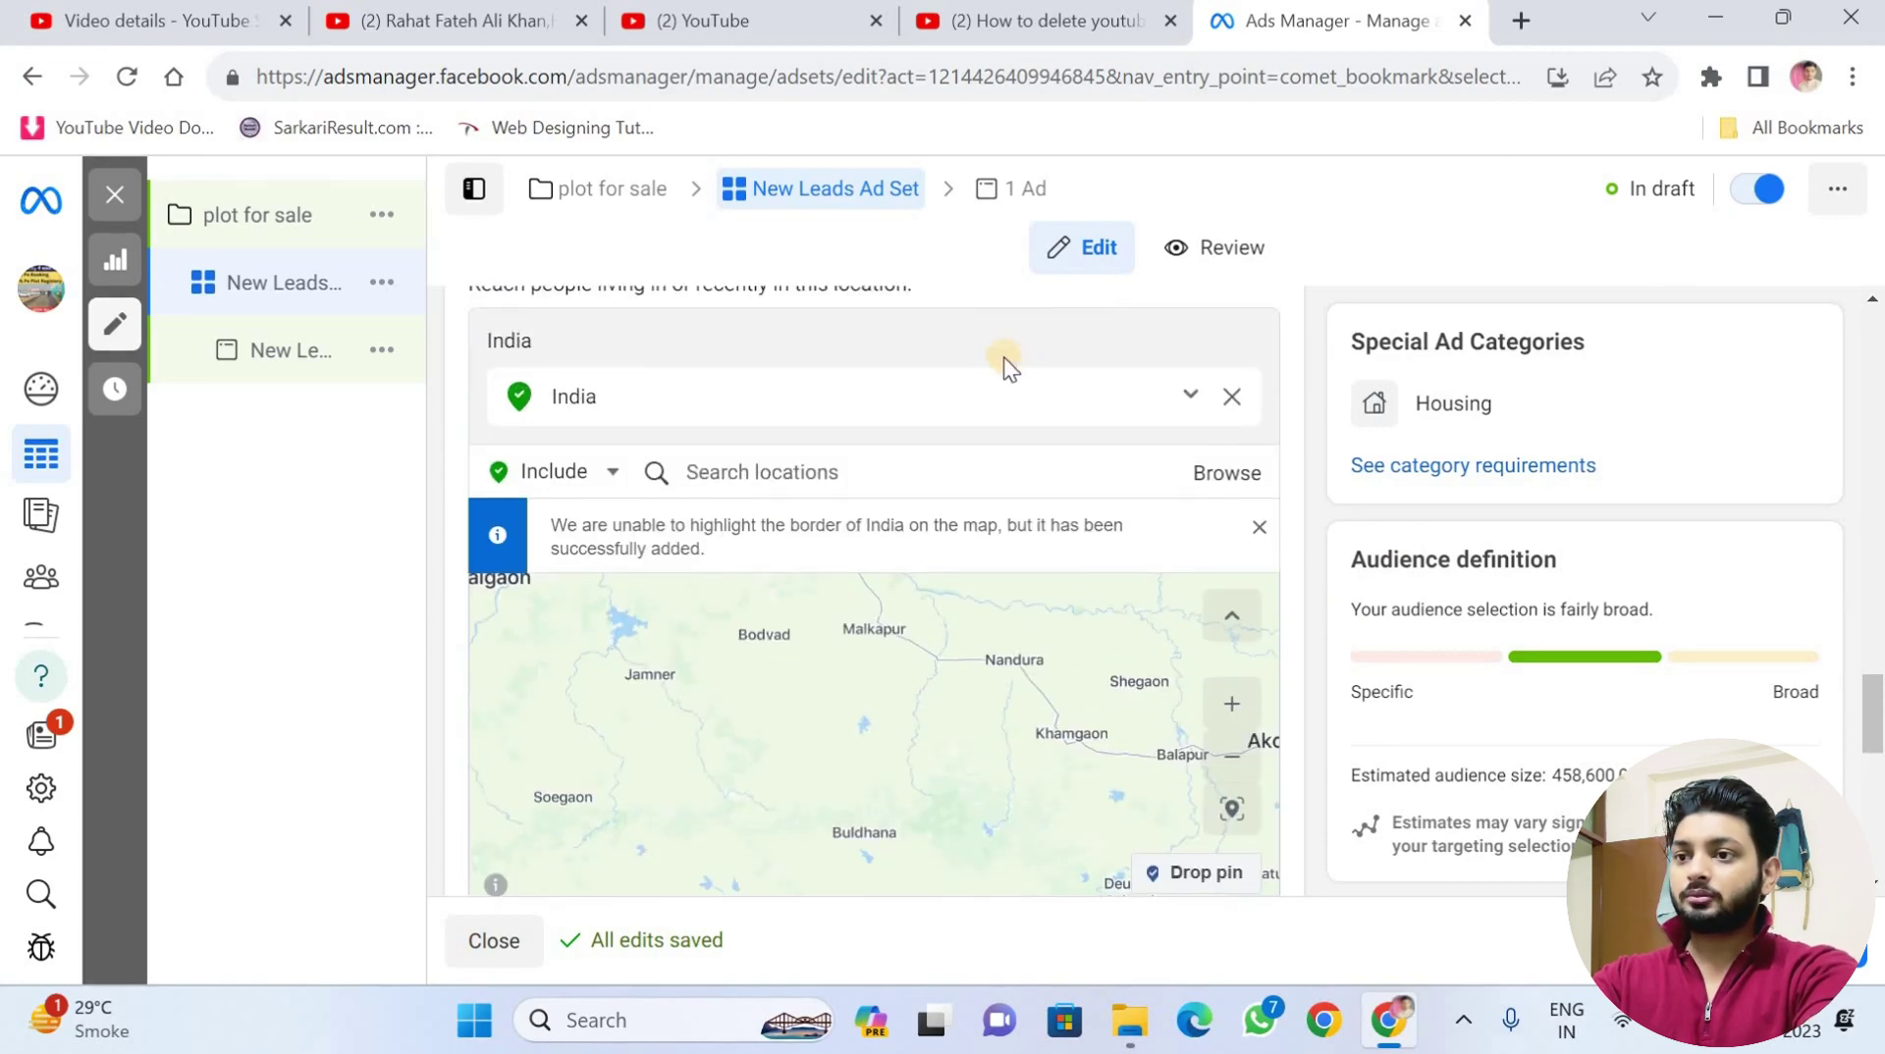
pyautogui.click(1259, 527)
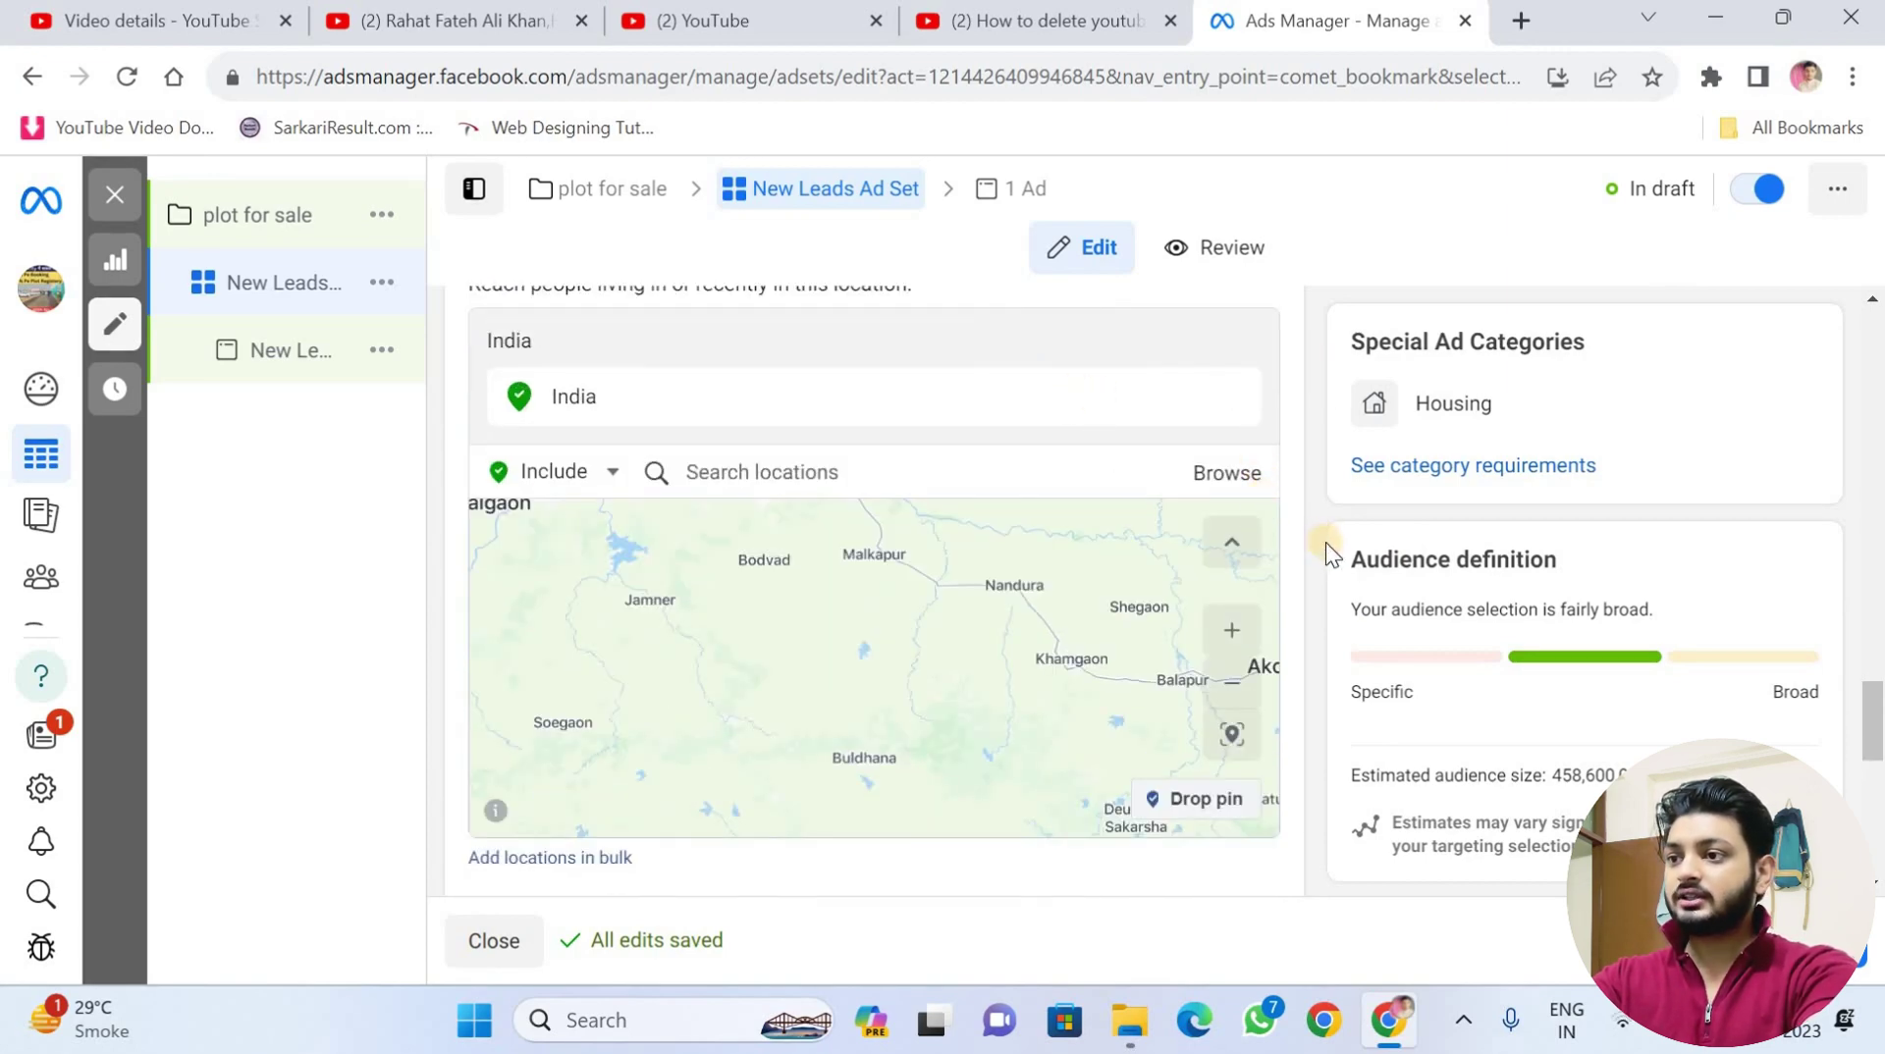
# - Set the audience's age range to 24–60
pyautogui.scroll(-5, 1298, 426)
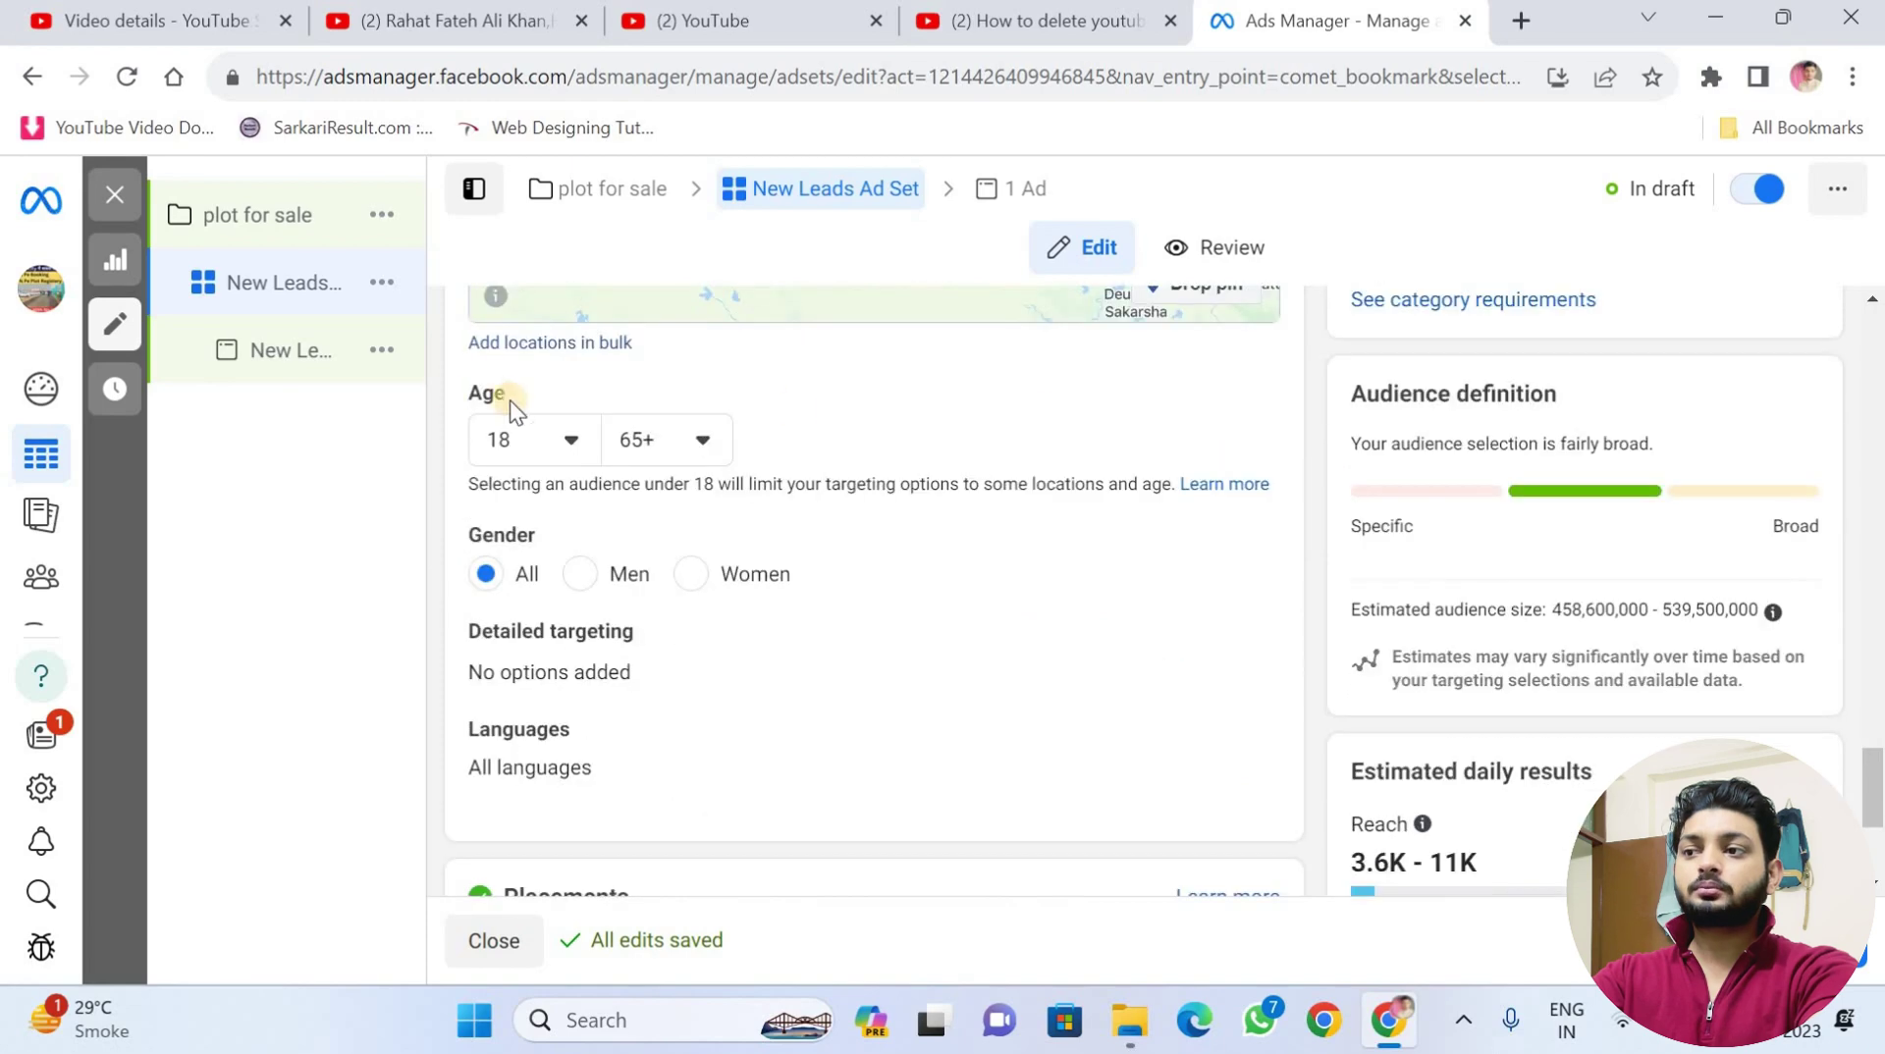
pyautogui.click(542, 457)
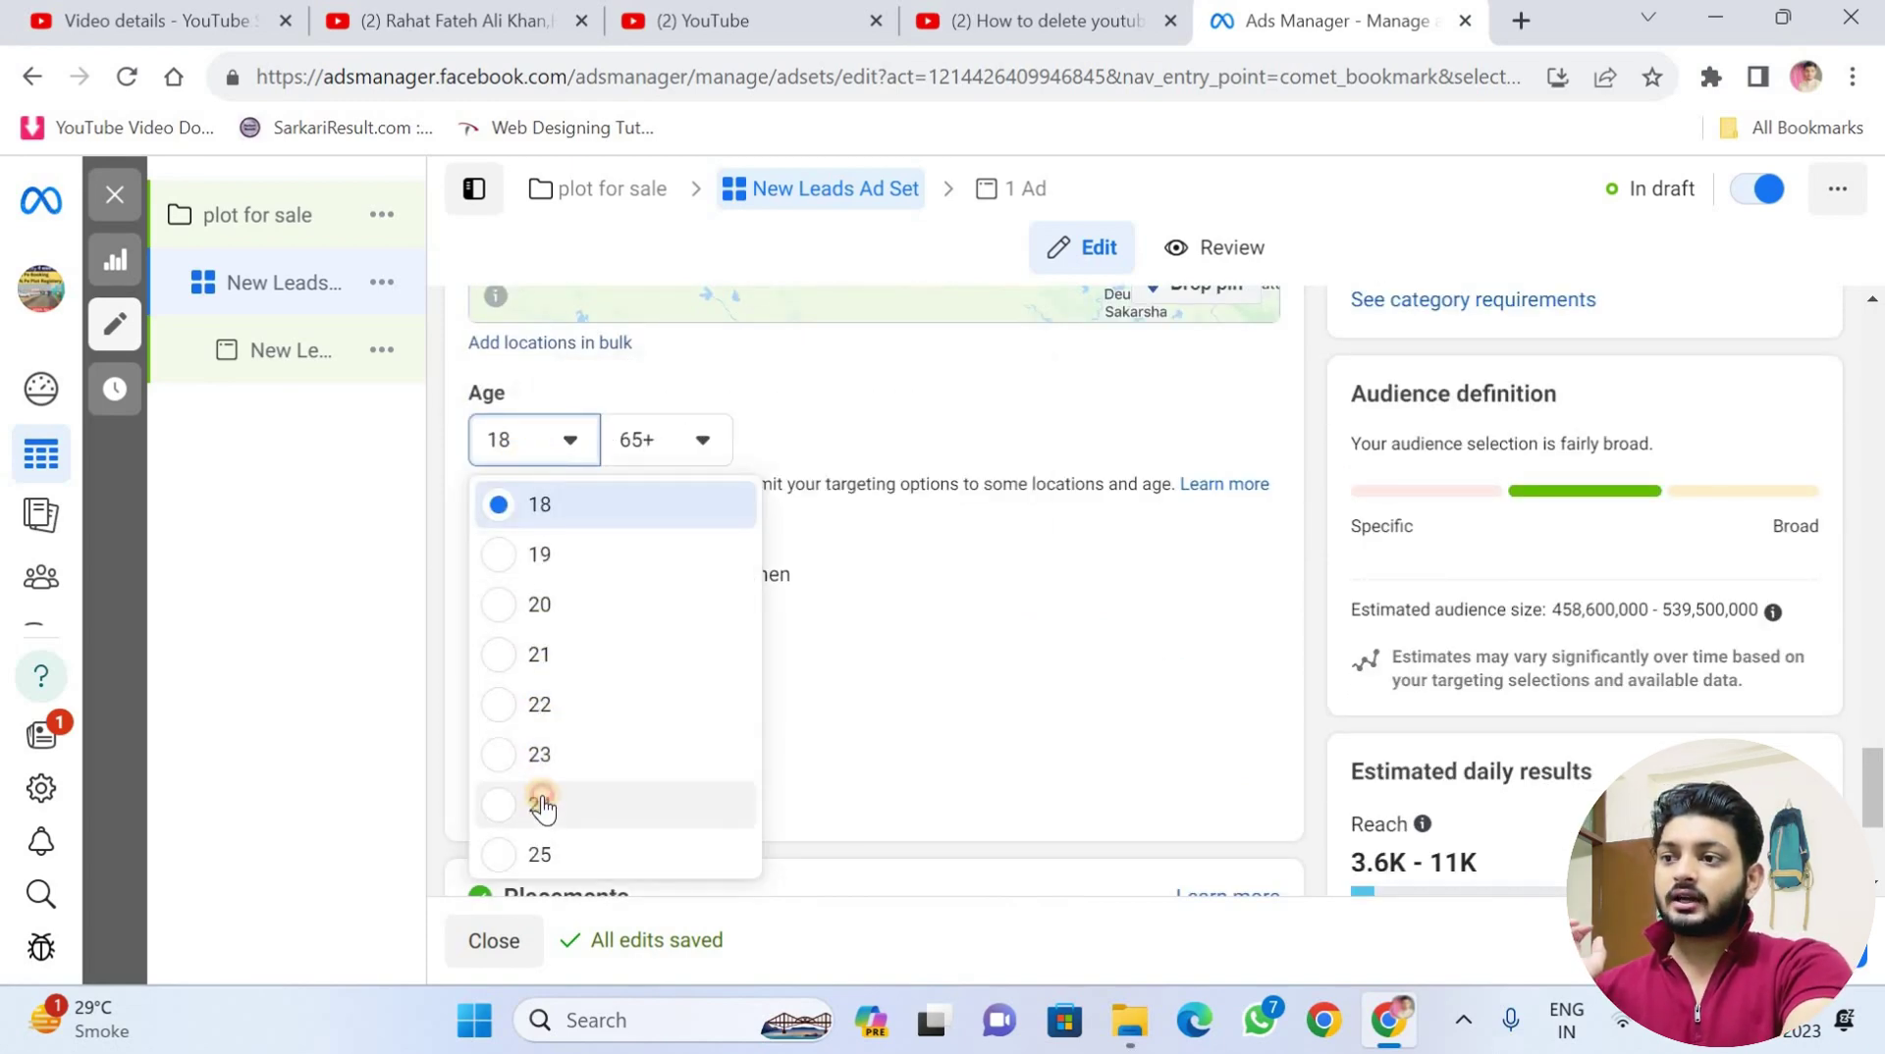
pyautogui.click(542, 803)
pyautogui.click(648, 458)
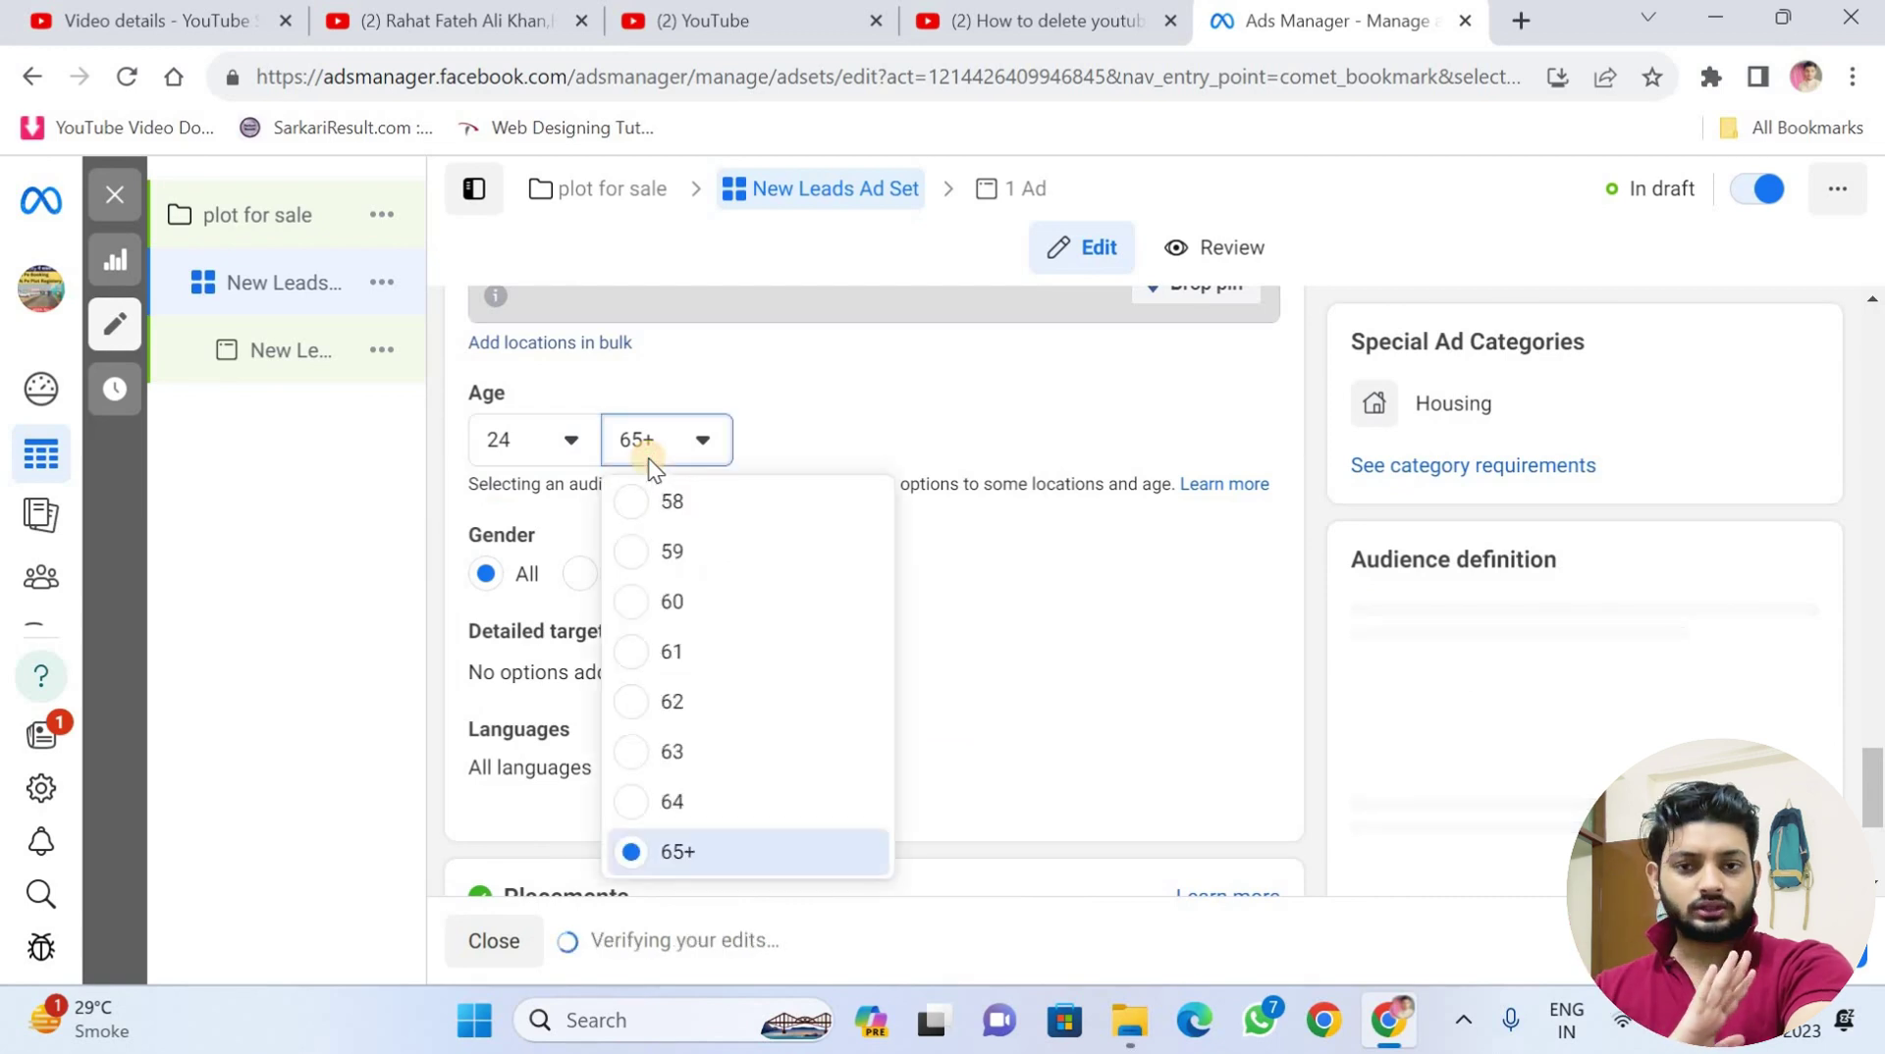
pyautogui.click(727, 602)
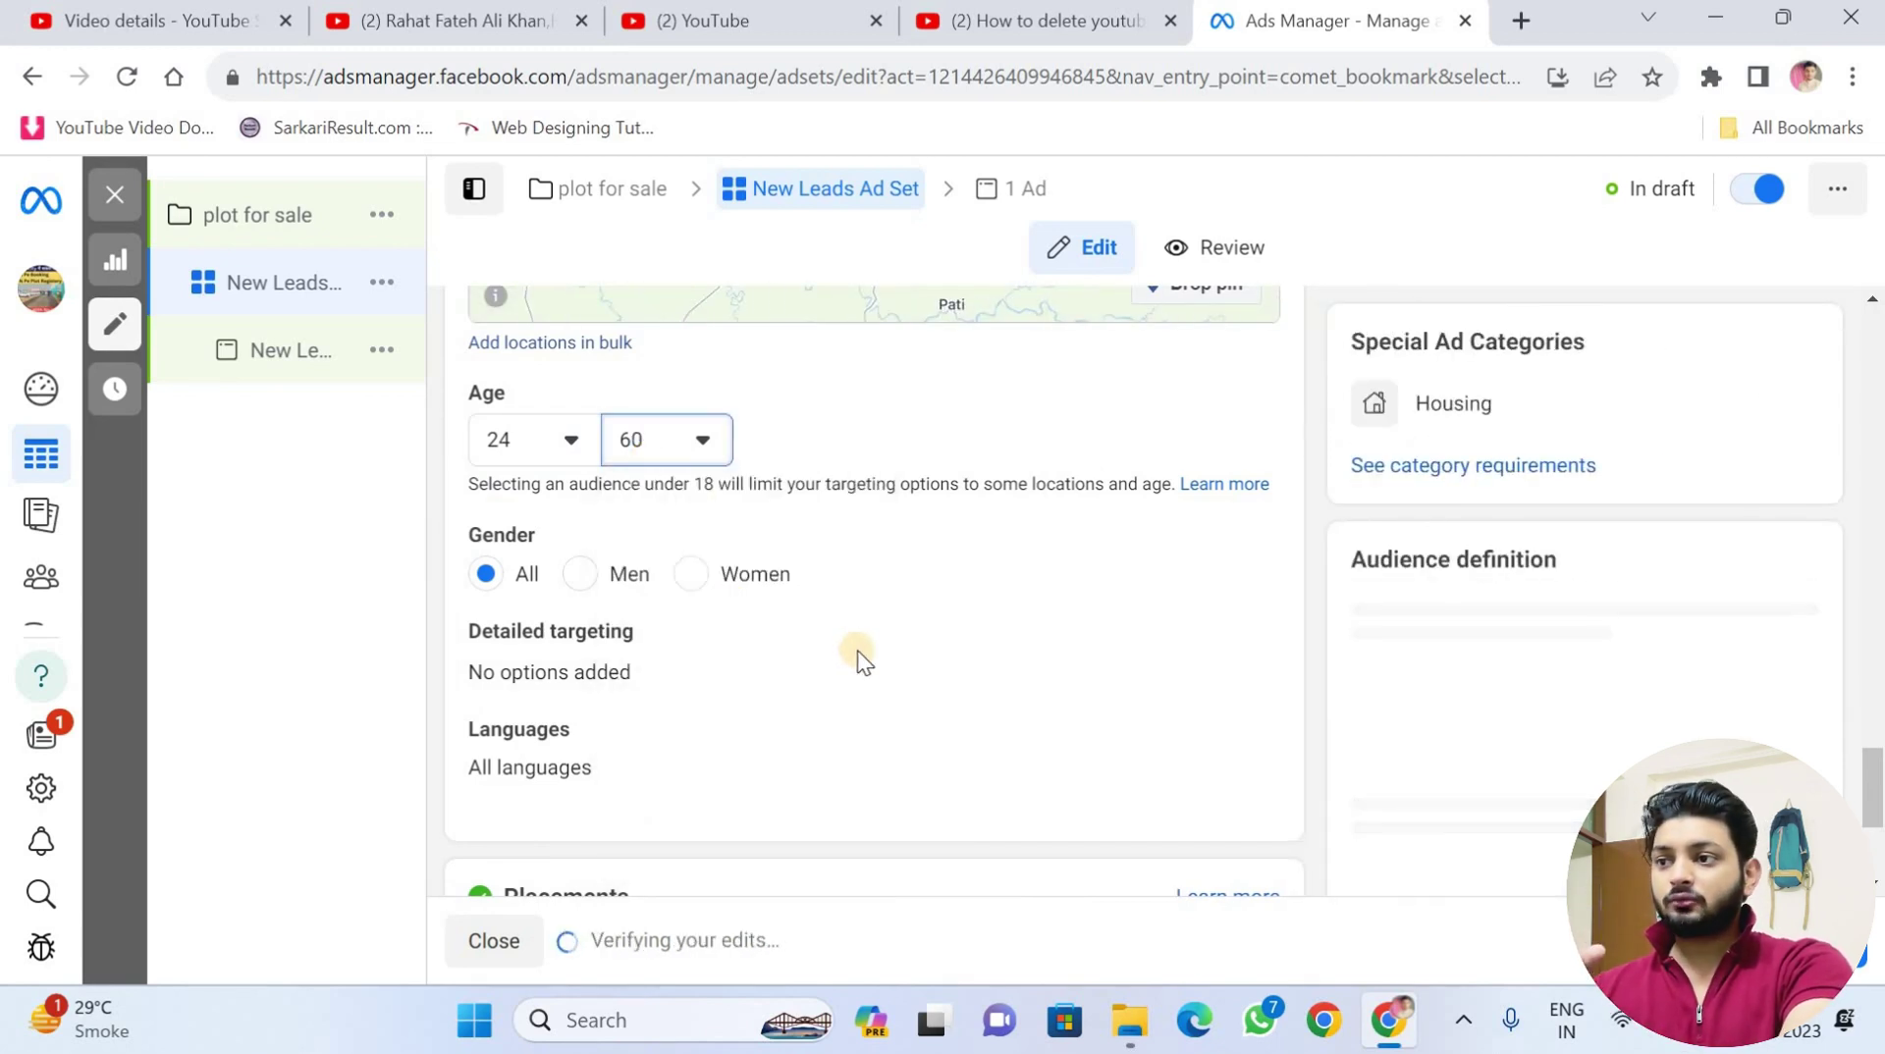
# - Switch the ad set to manual placements and exclude Instagram from the platforms
pyautogui.scroll(-2, 726, 603)
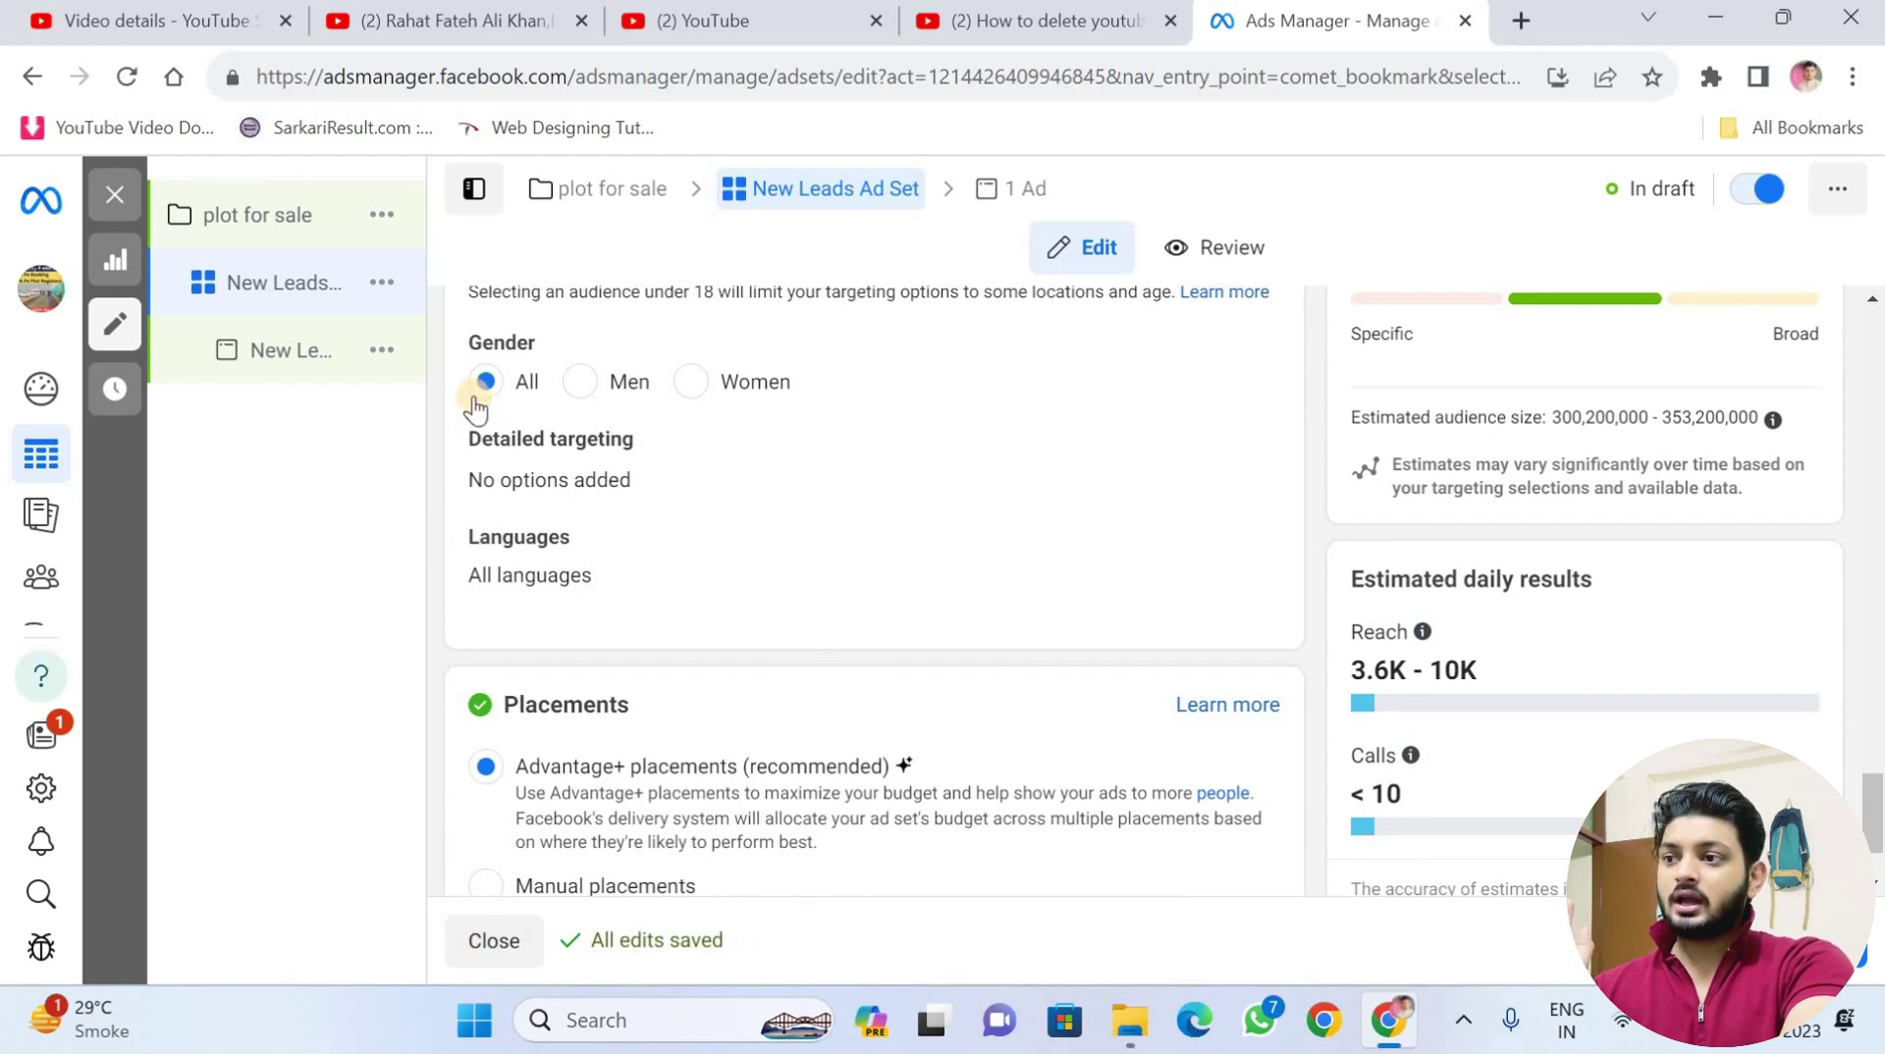
pyautogui.scroll(-1, 791, 581)
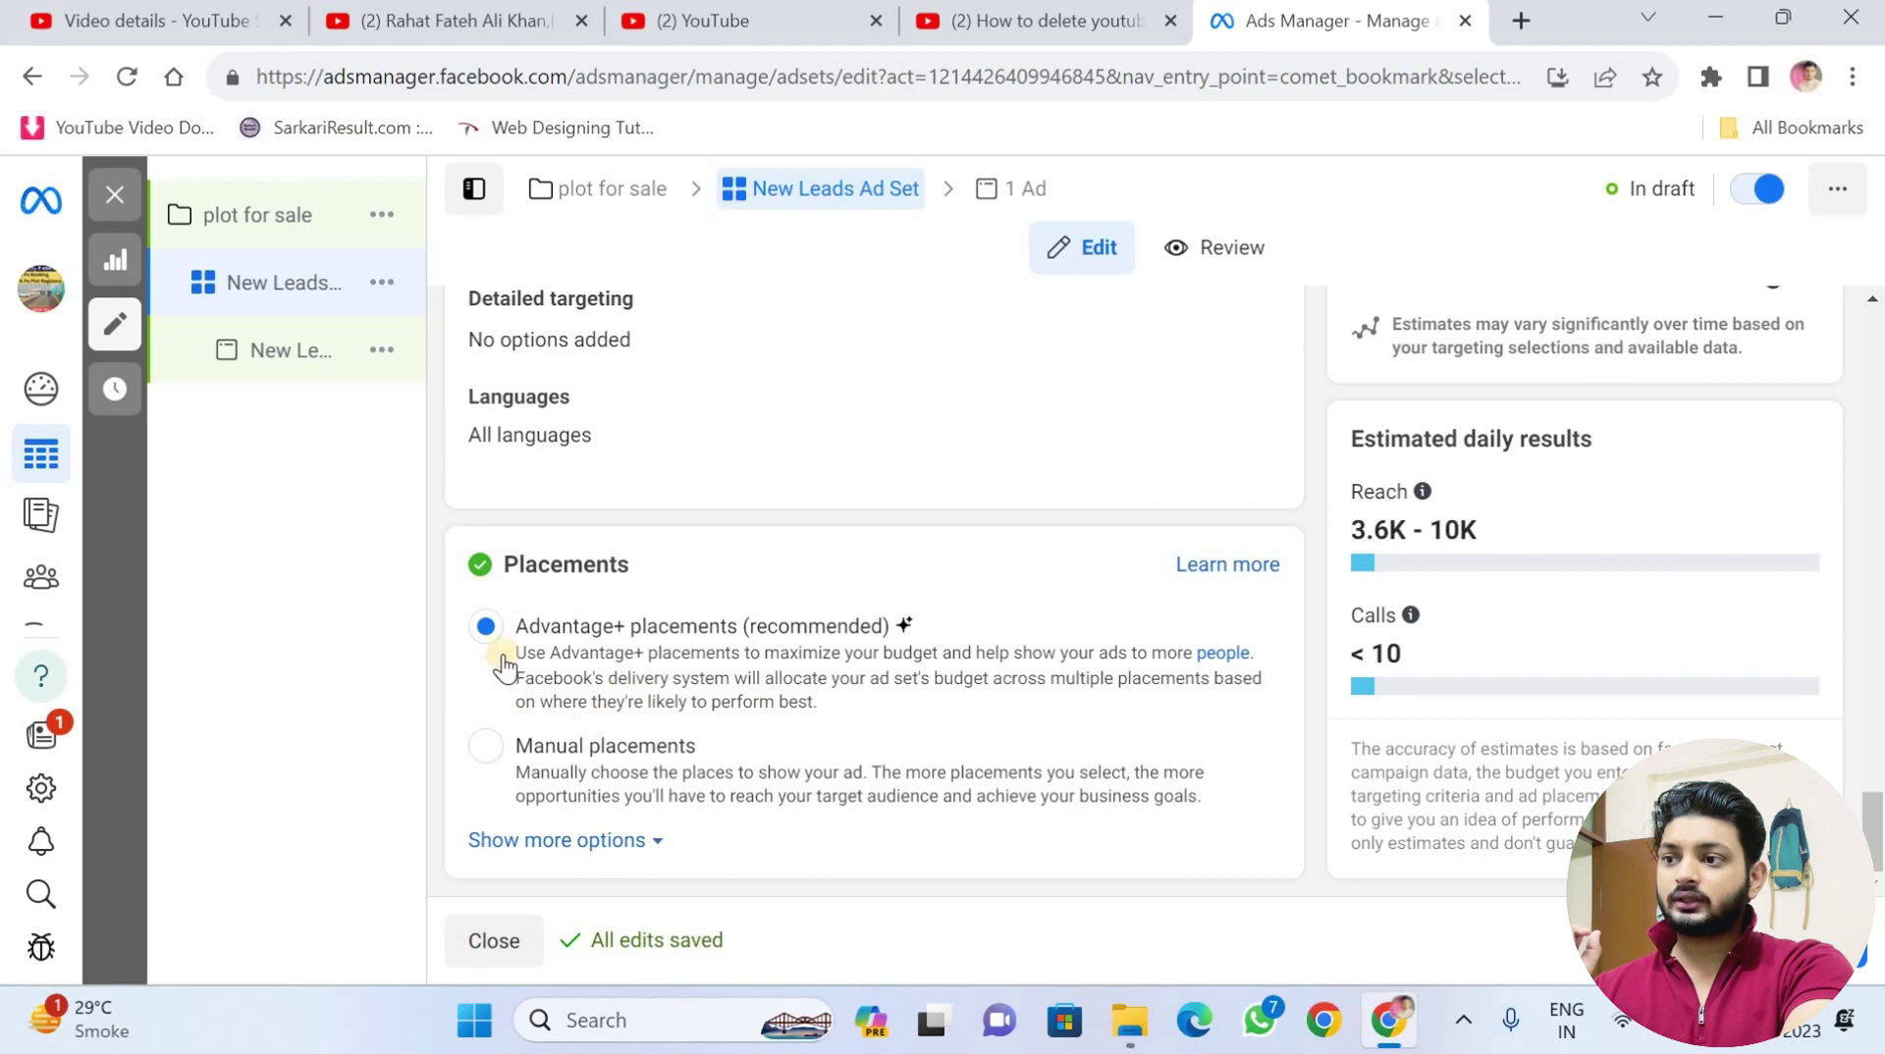
pyautogui.click(487, 748)
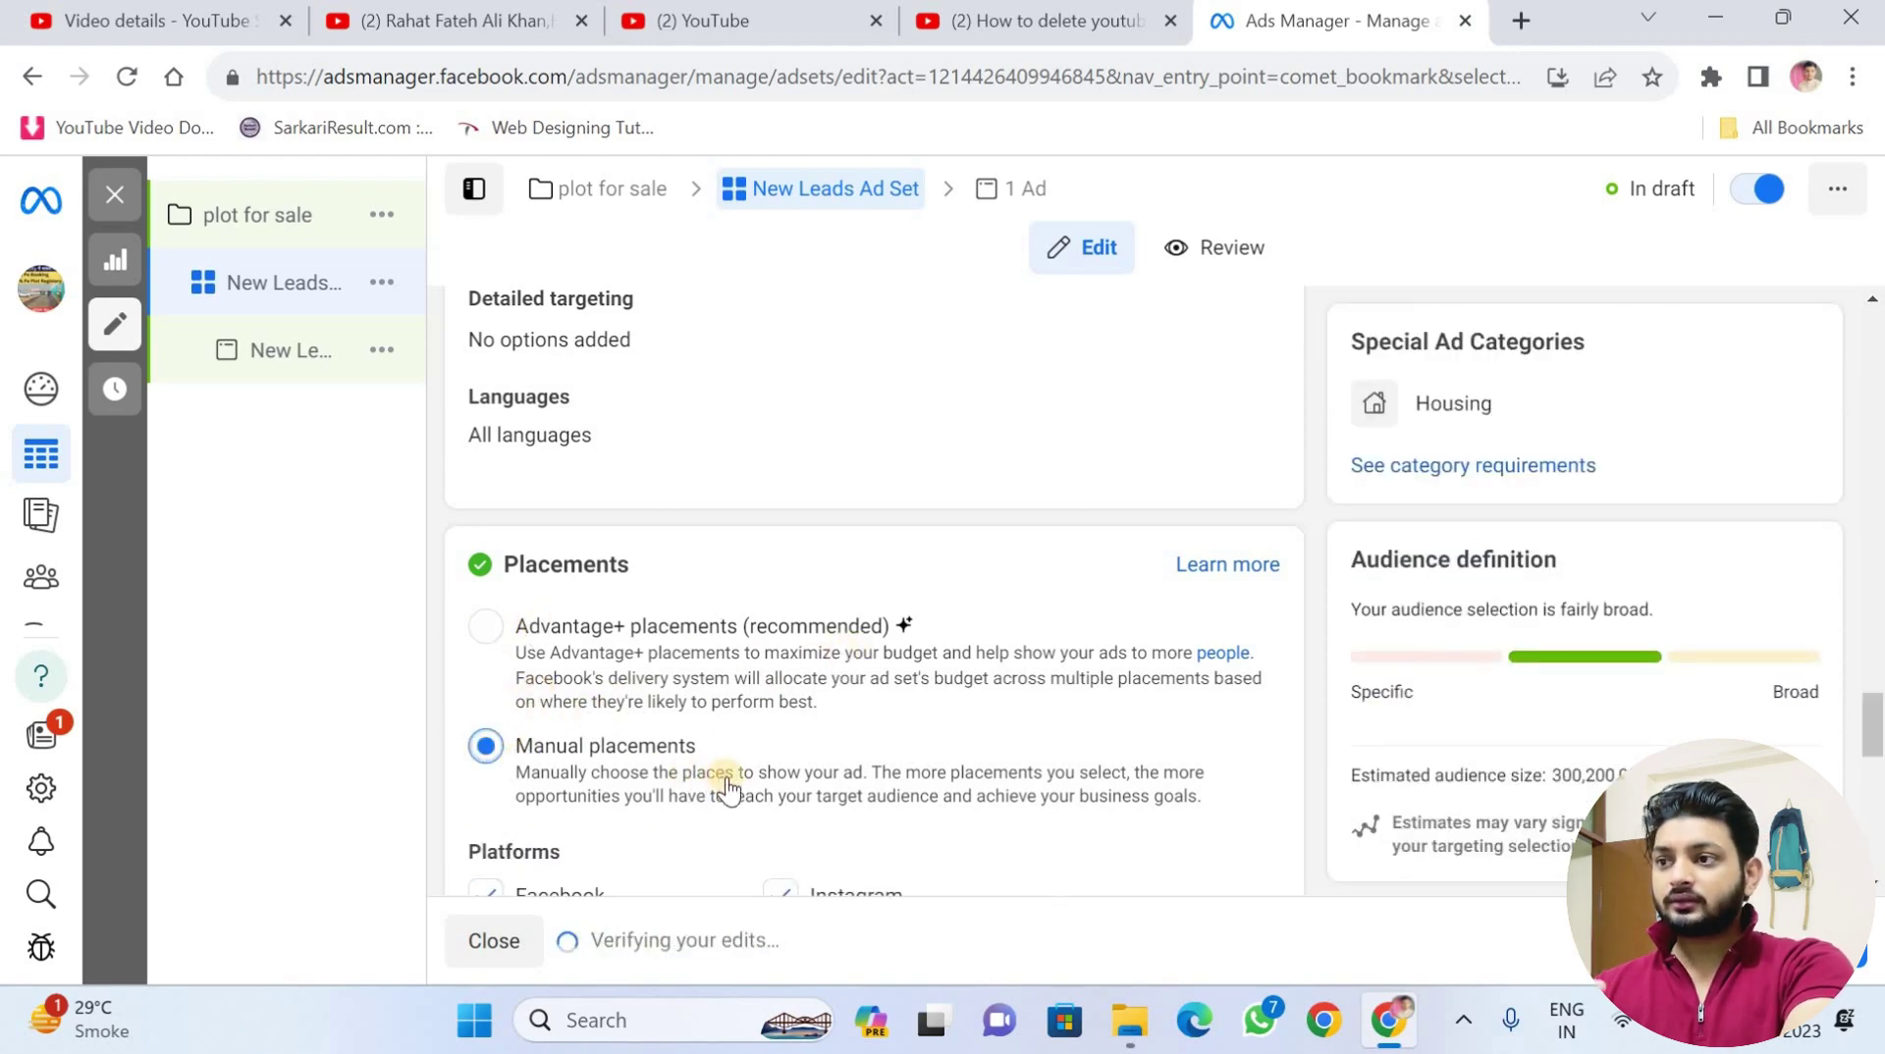
pyautogui.scroll(-2, 727, 784)
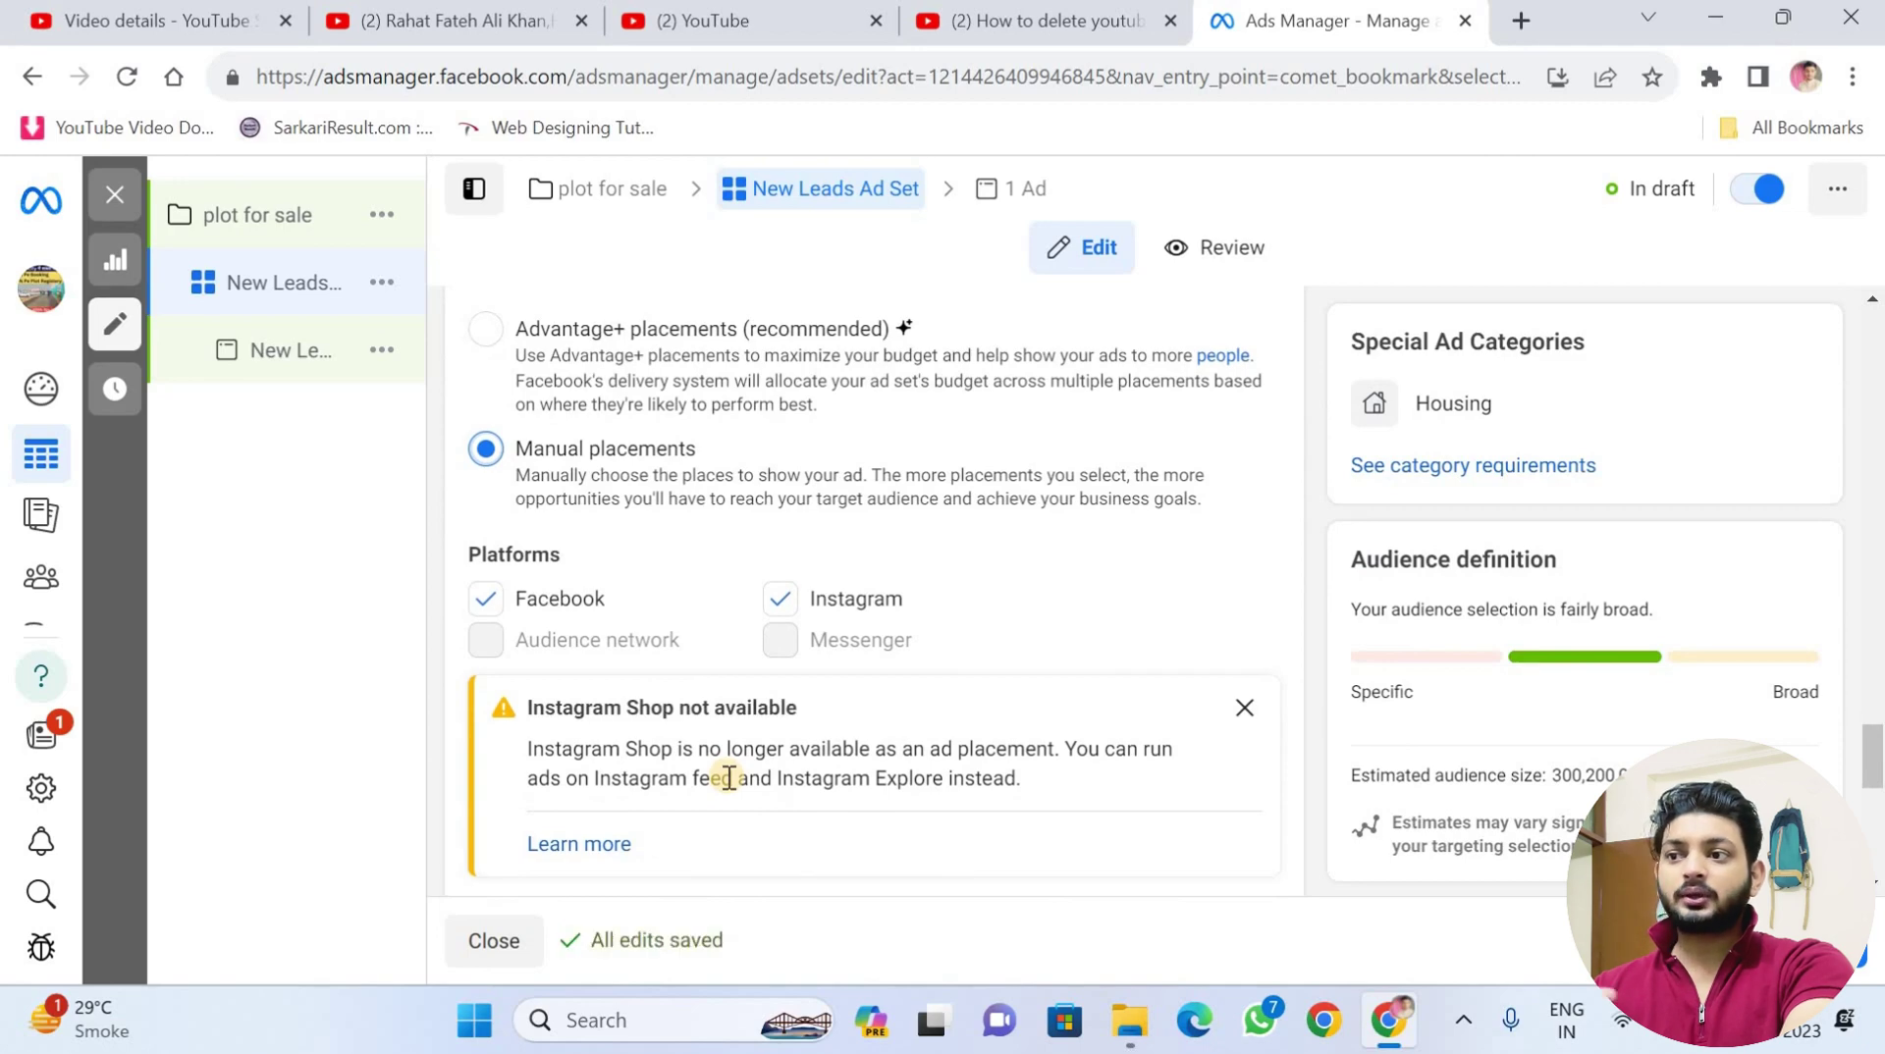
pyautogui.scroll(1, 728, 779)
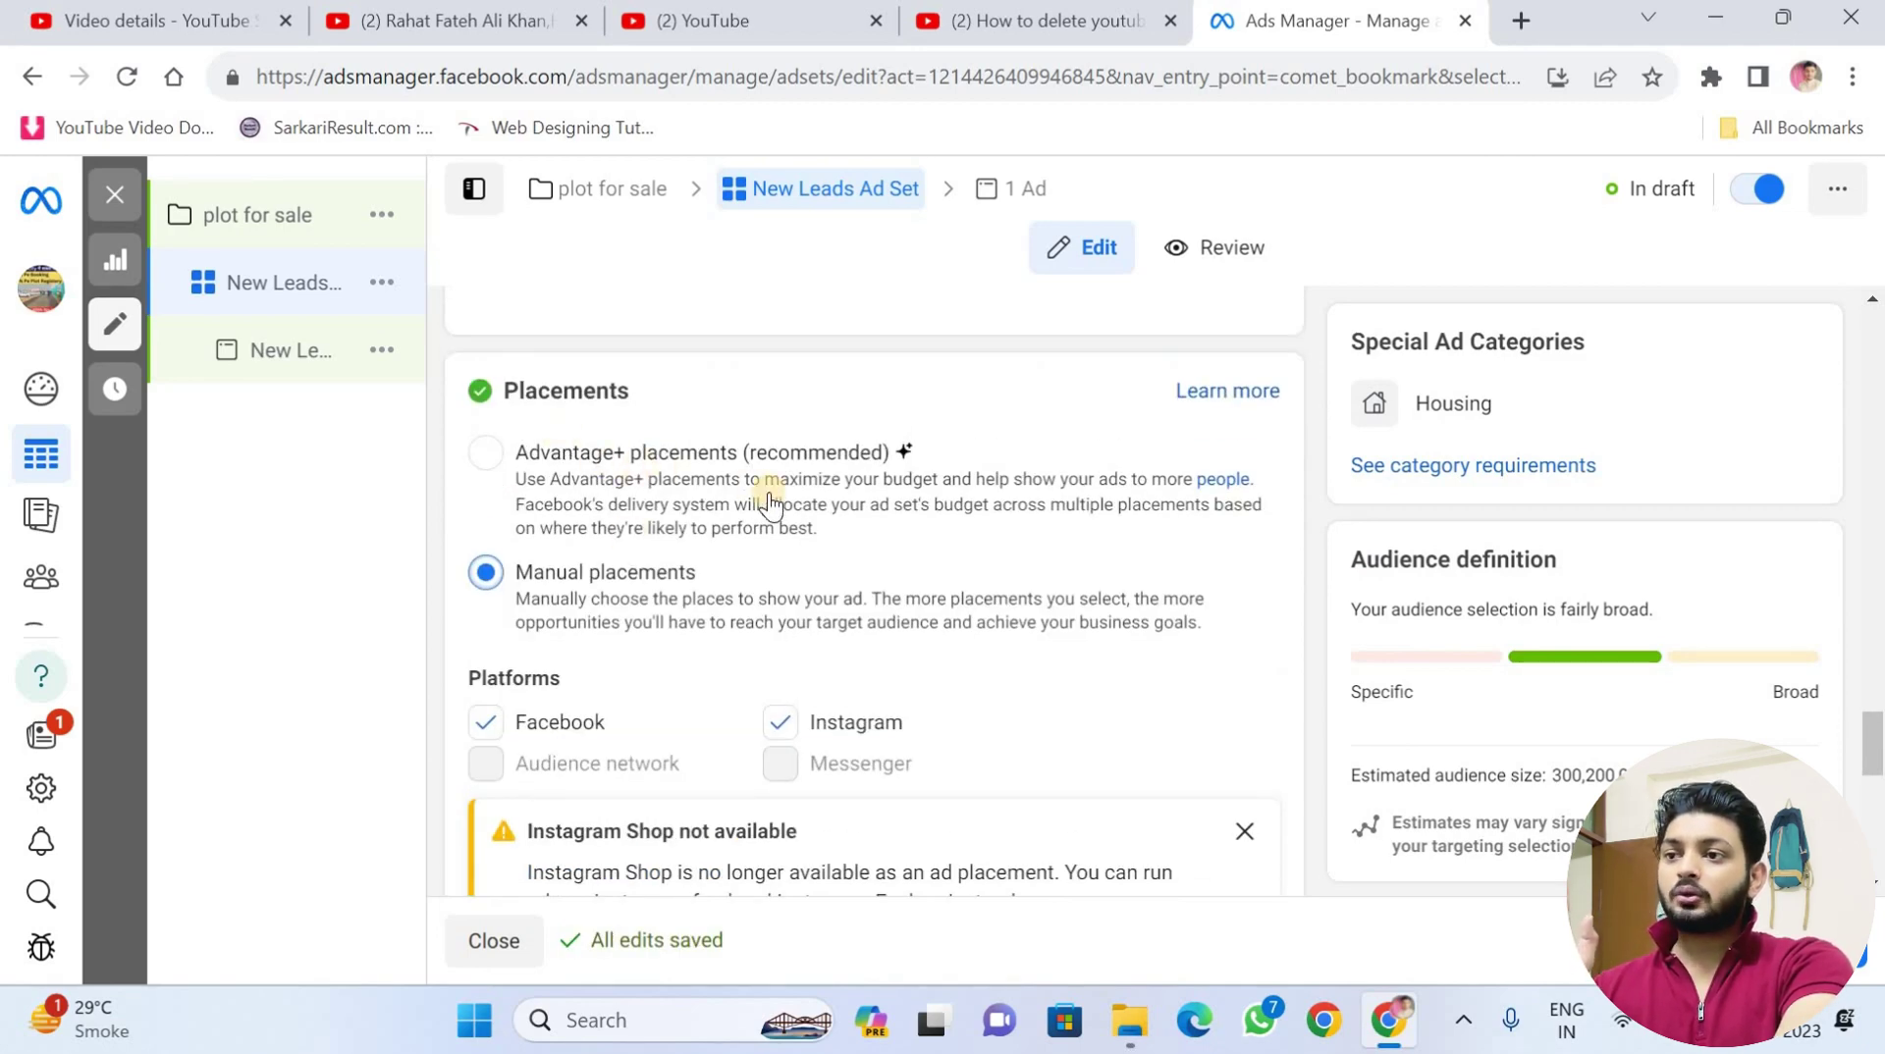
pyautogui.scroll(-3, 768, 501)
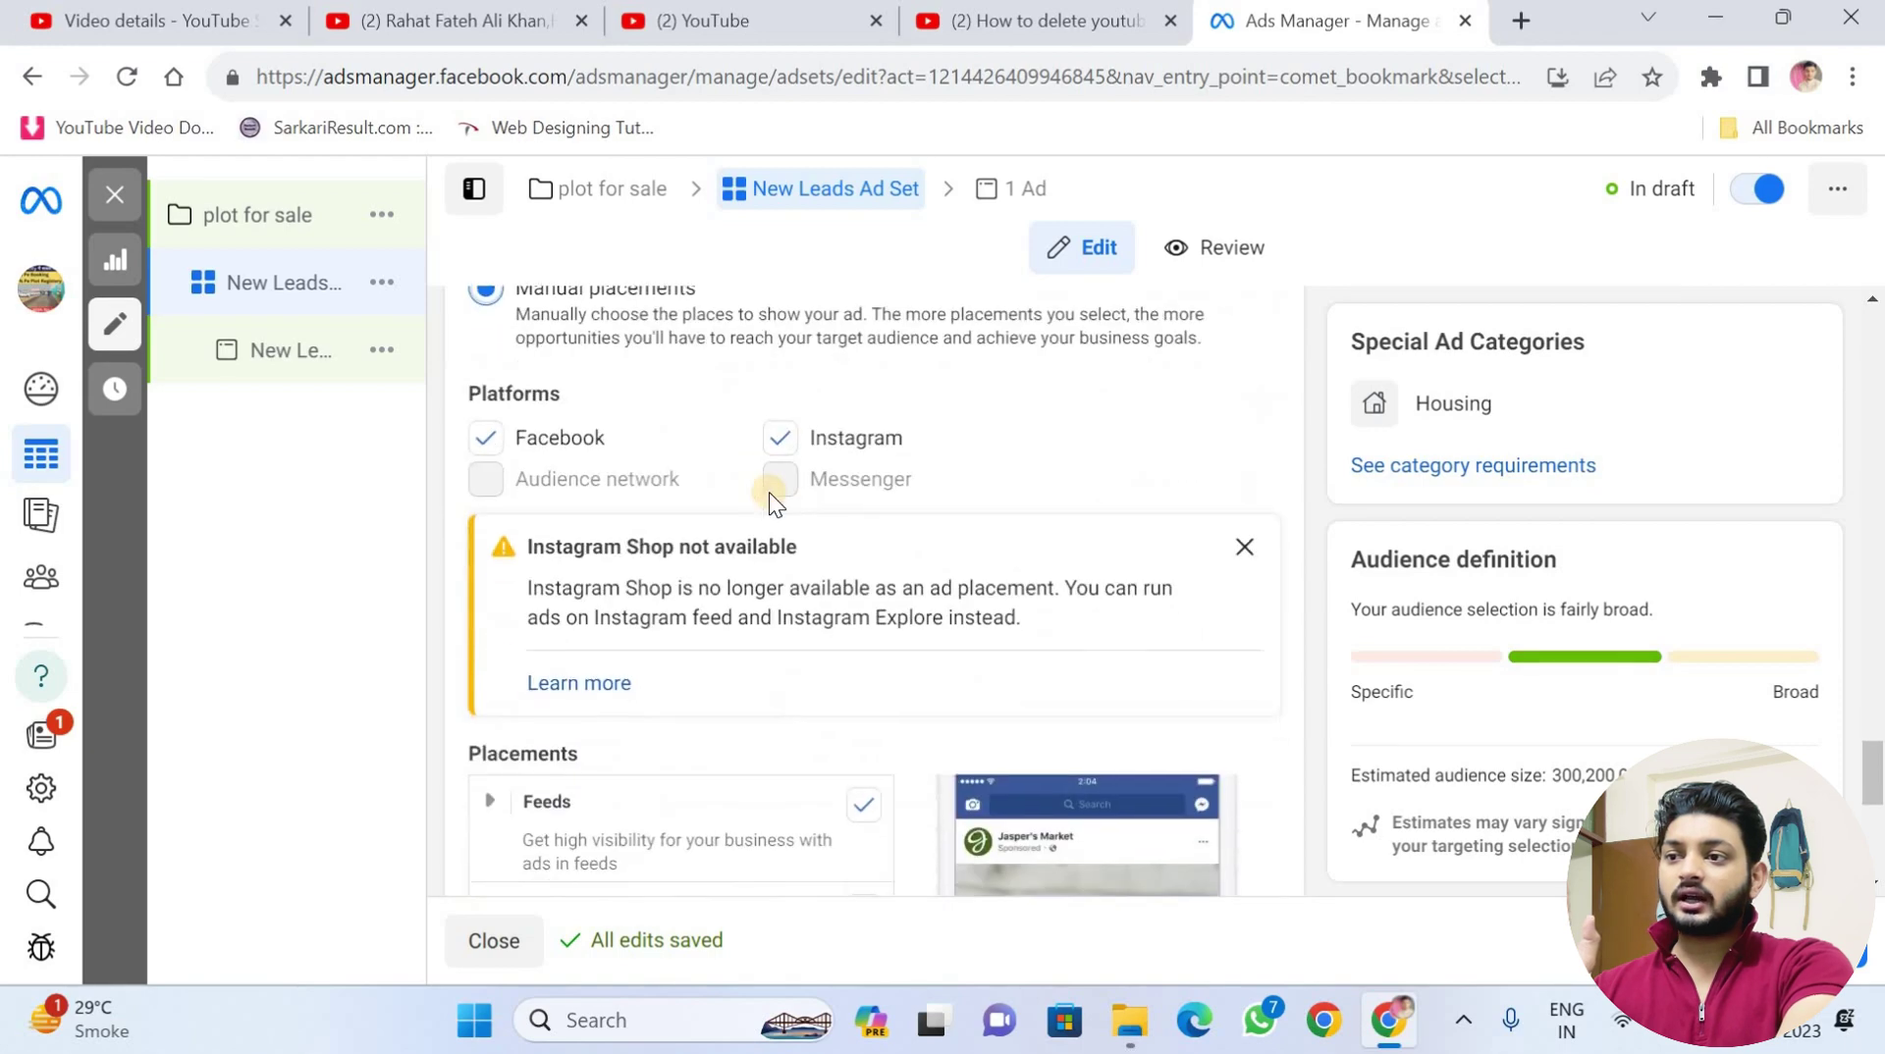
pyautogui.click(791, 424)
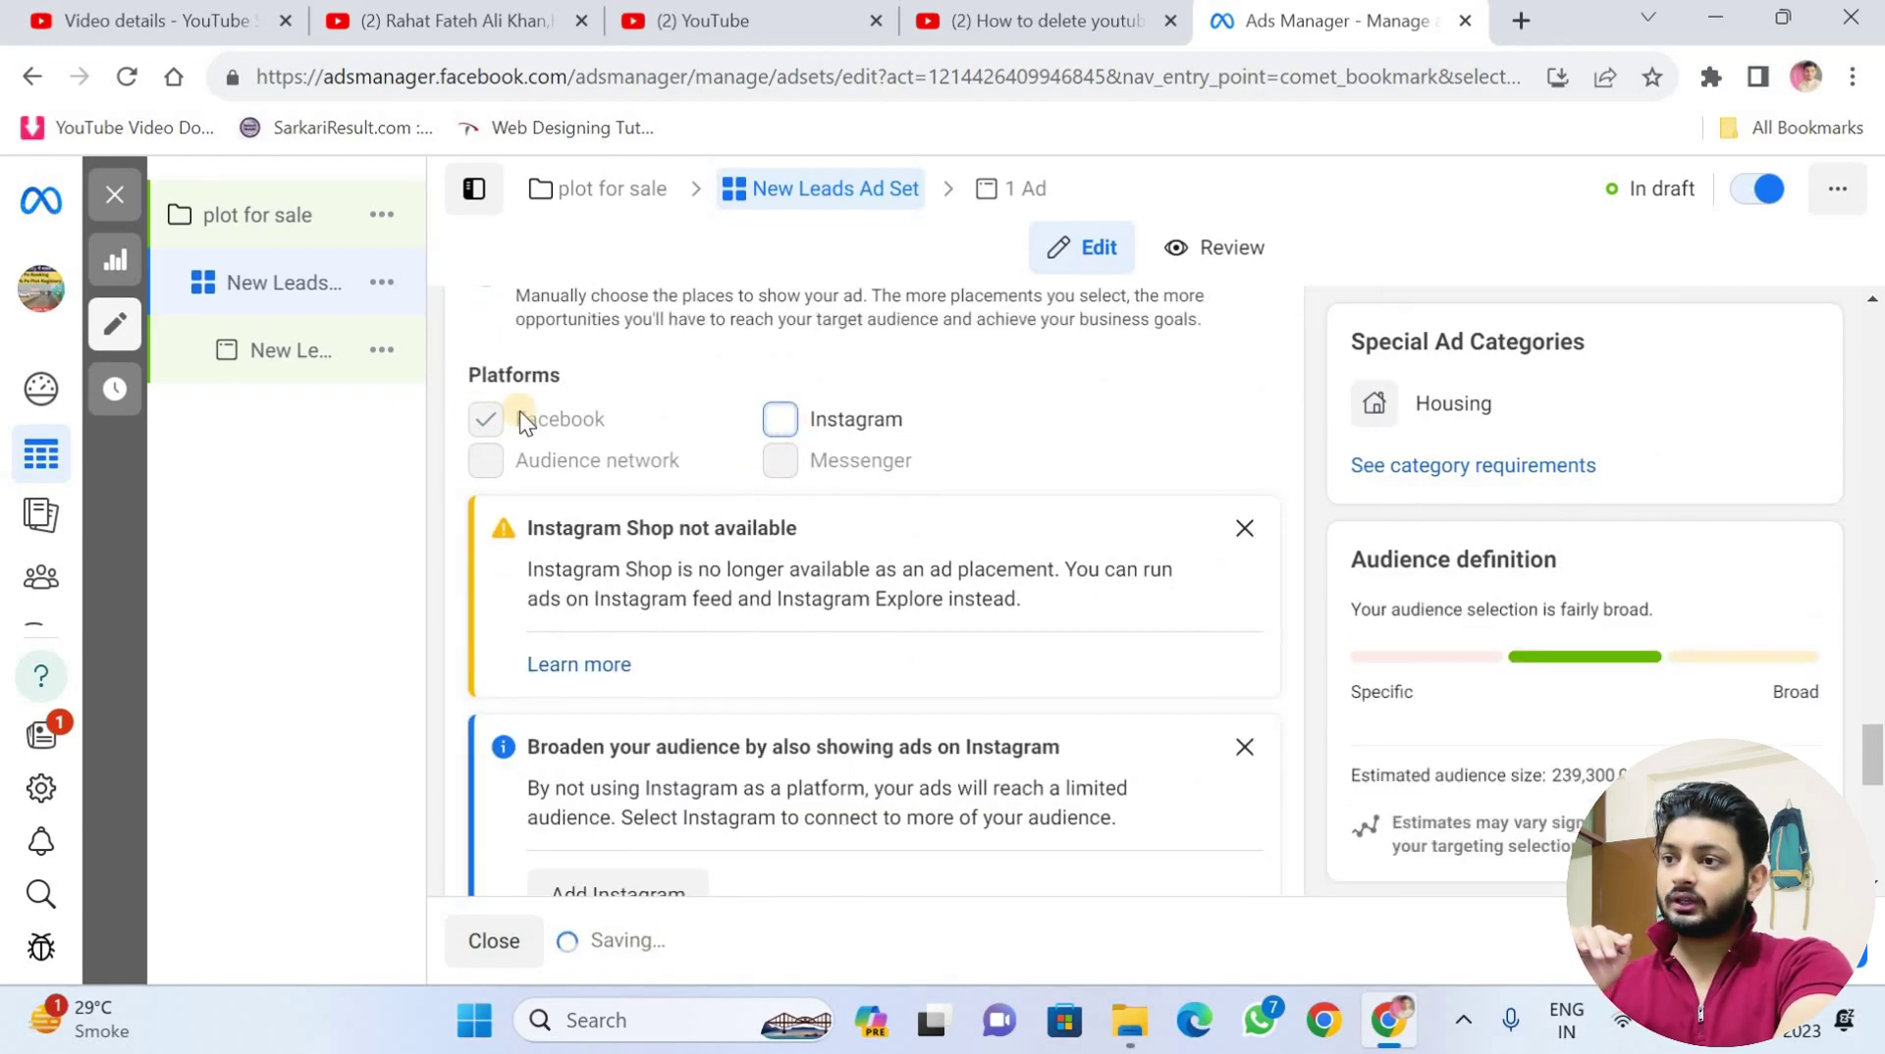
# - Exclude Stories and Reels from the ad set's manual placements
pyautogui.scroll(-2, 903, 634)
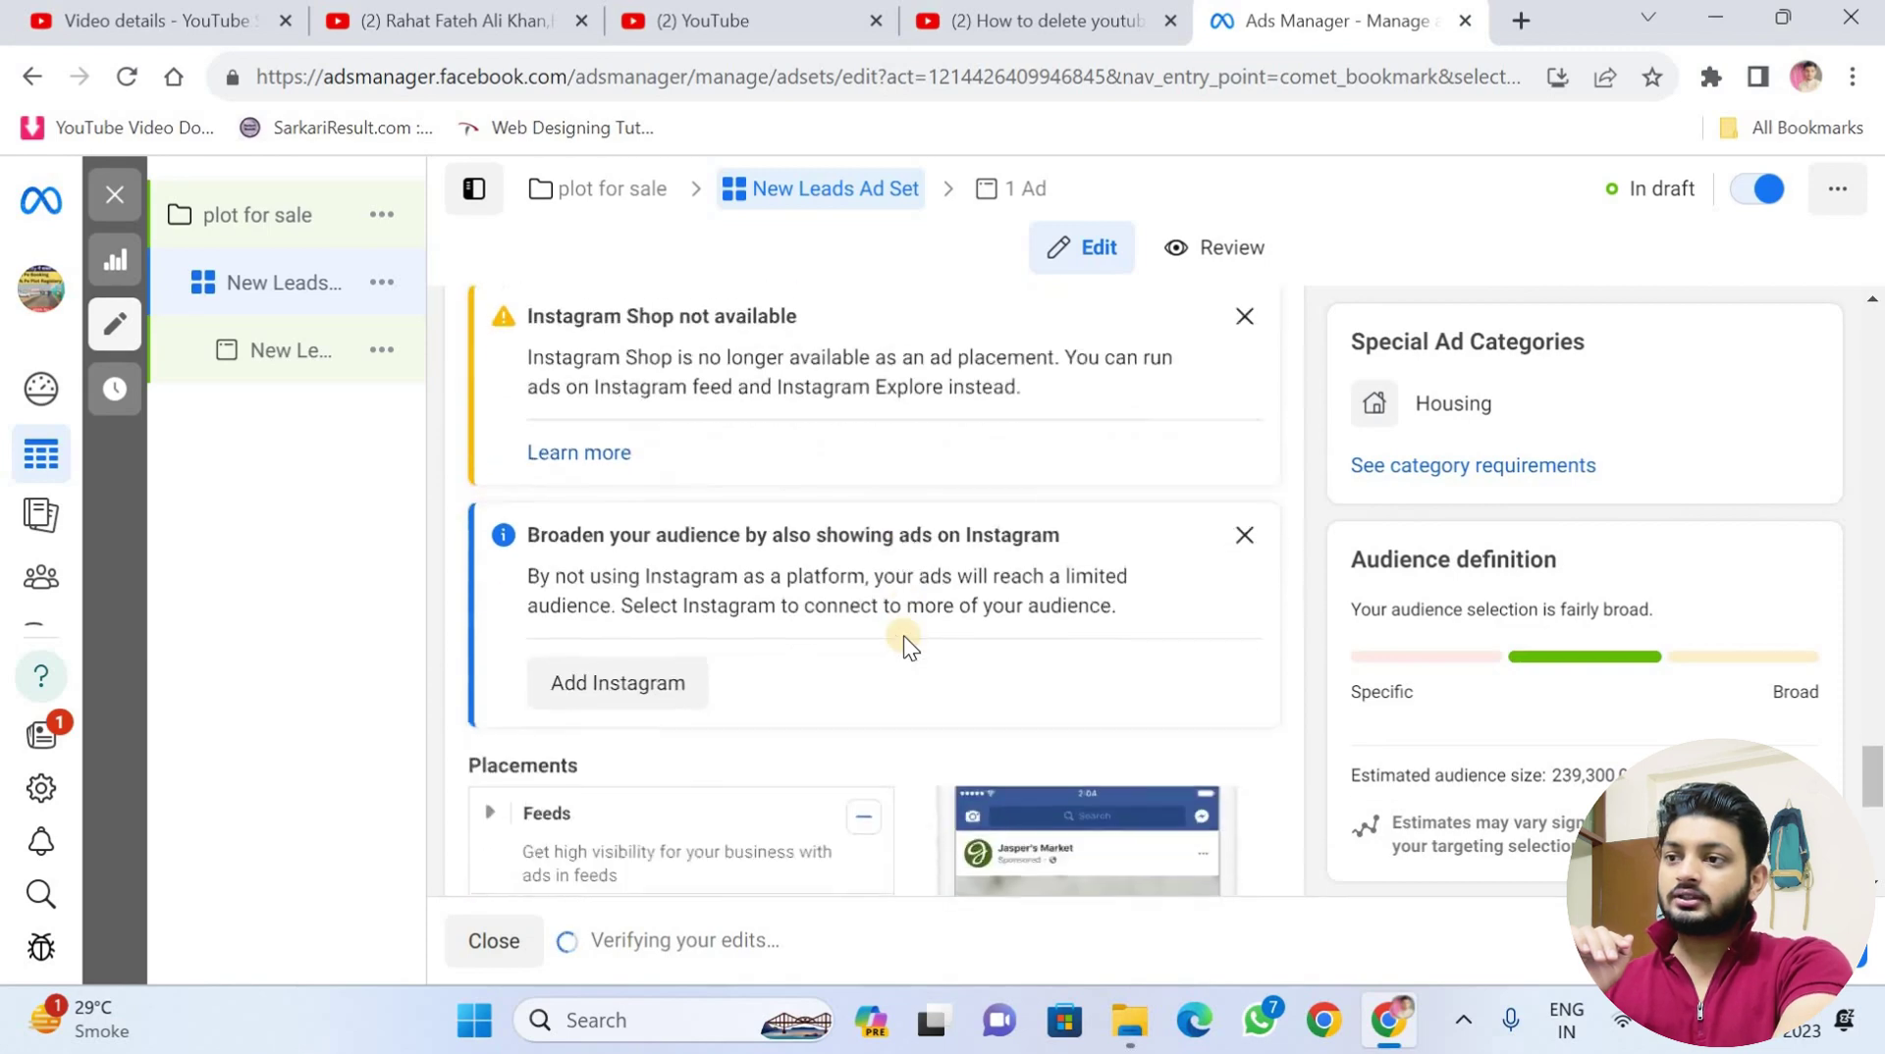
pyautogui.scroll(-5, 903, 634)
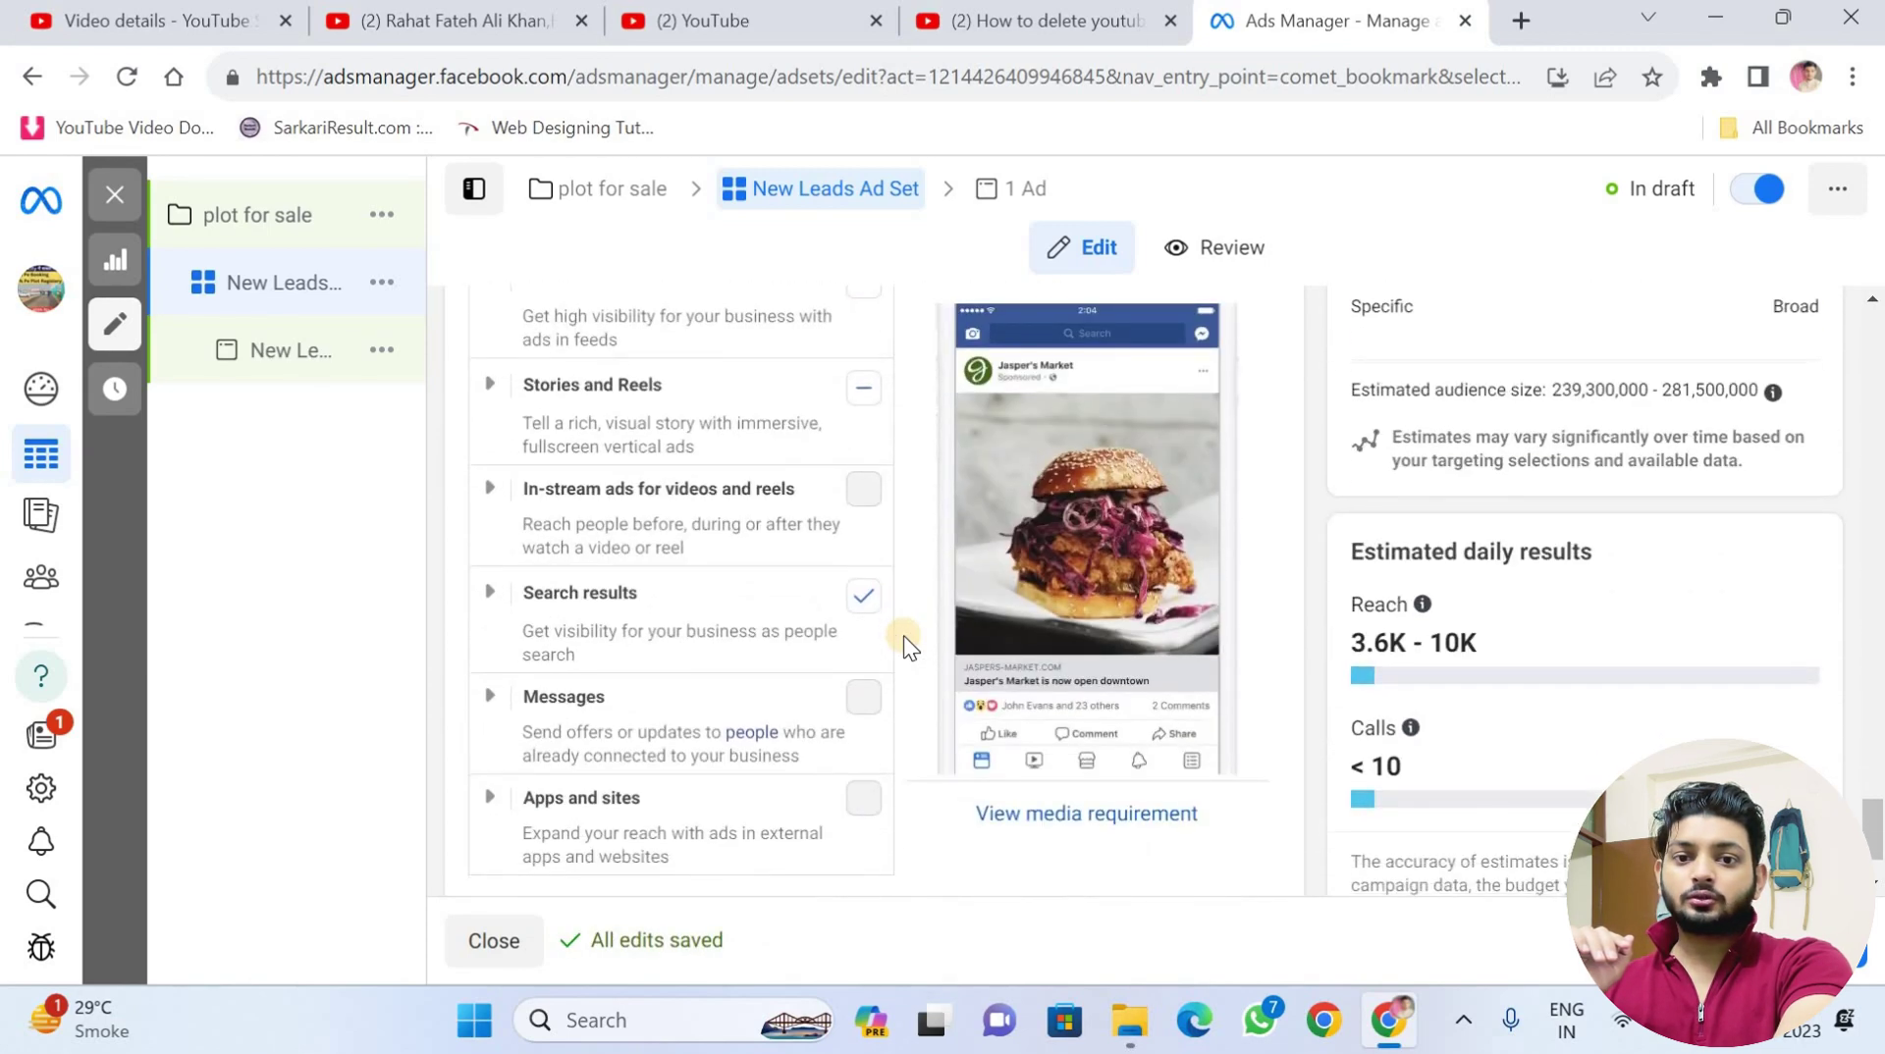
pyautogui.scroll(1, 903, 634)
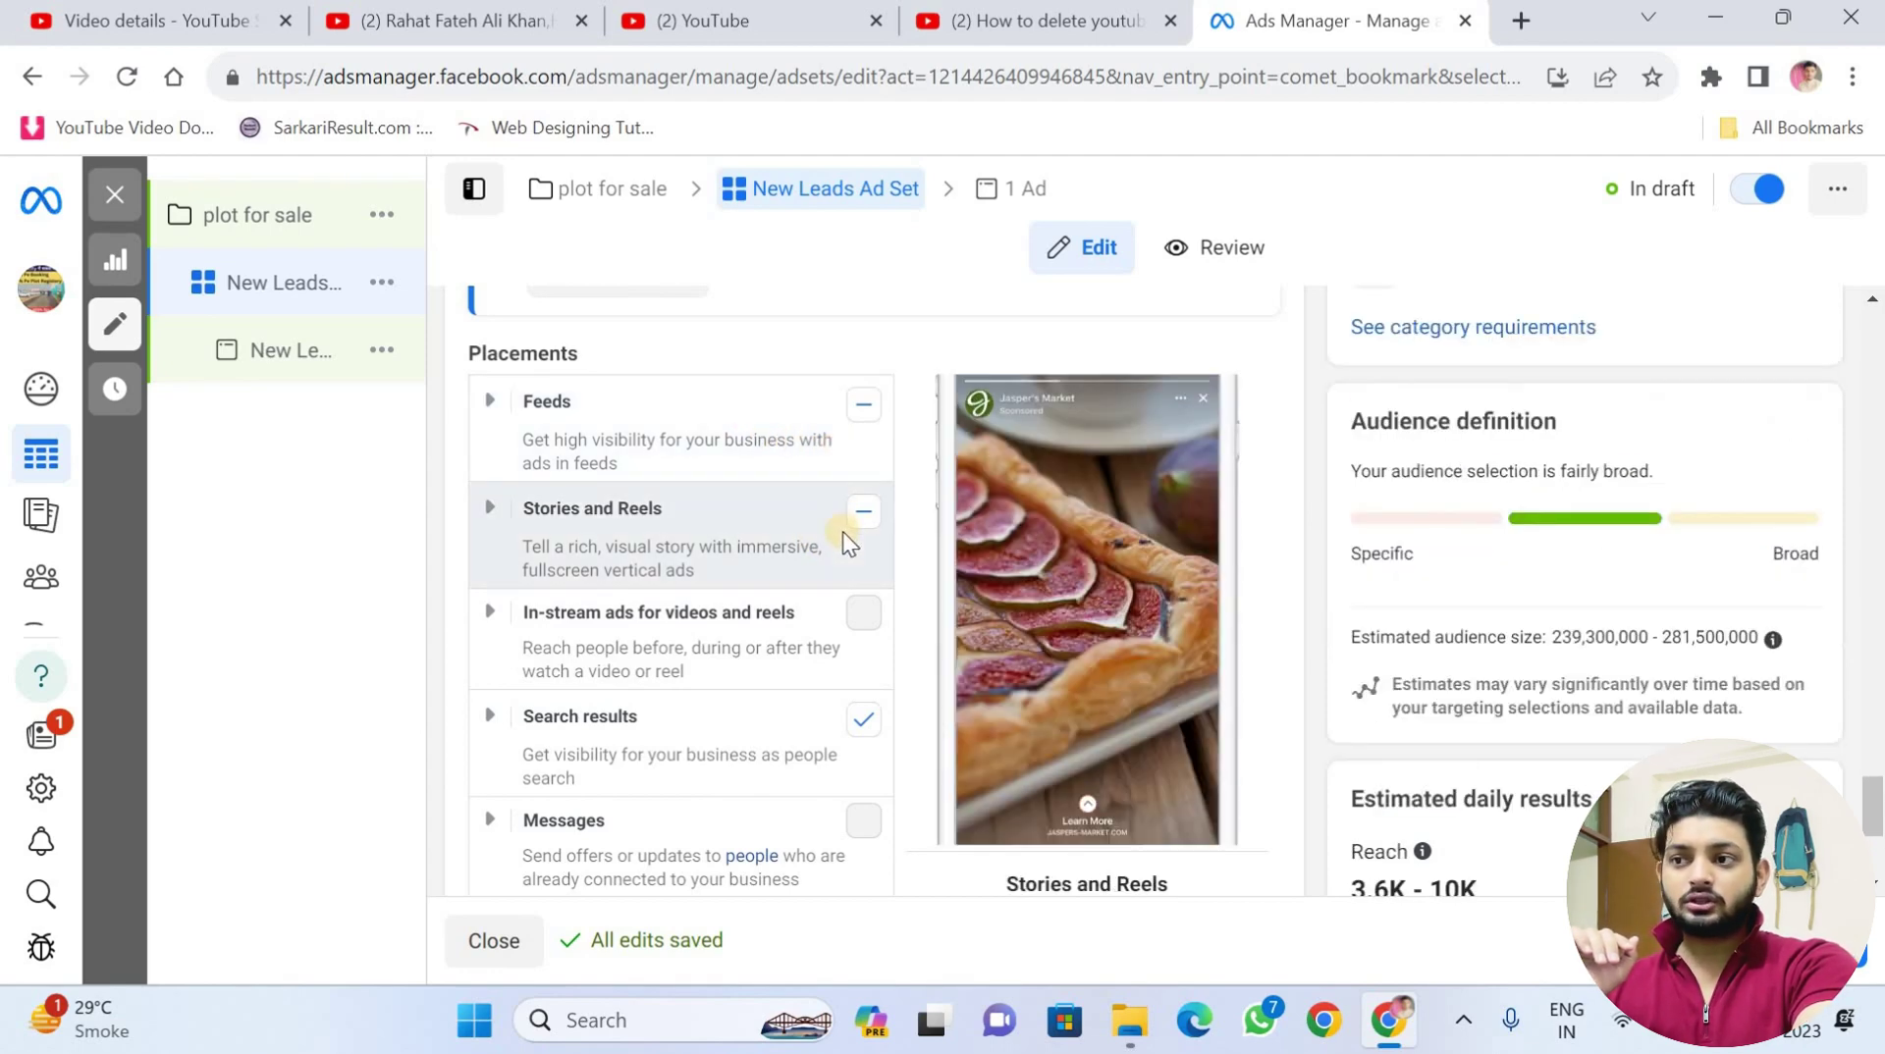
pyautogui.click(863, 513)
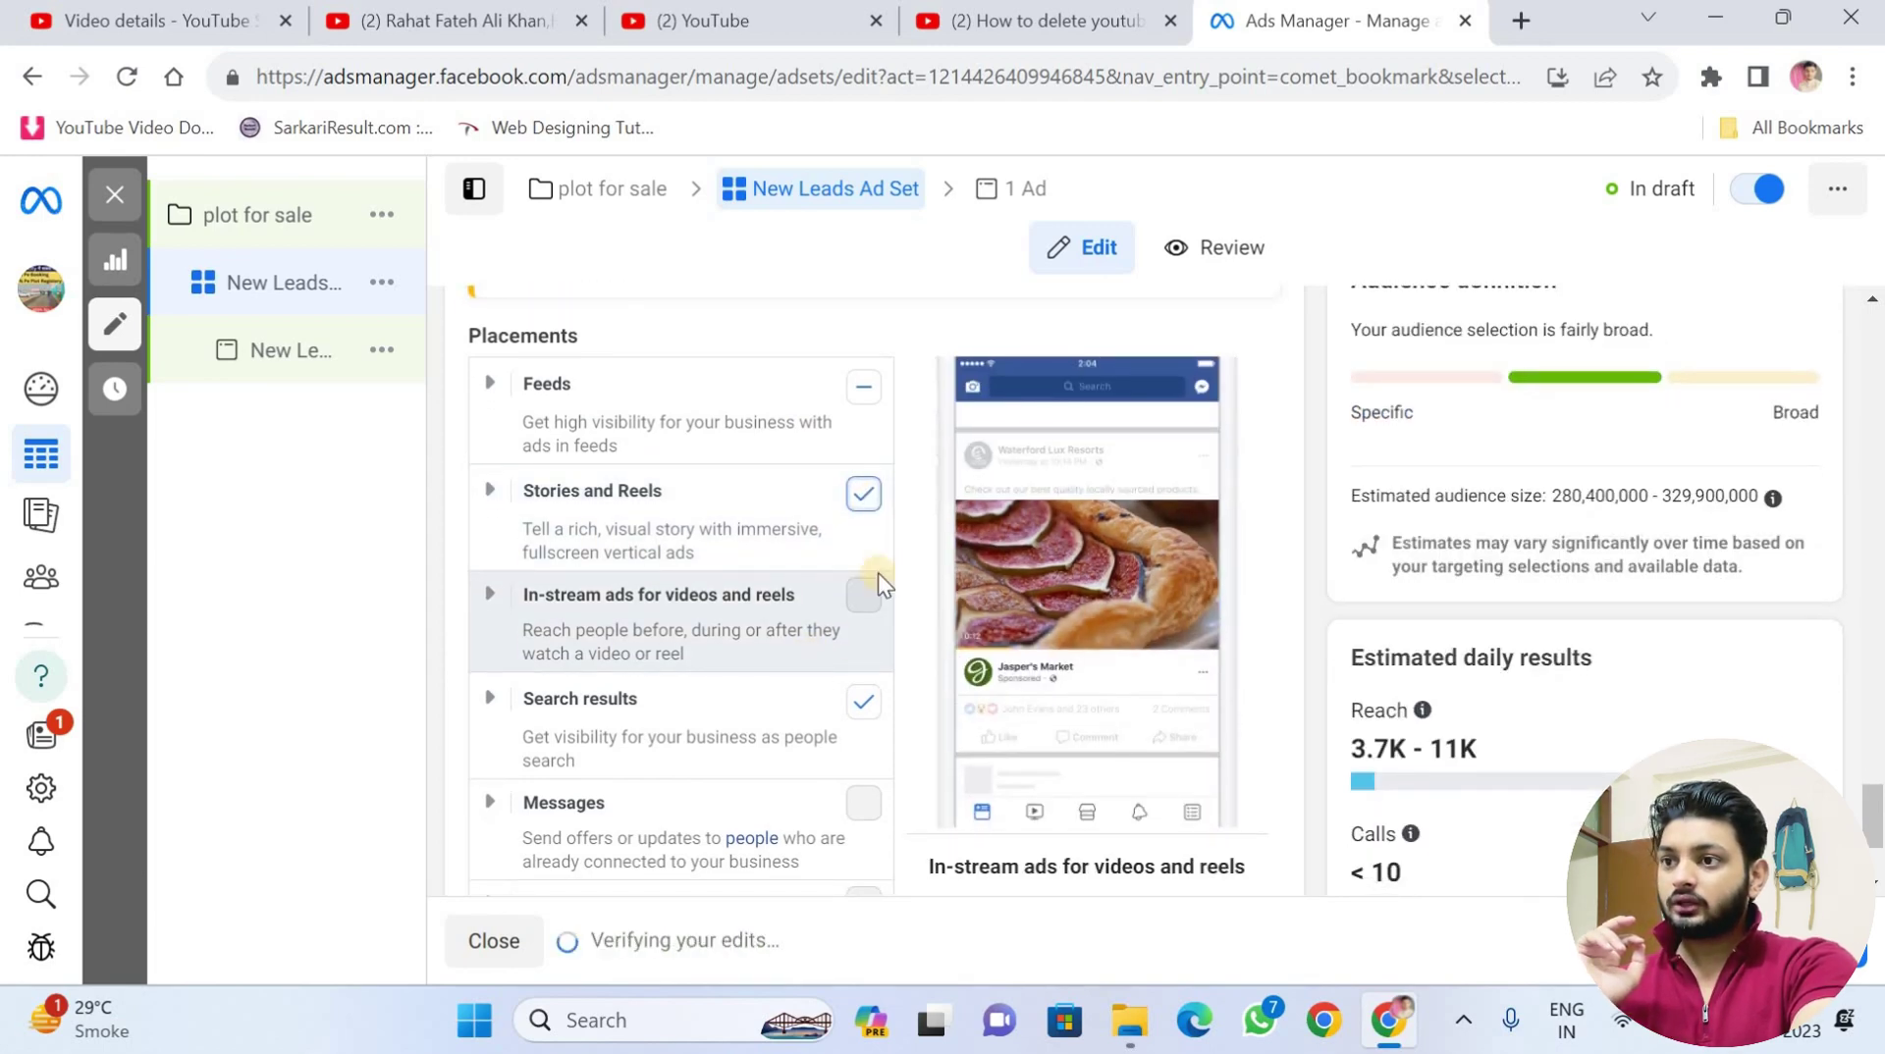
pyautogui.click(864, 499)
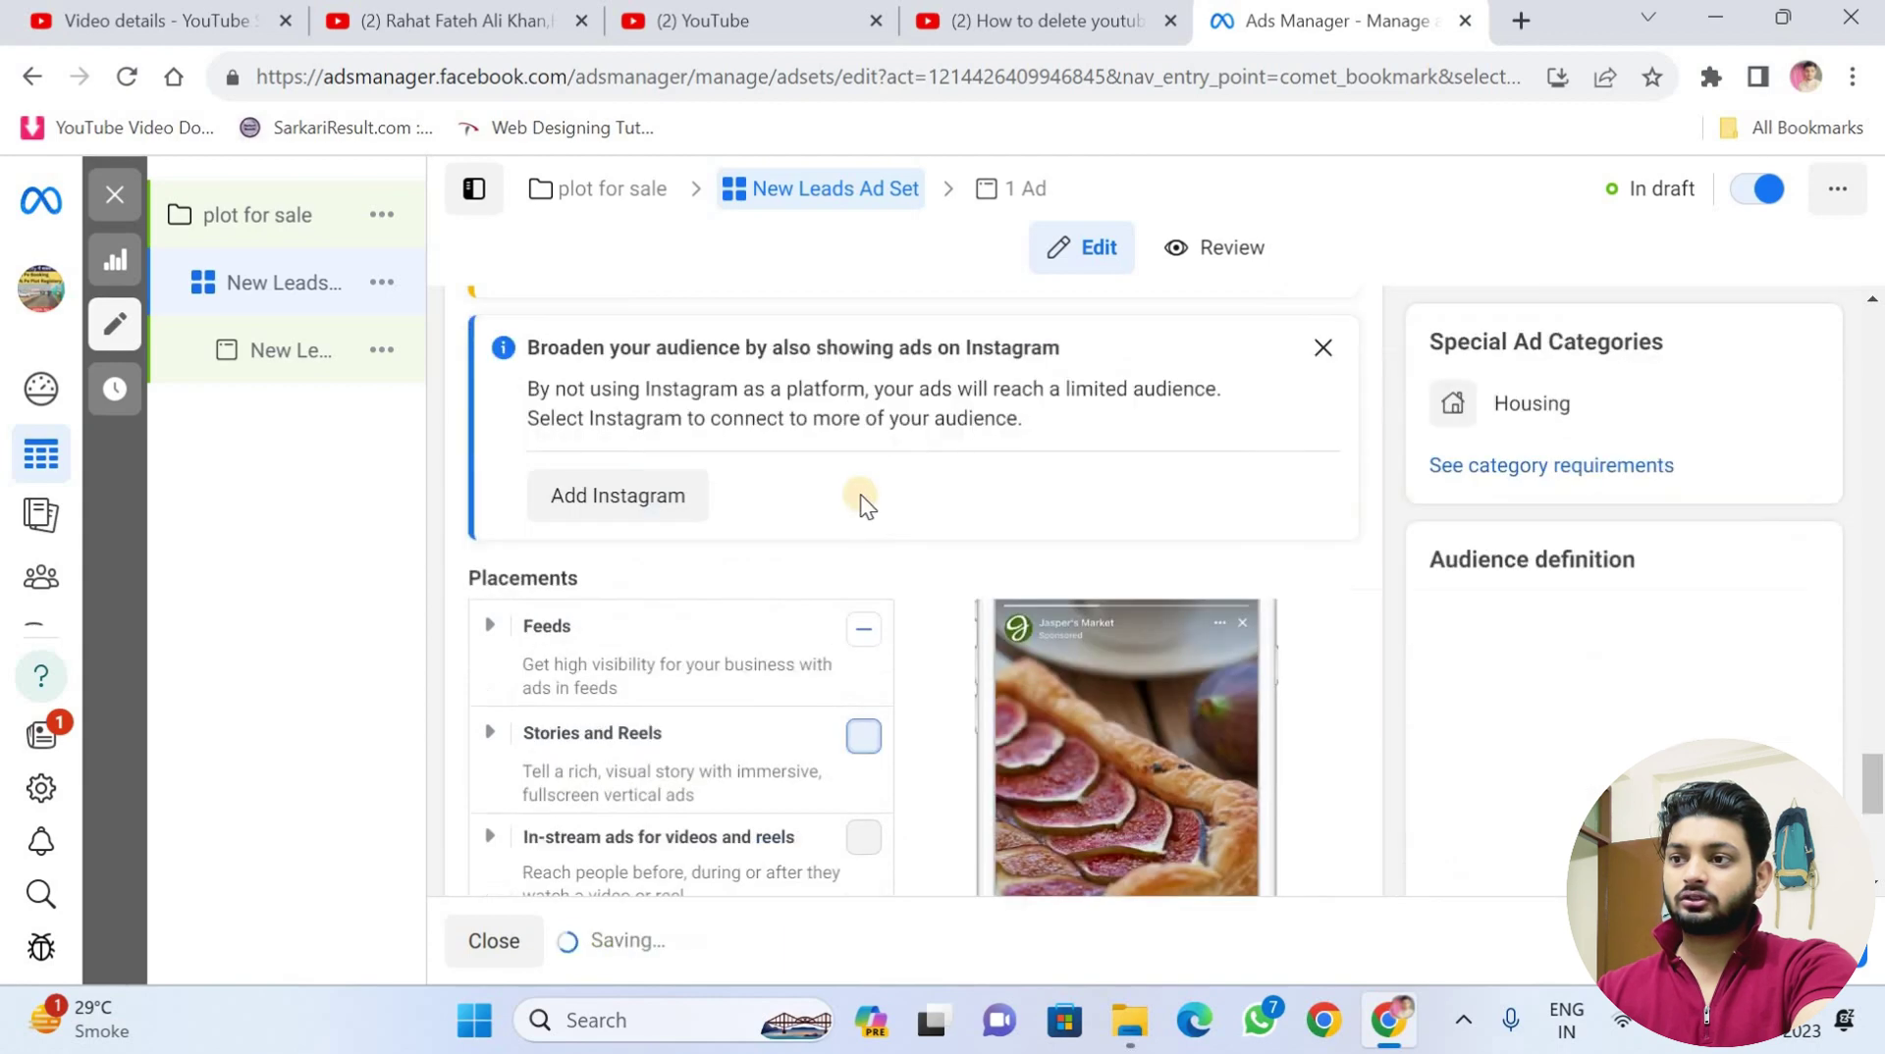
pyautogui.scroll(-2, 876, 585)
pyautogui.click(867, 562)
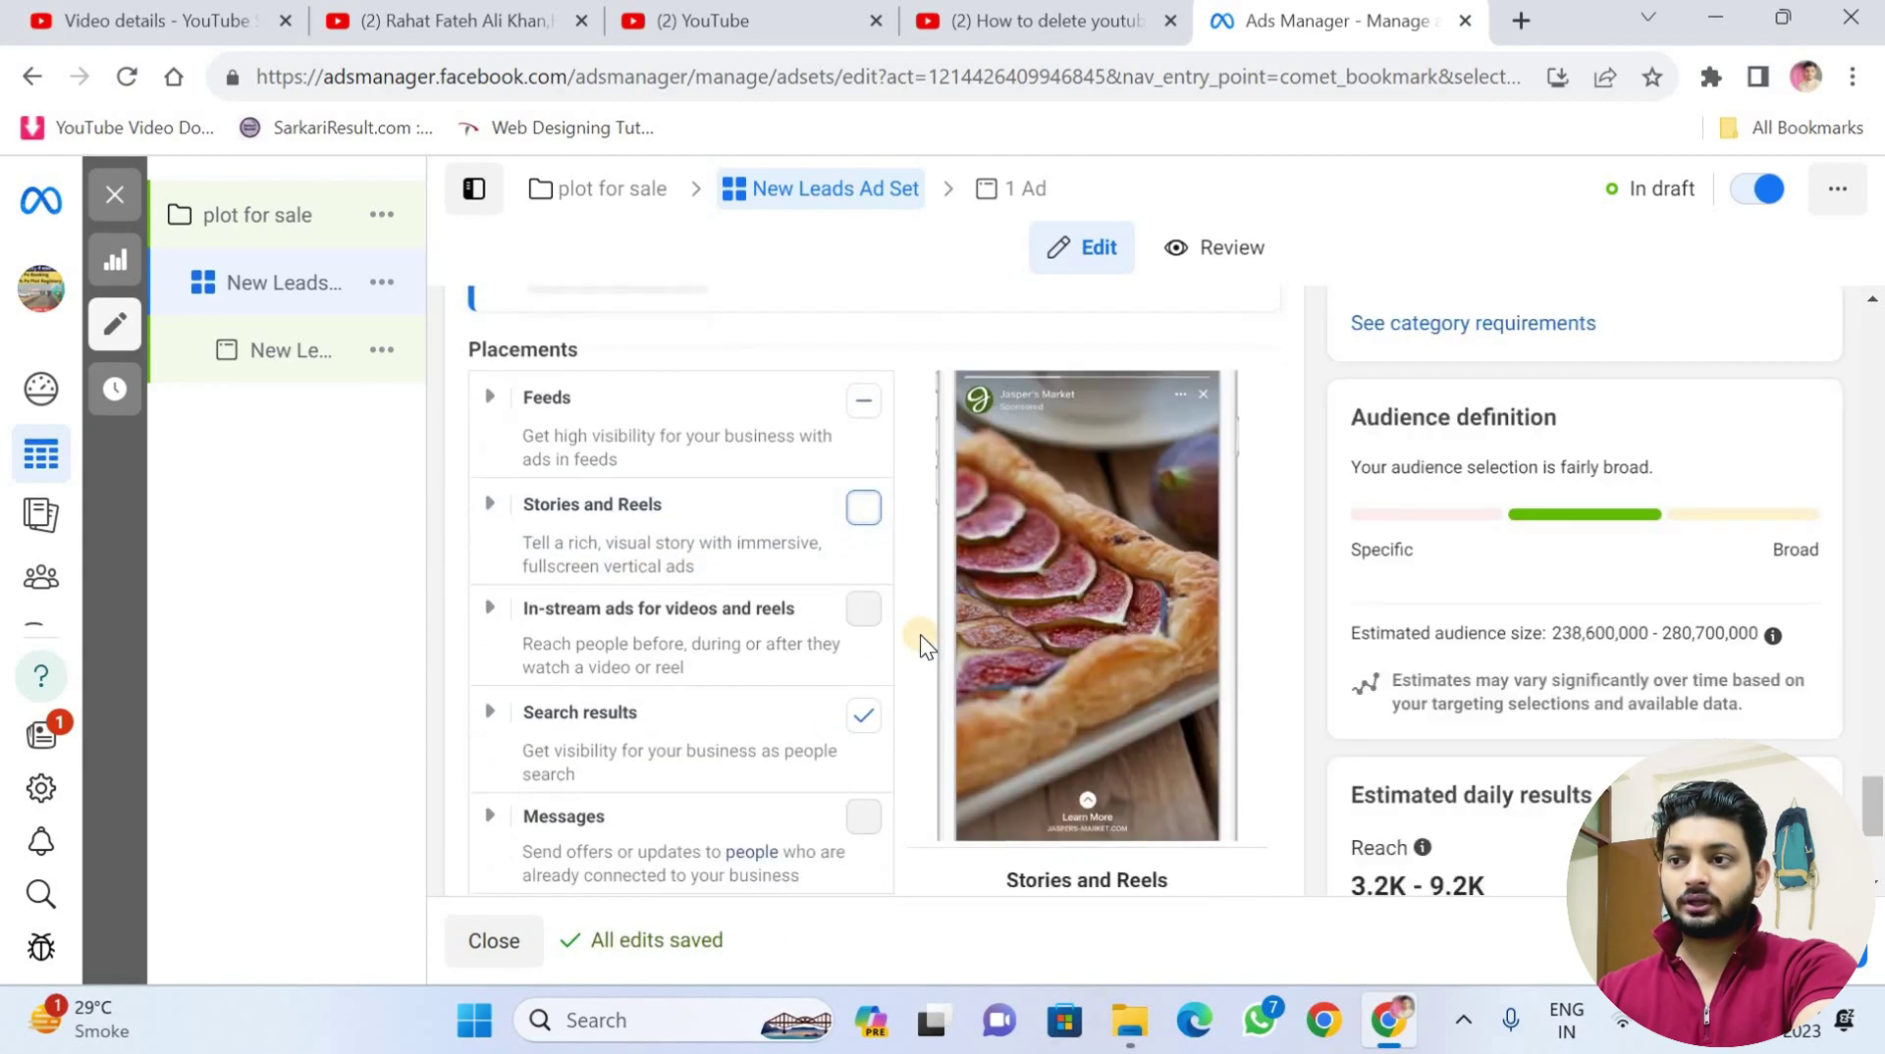
# - Review the ad set's placement categories, from Feeds through Apps and sites, and the estimated daily results
pyautogui.scroll(-1, 920, 635)
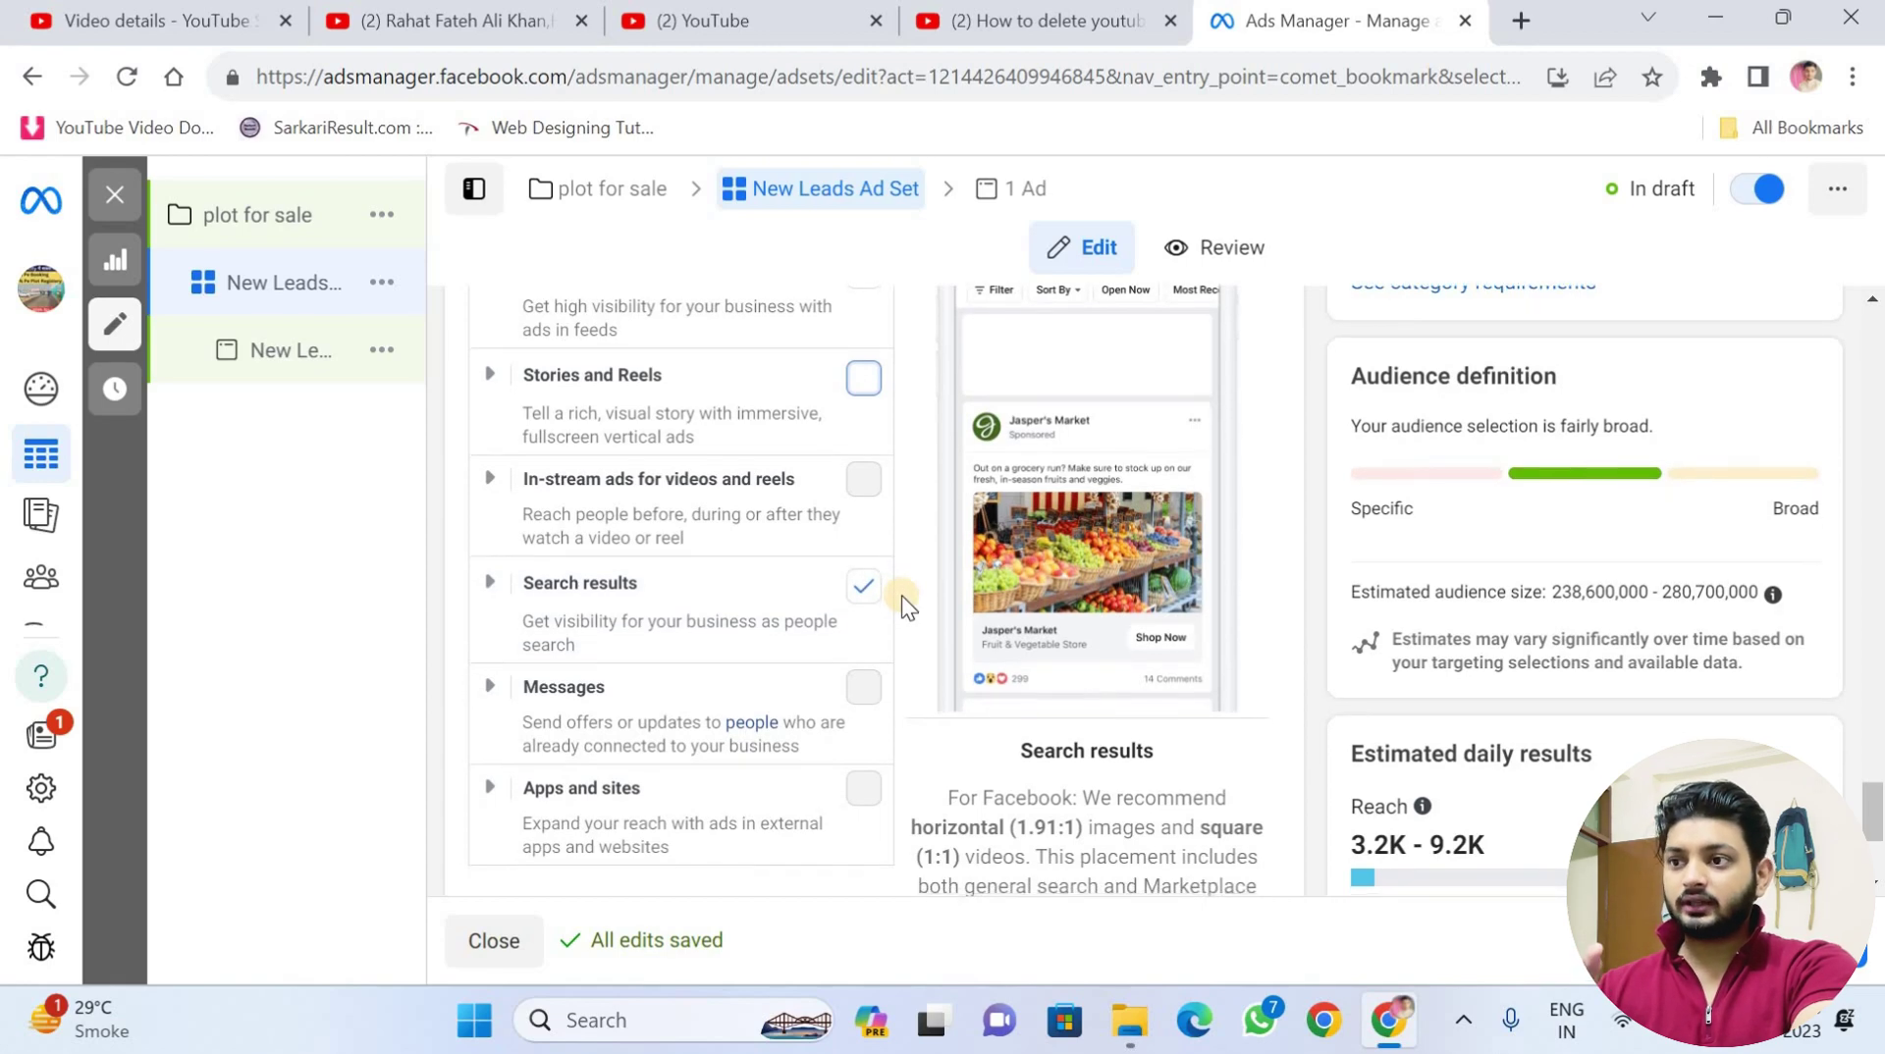
pyautogui.scroll(1, 901, 595)
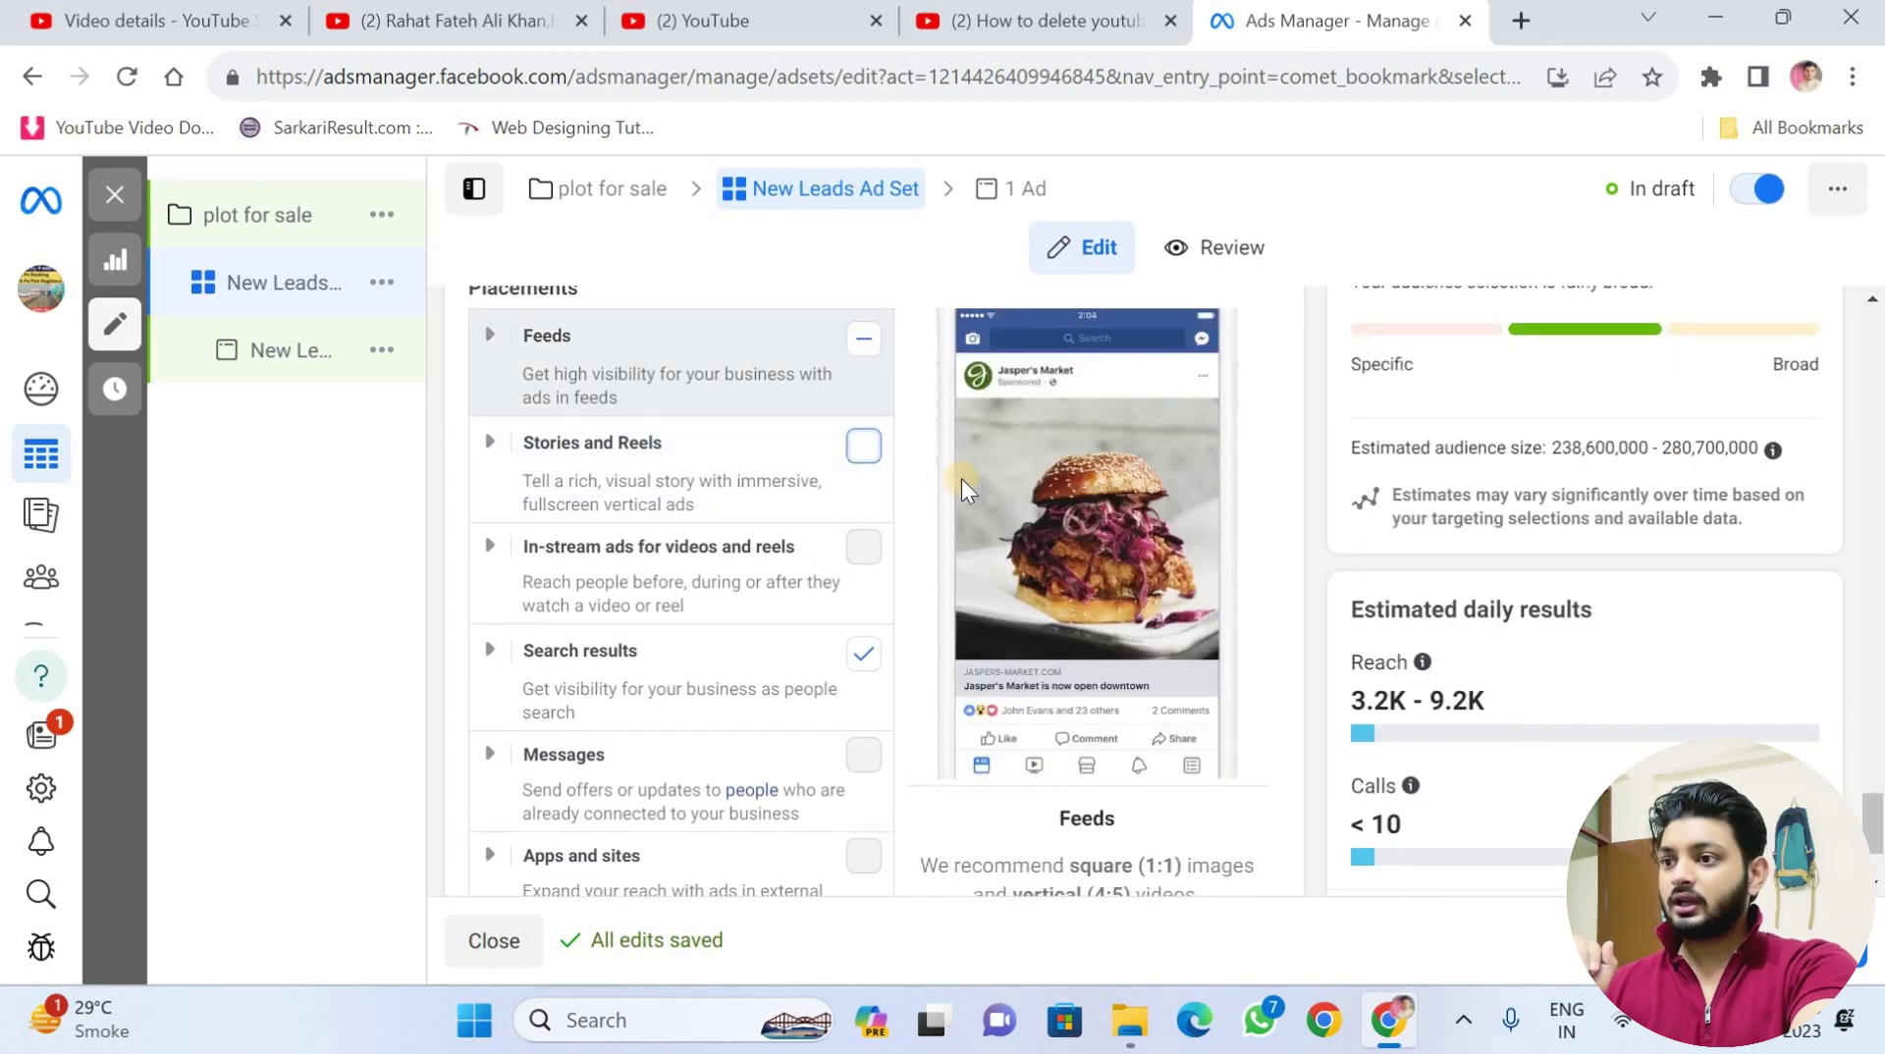
pyautogui.scroll(-3, 962, 479)
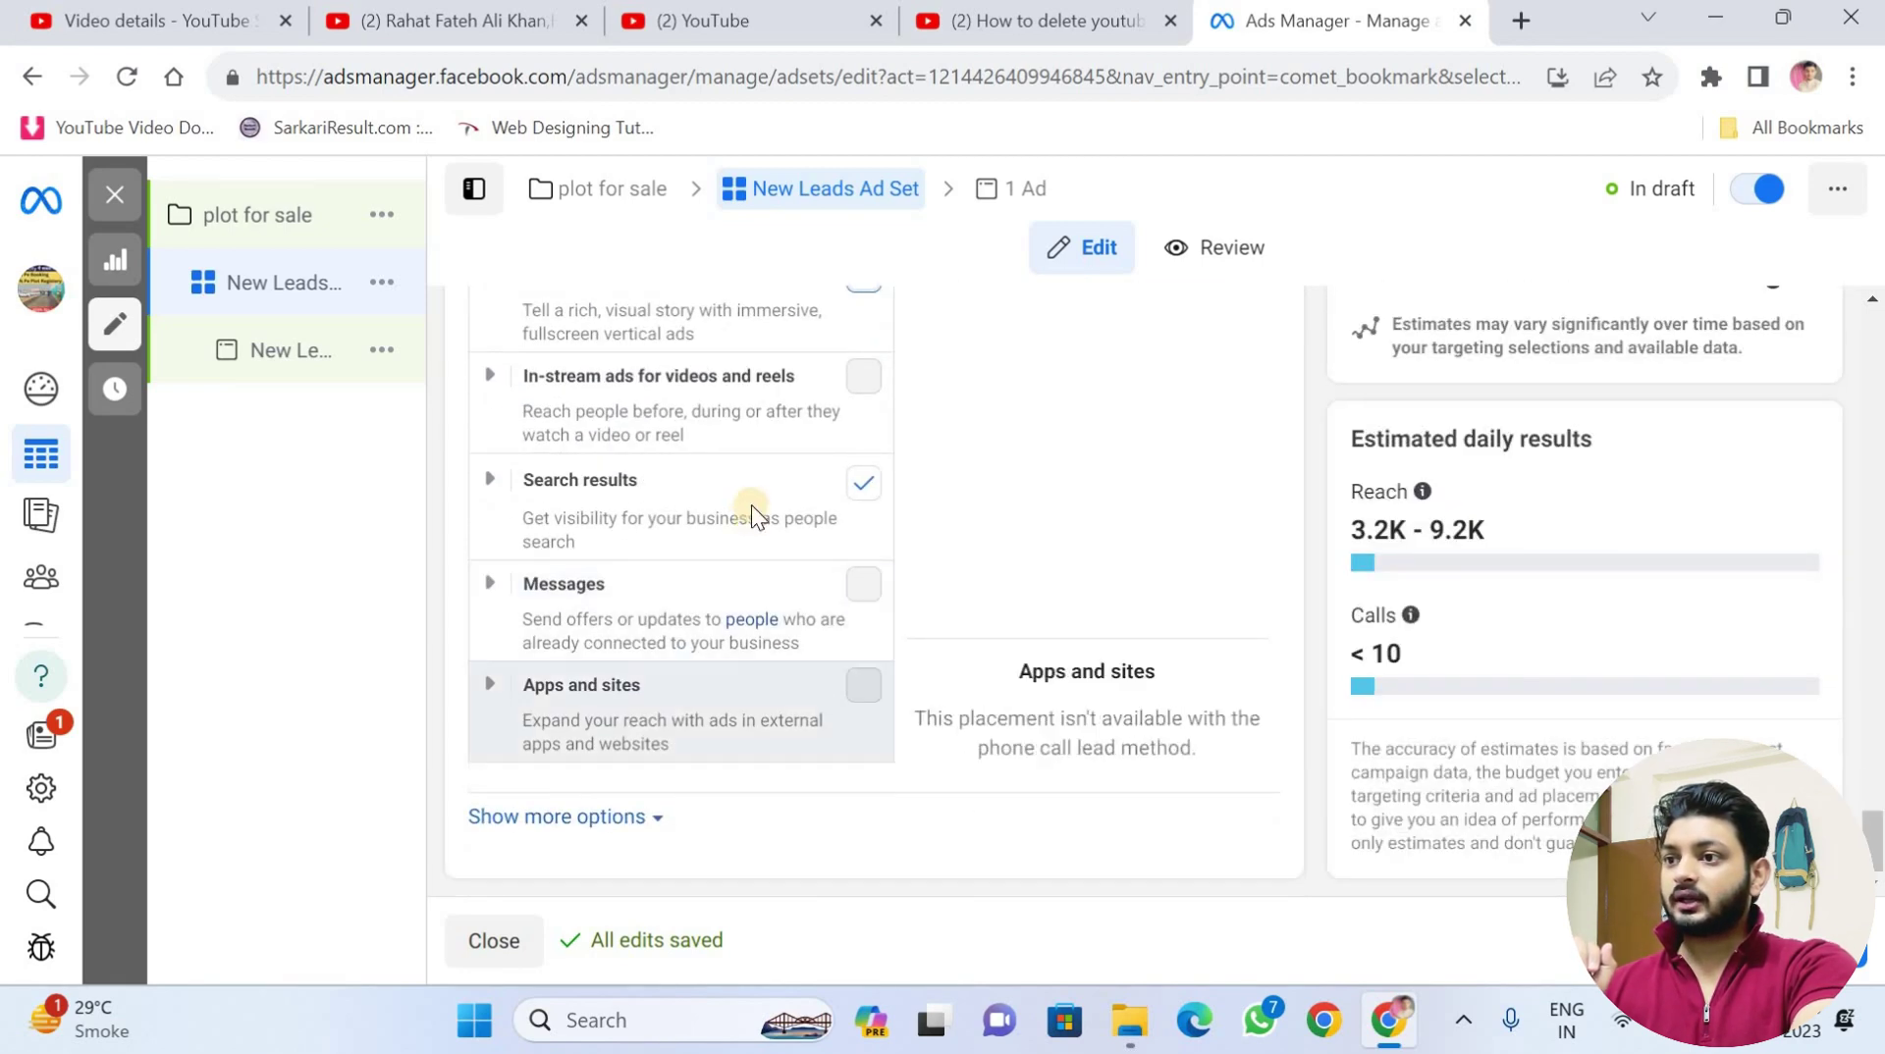
pyautogui.scroll(2, 751, 505)
pyautogui.scroll(1, 751, 505)
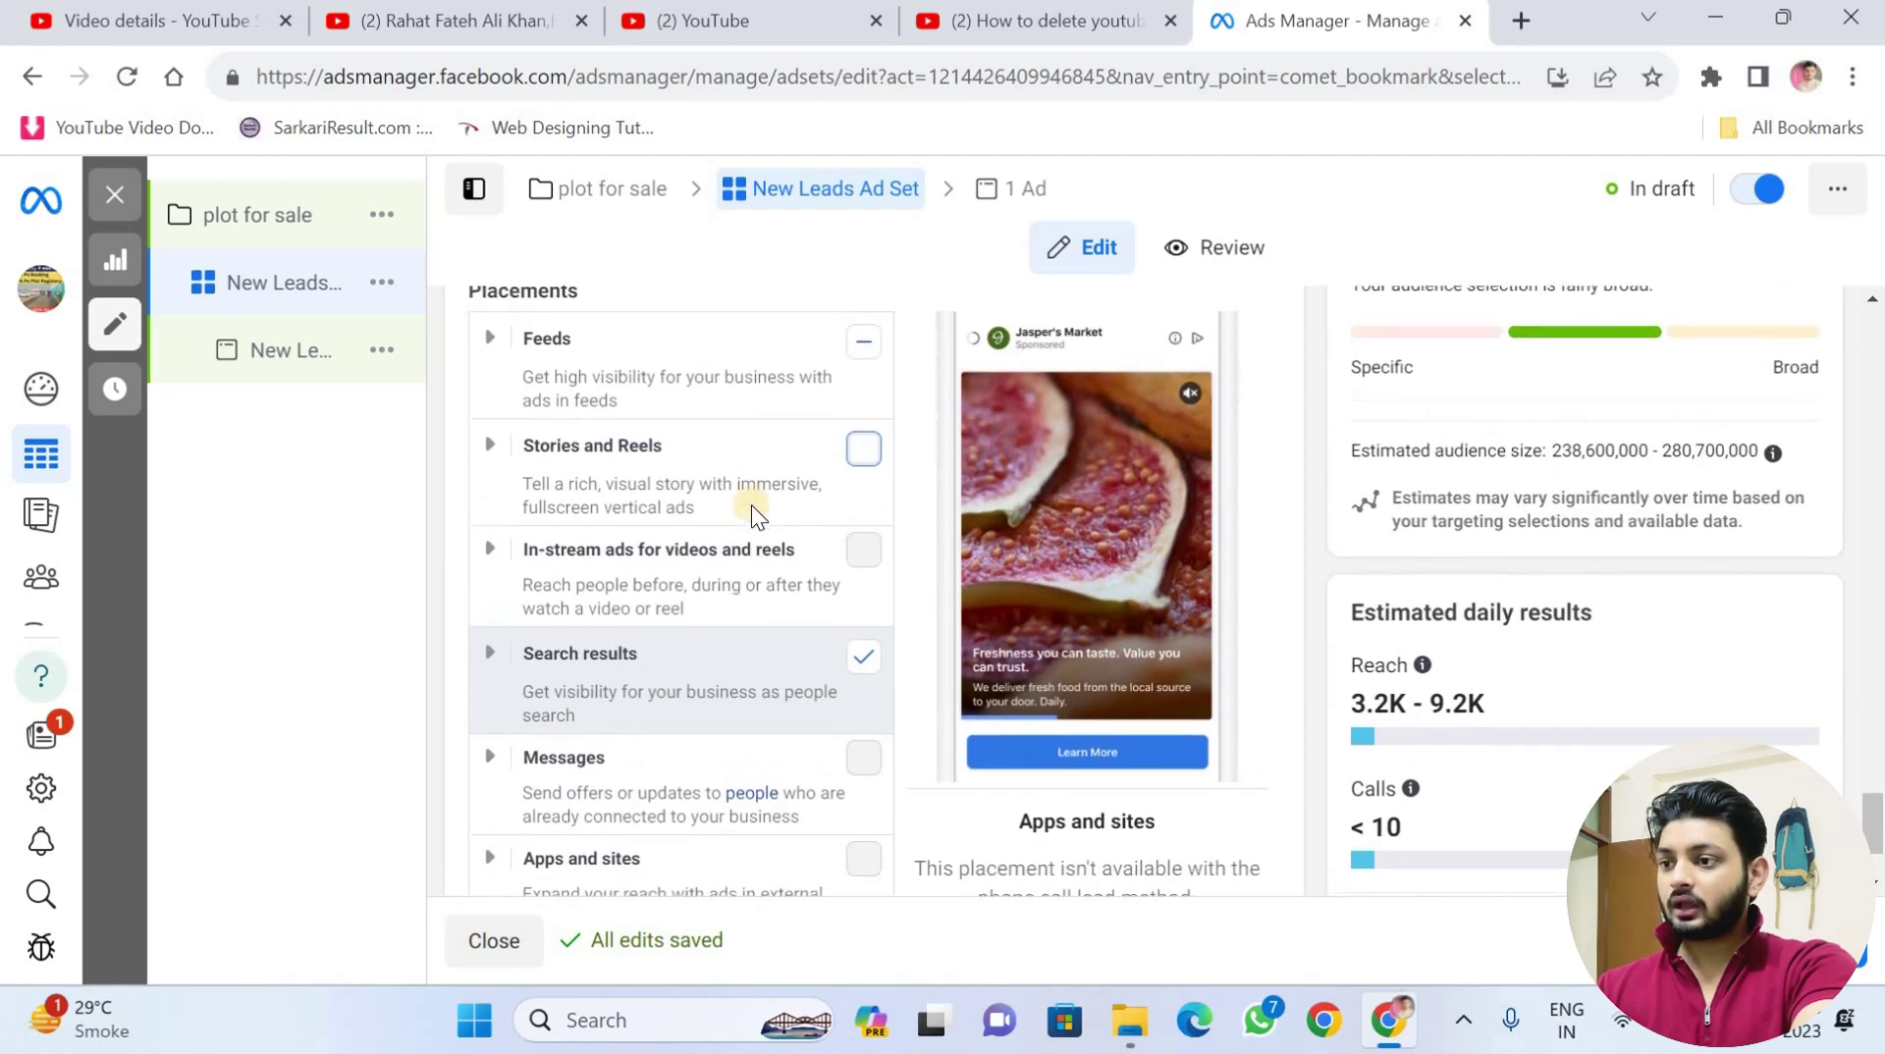
pyautogui.scroll(-3, 751, 505)
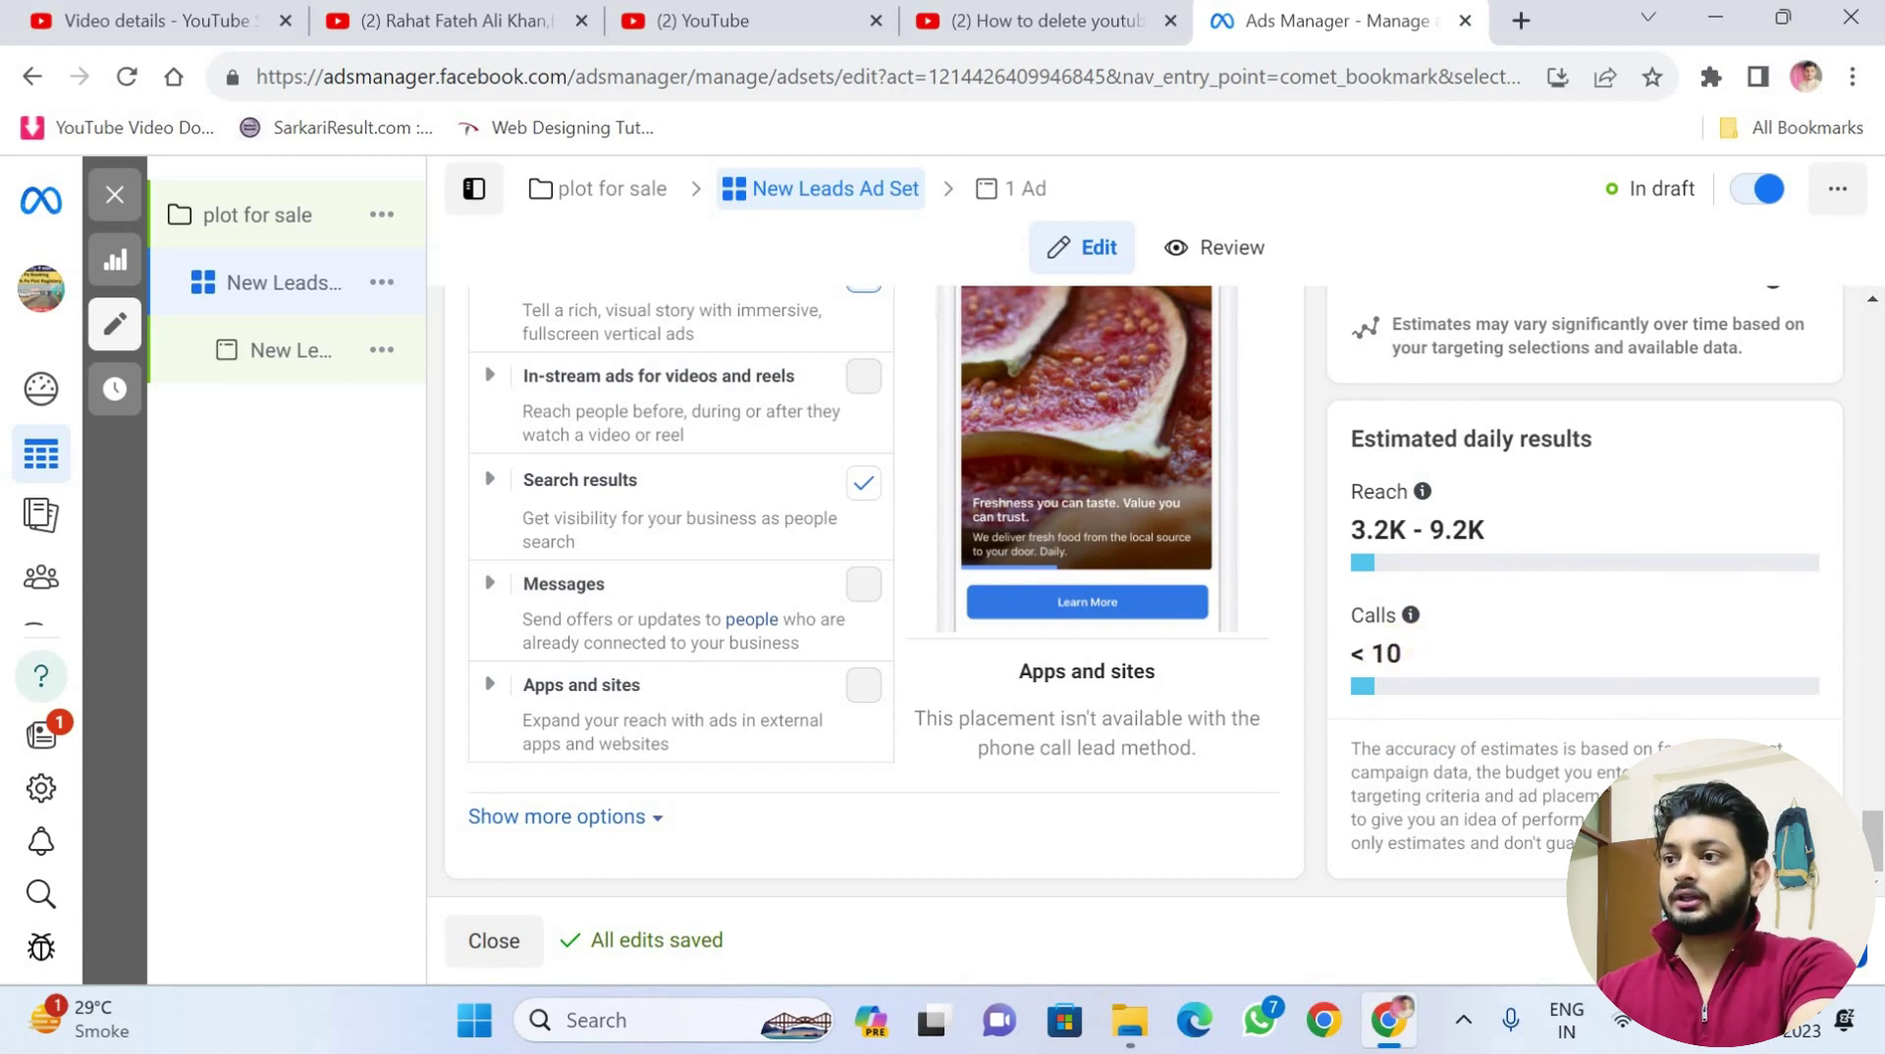
# - Open the ad under the leads ad set and rename it "plot for sale"
pyautogui.click(277, 349)
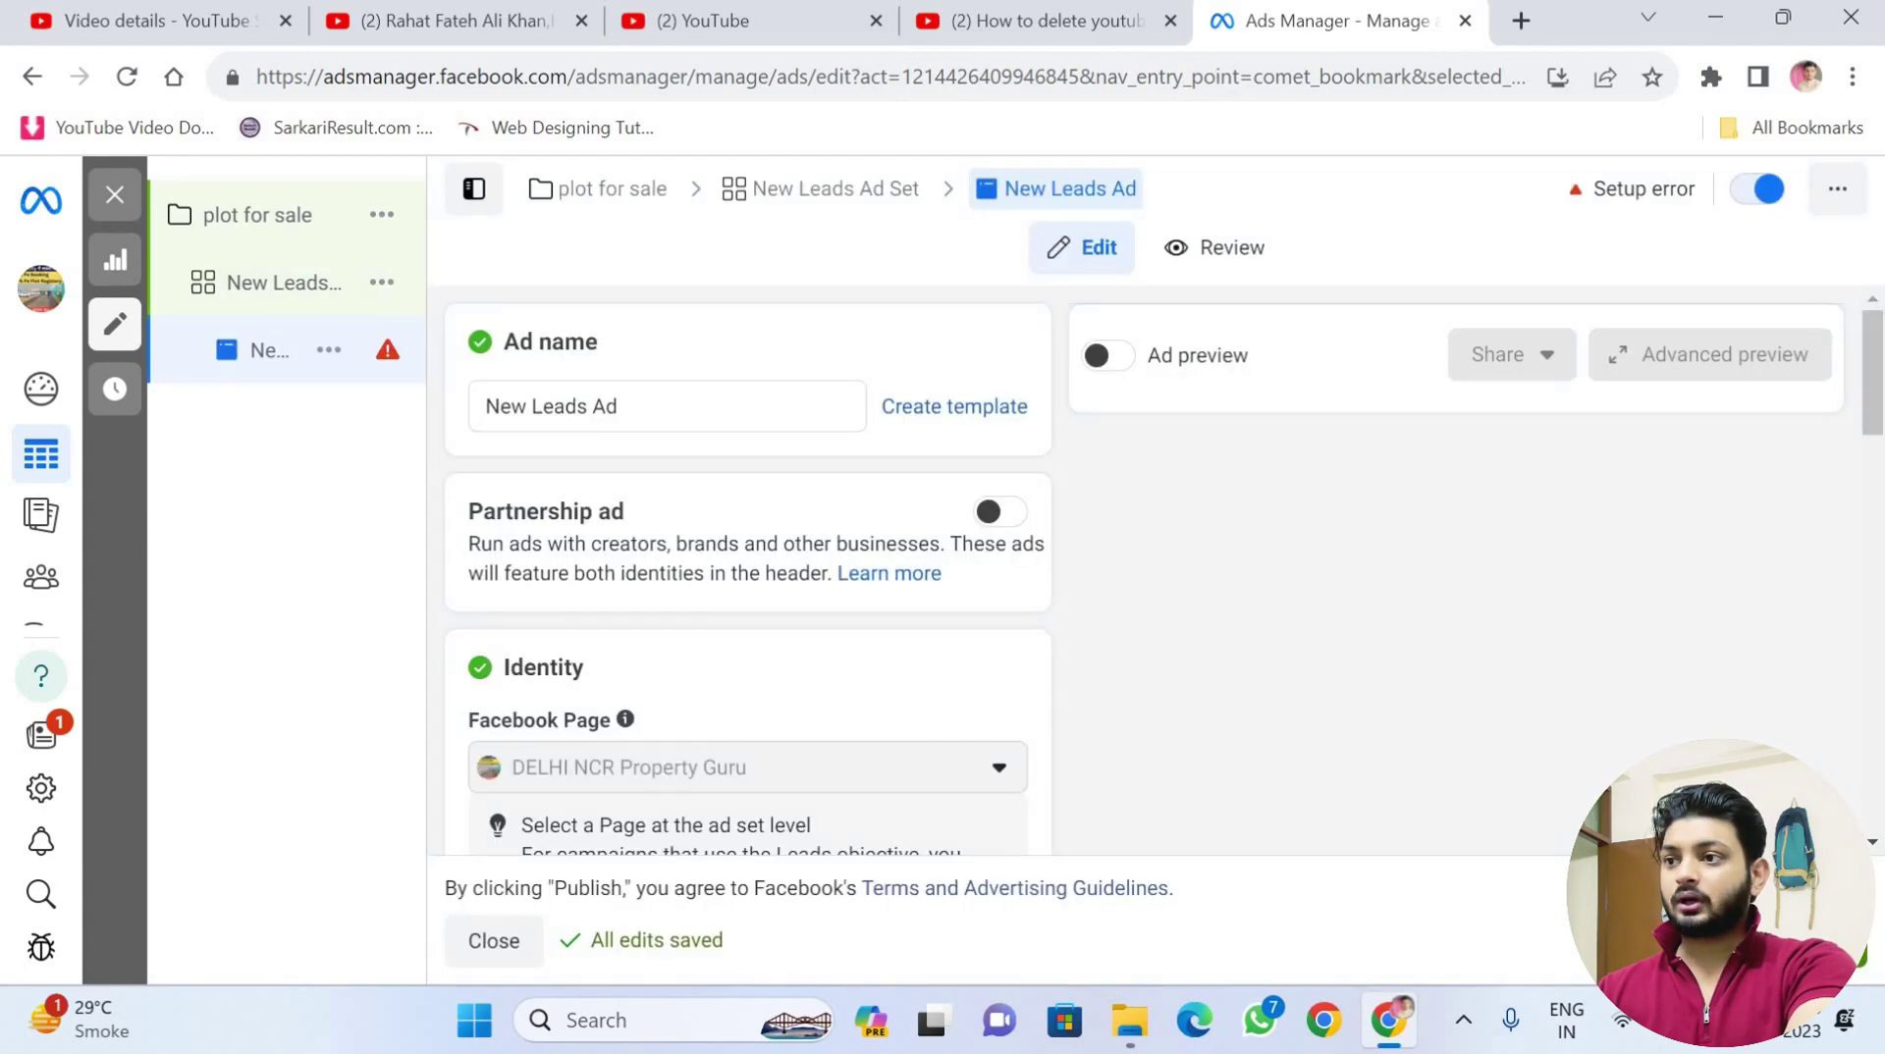
pyautogui.scroll(-2, 919, 695)
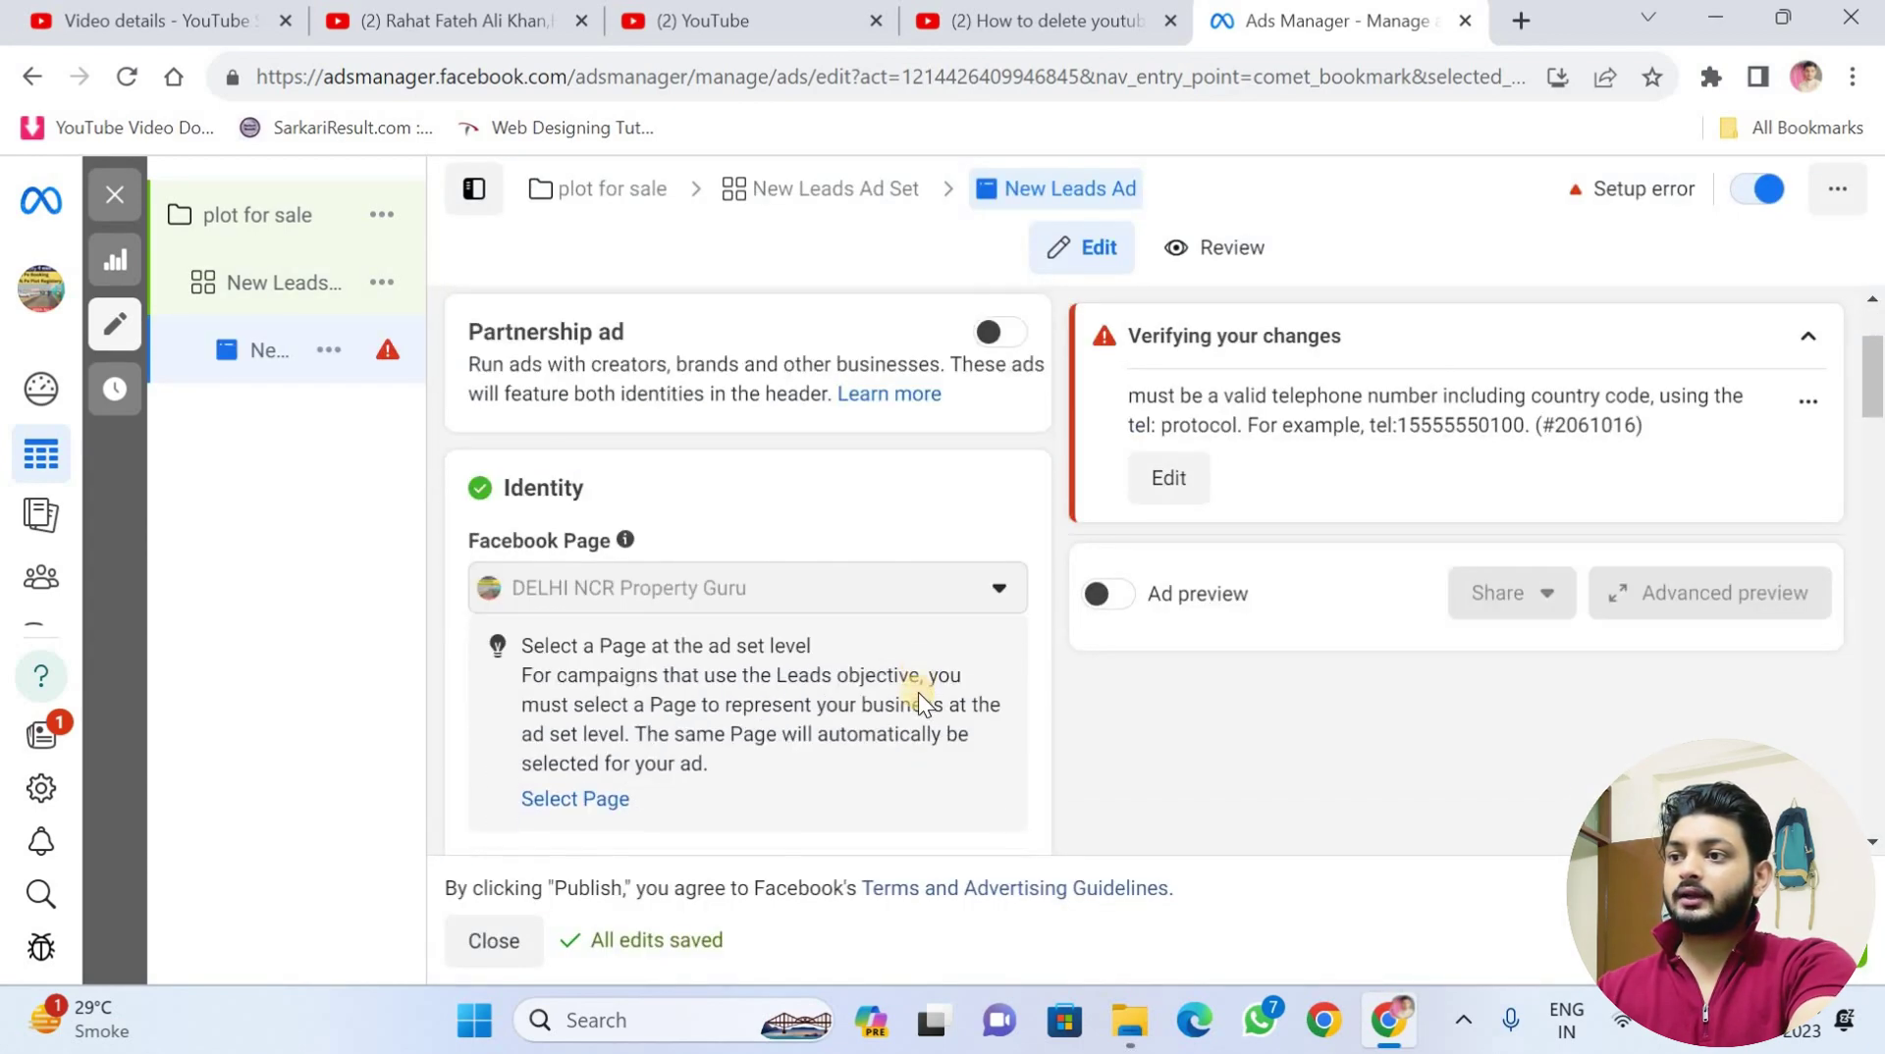
pyautogui.scroll(2, 917, 692)
pyautogui.tripleClick(616, 400)
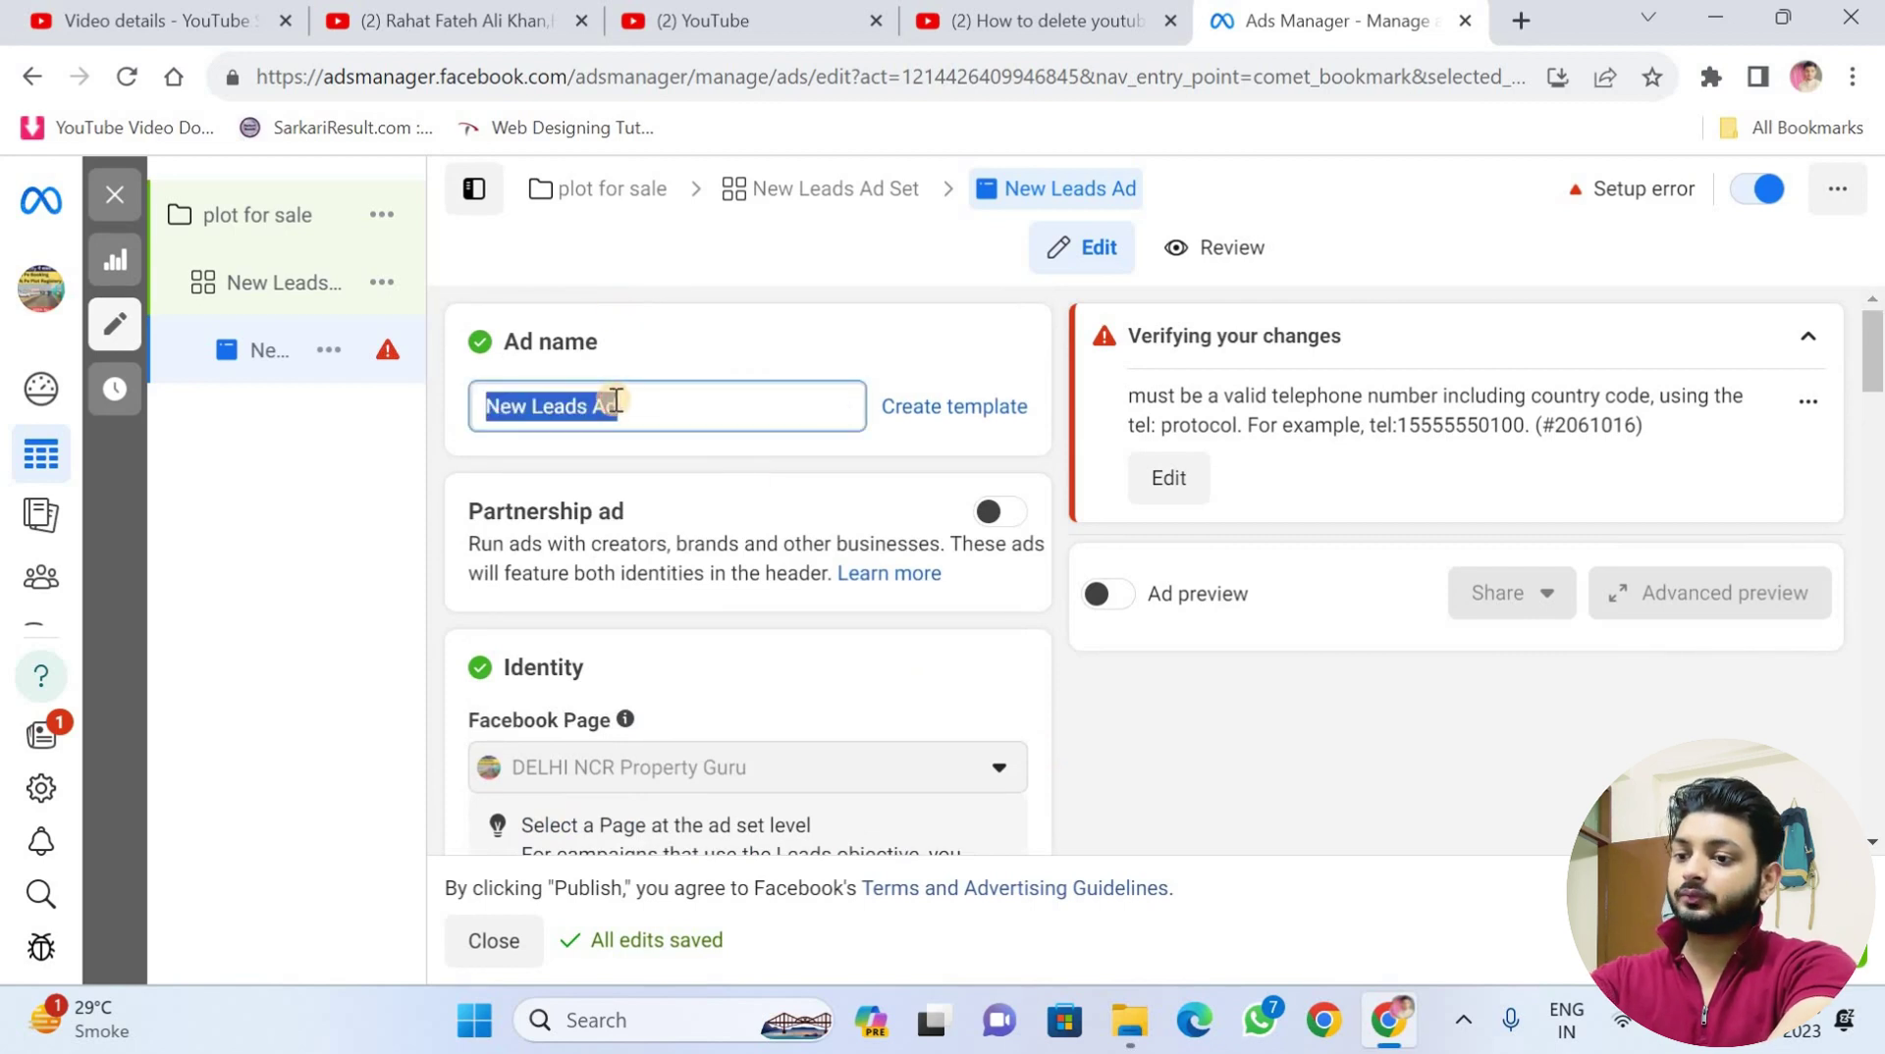
pyautogui.write('plot fo')
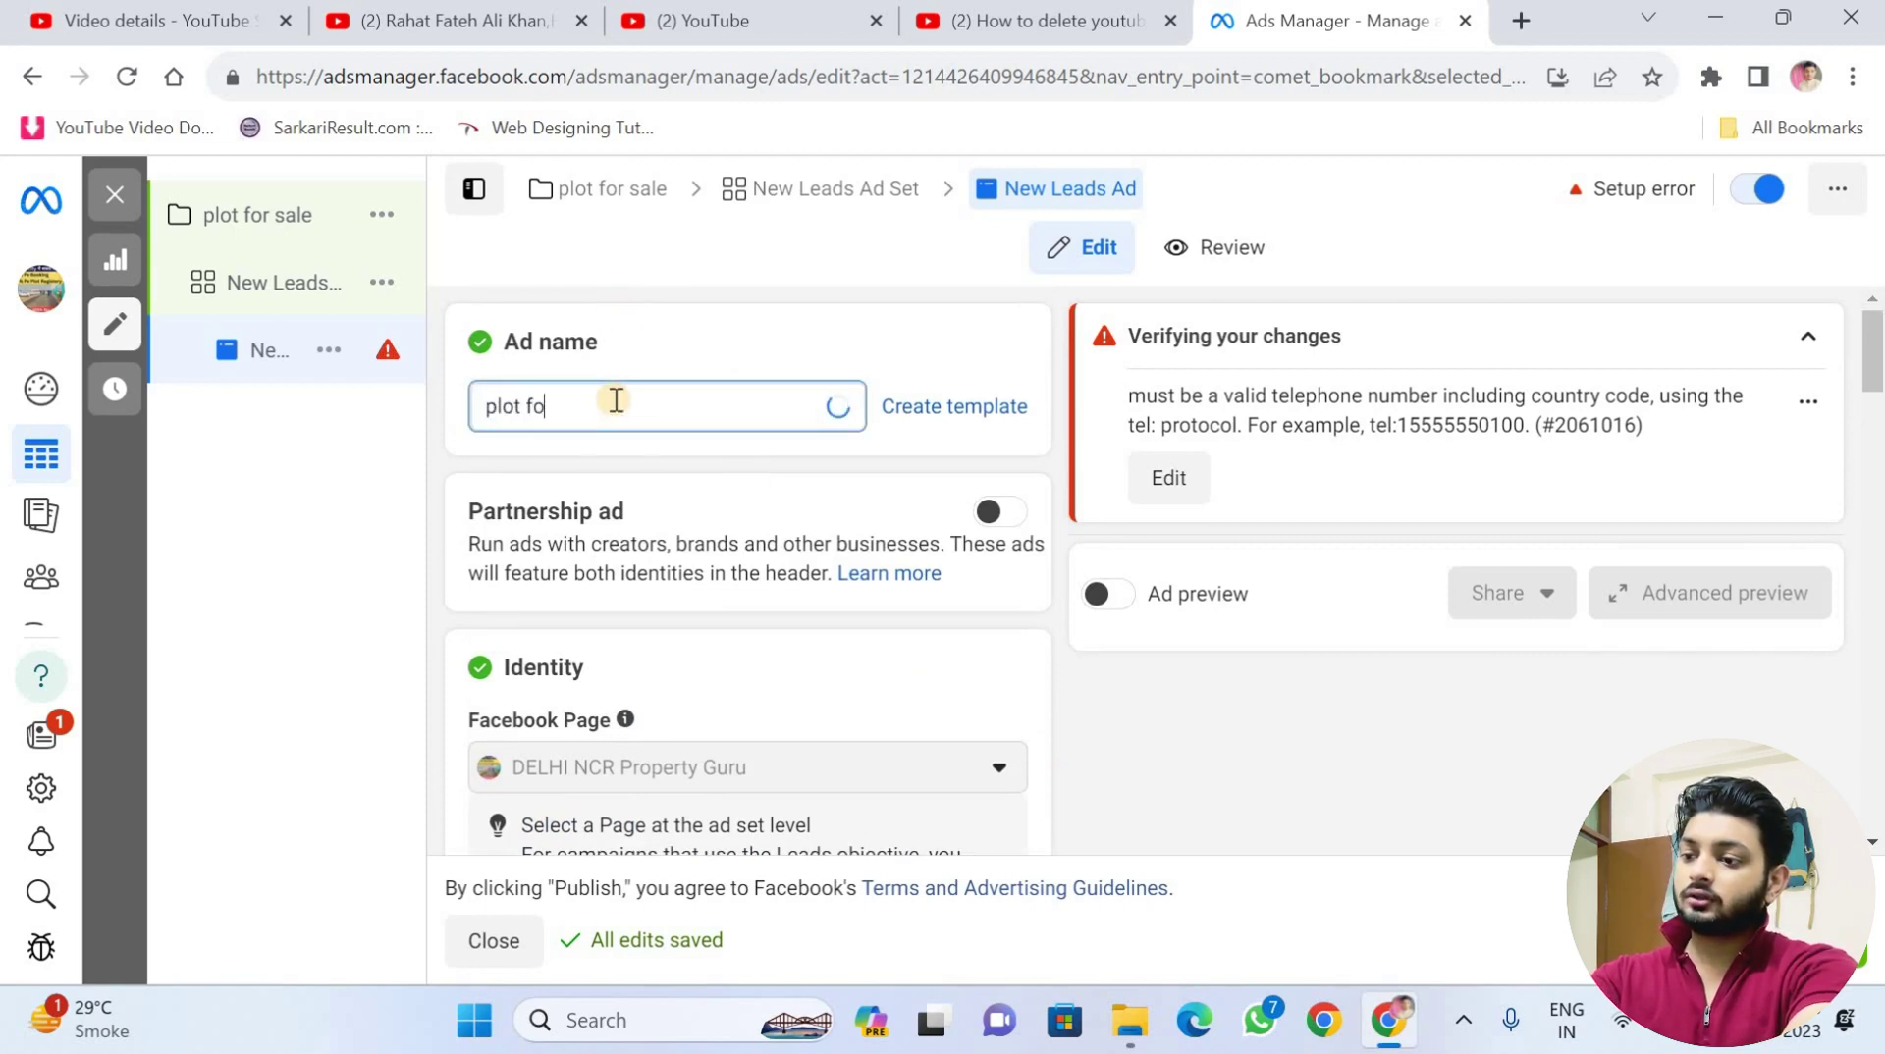
pyautogui.write('r sale')
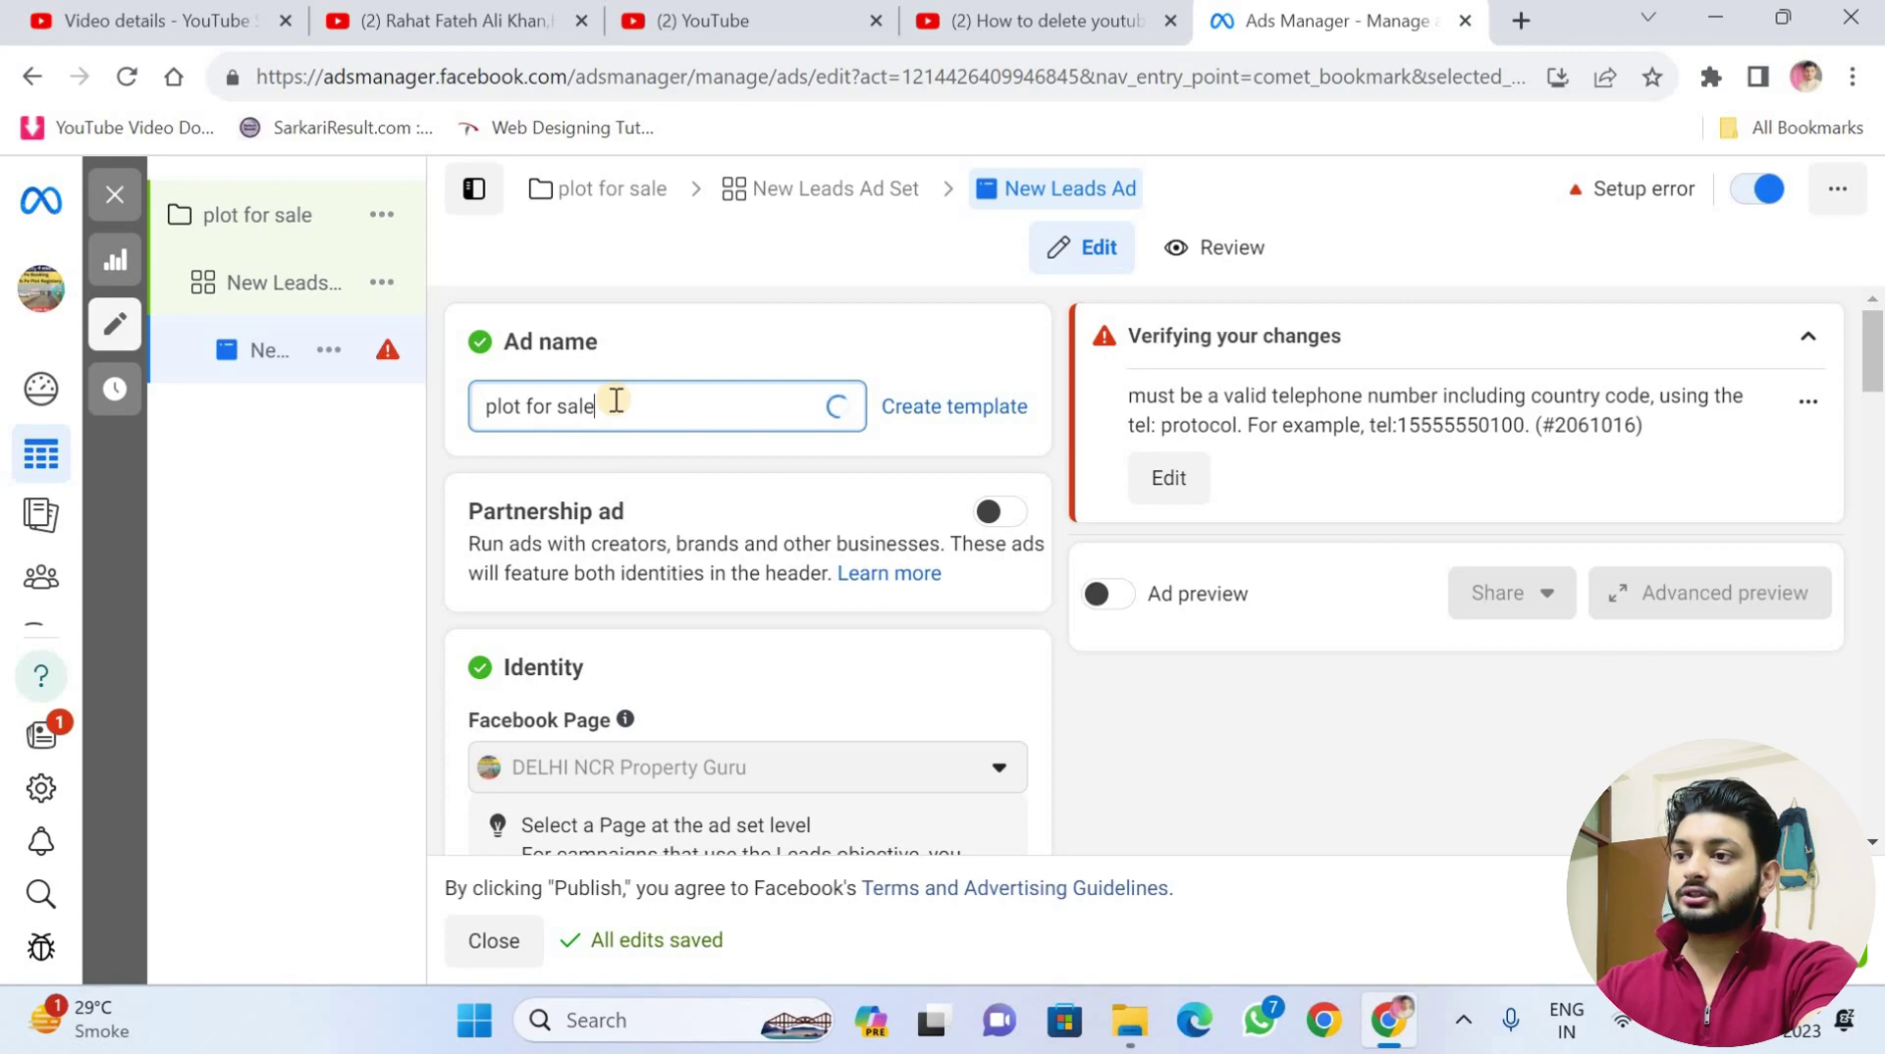
# - Add the account video "ad run .mp4" as the ad creative's media for all placements
pyautogui.scroll(-5, 929, 635)
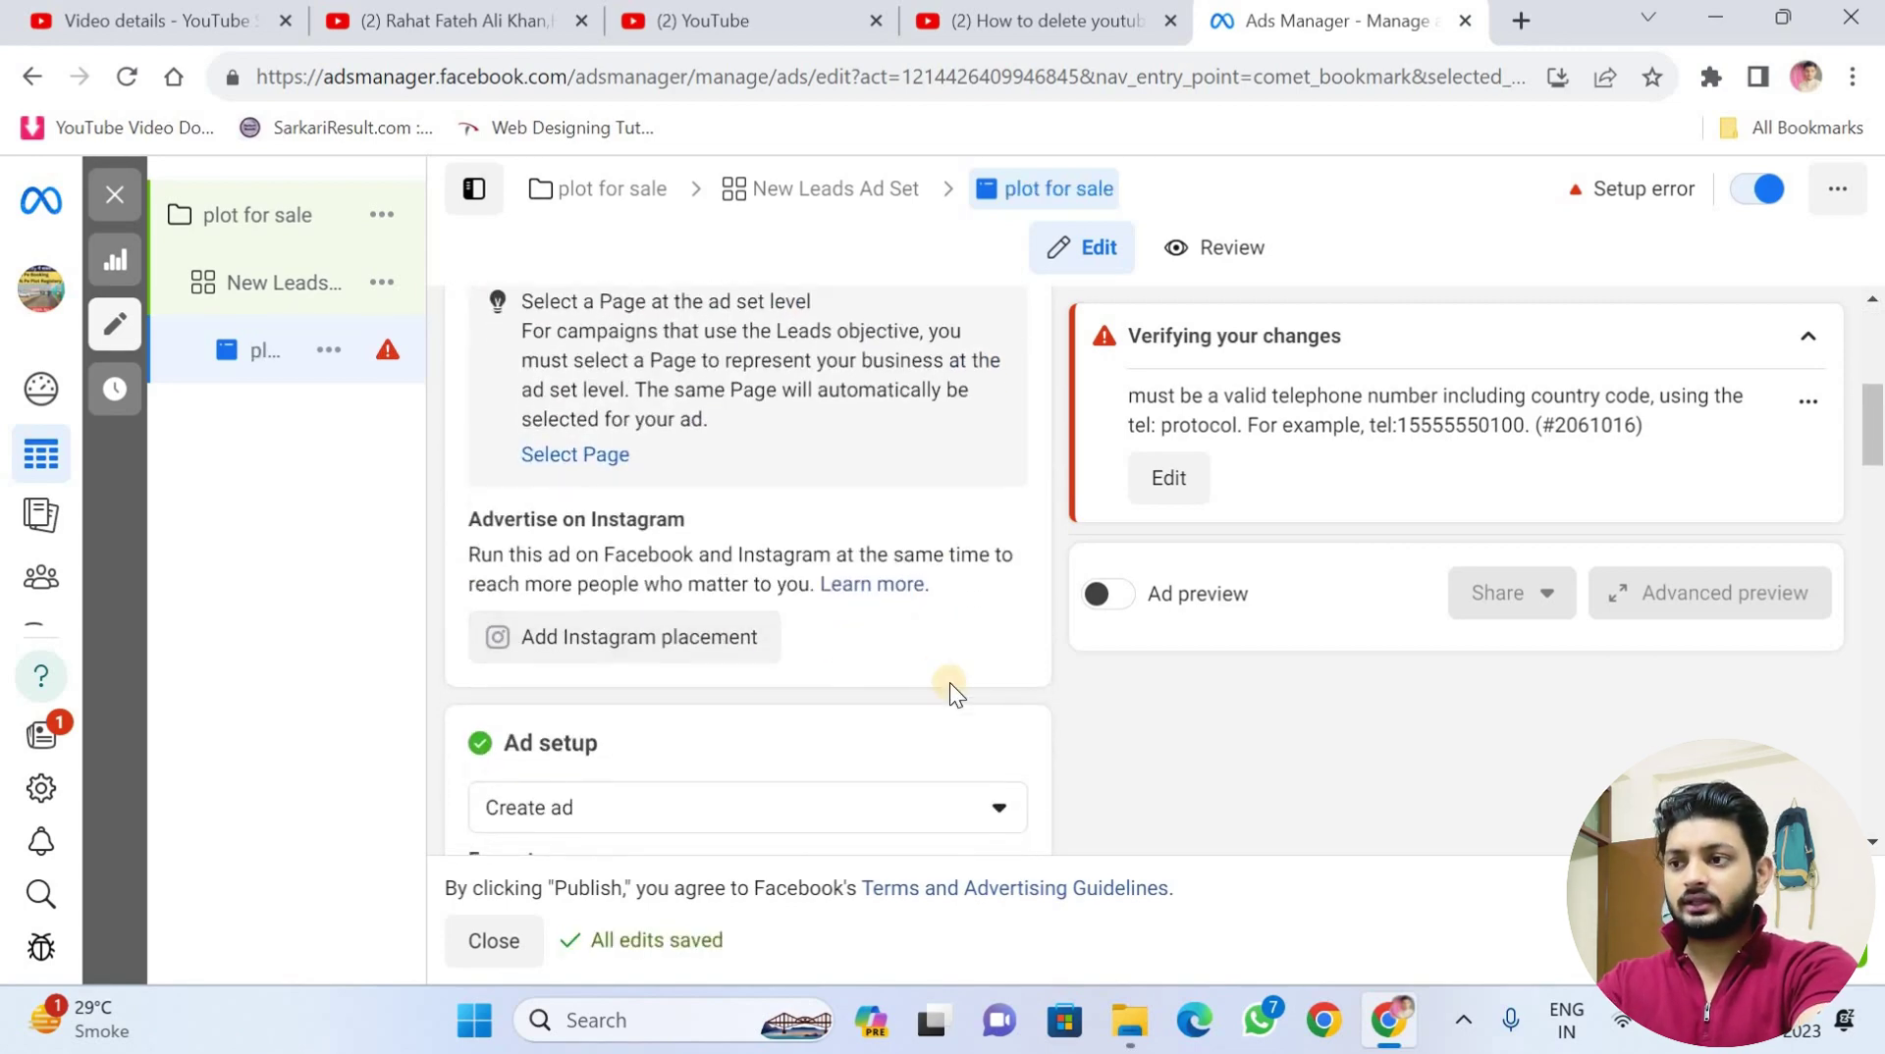
pyautogui.scroll(-3, 950, 687)
pyautogui.scroll(-2, 950, 691)
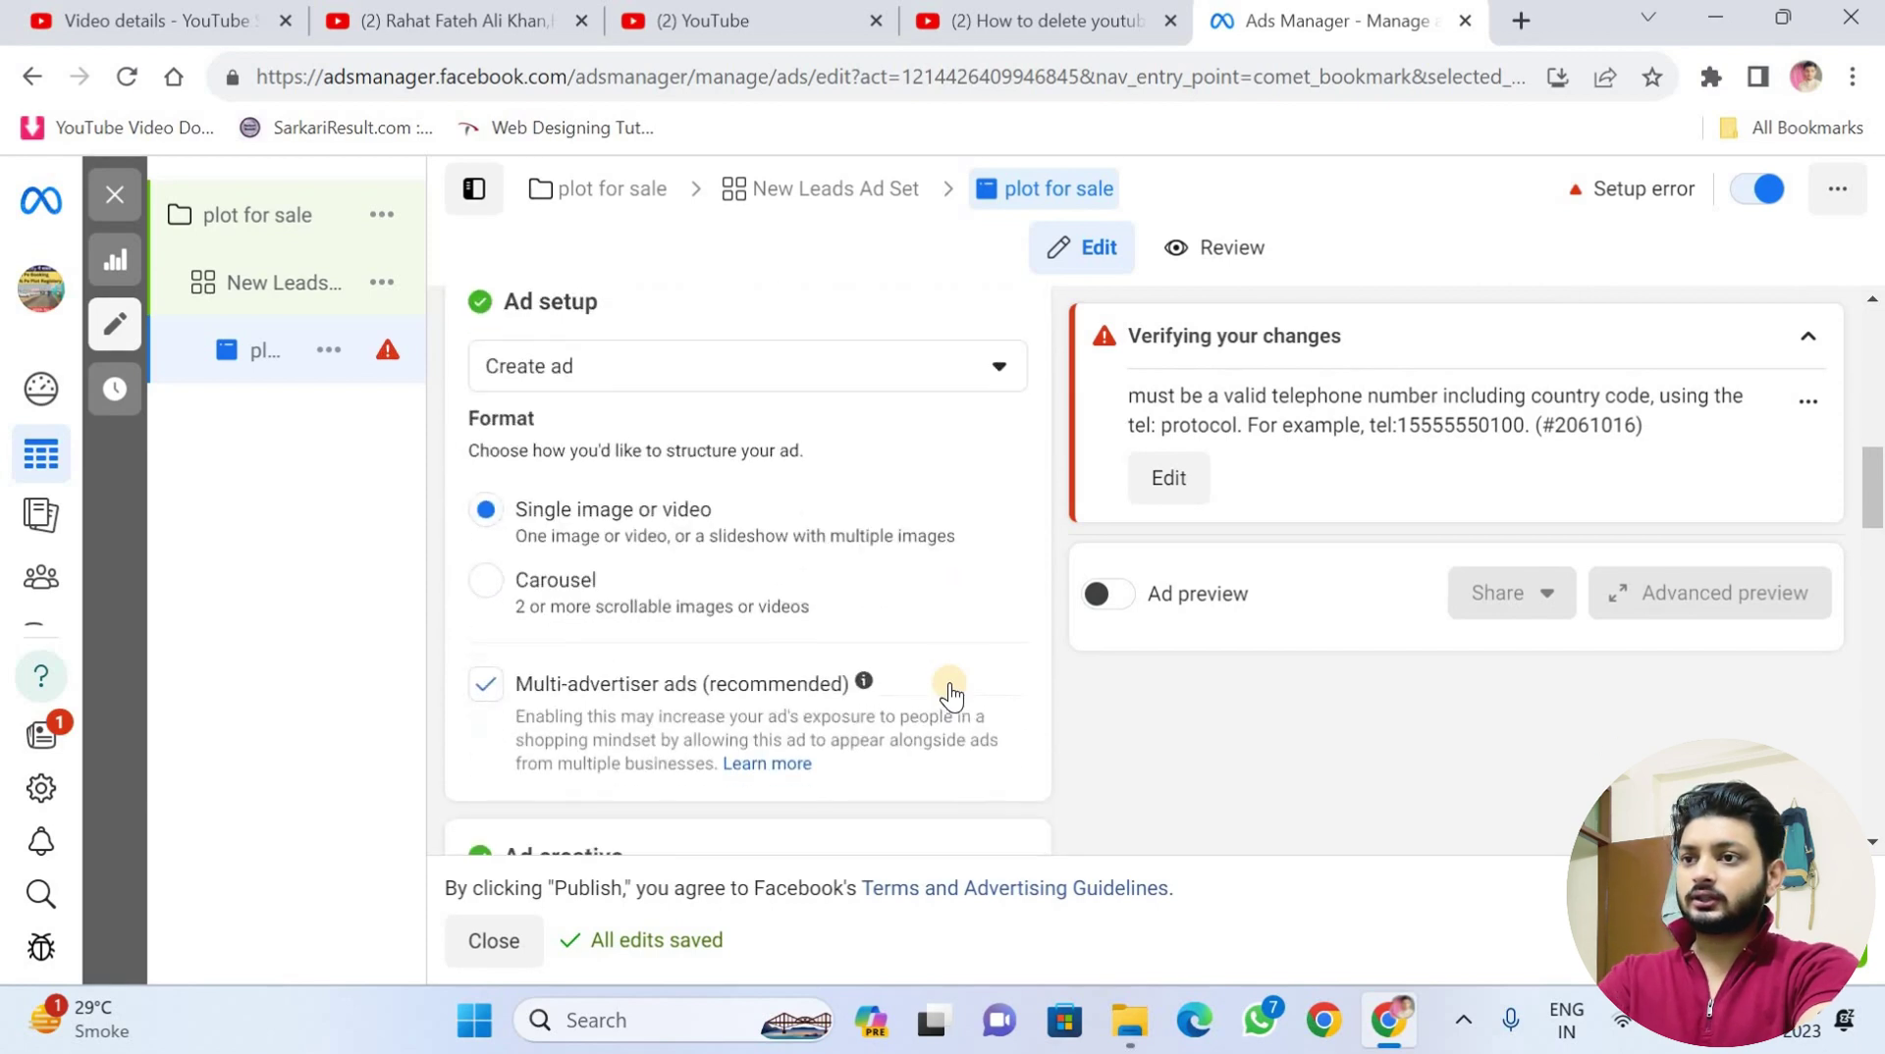
pyautogui.scroll(-1, 951, 687)
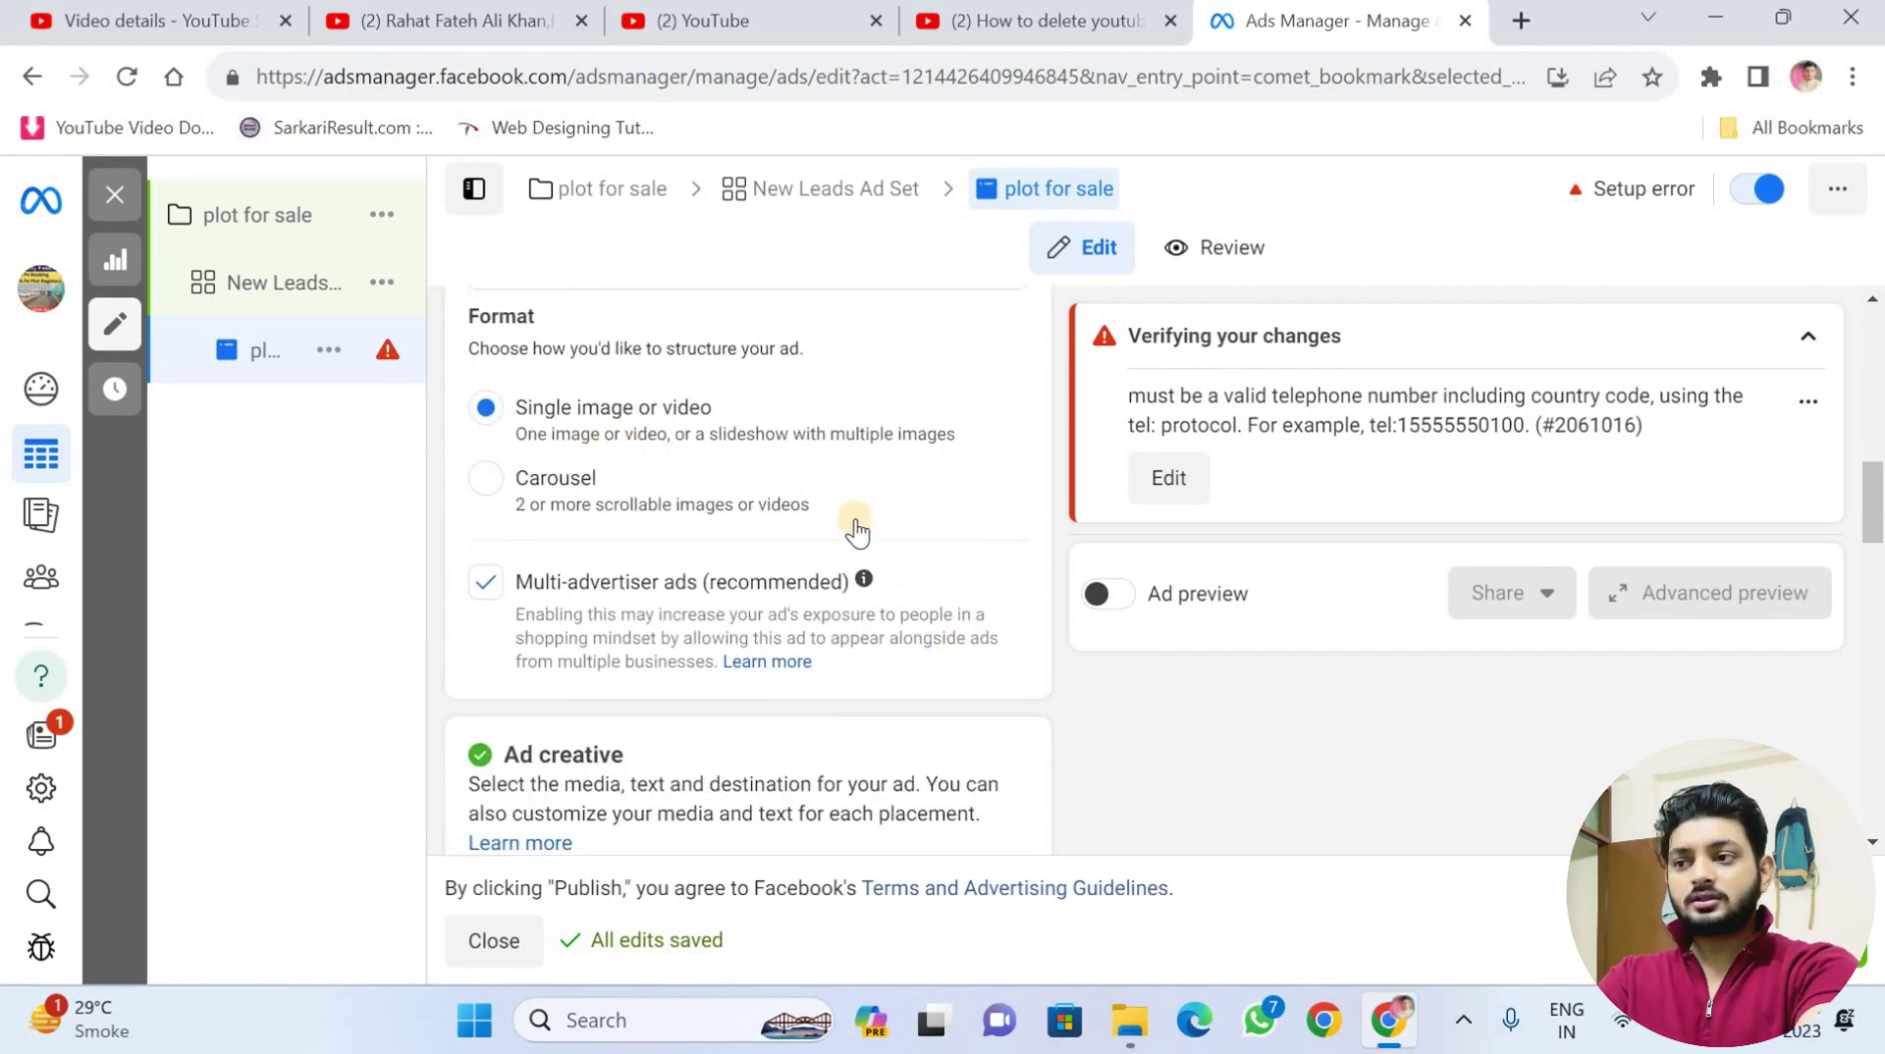
pyautogui.scroll(-5, 855, 526)
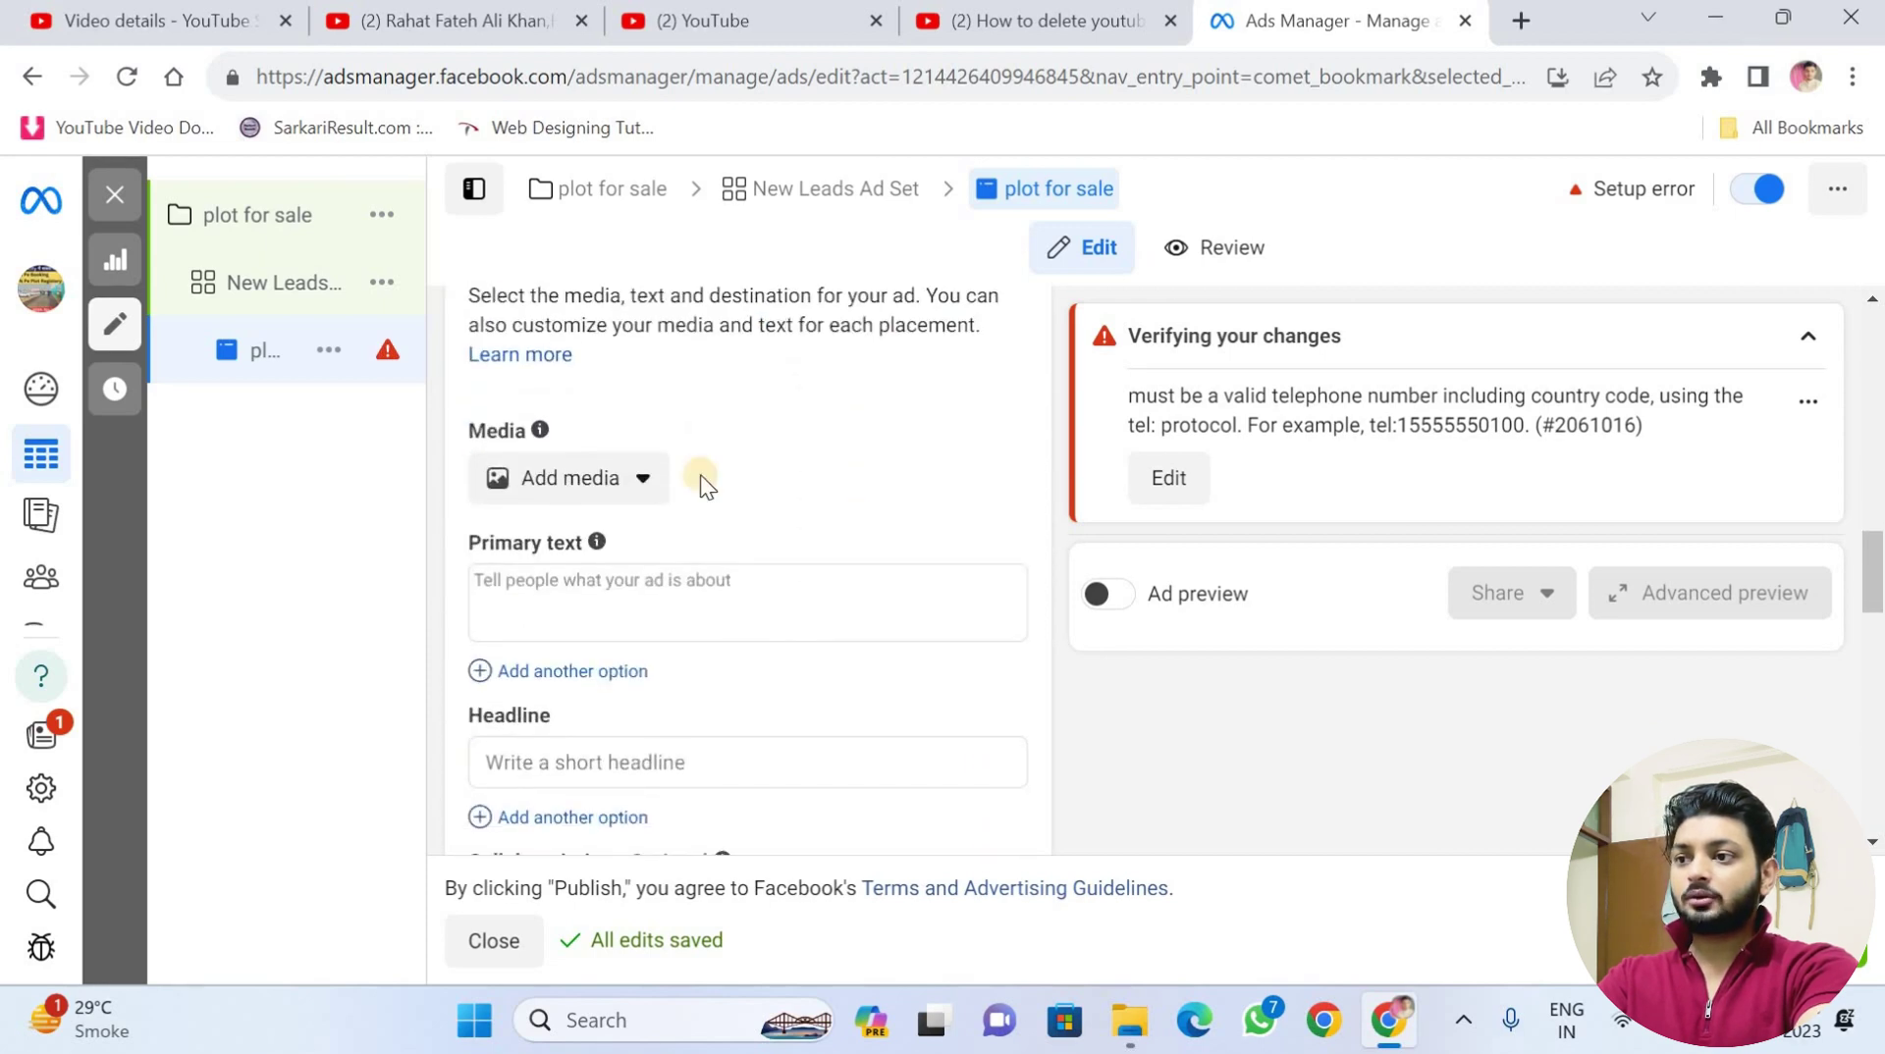
pyautogui.click(633, 481)
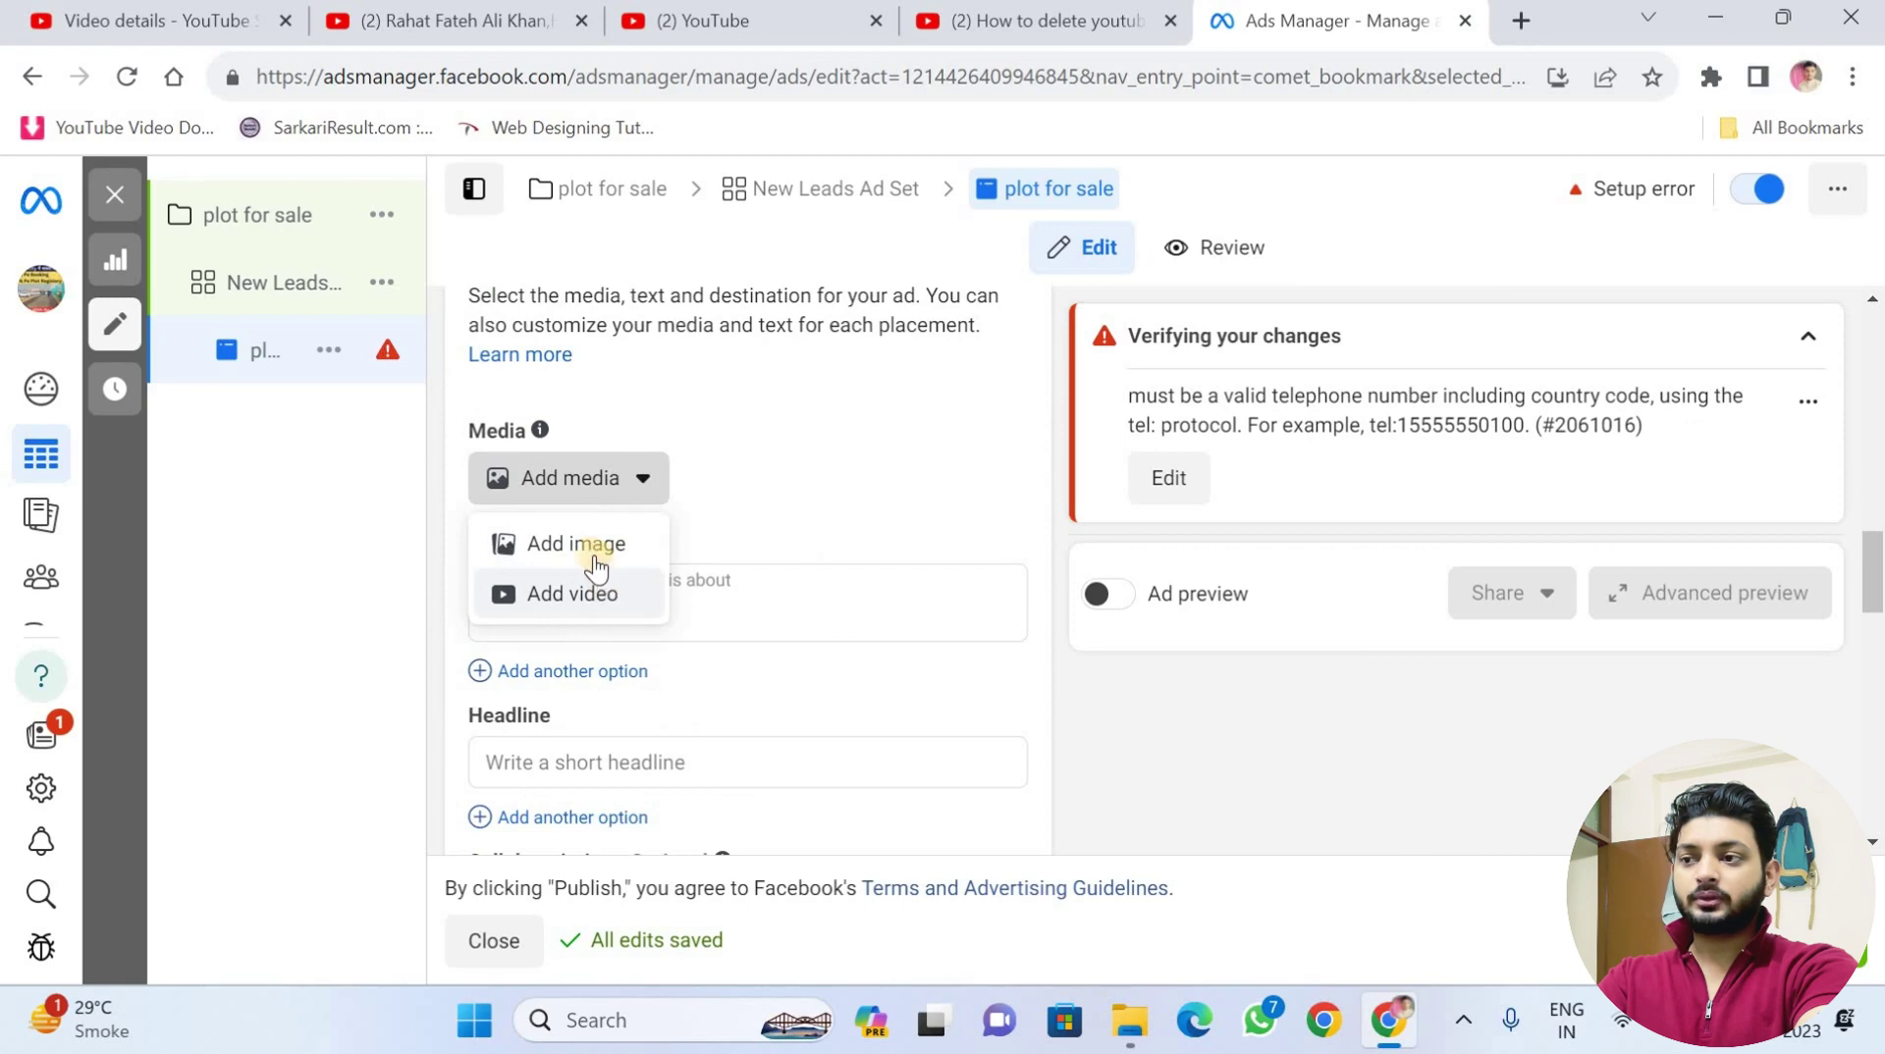
pyautogui.click(615, 595)
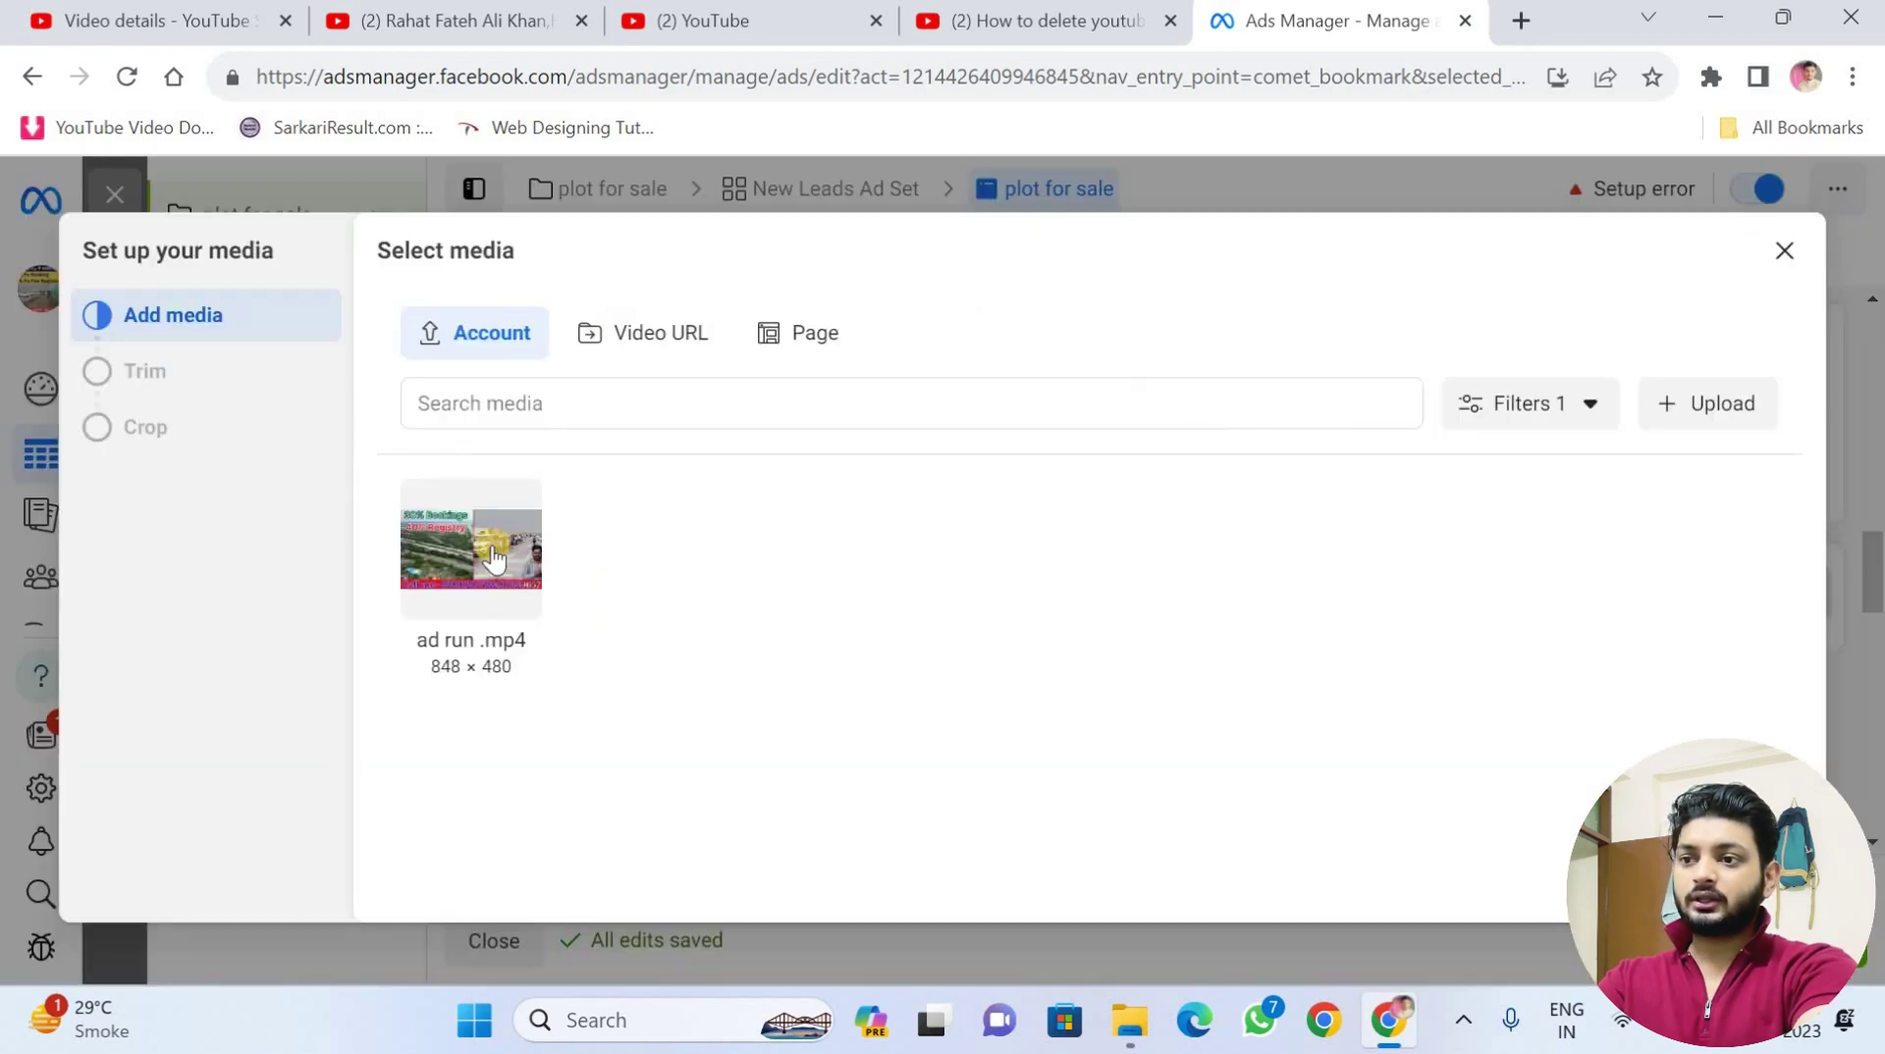
pyautogui.click(493, 560)
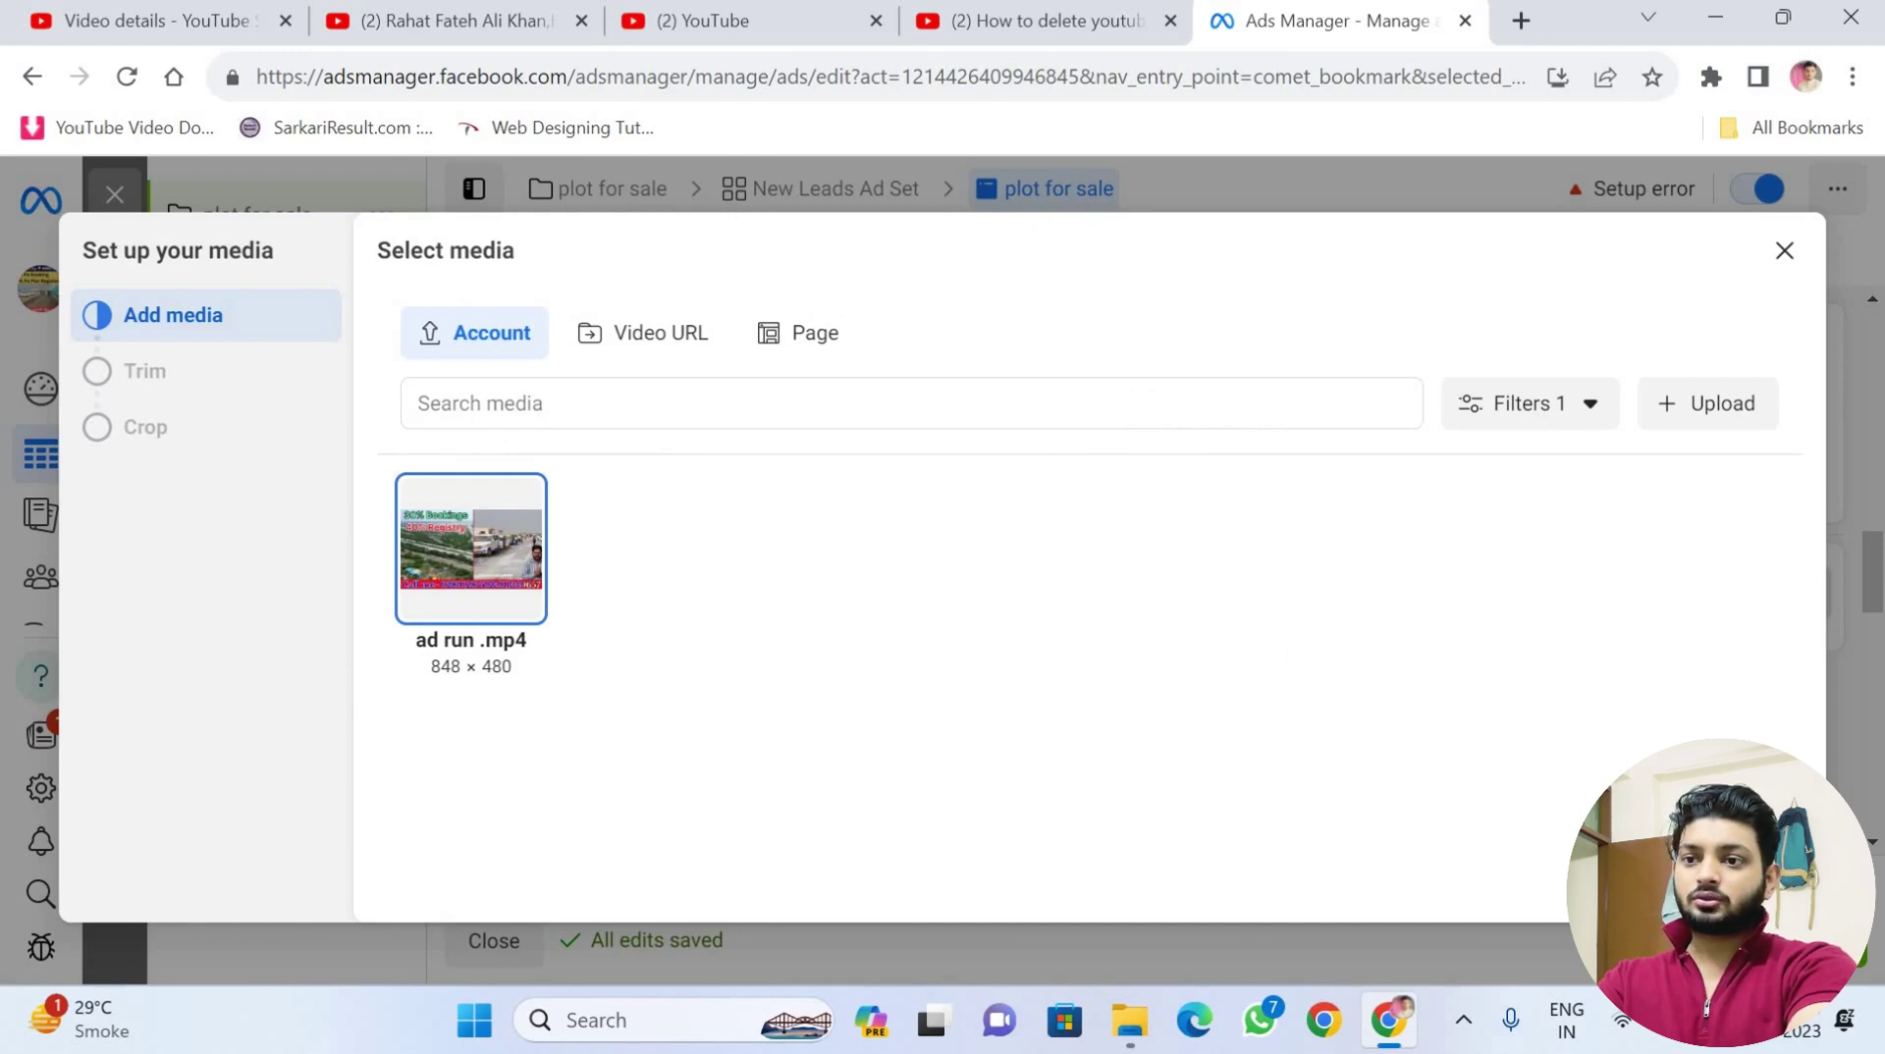
pyautogui.click(1748, 883)
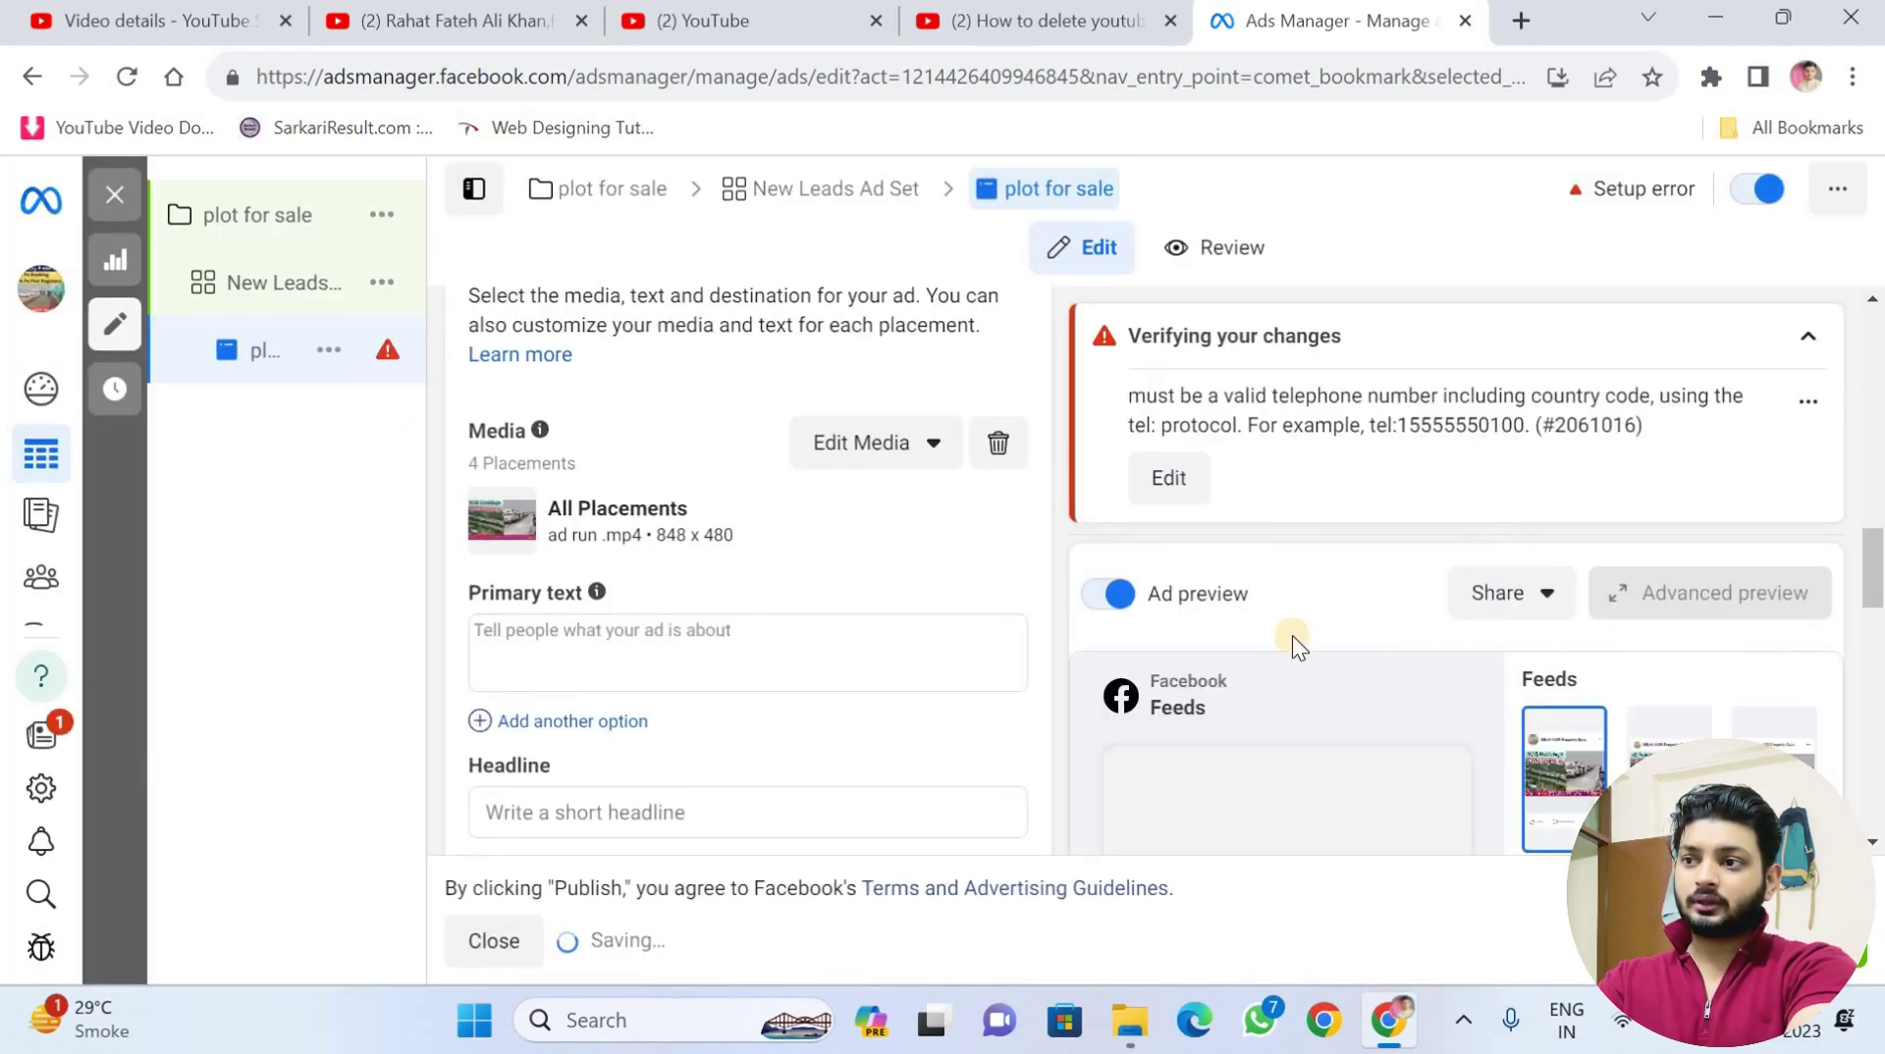
# - Set the ad's headline to "Jewar city new plot for sale"
pyautogui.scroll(-4, 1292, 634)
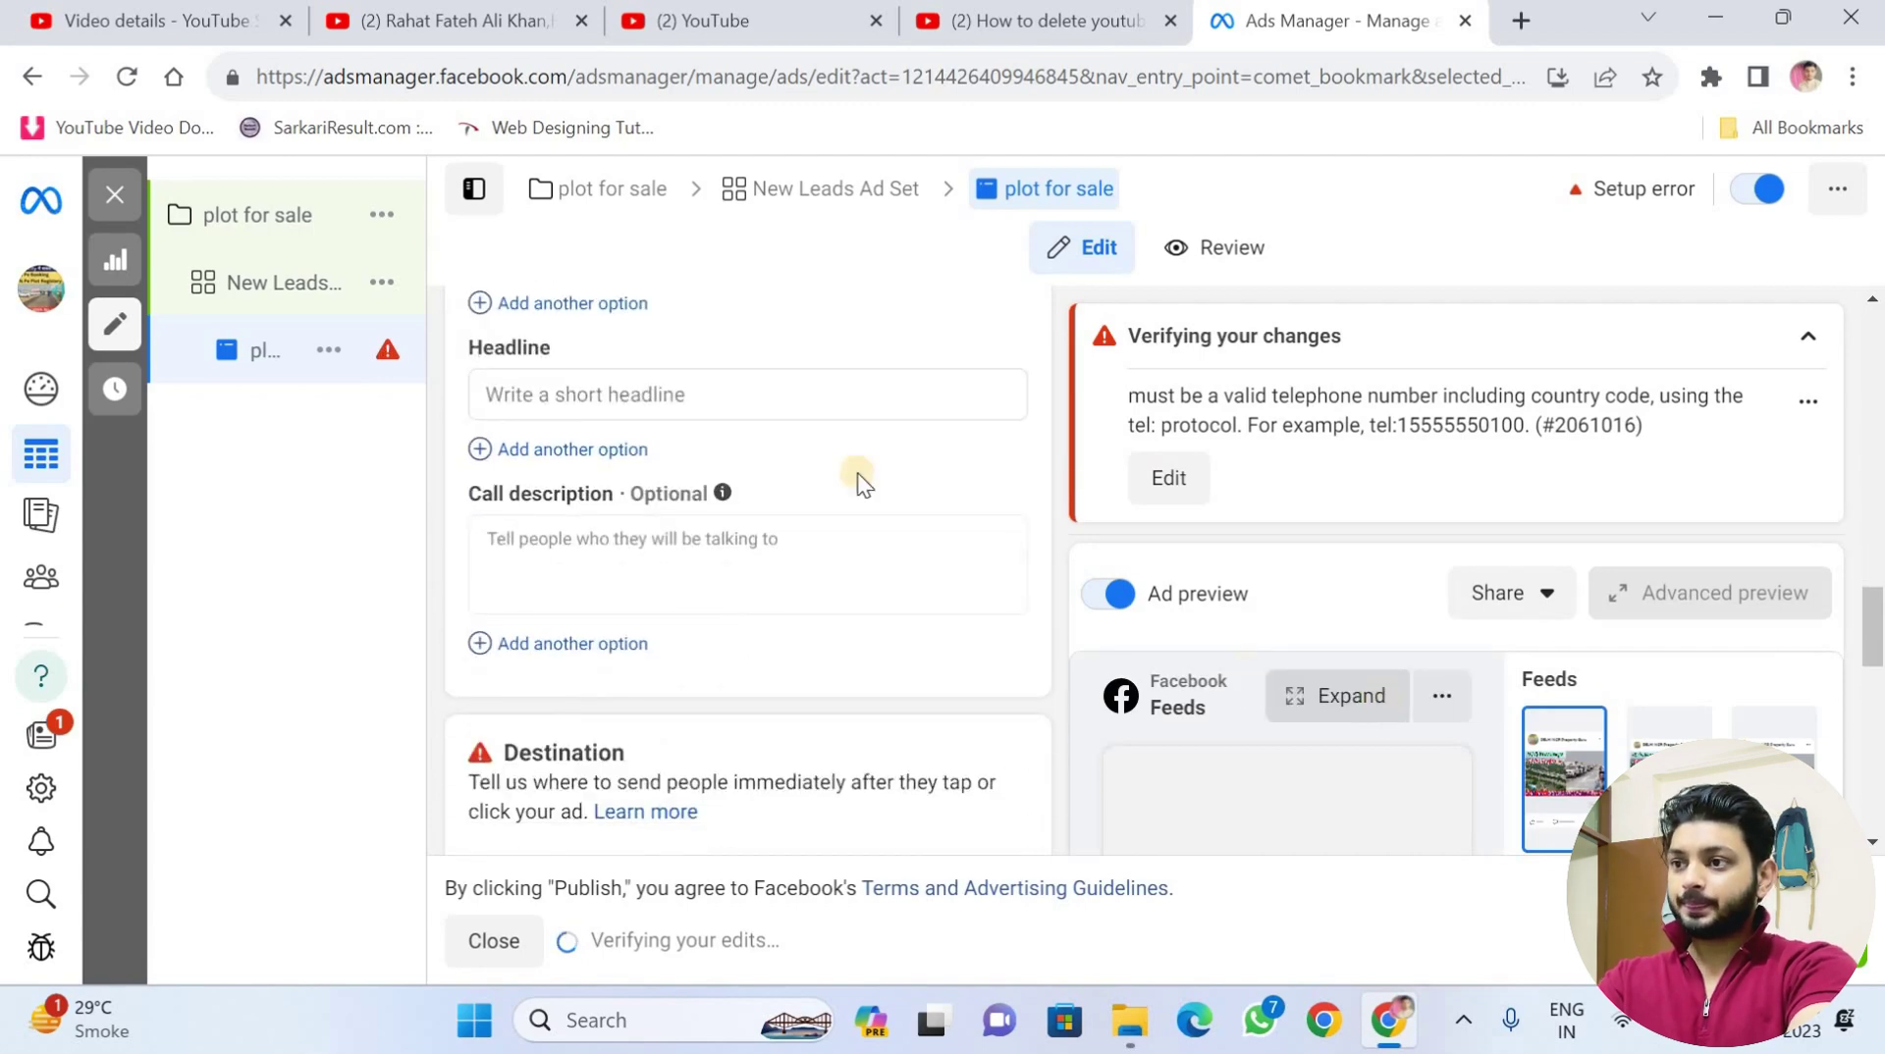
pyautogui.scroll(3, 781, 407)
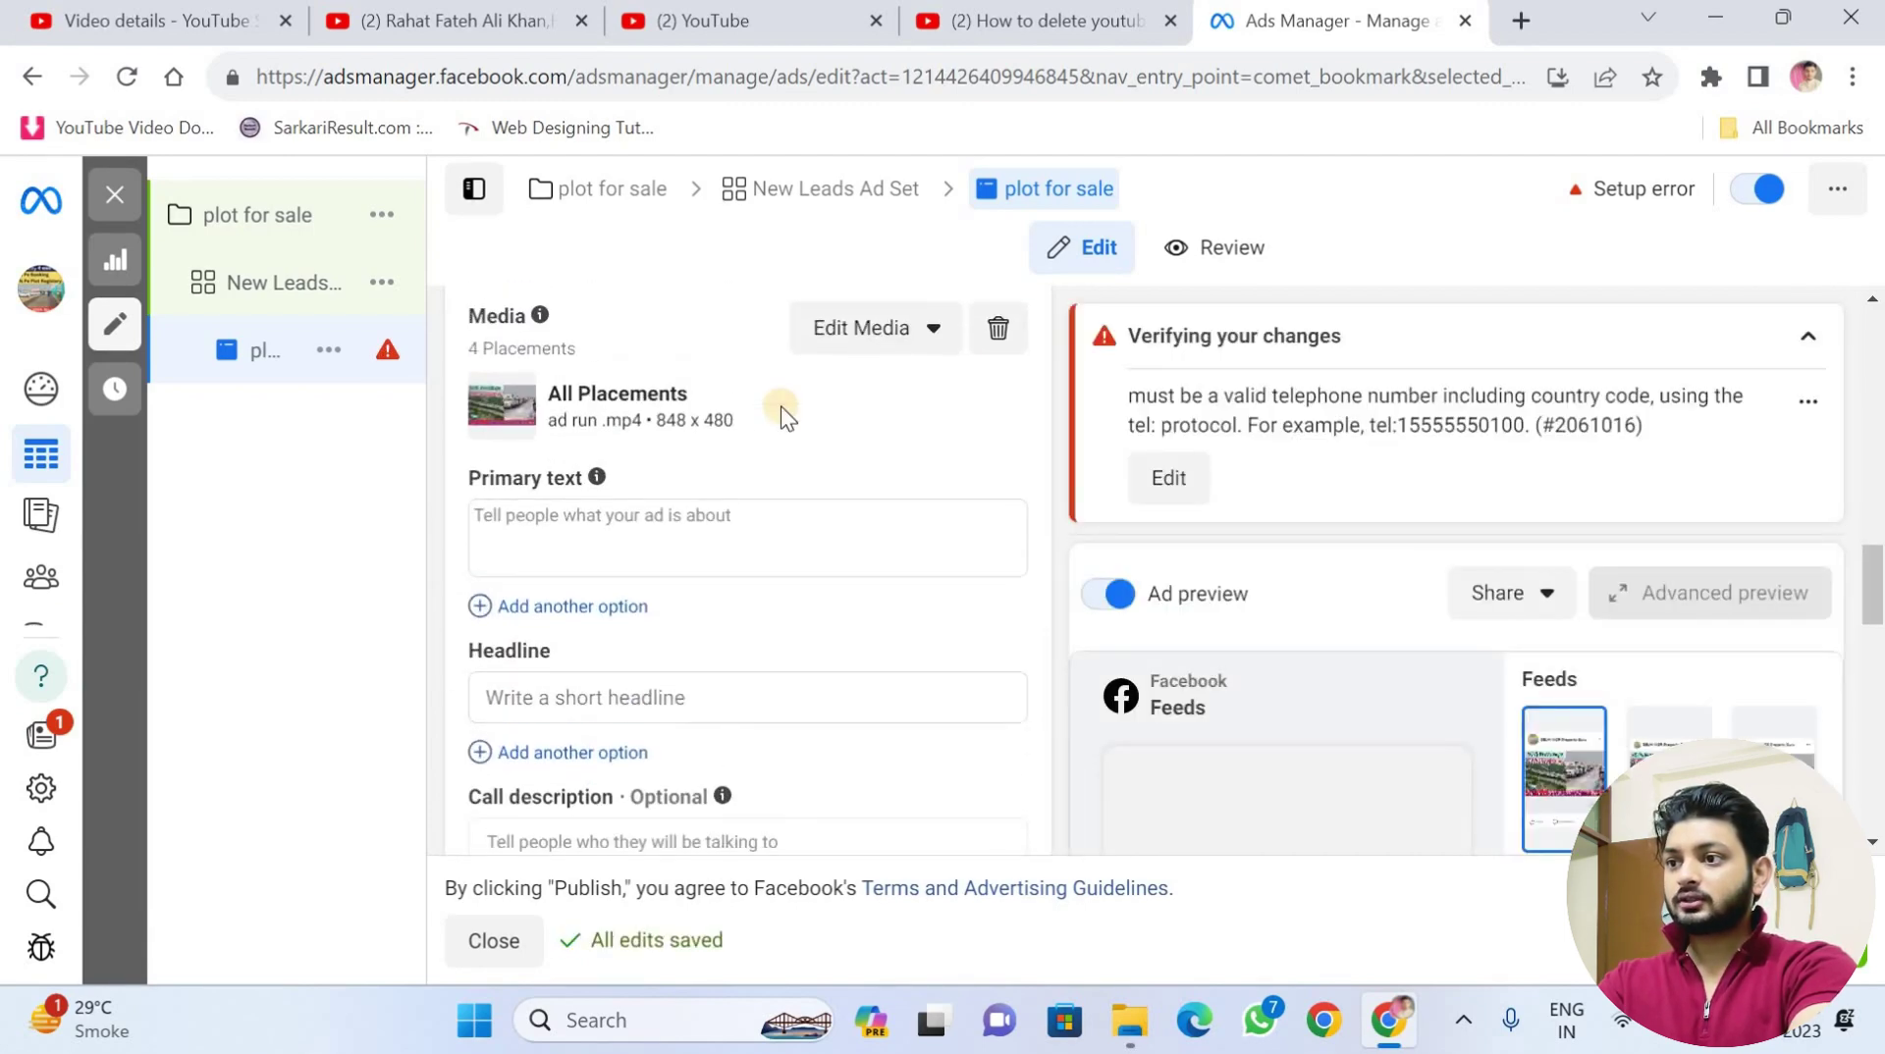
pyautogui.scroll(2, 711, 498)
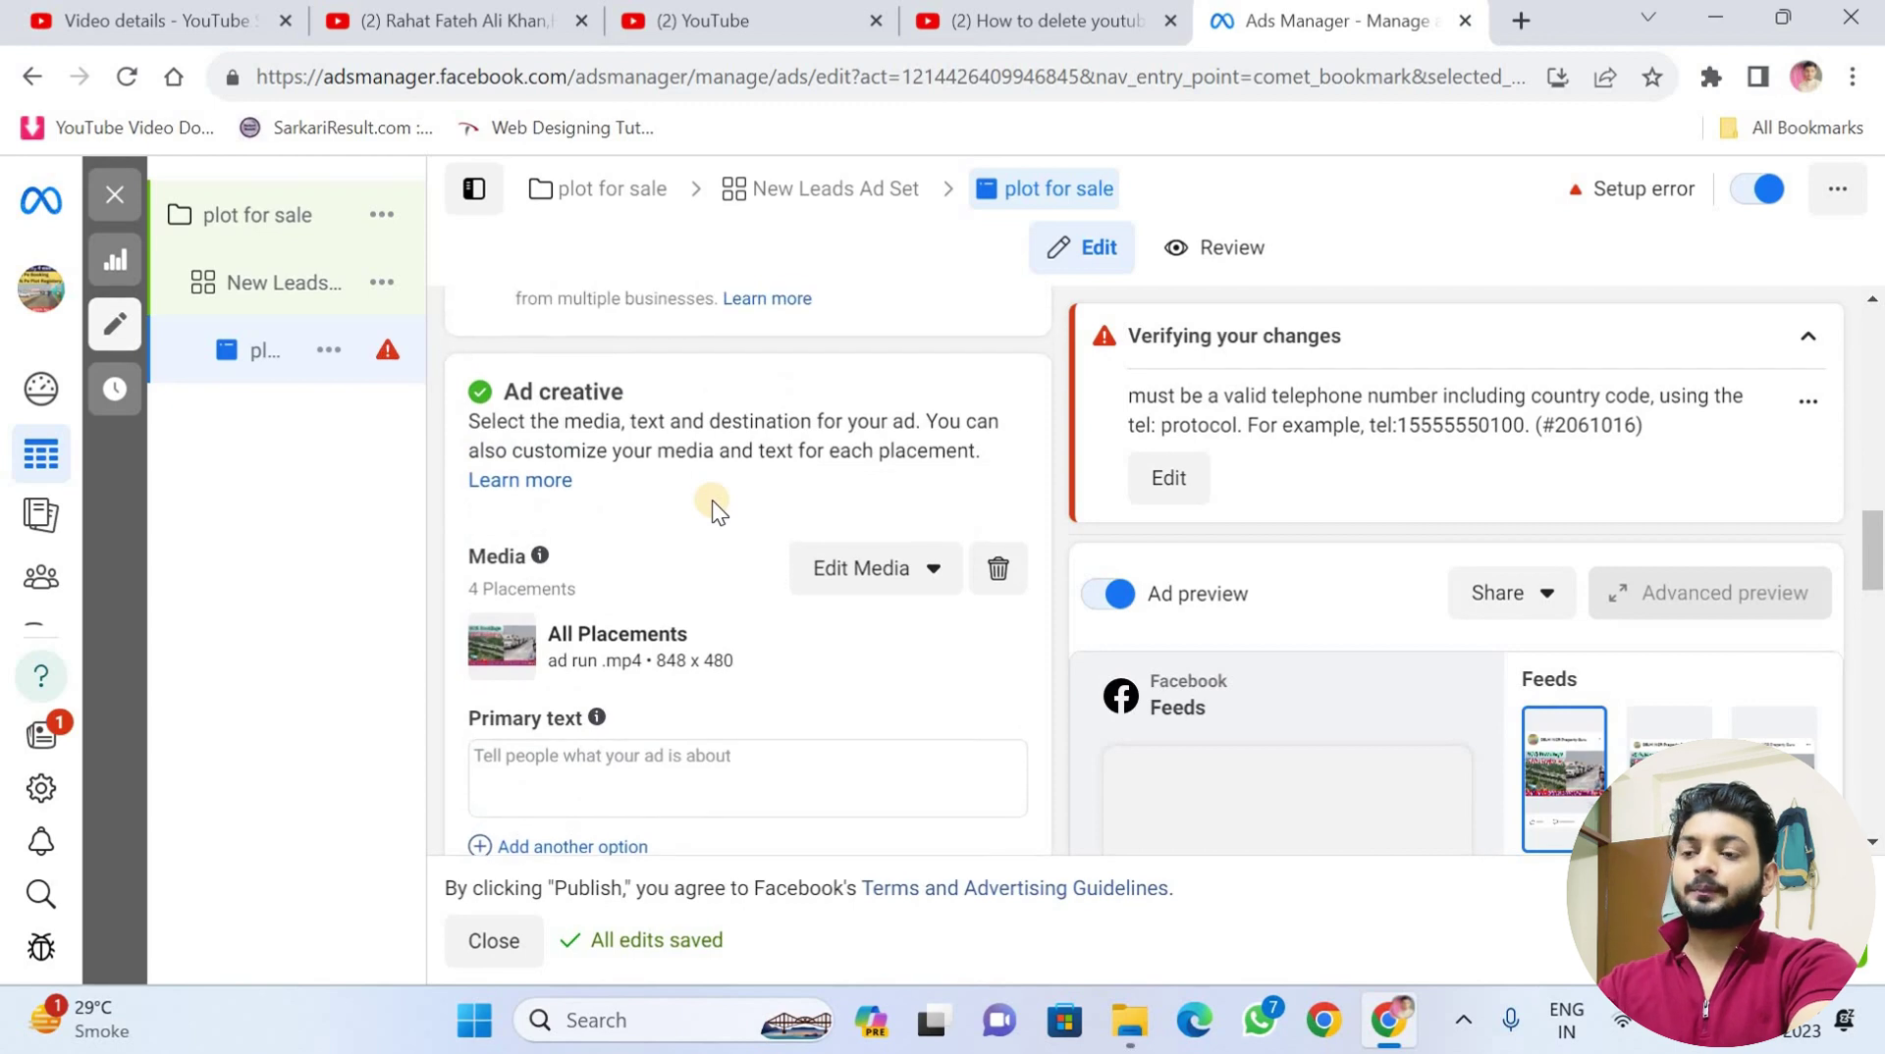
pyautogui.scroll(-1, 711, 499)
pyautogui.click(647, 617)
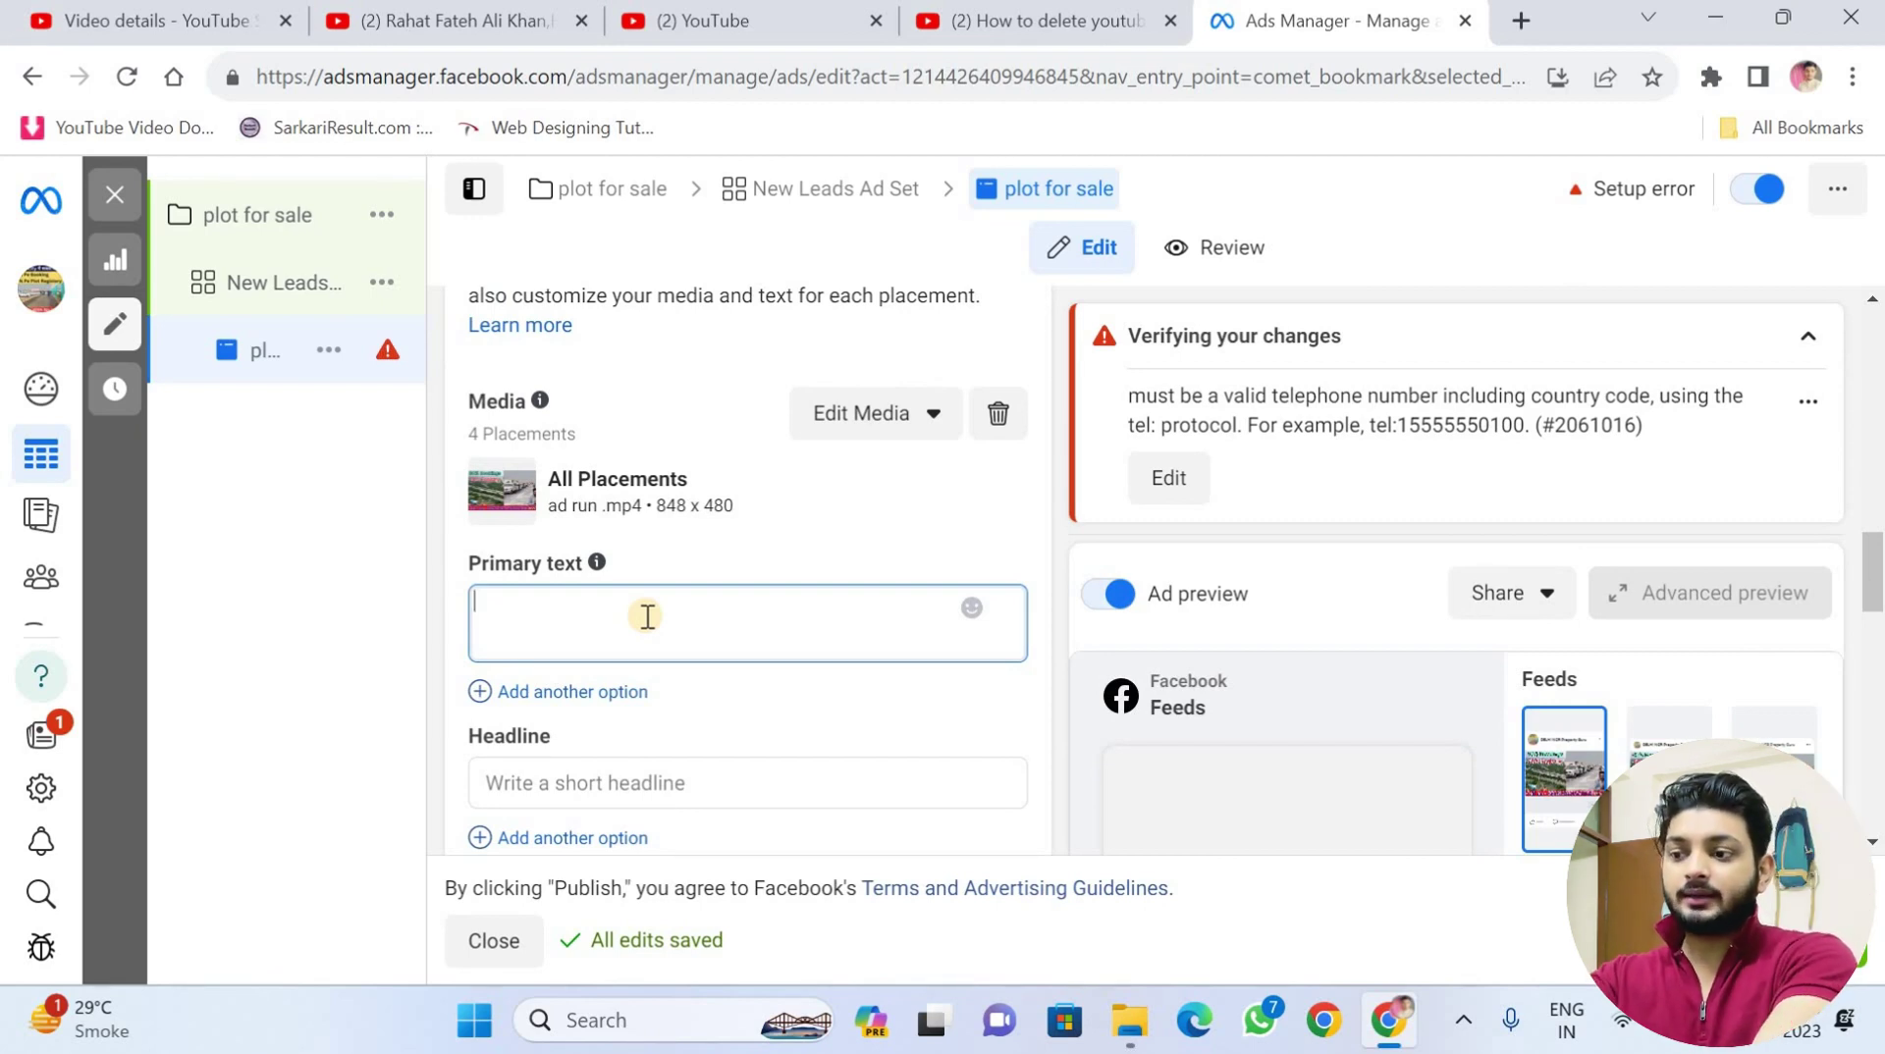
pyautogui.scroll(-2, 647, 616)
pyautogui.click(647, 606)
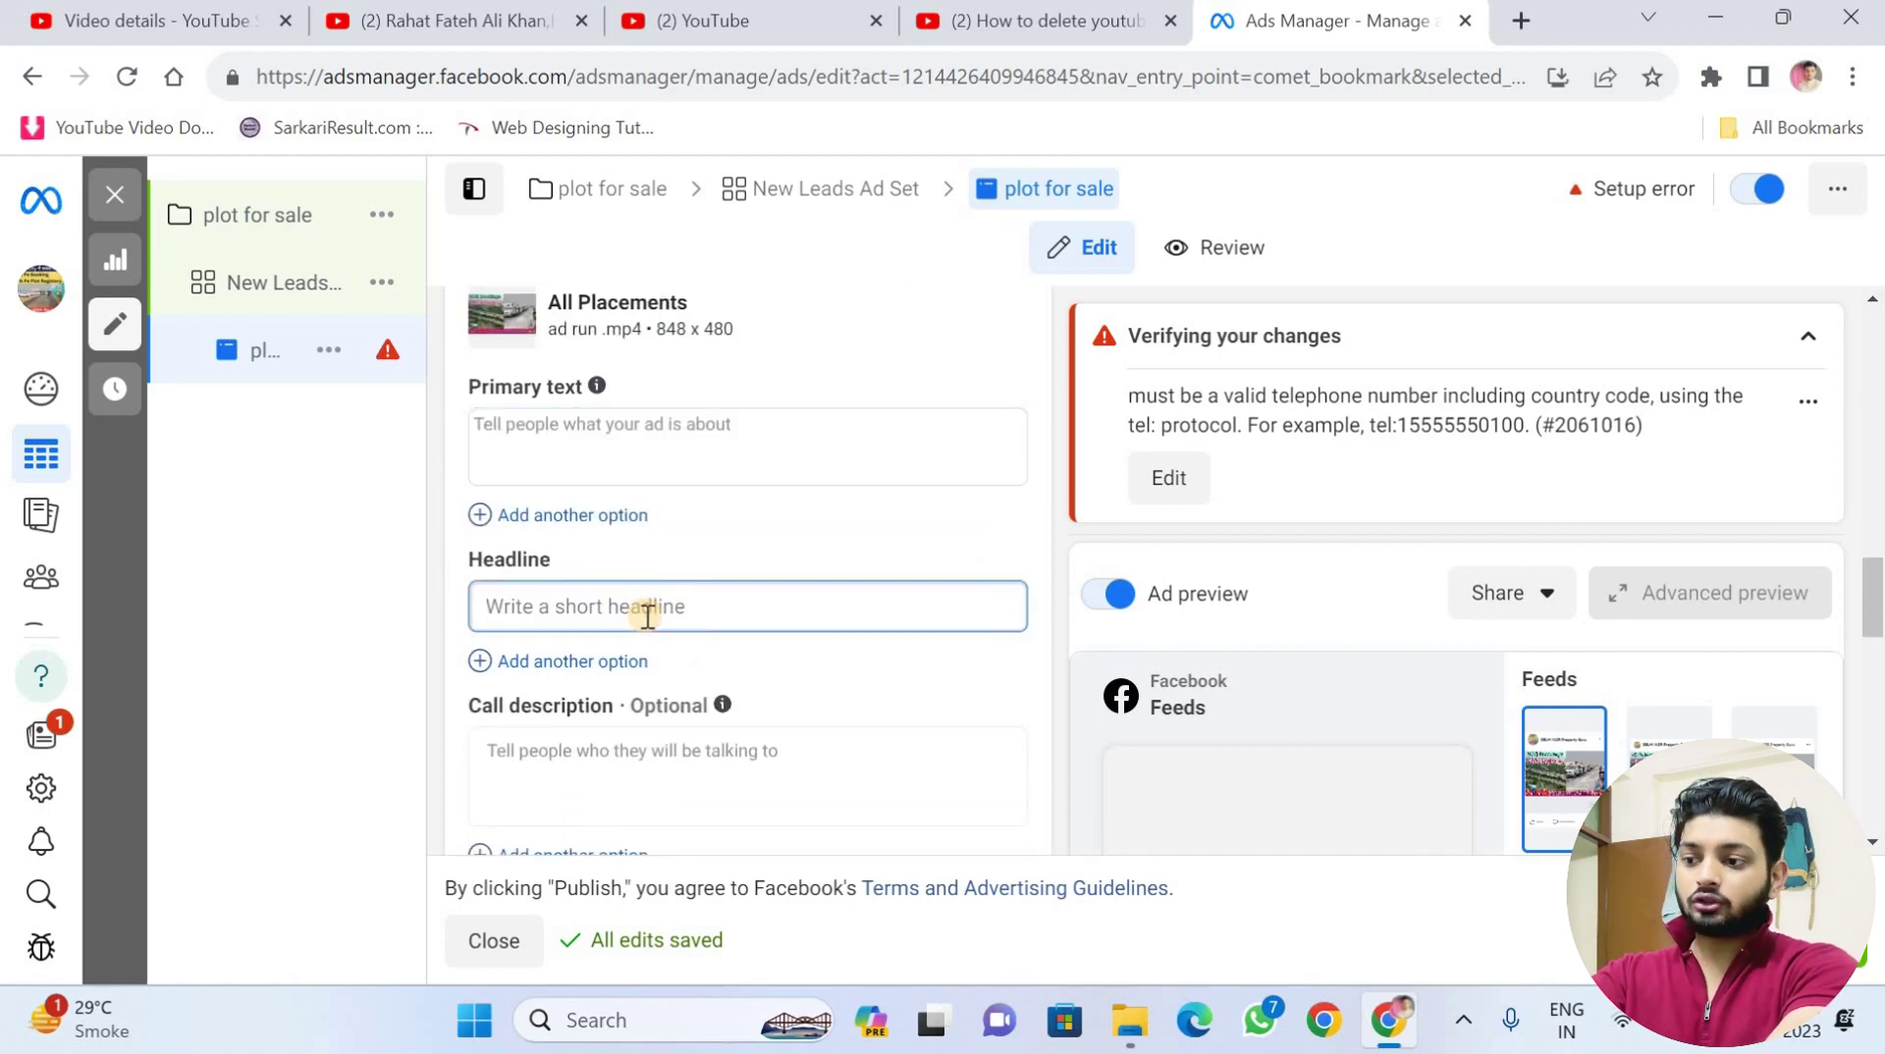
pyautogui.write('J')
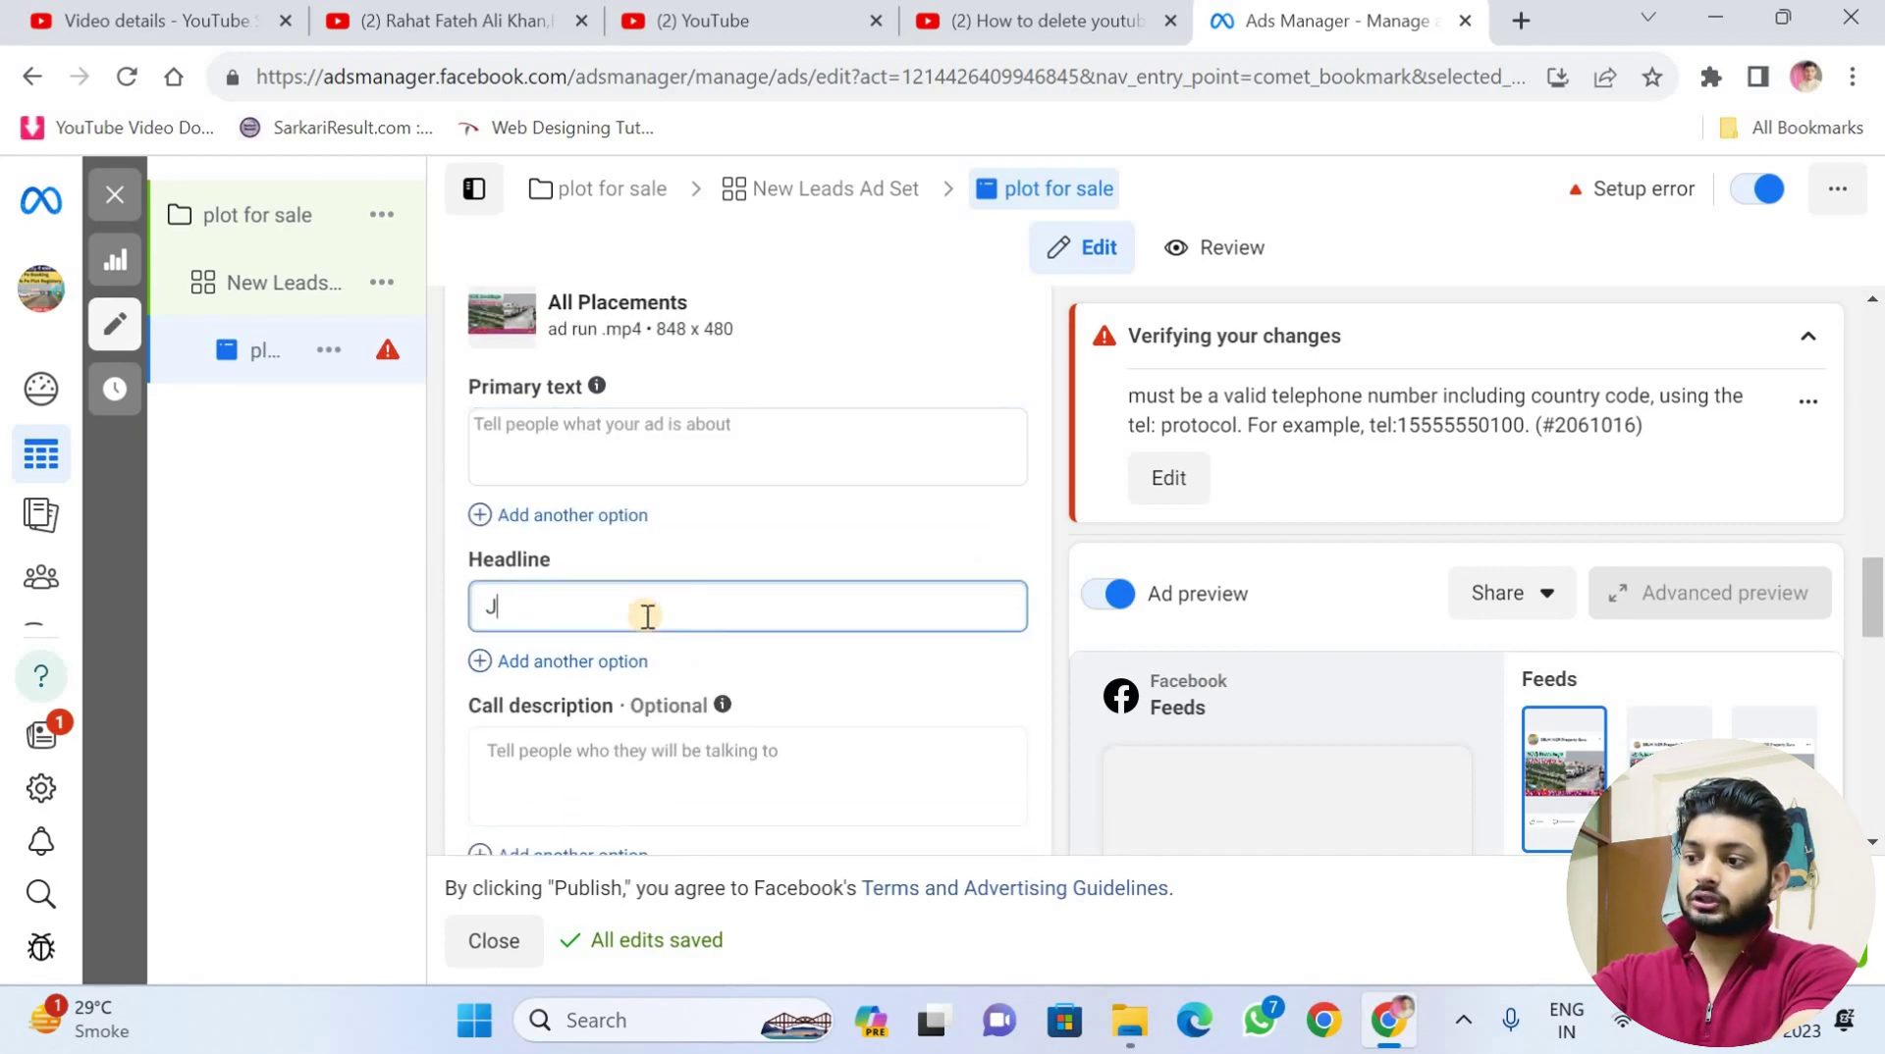
pyautogui.write('ewar')
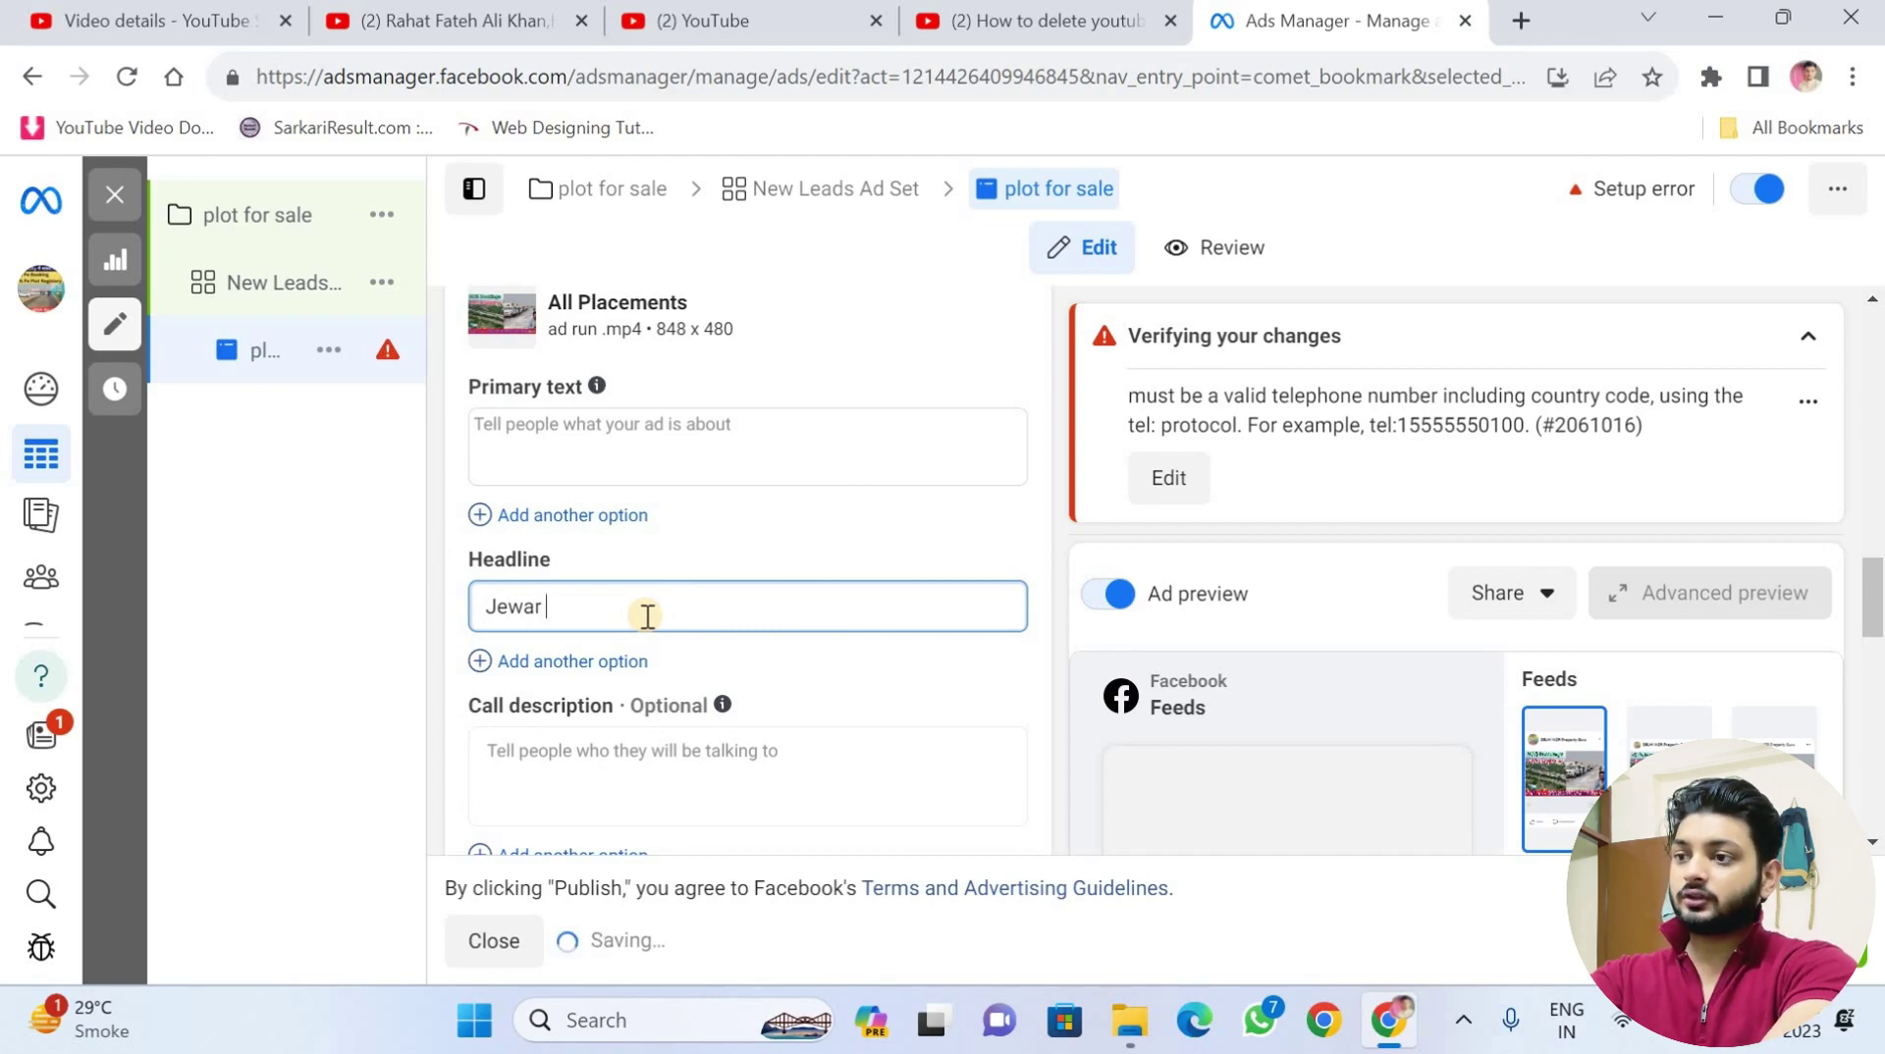
pyautogui.write(' city ')
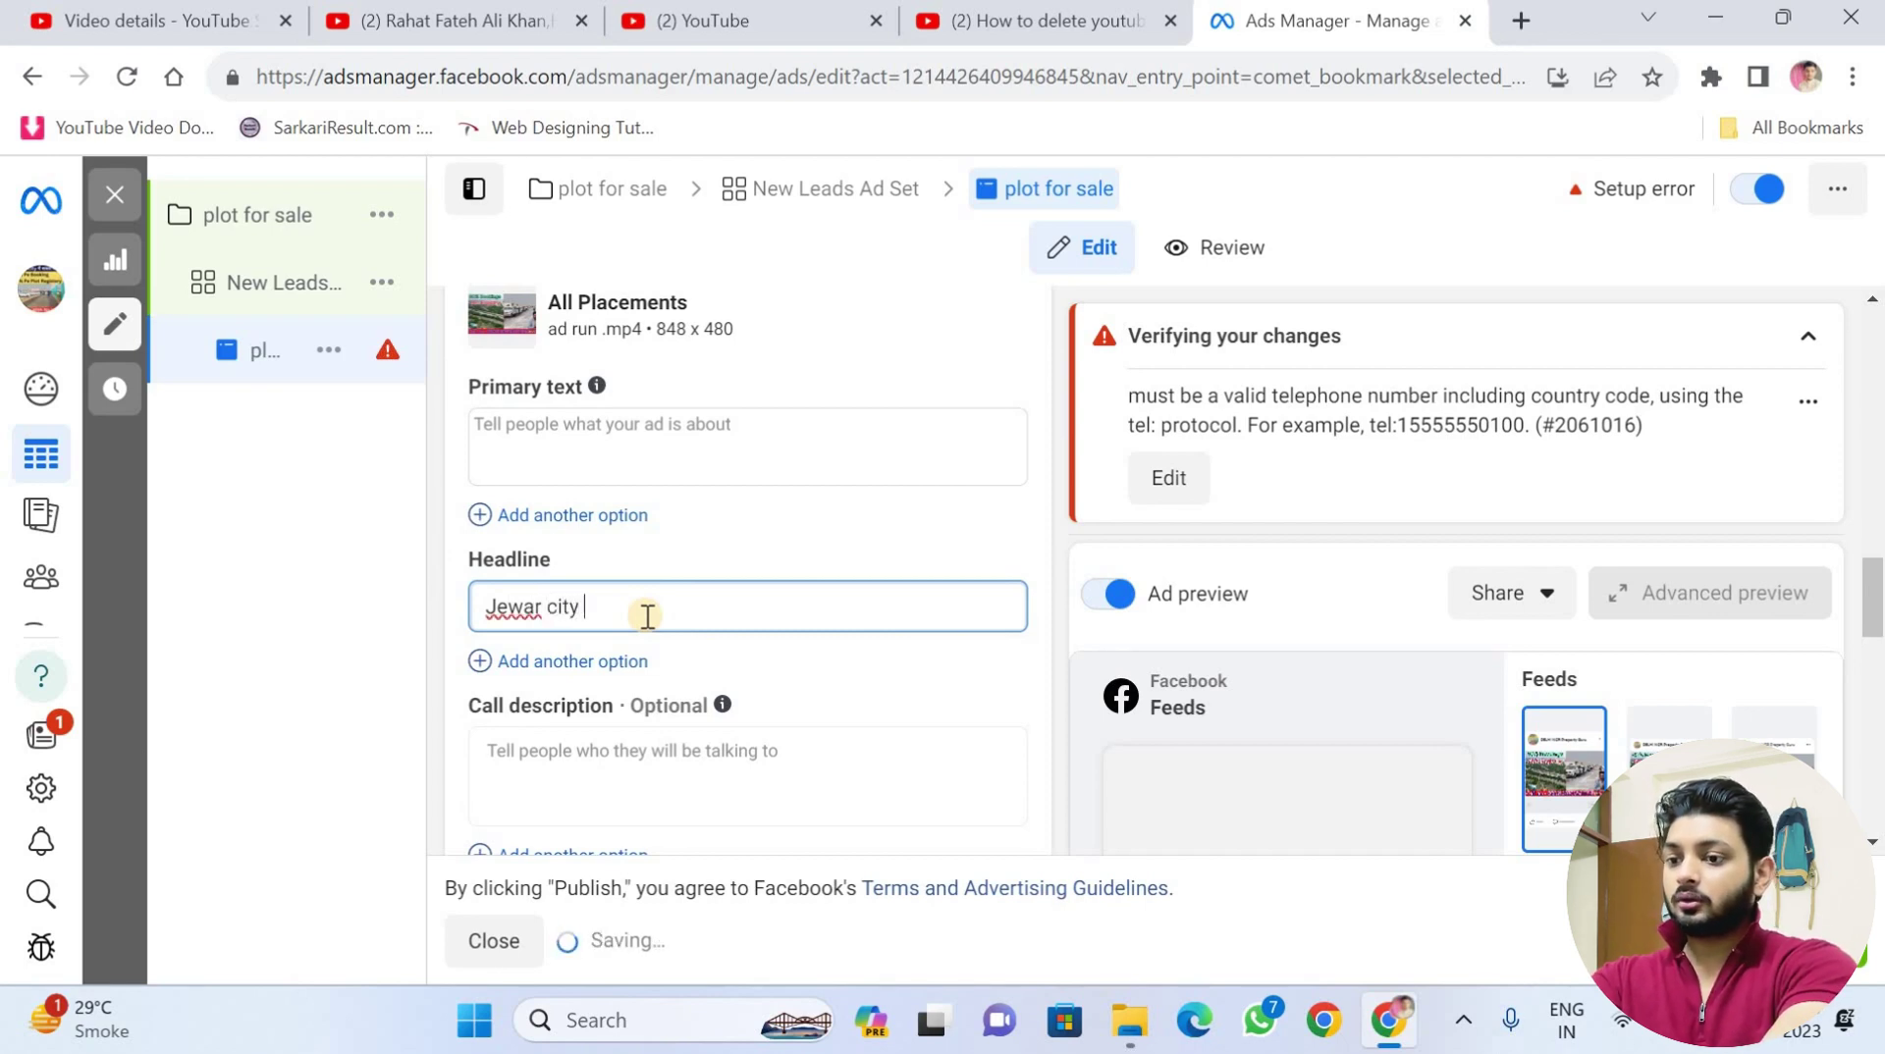
pyautogui.write('new plot')
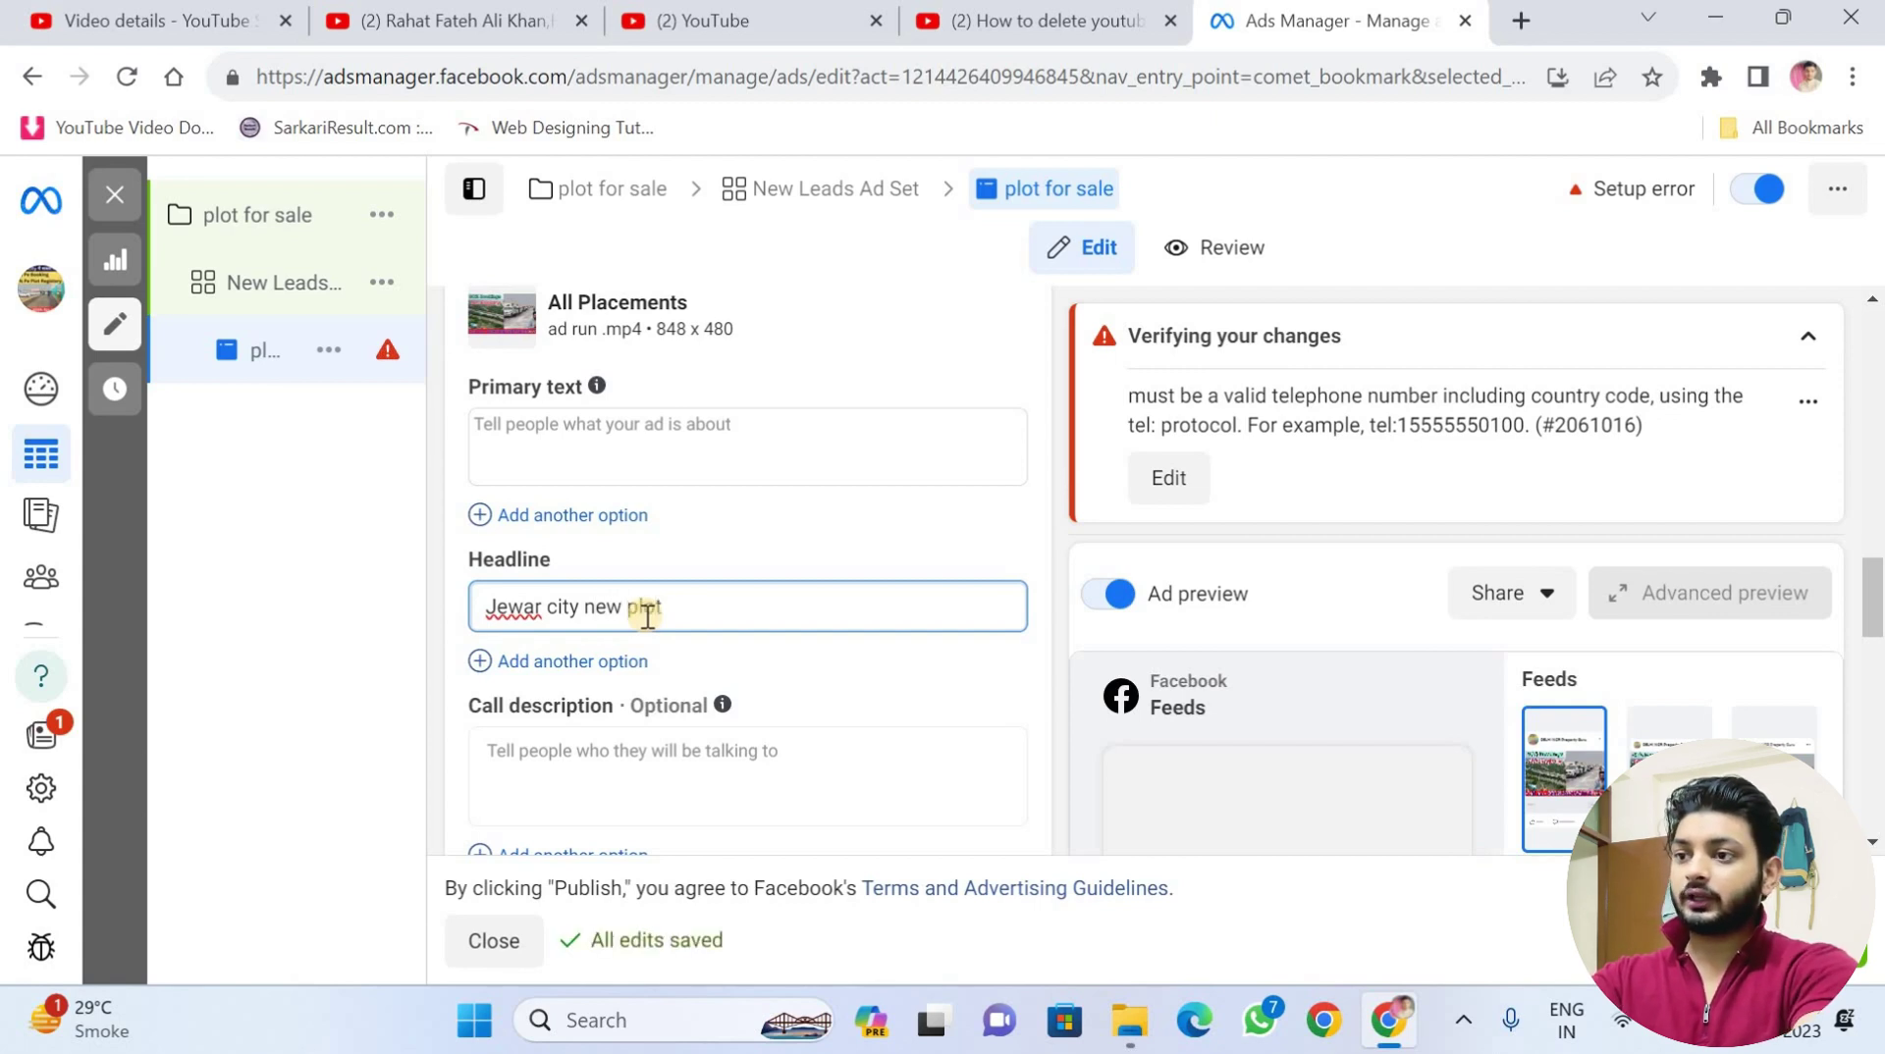
pyautogui.write(' for sale')
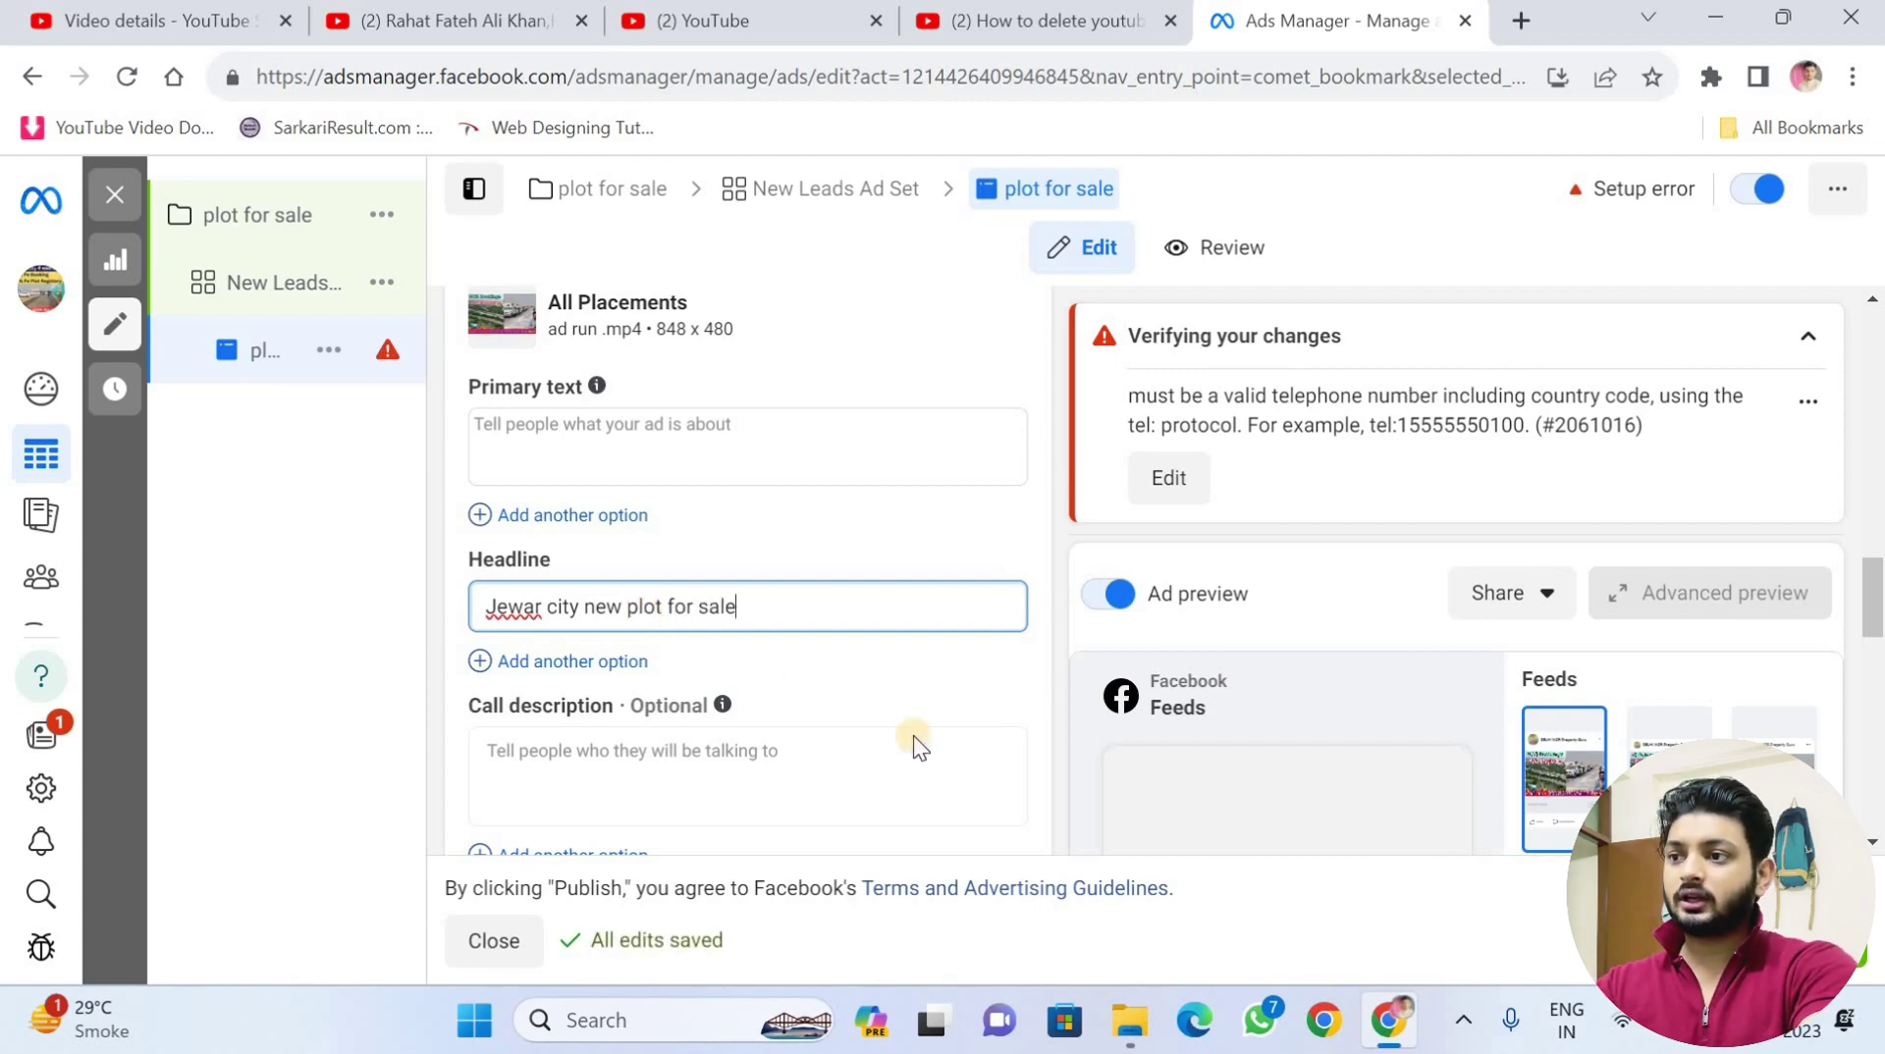
# - Examine the ad's call description, destination call settings, tracking options and primary text
pyautogui.scroll(-2, 951, 762)
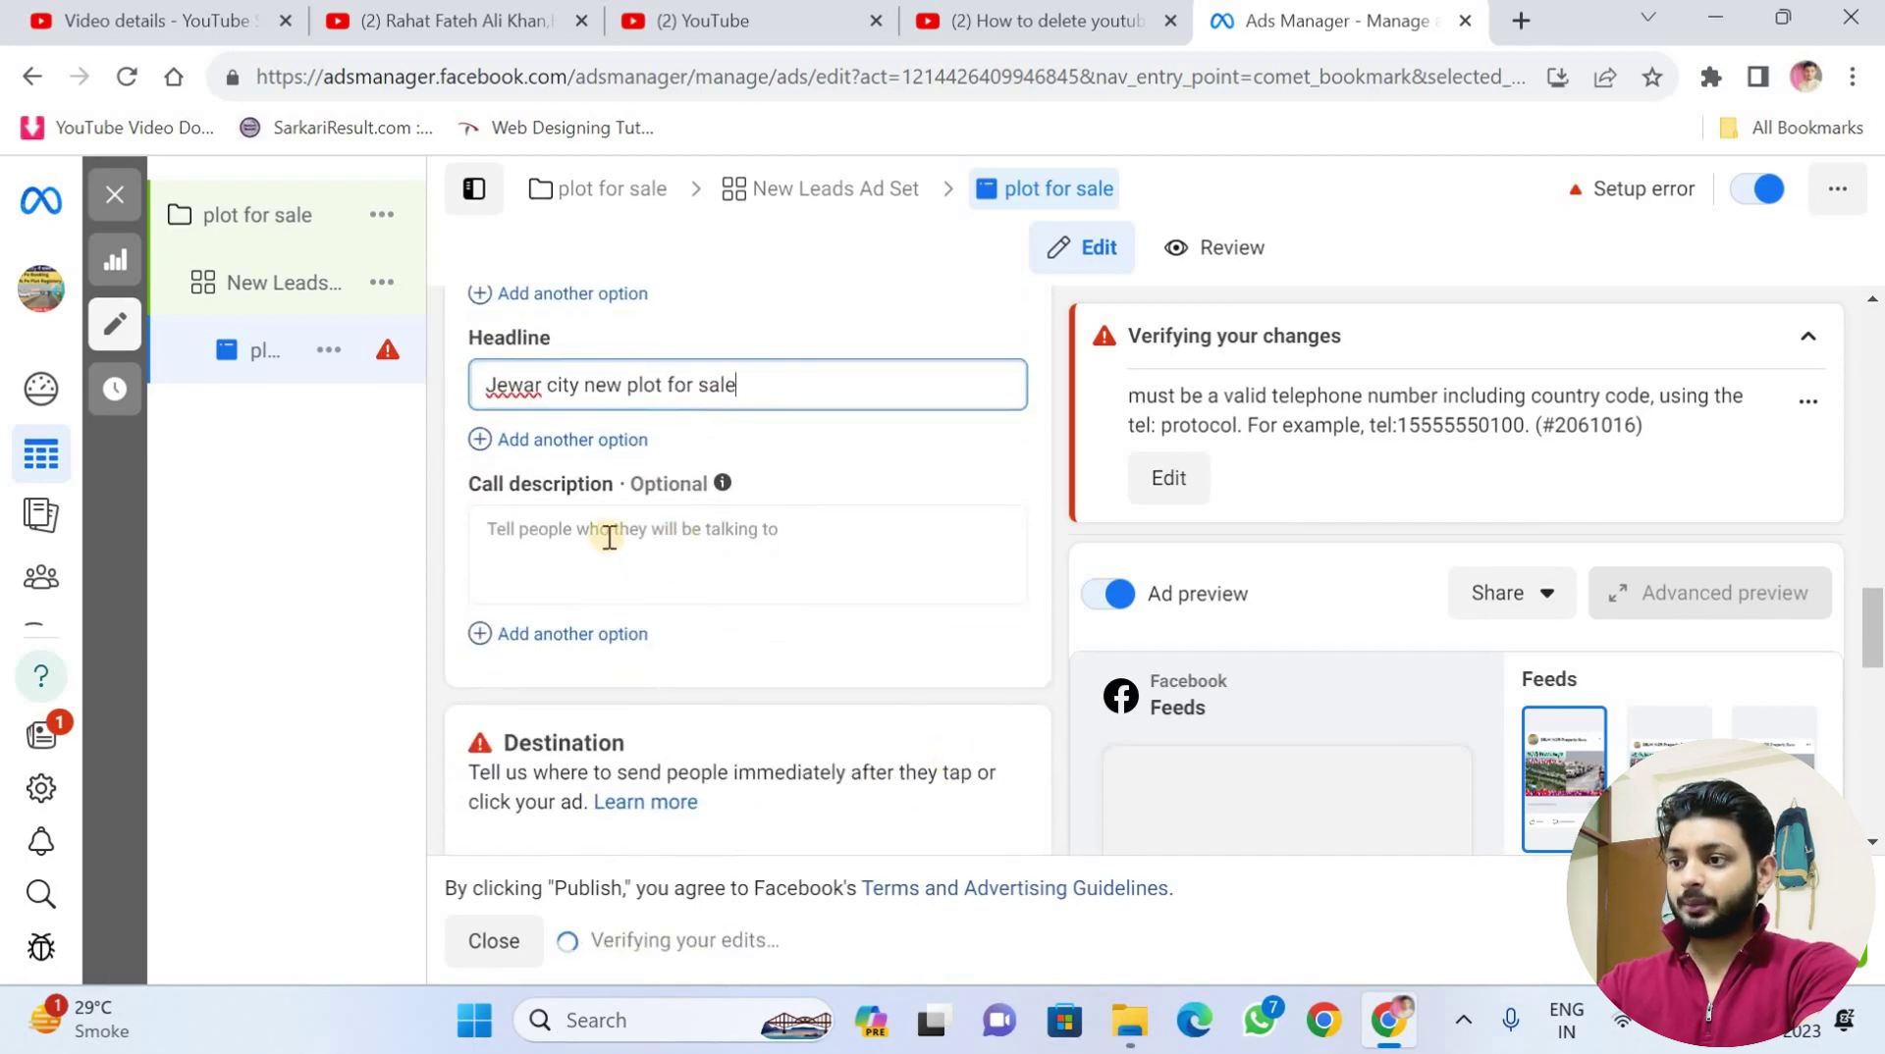
pyautogui.scroll(-3, 775, 538)
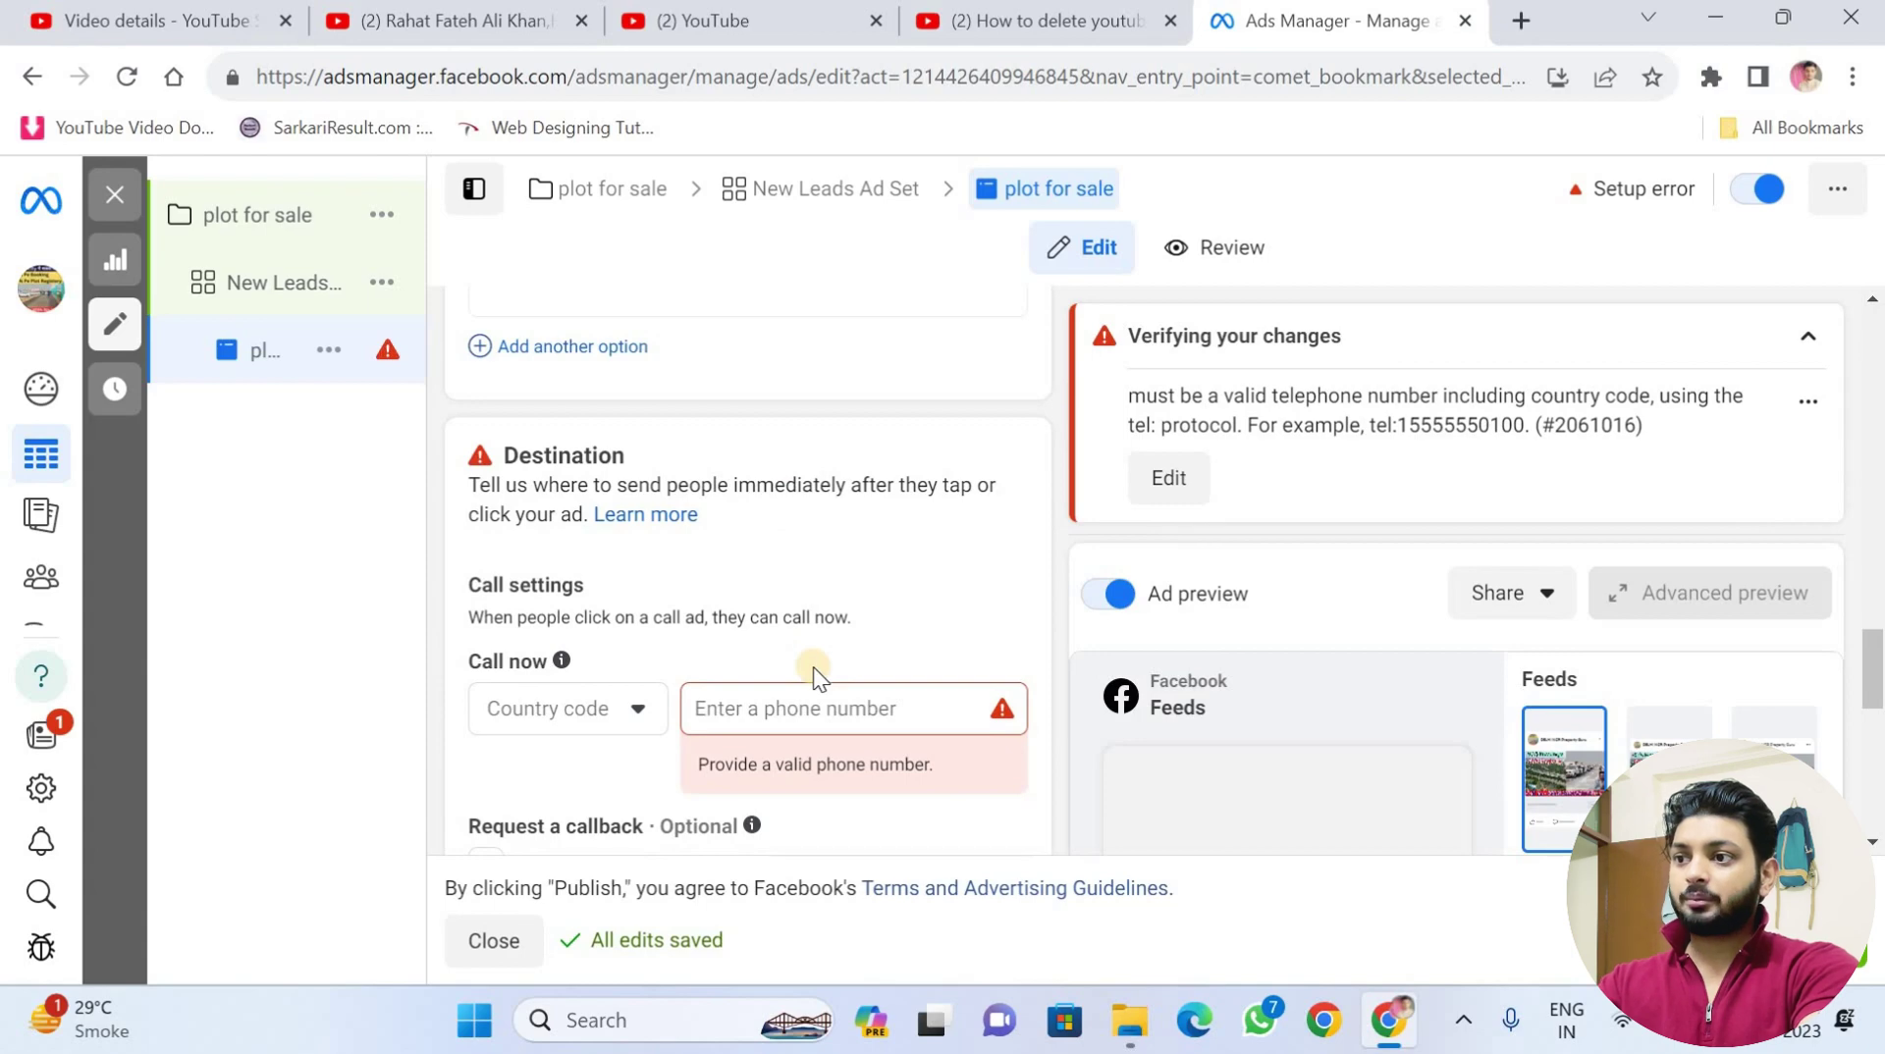
pyautogui.scroll(4, 813, 676)
pyautogui.scroll(-4, 720, 624)
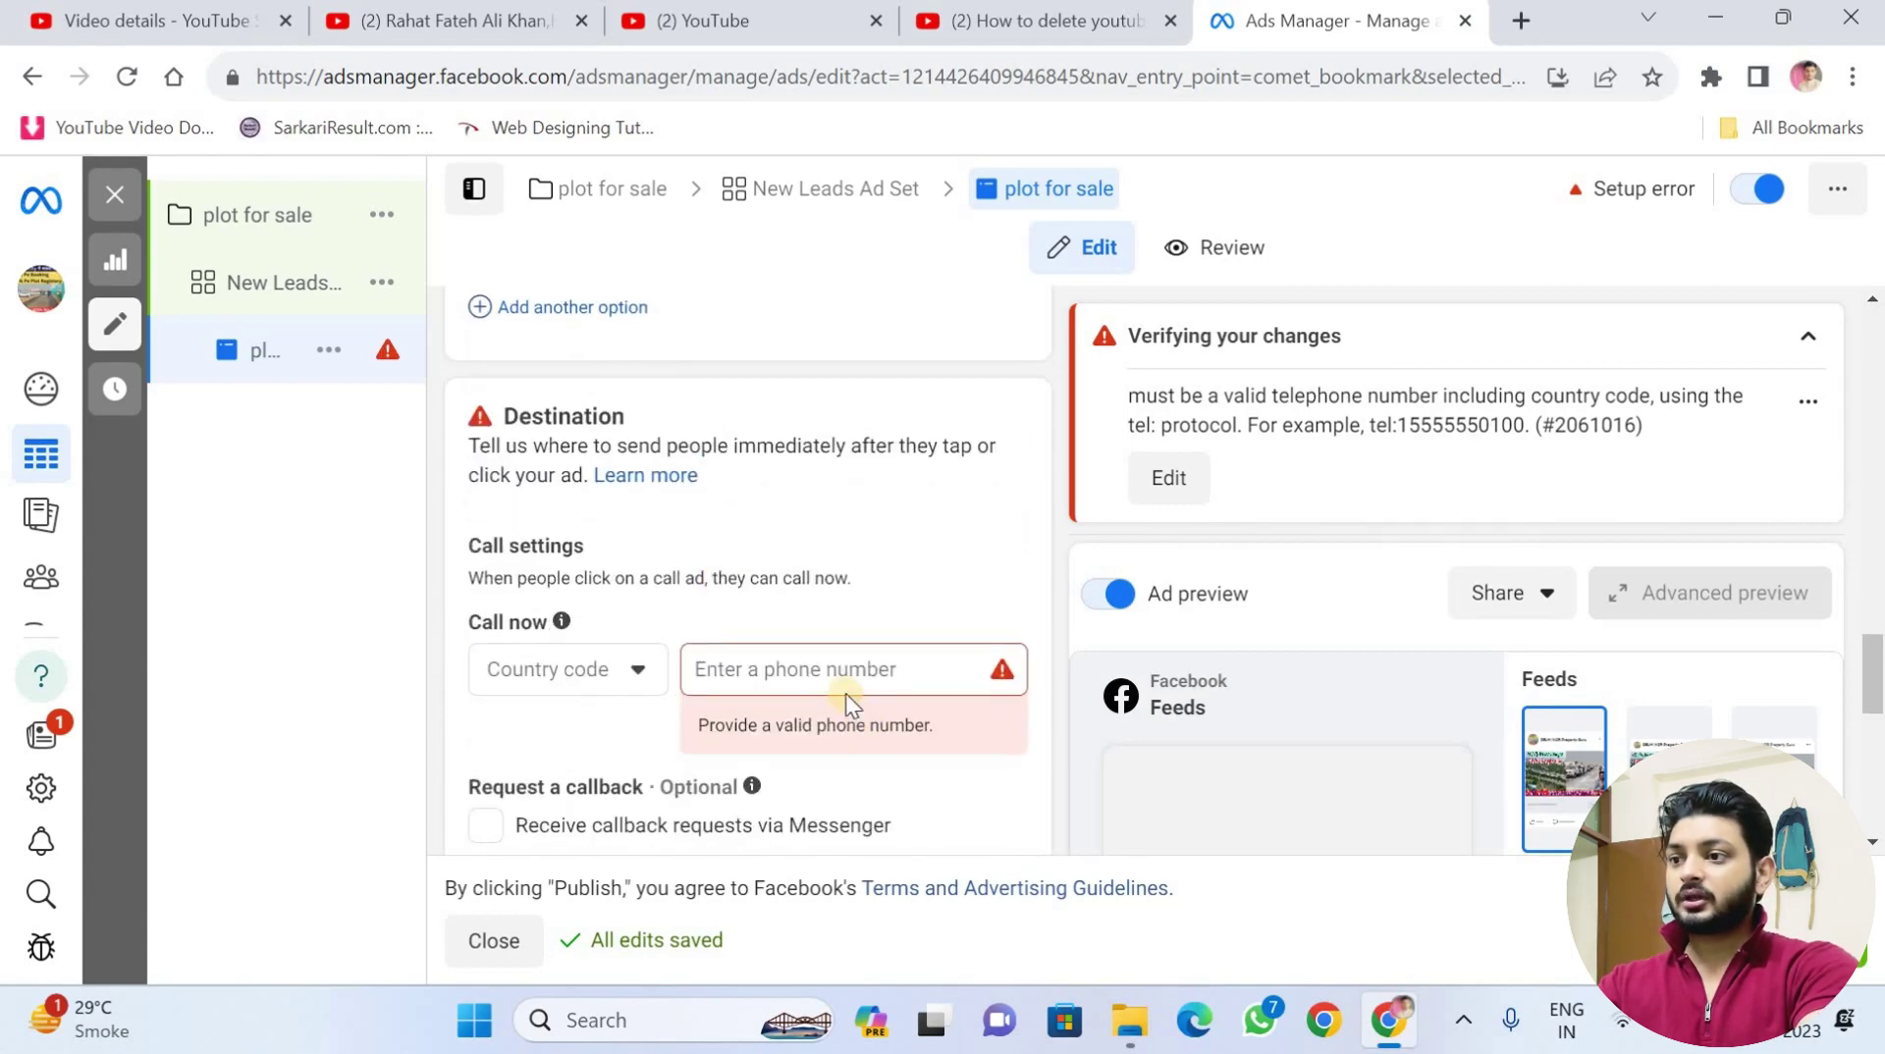
pyautogui.scroll(-8, 845, 693)
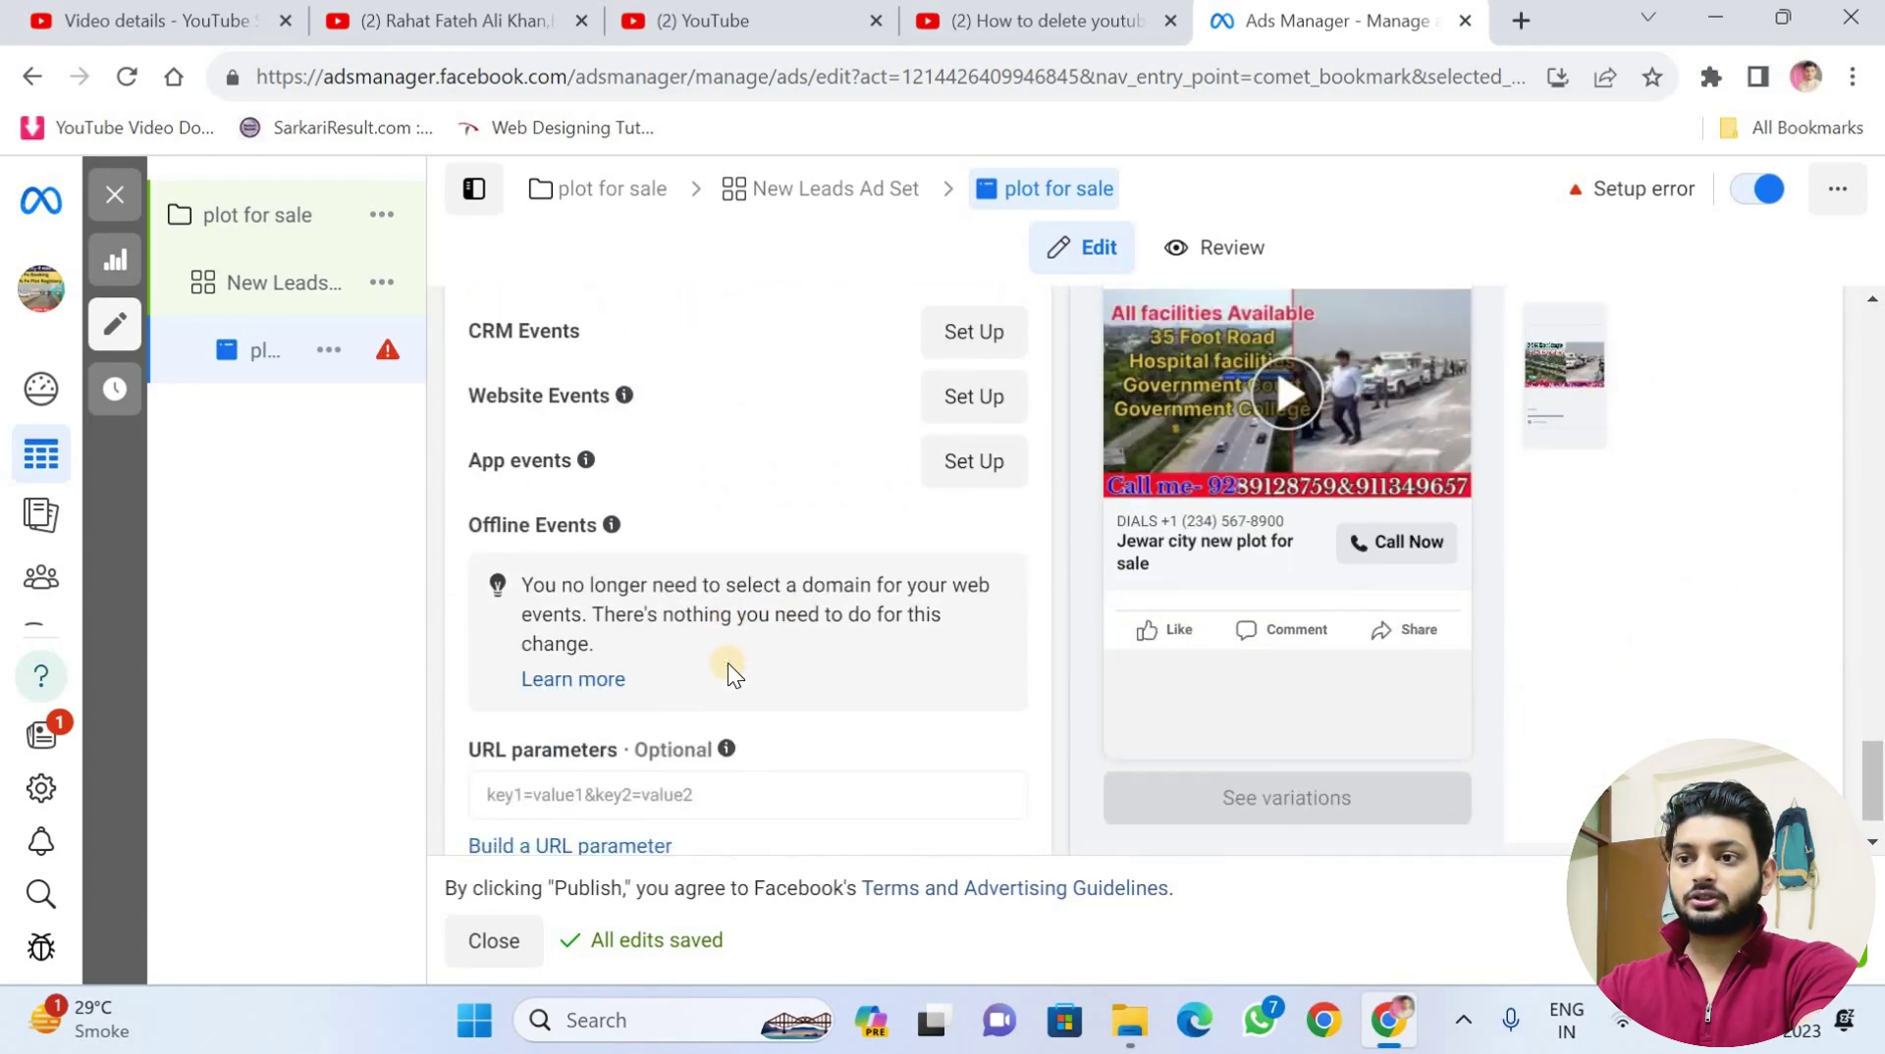
pyautogui.scroll(-1, 728, 663)
pyautogui.scroll(9, 728, 663)
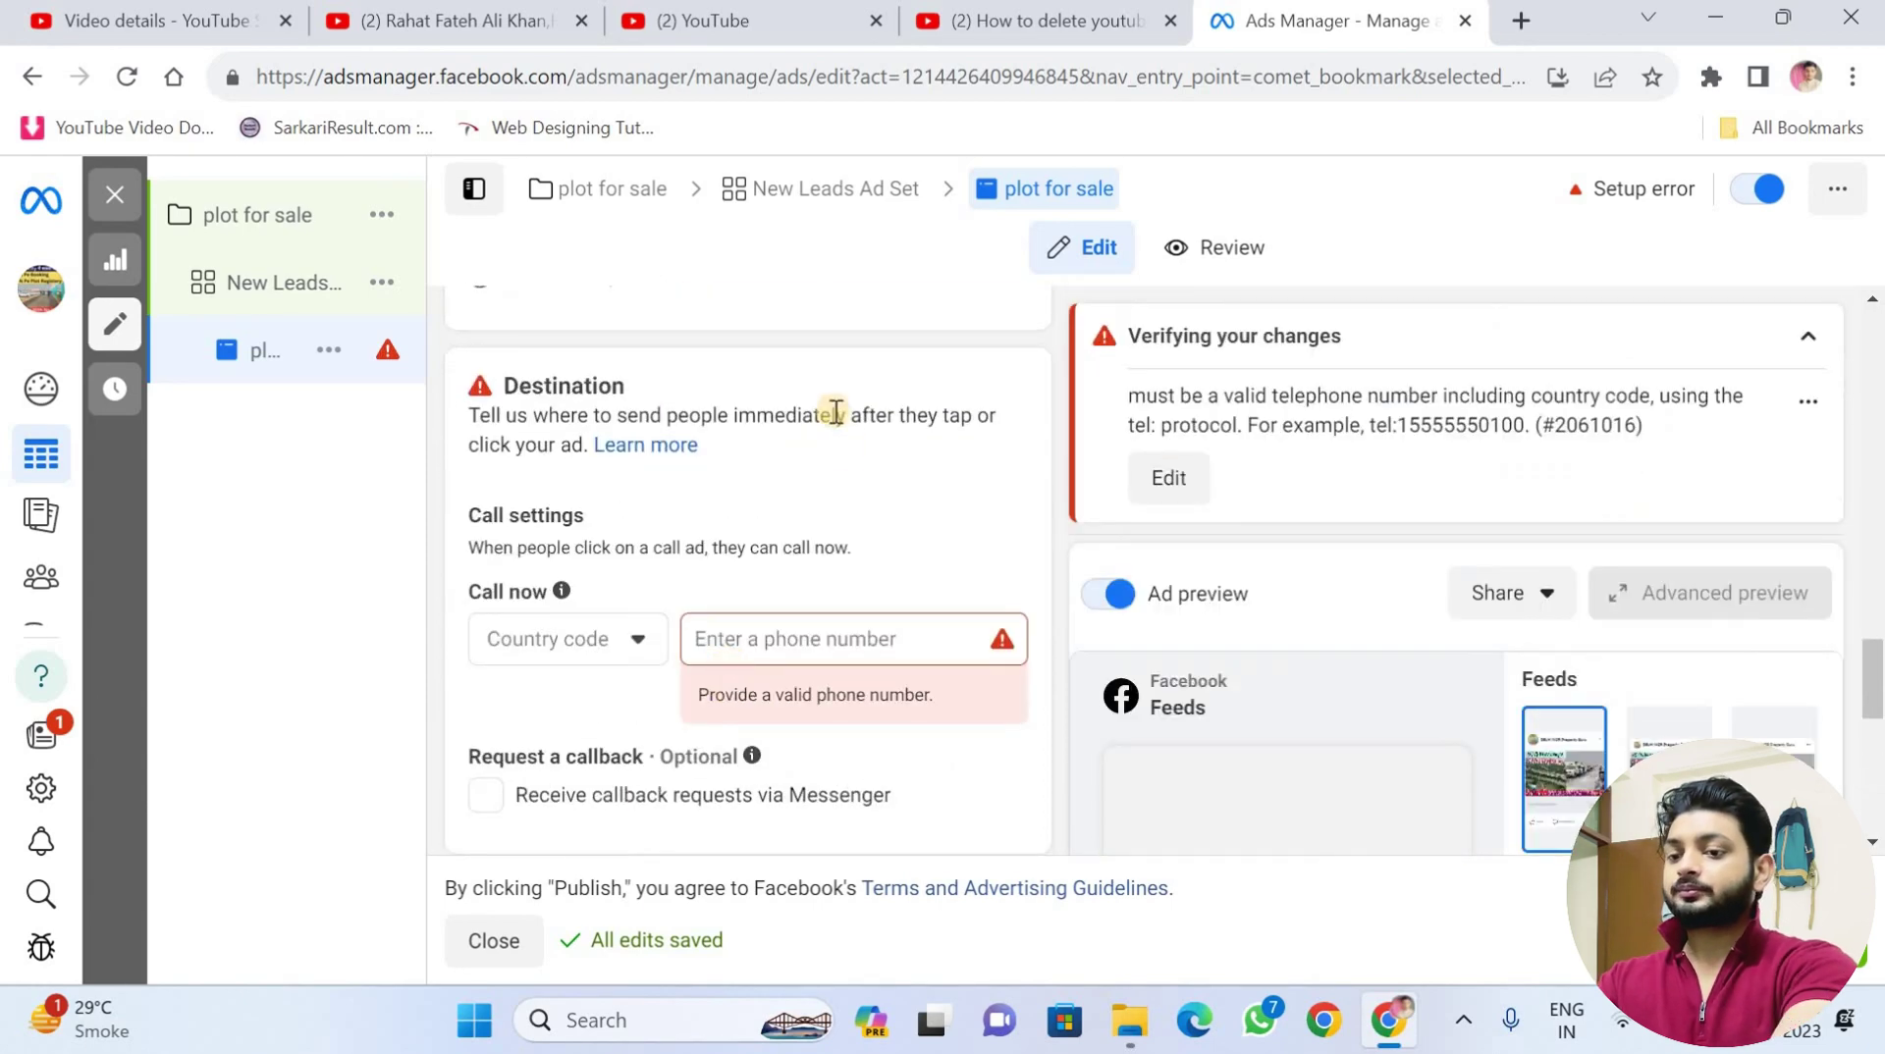
pyautogui.scroll(10, 611, 602)
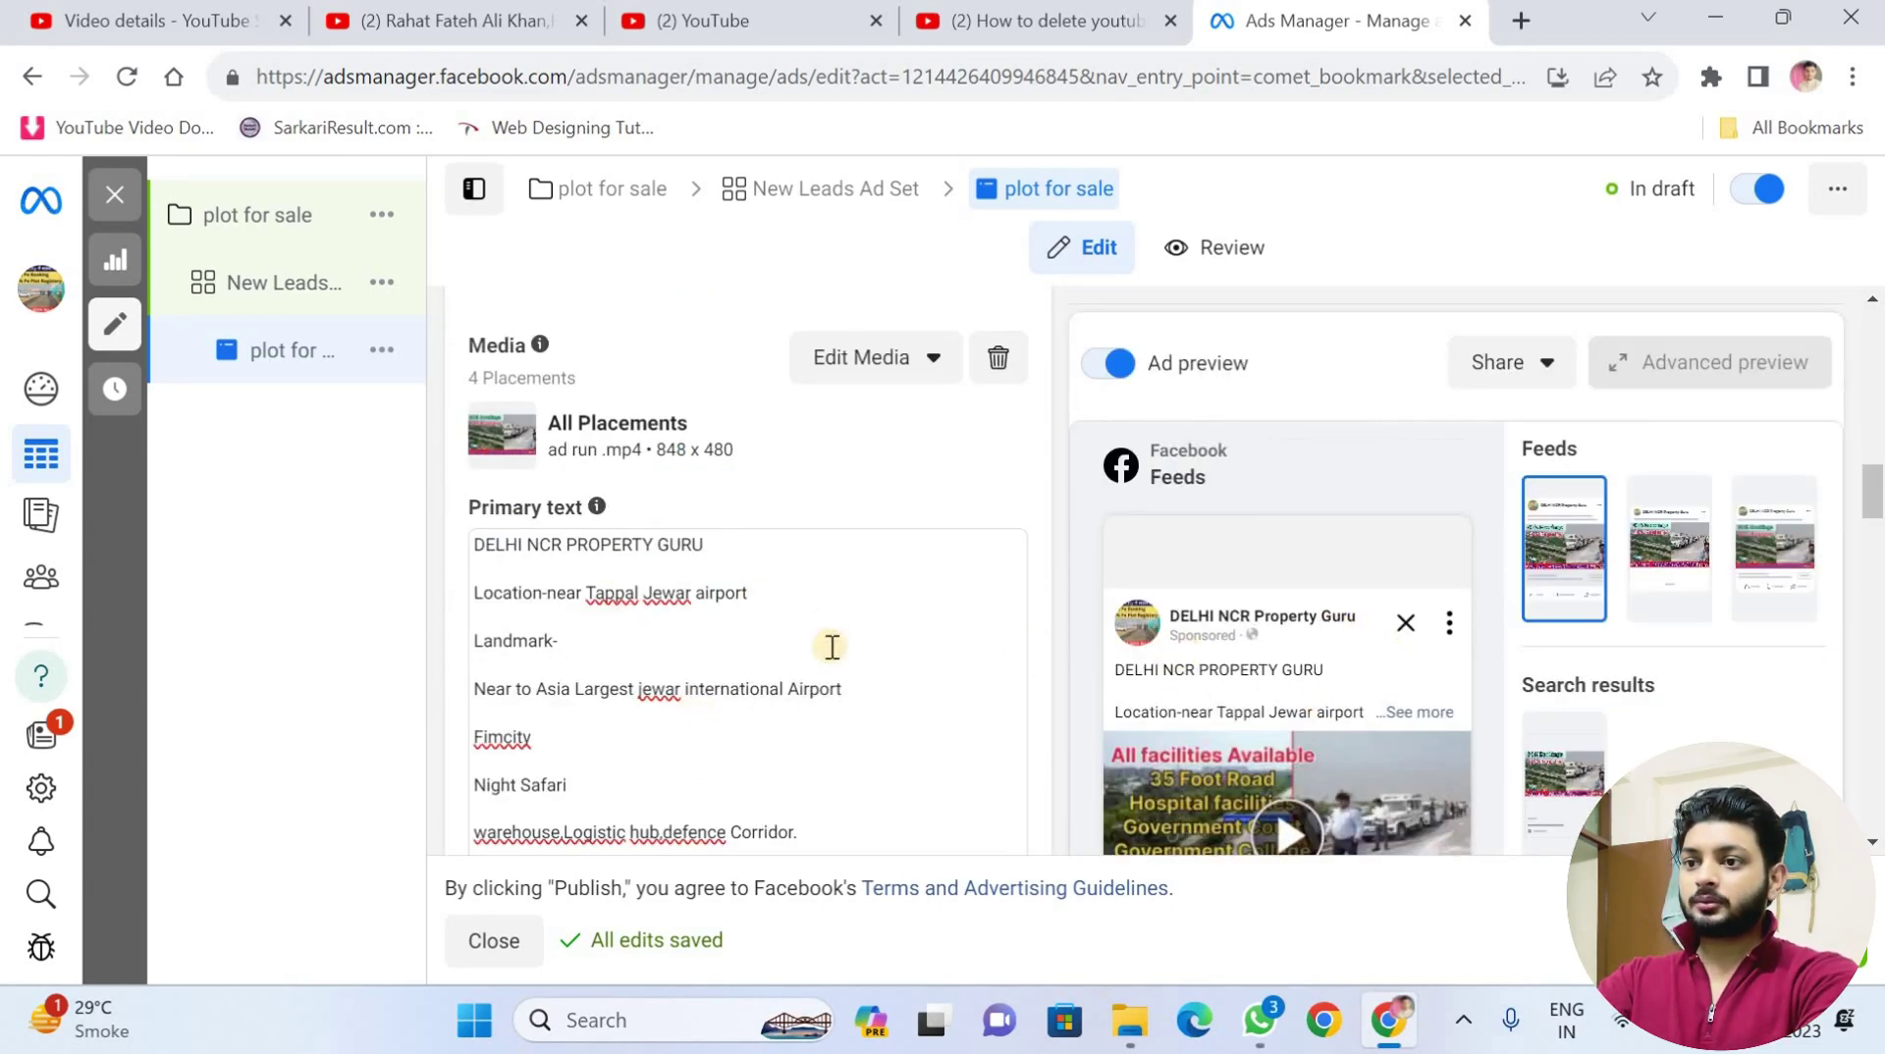
pyautogui.scroll(-15, 832, 646)
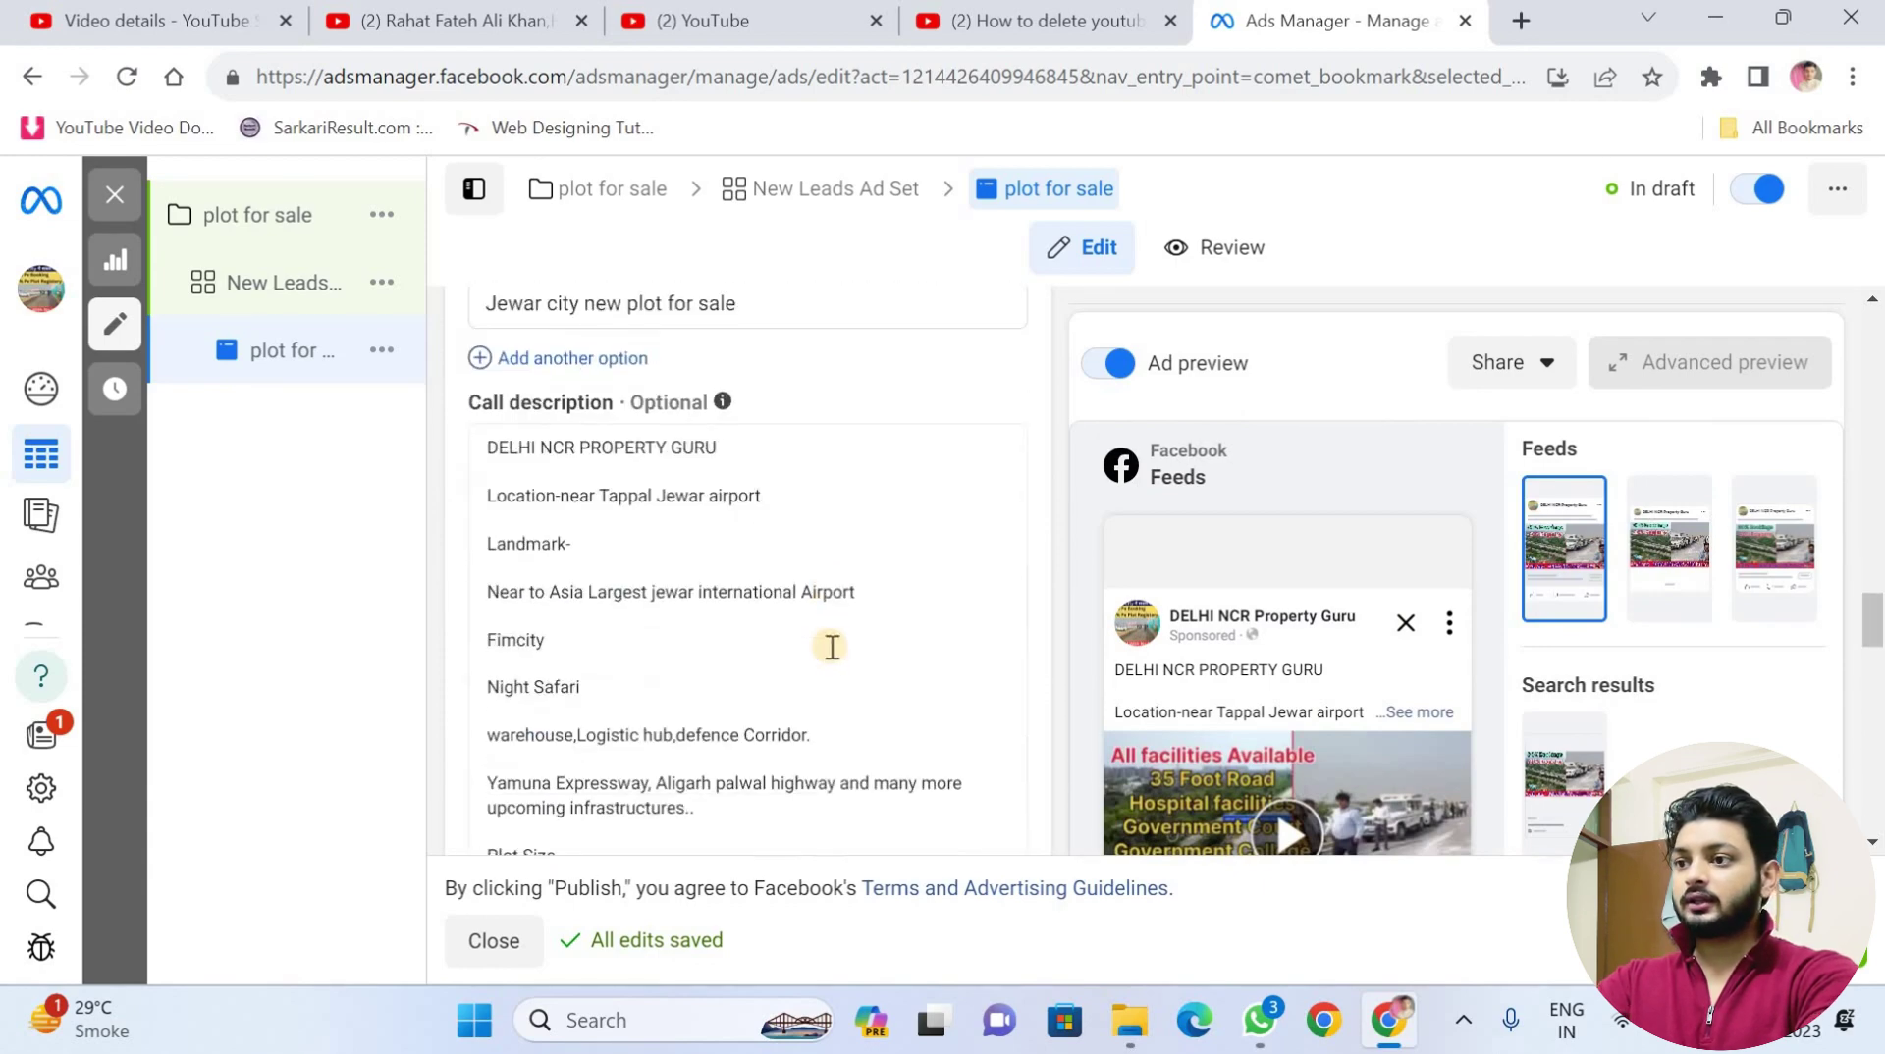
# - Review the ad's call description, call destination and tracking settings, and publish the "plot for sale" campaign with its ad set and ad
pyautogui.scroll(2, 487, 534)
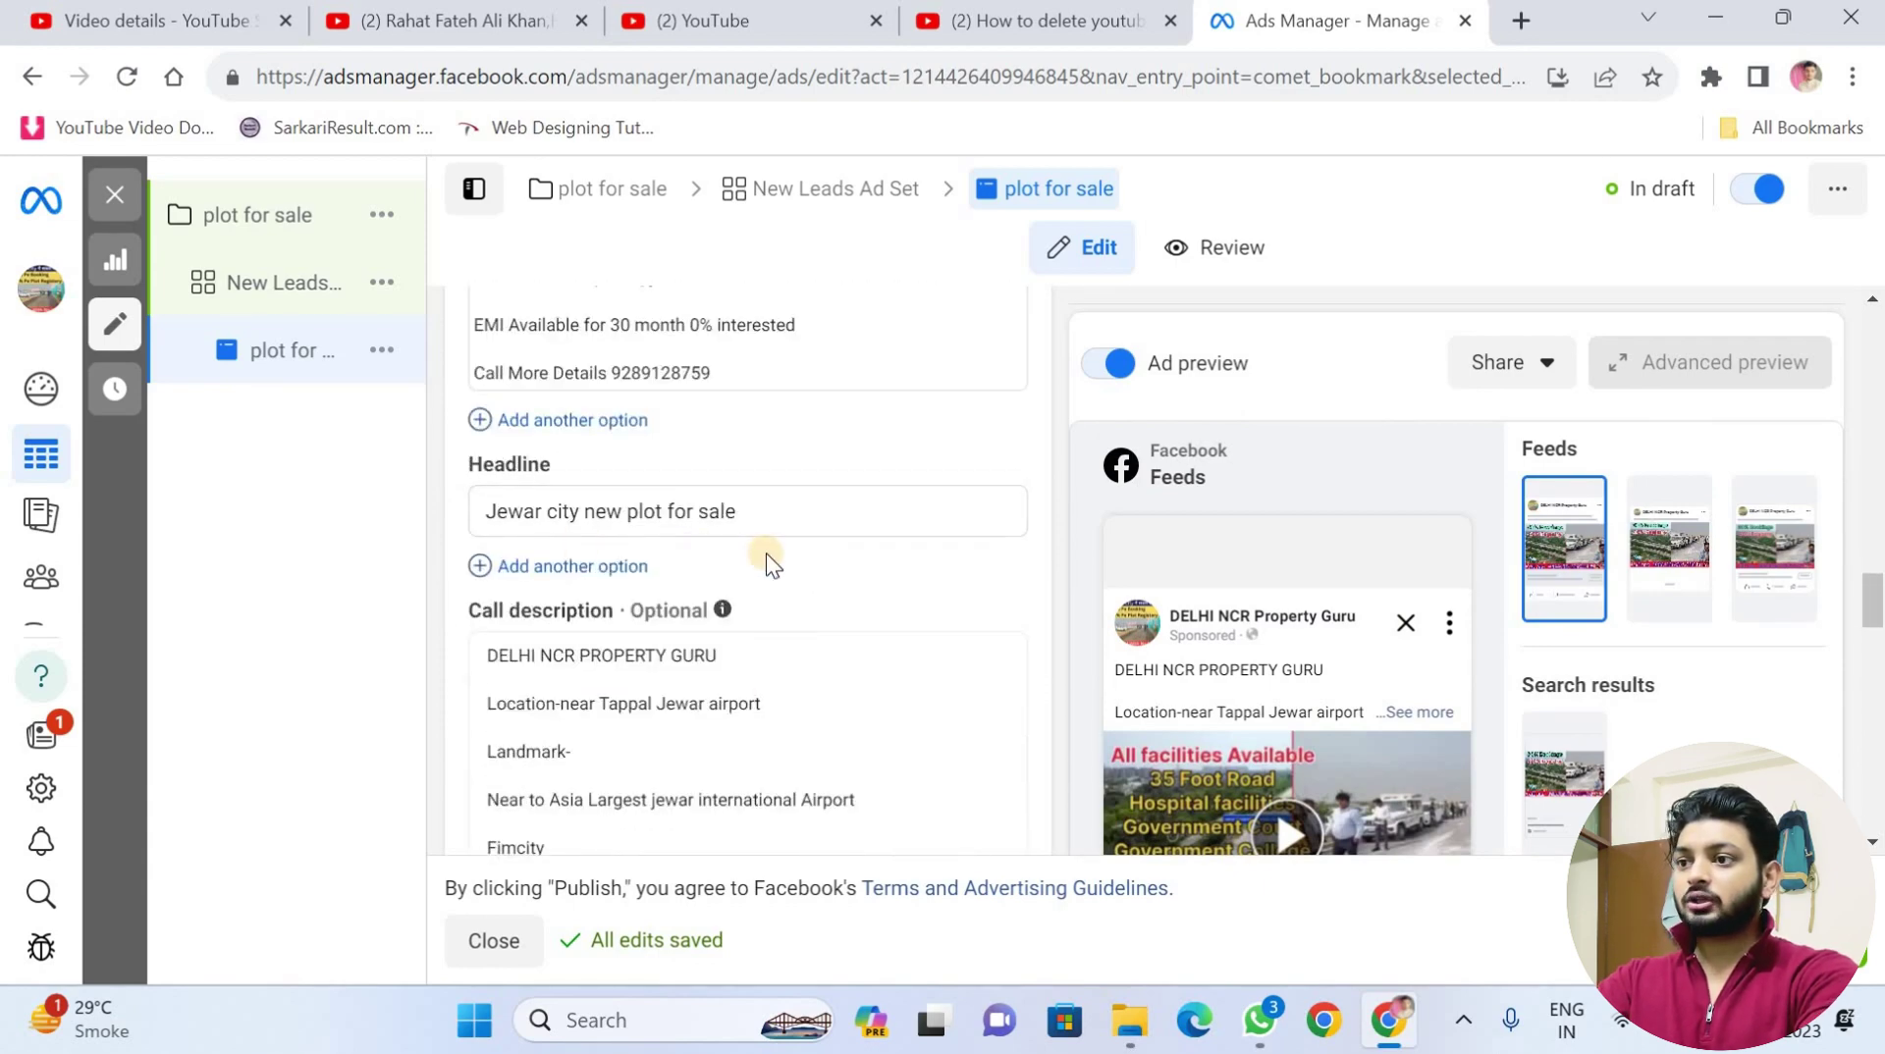
pyautogui.scroll(-3, 769, 560)
pyautogui.scroll(-5, 791, 695)
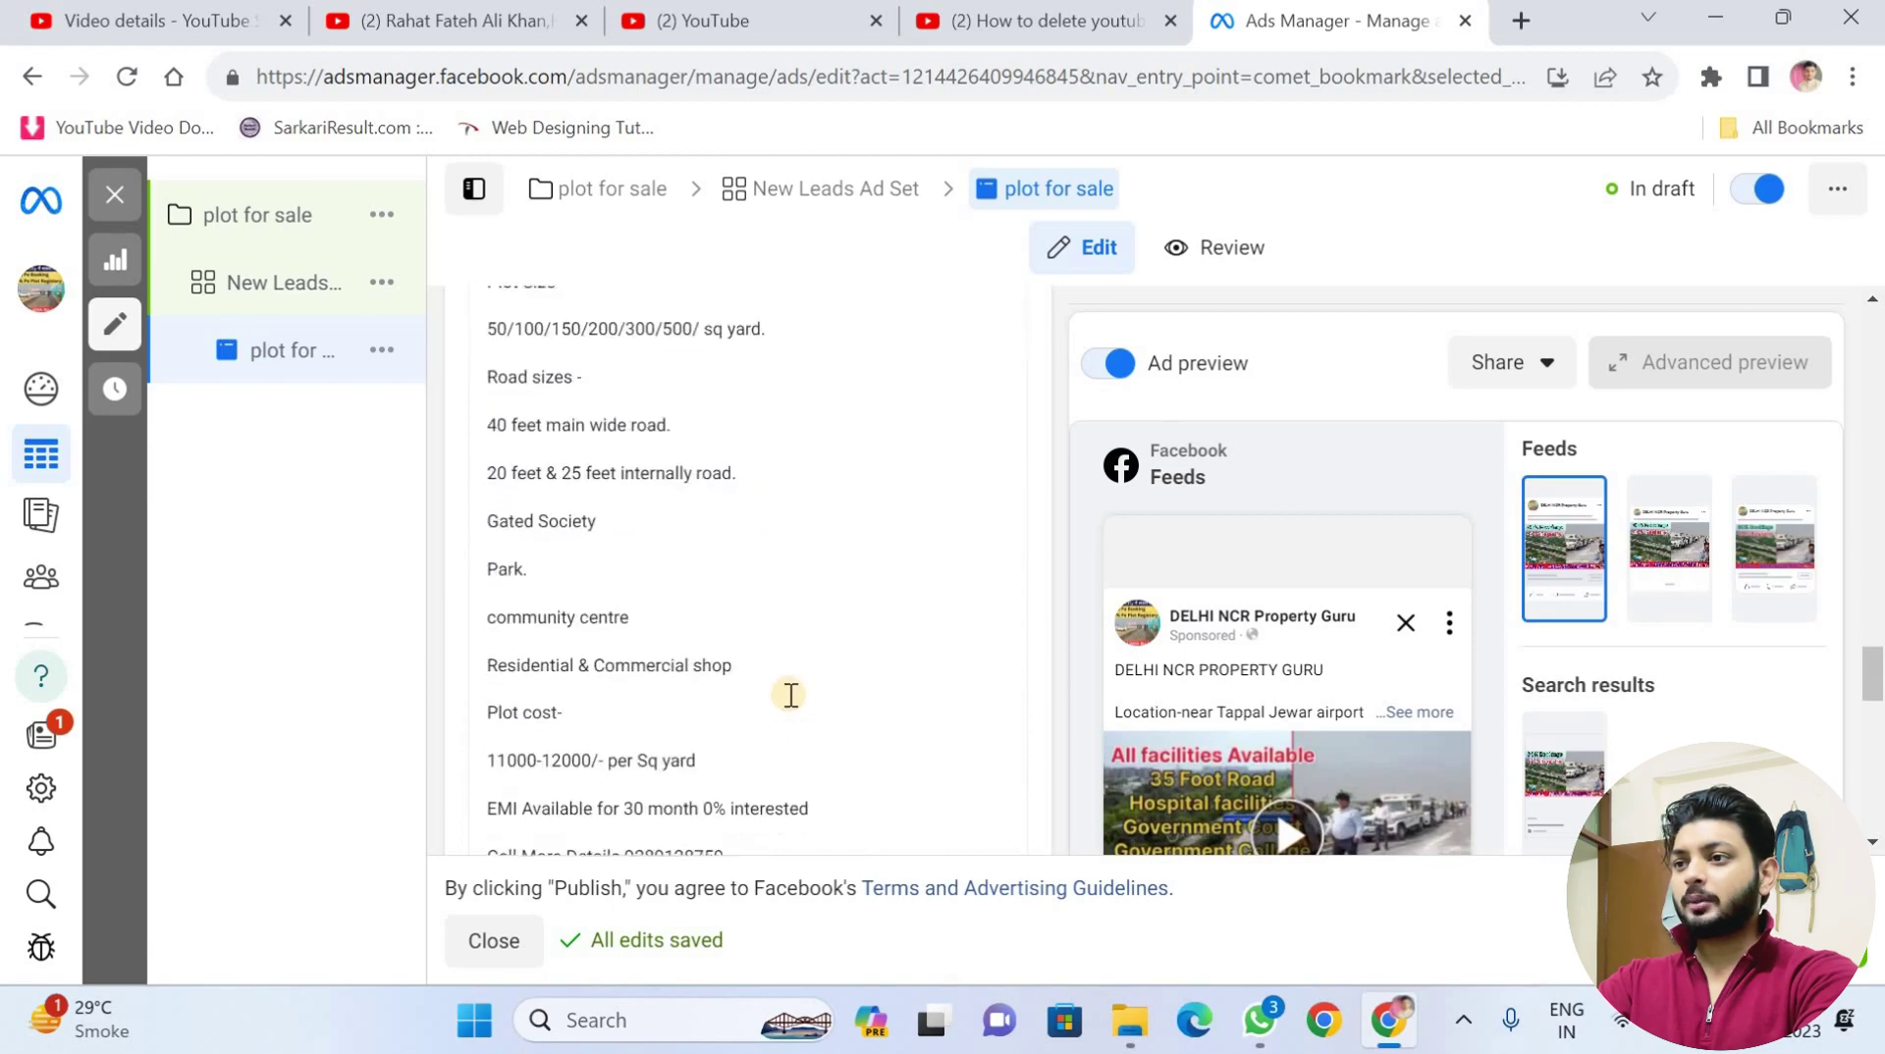
pyautogui.scroll(-4, 788, 693)
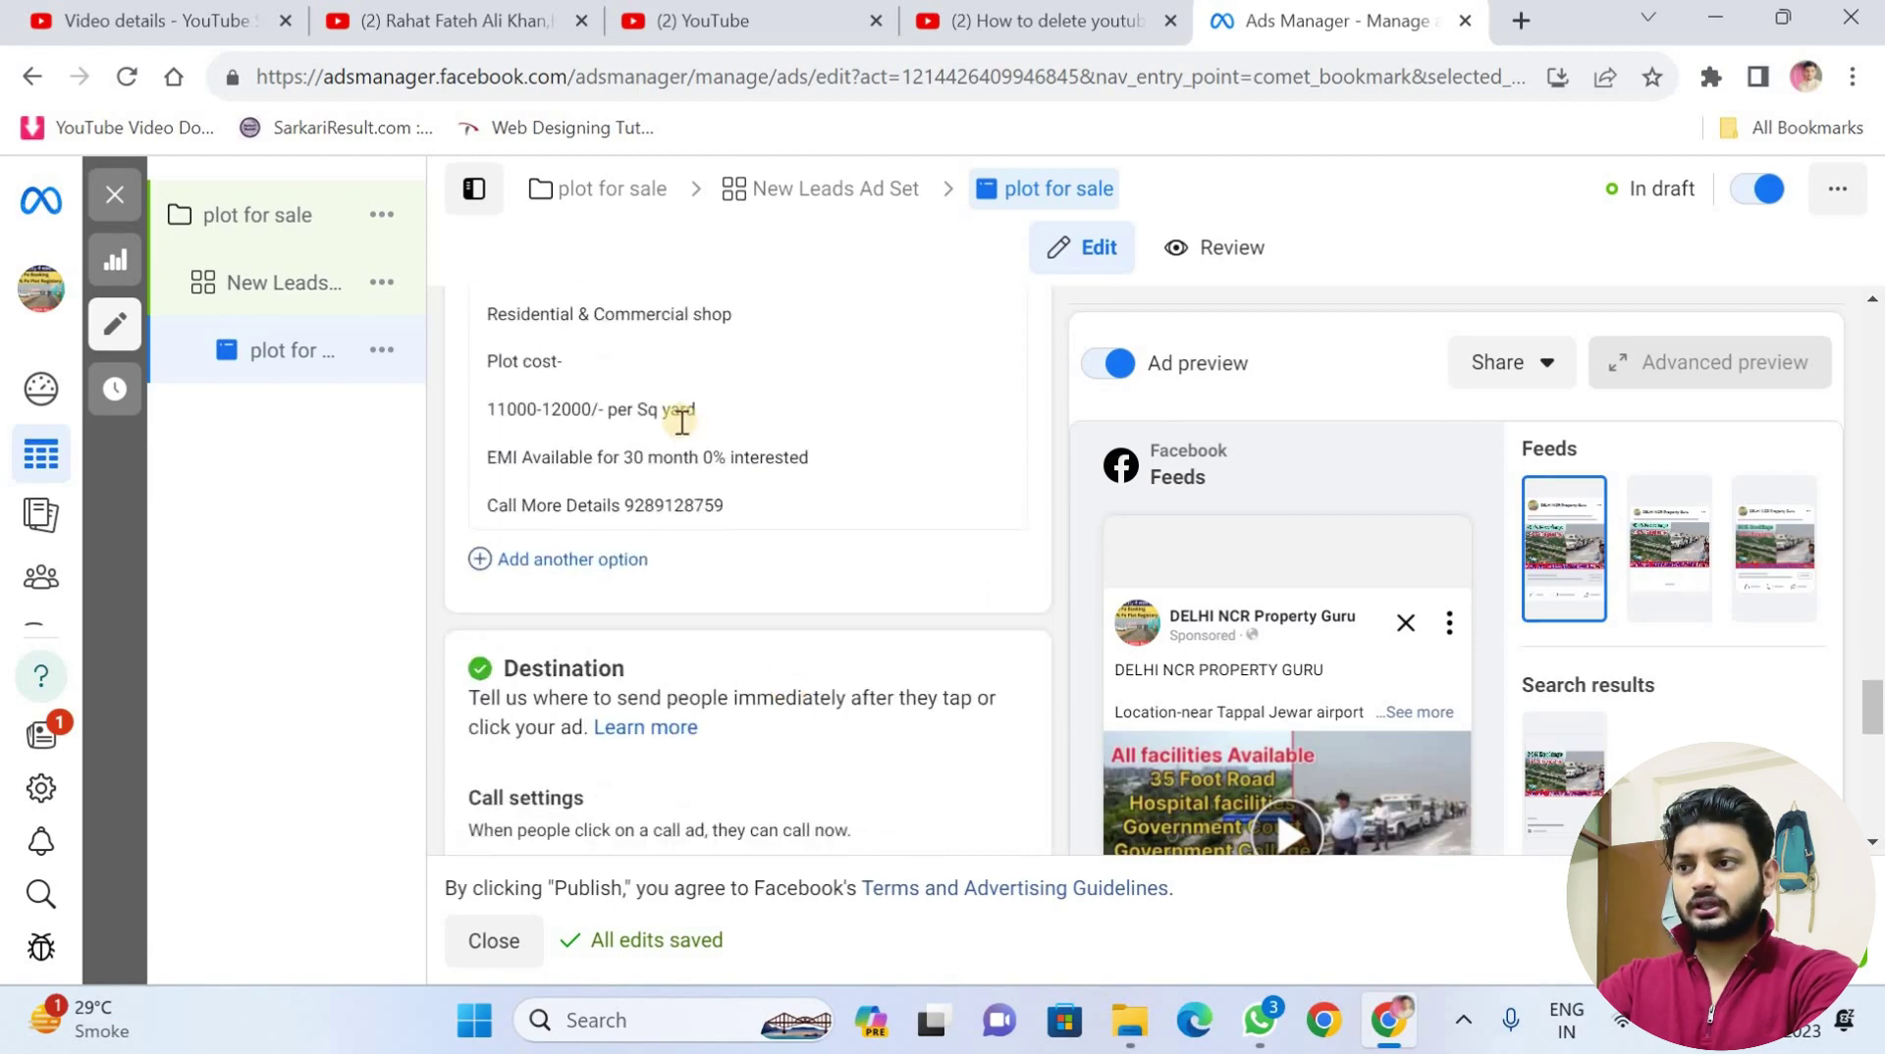
pyautogui.scroll(-3, 679, 422)
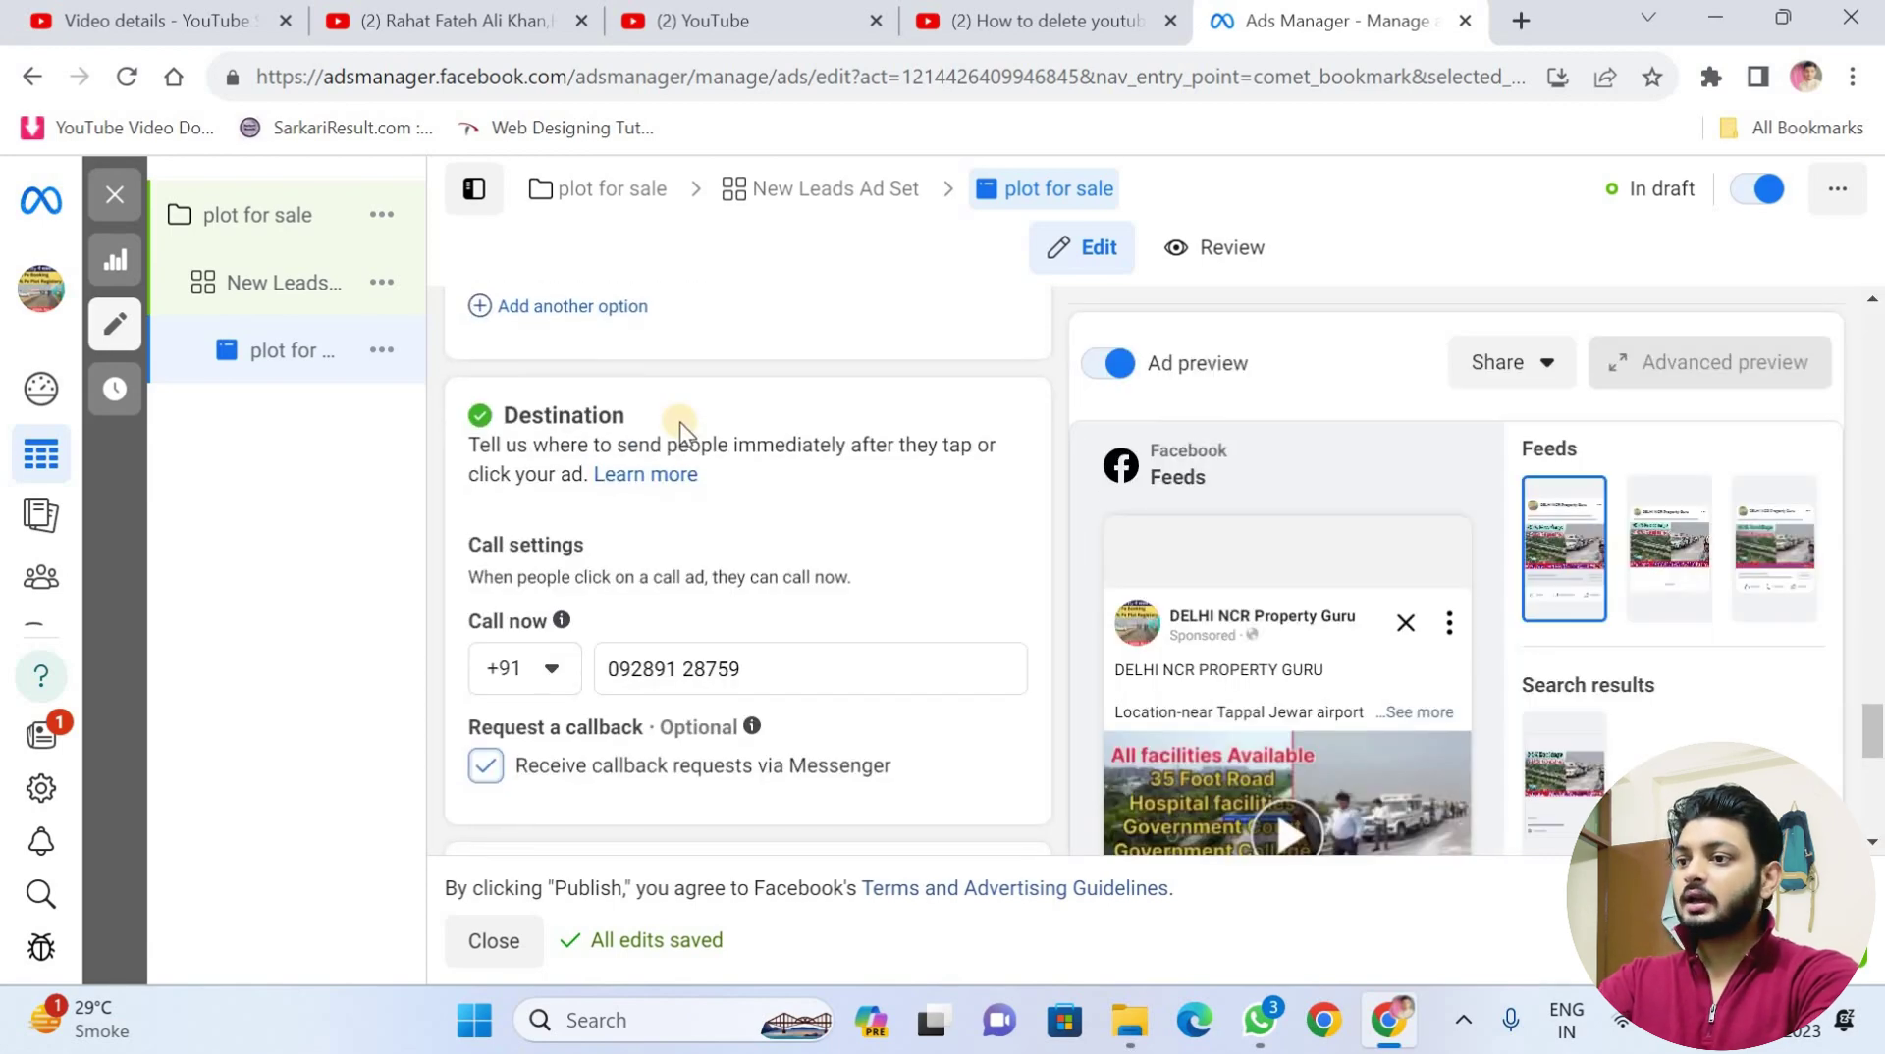
pyautogui.scroll(-2, 679, 422)
pyautogui.scroll(-1, 680, 422)
pyautogui.scroll(-2, 807, 491)
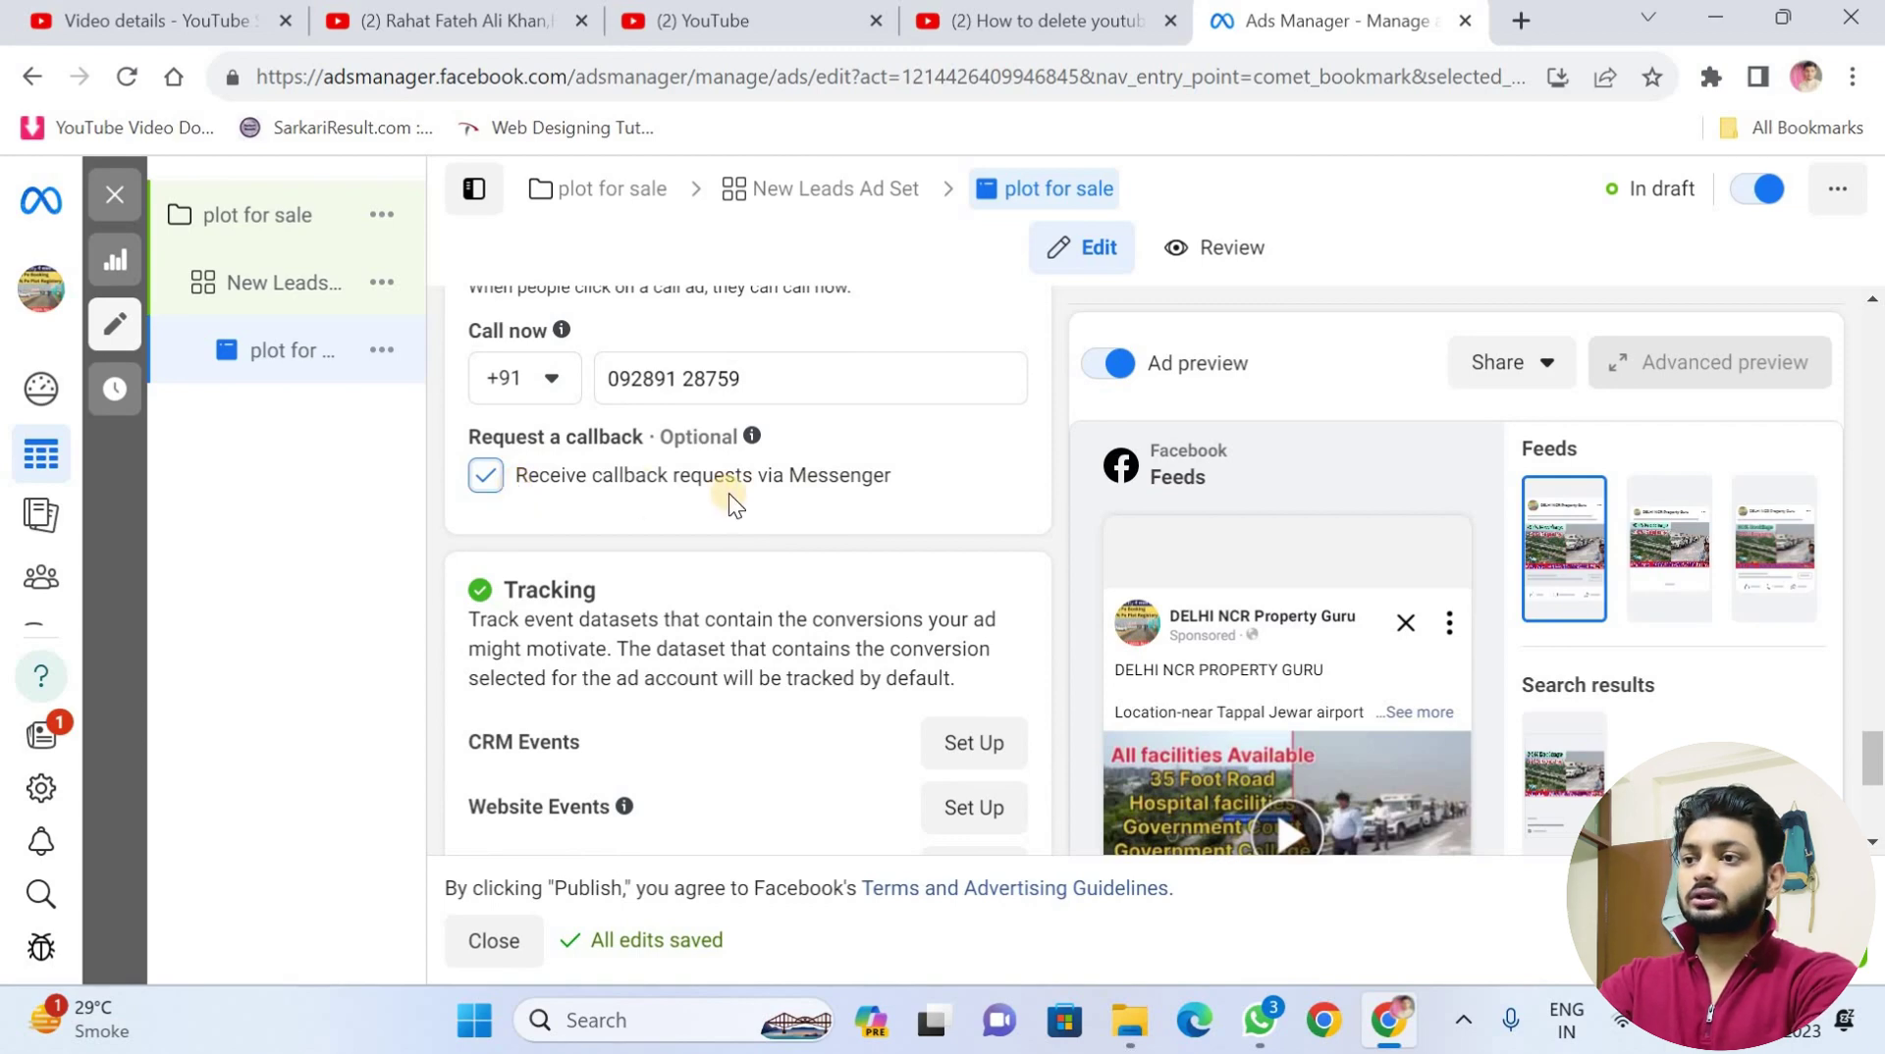
pyautogui.scroll(-4, 811, 508)
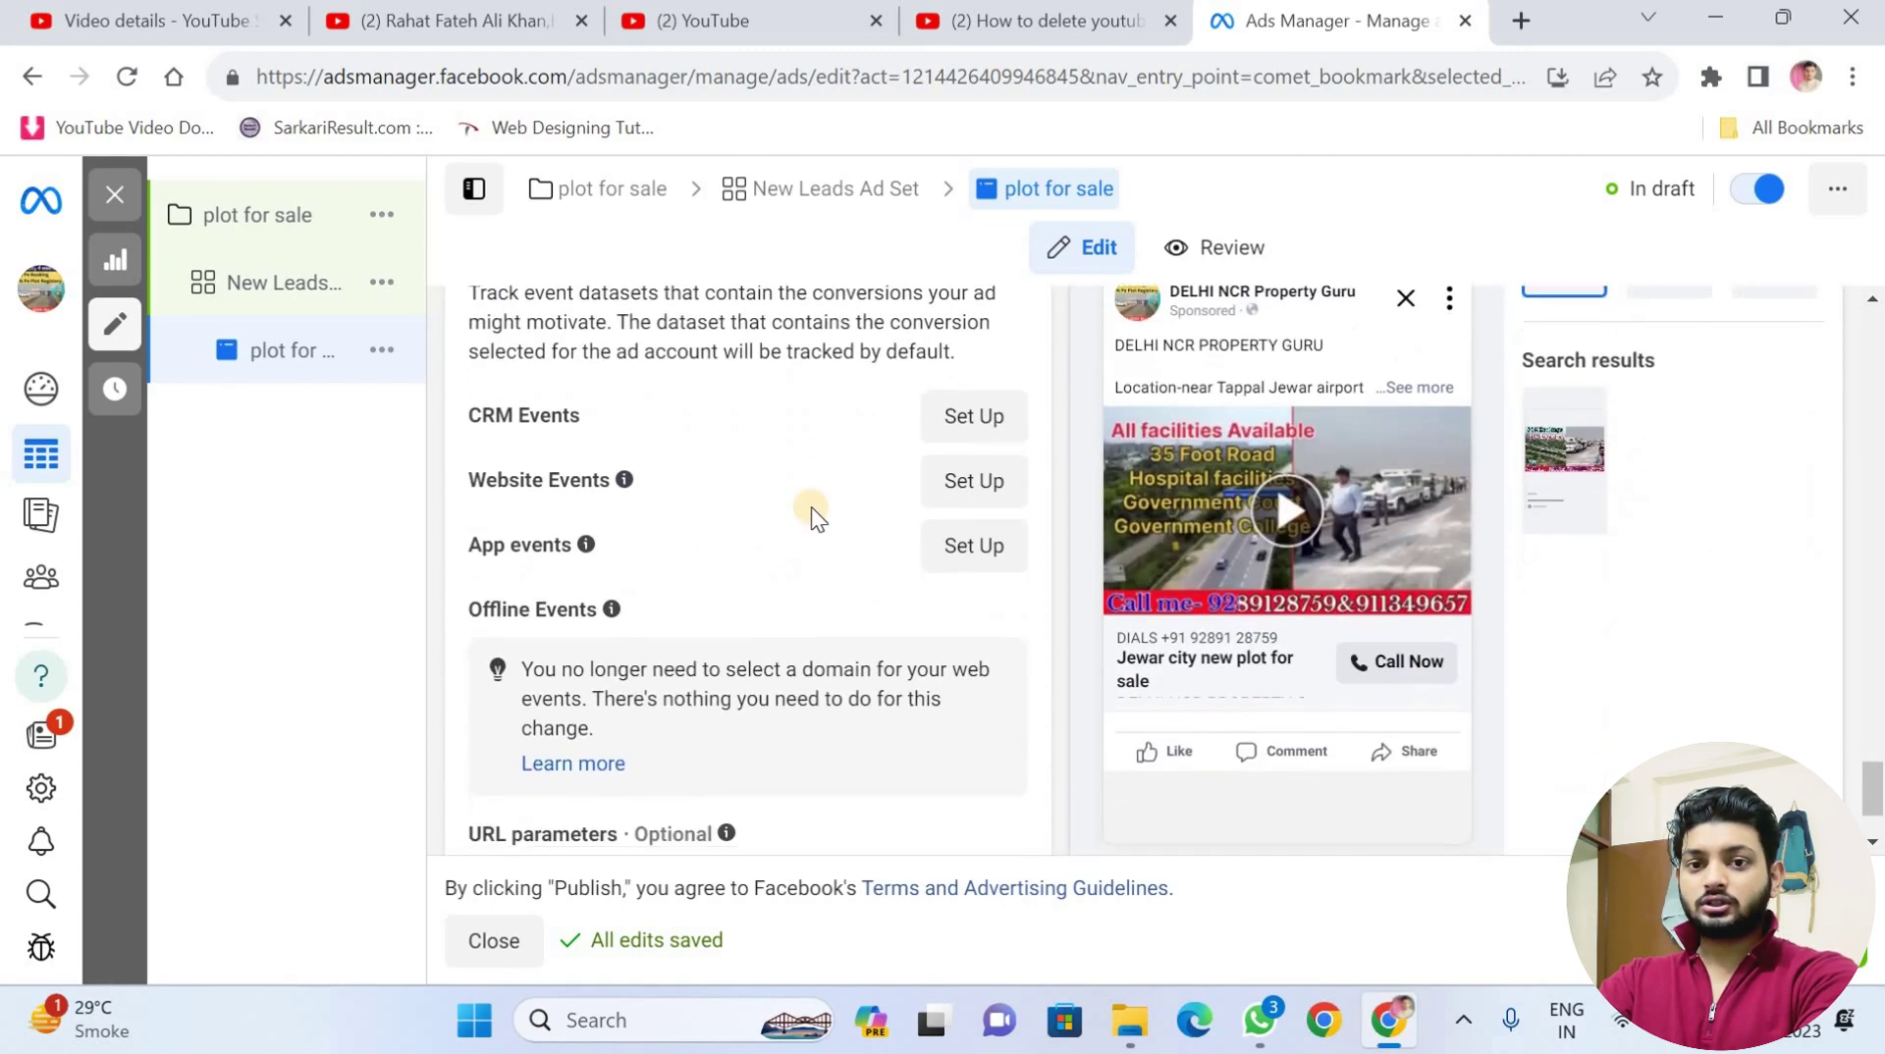
pyautogui.scroll(-2, 803, 577)
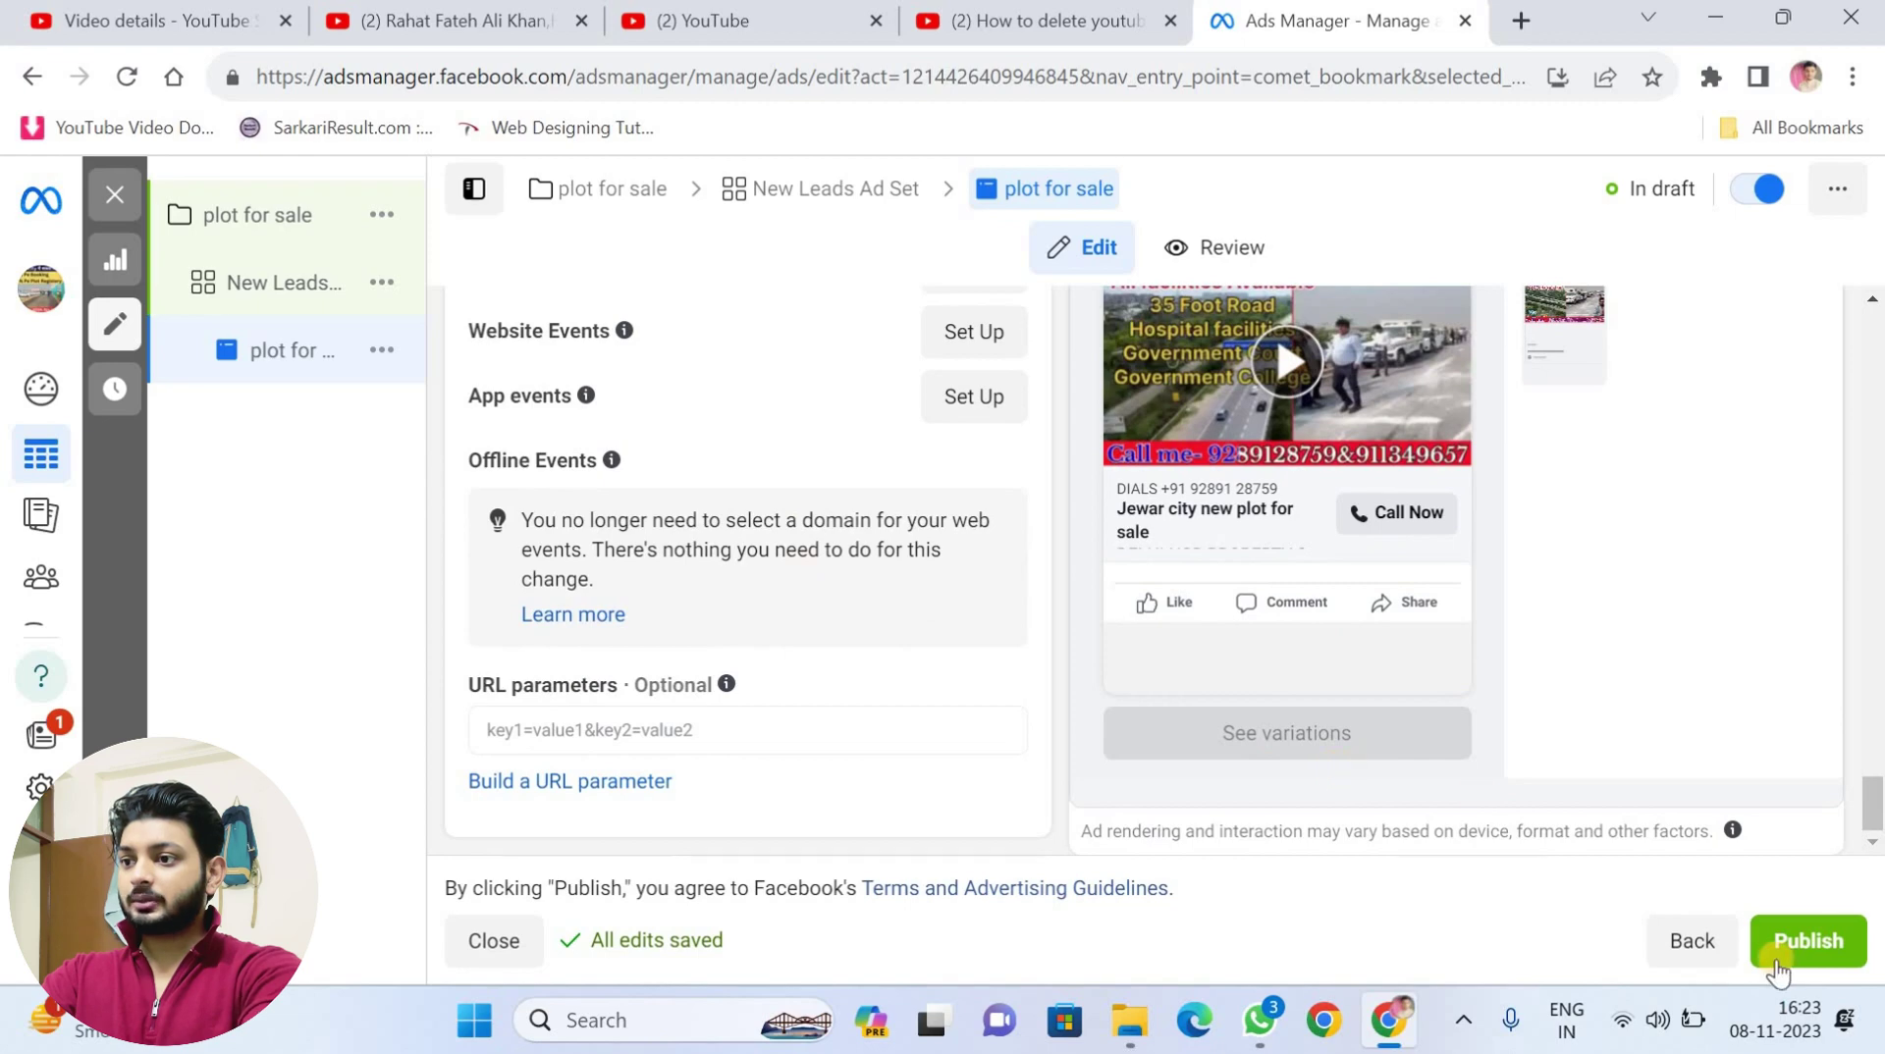
pyautogui.click(1823, 951)
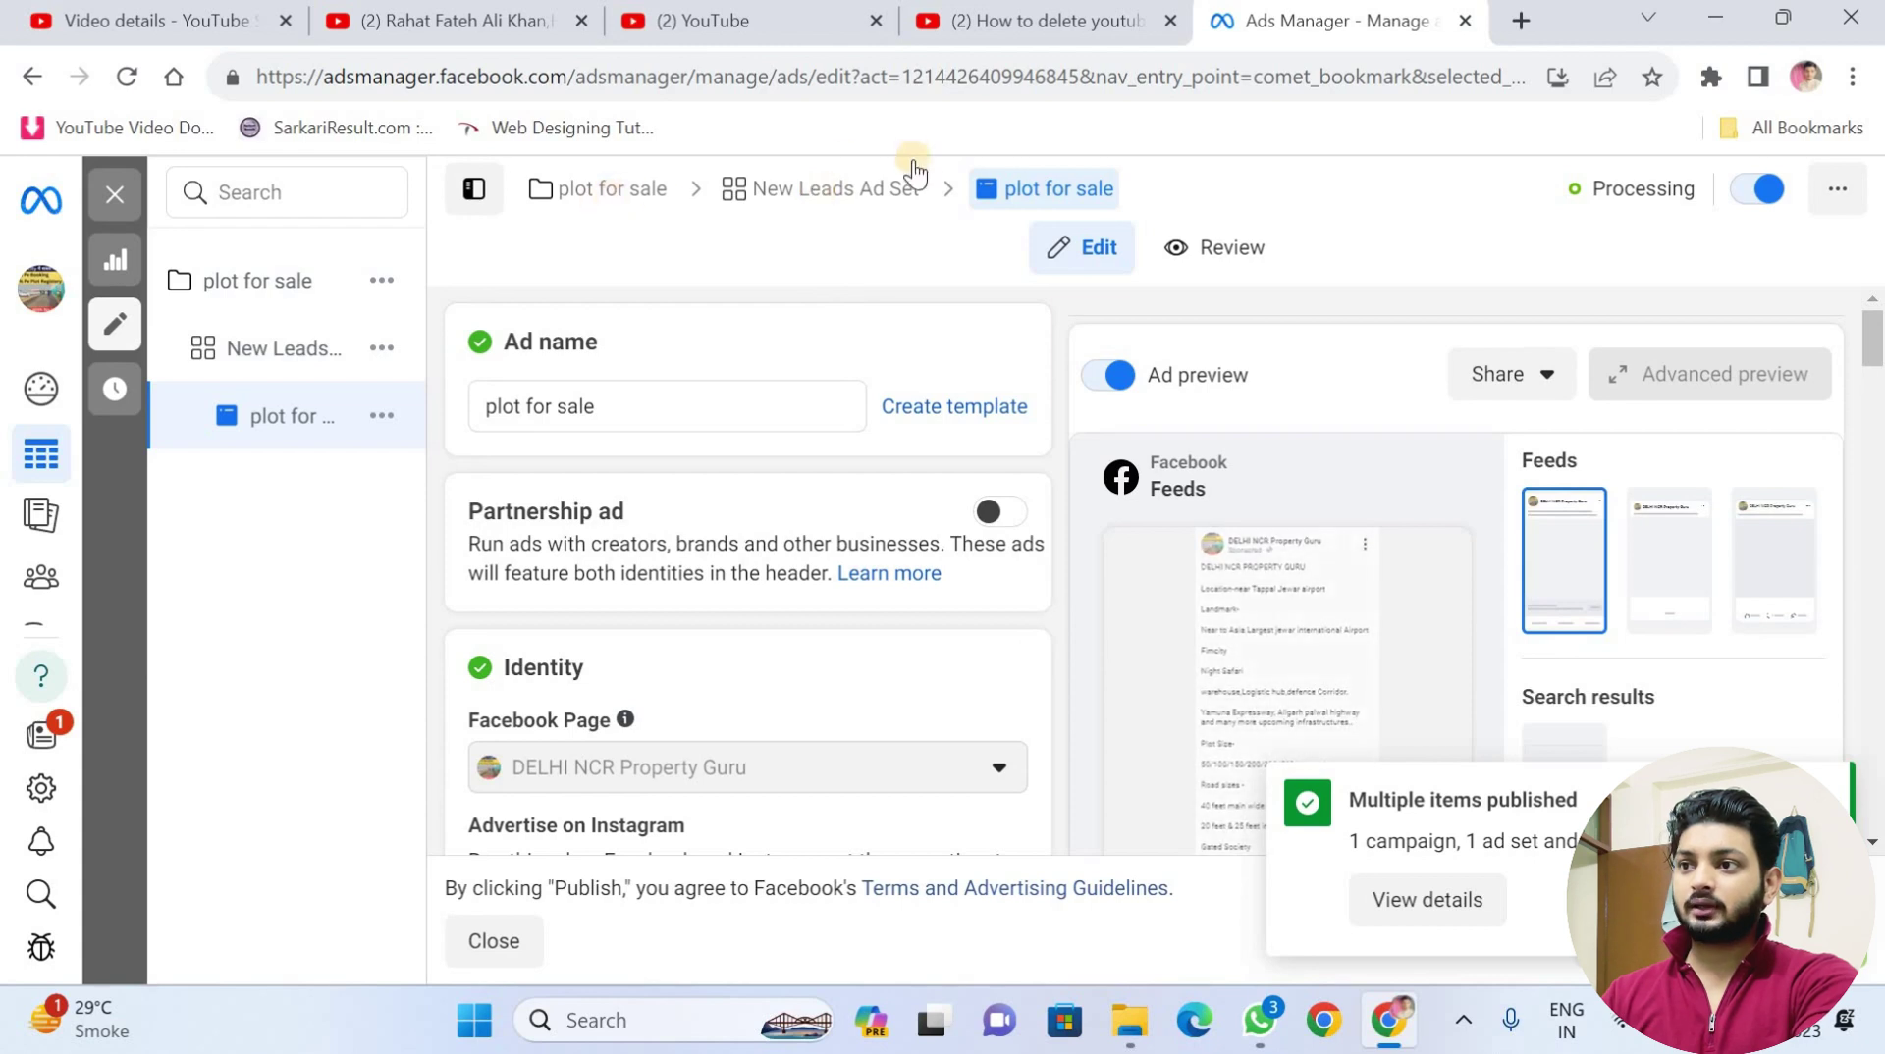
# - Return from the editor to the ad sets table and examine the new leads ad set's delivery, budget, results, end date and schedule
pyautogui.click(928, 199)
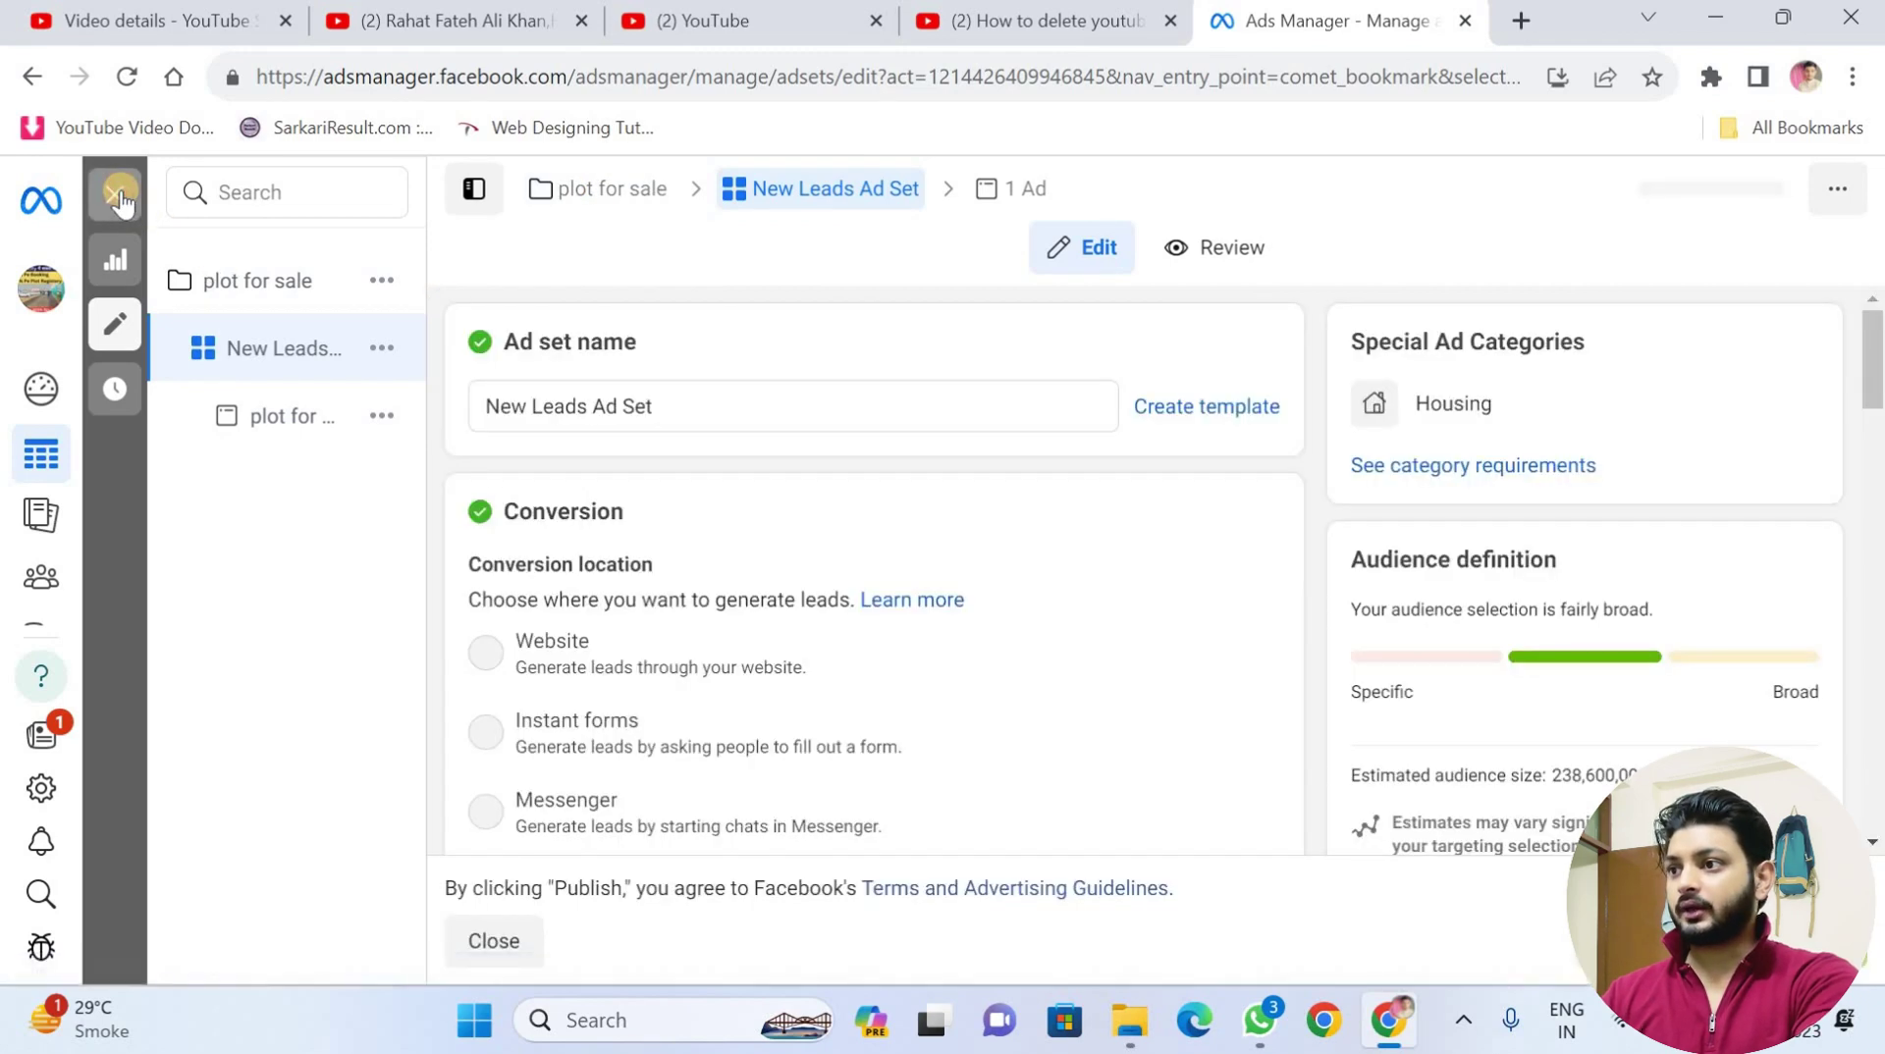
pyautogui.click(120, 201)
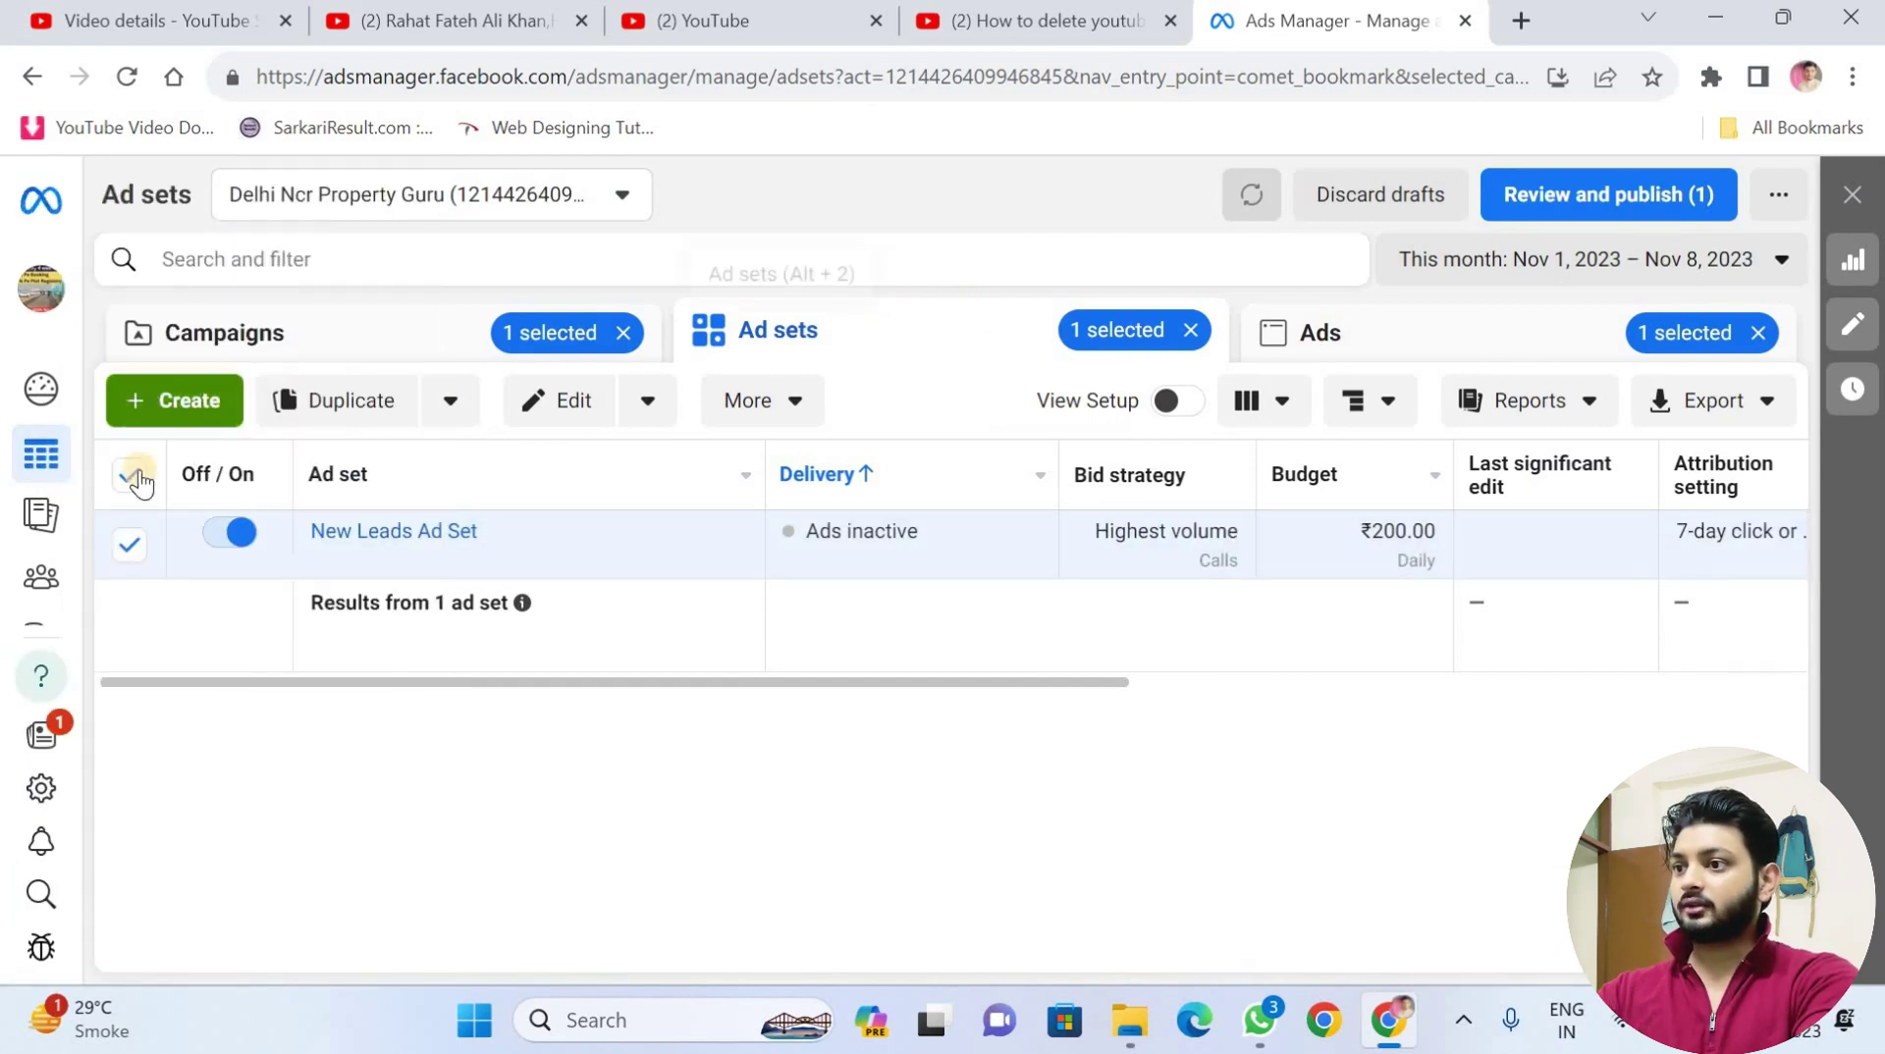
pyautogui.moveTo(483, 567)
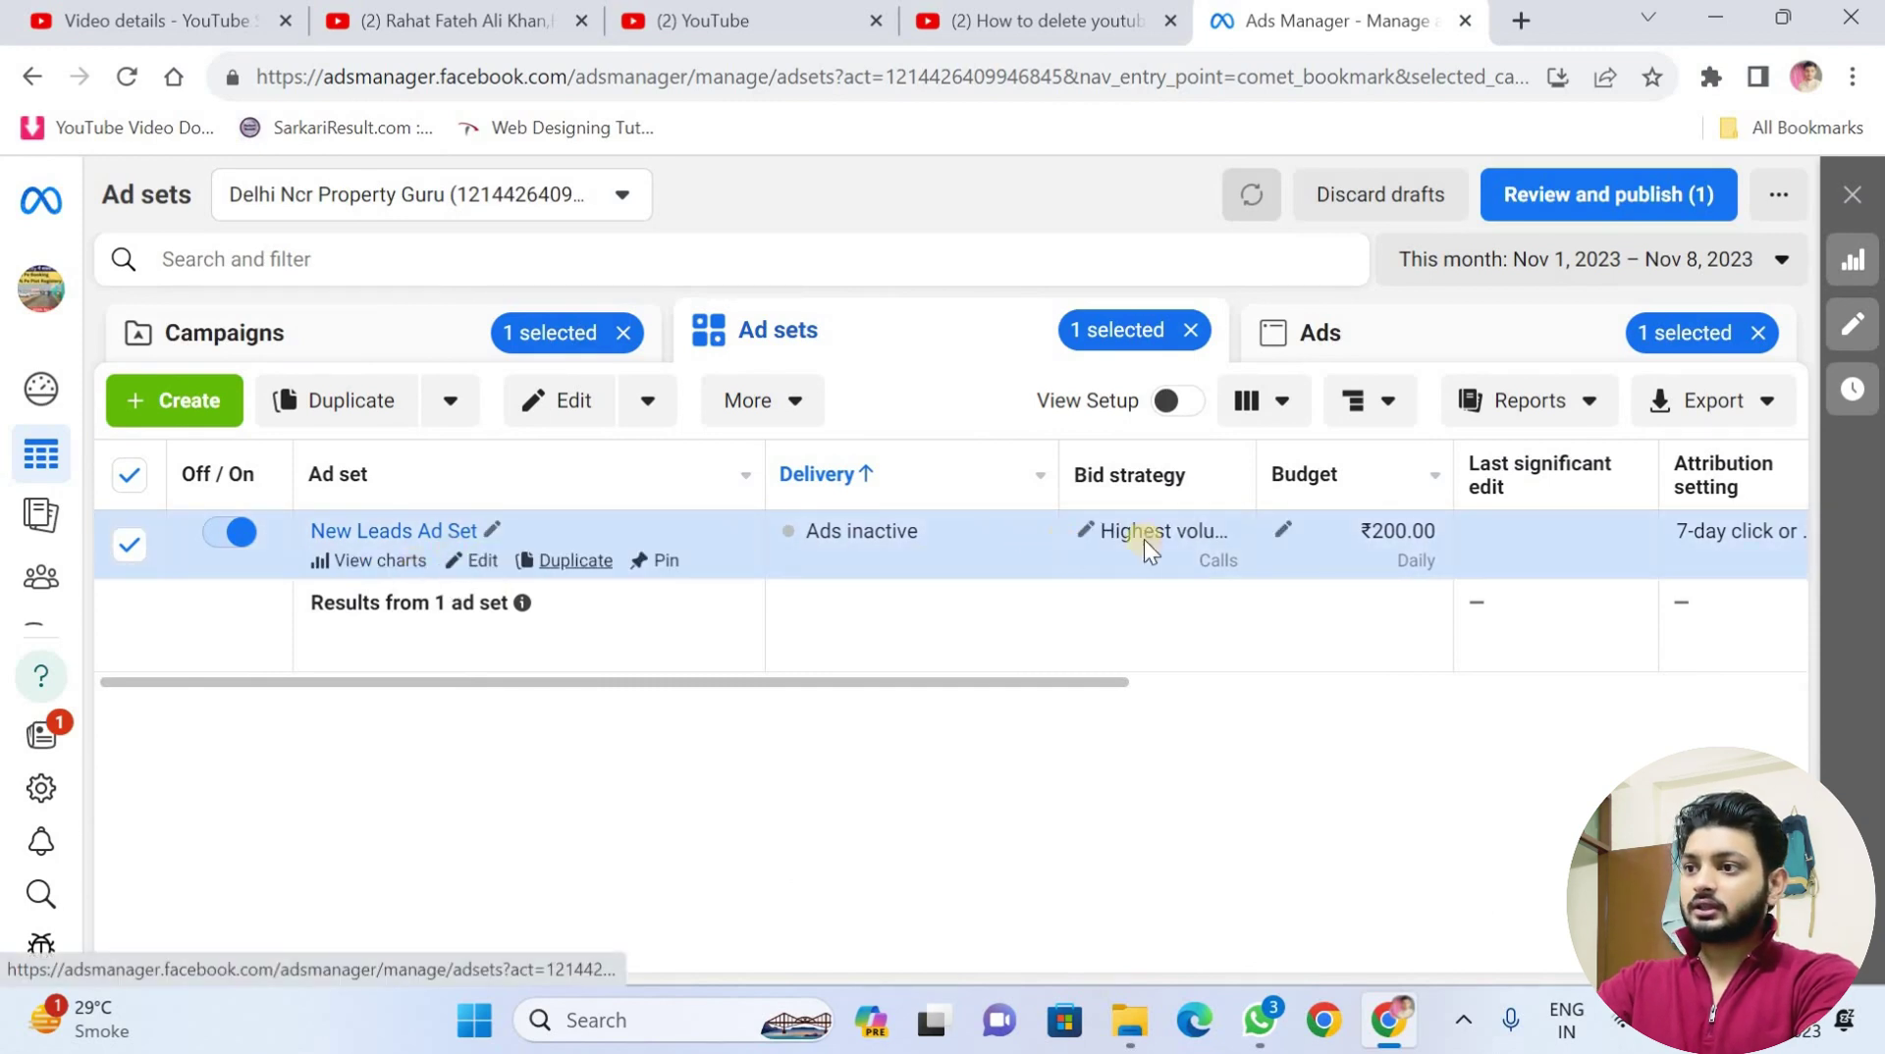
pyautogui.hscroll(10, 1188, 538)
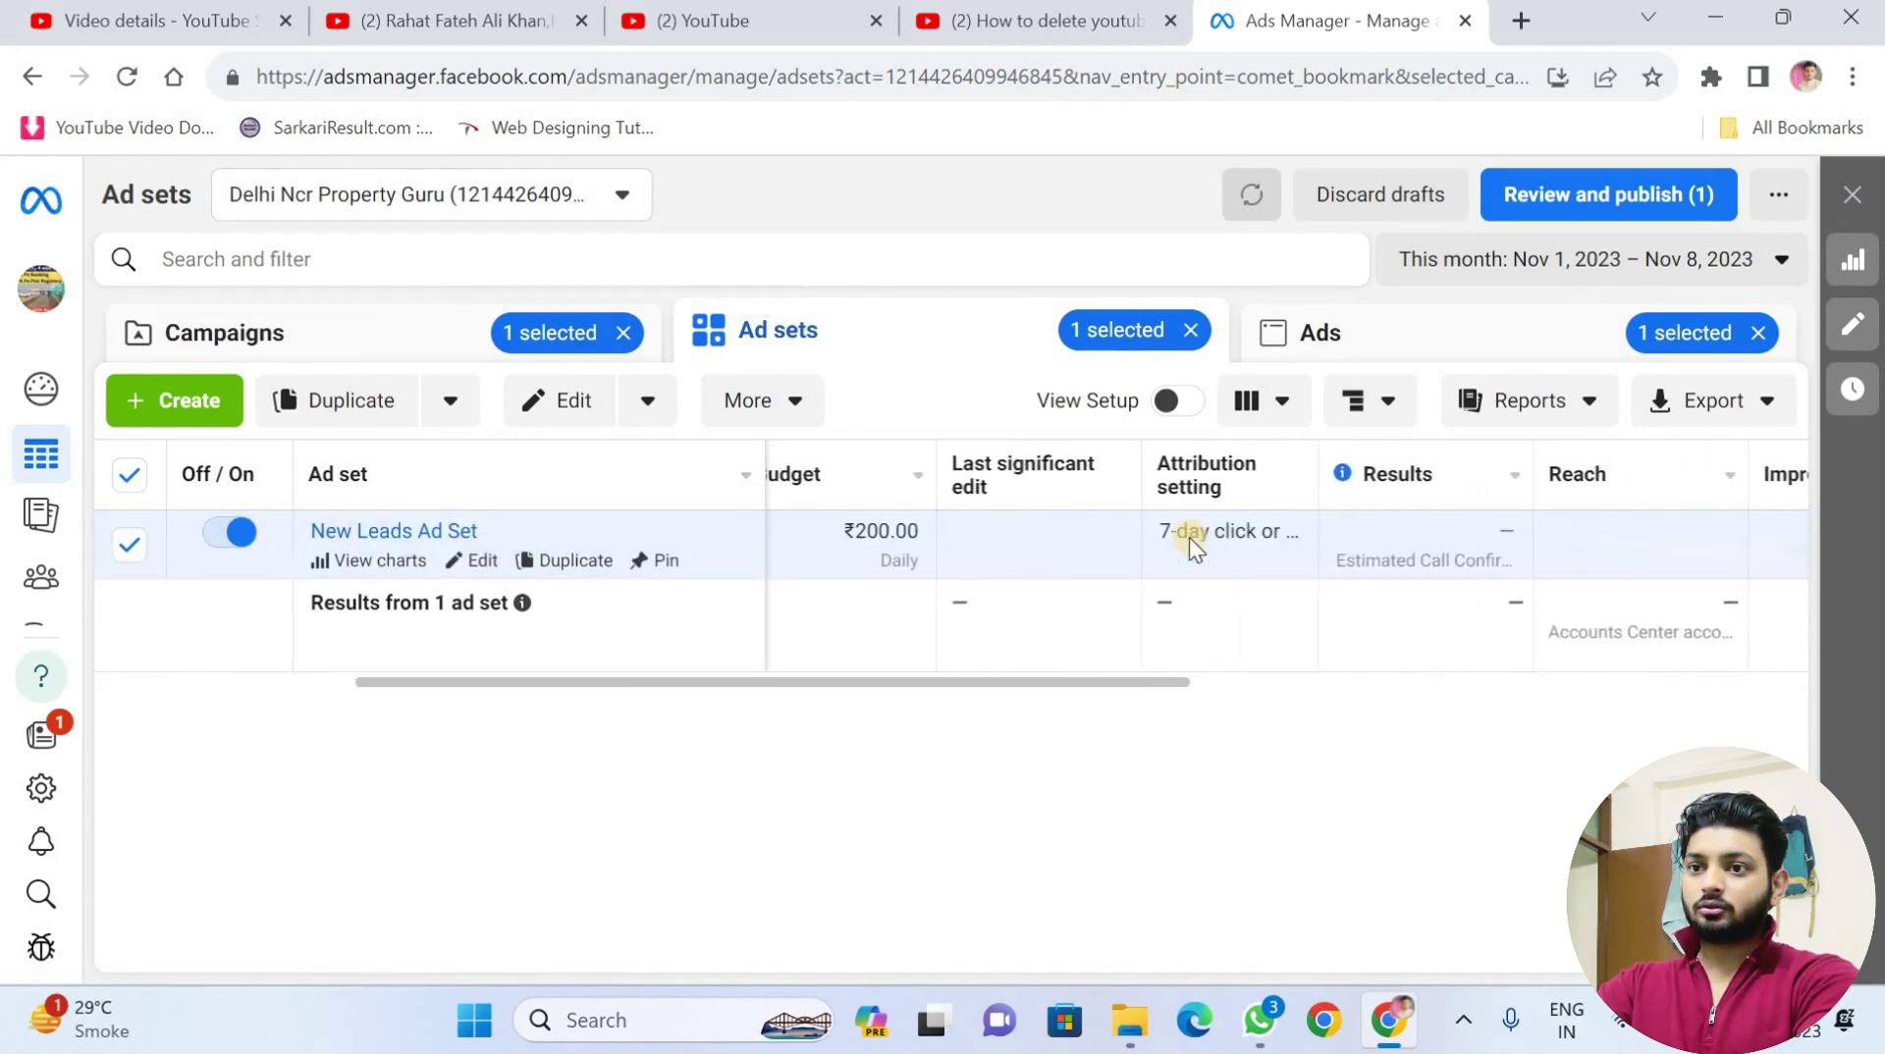
pyautogui.hscroll(8, 1188, 538)
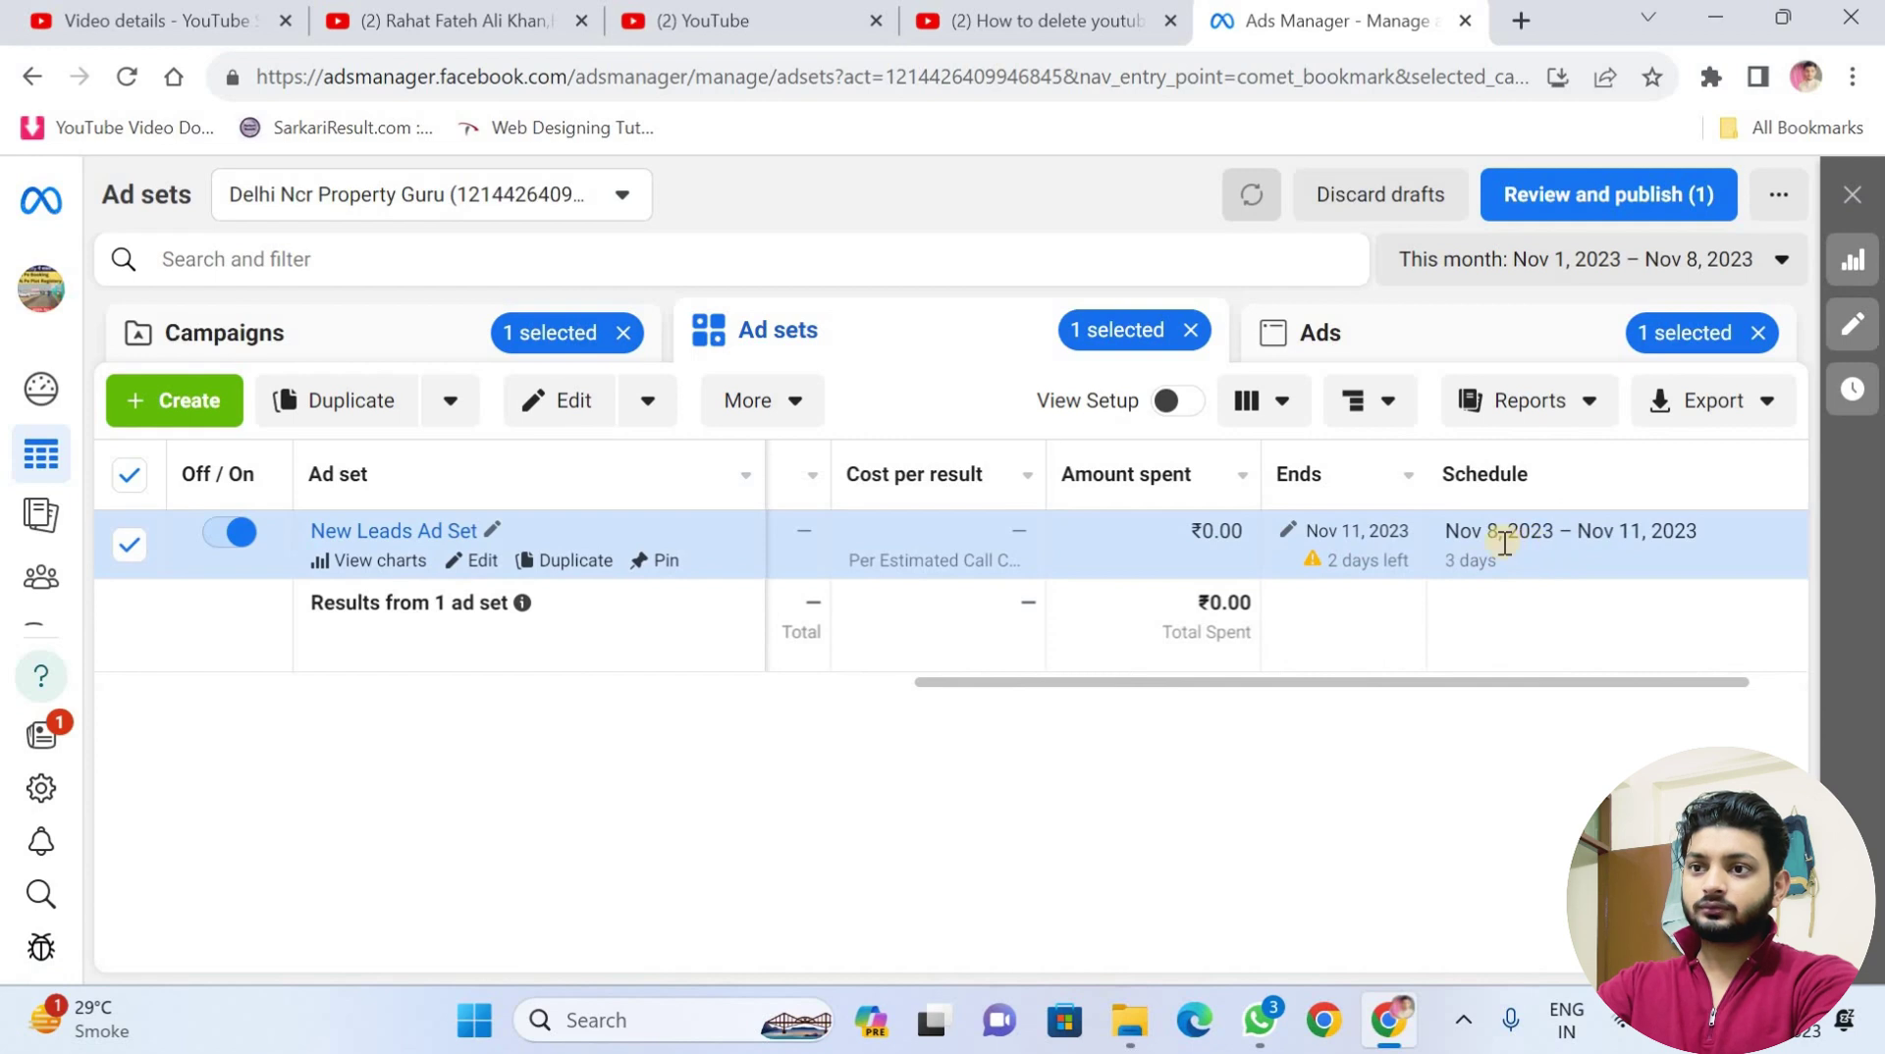
pyautogui.moveTo(1504, 542)
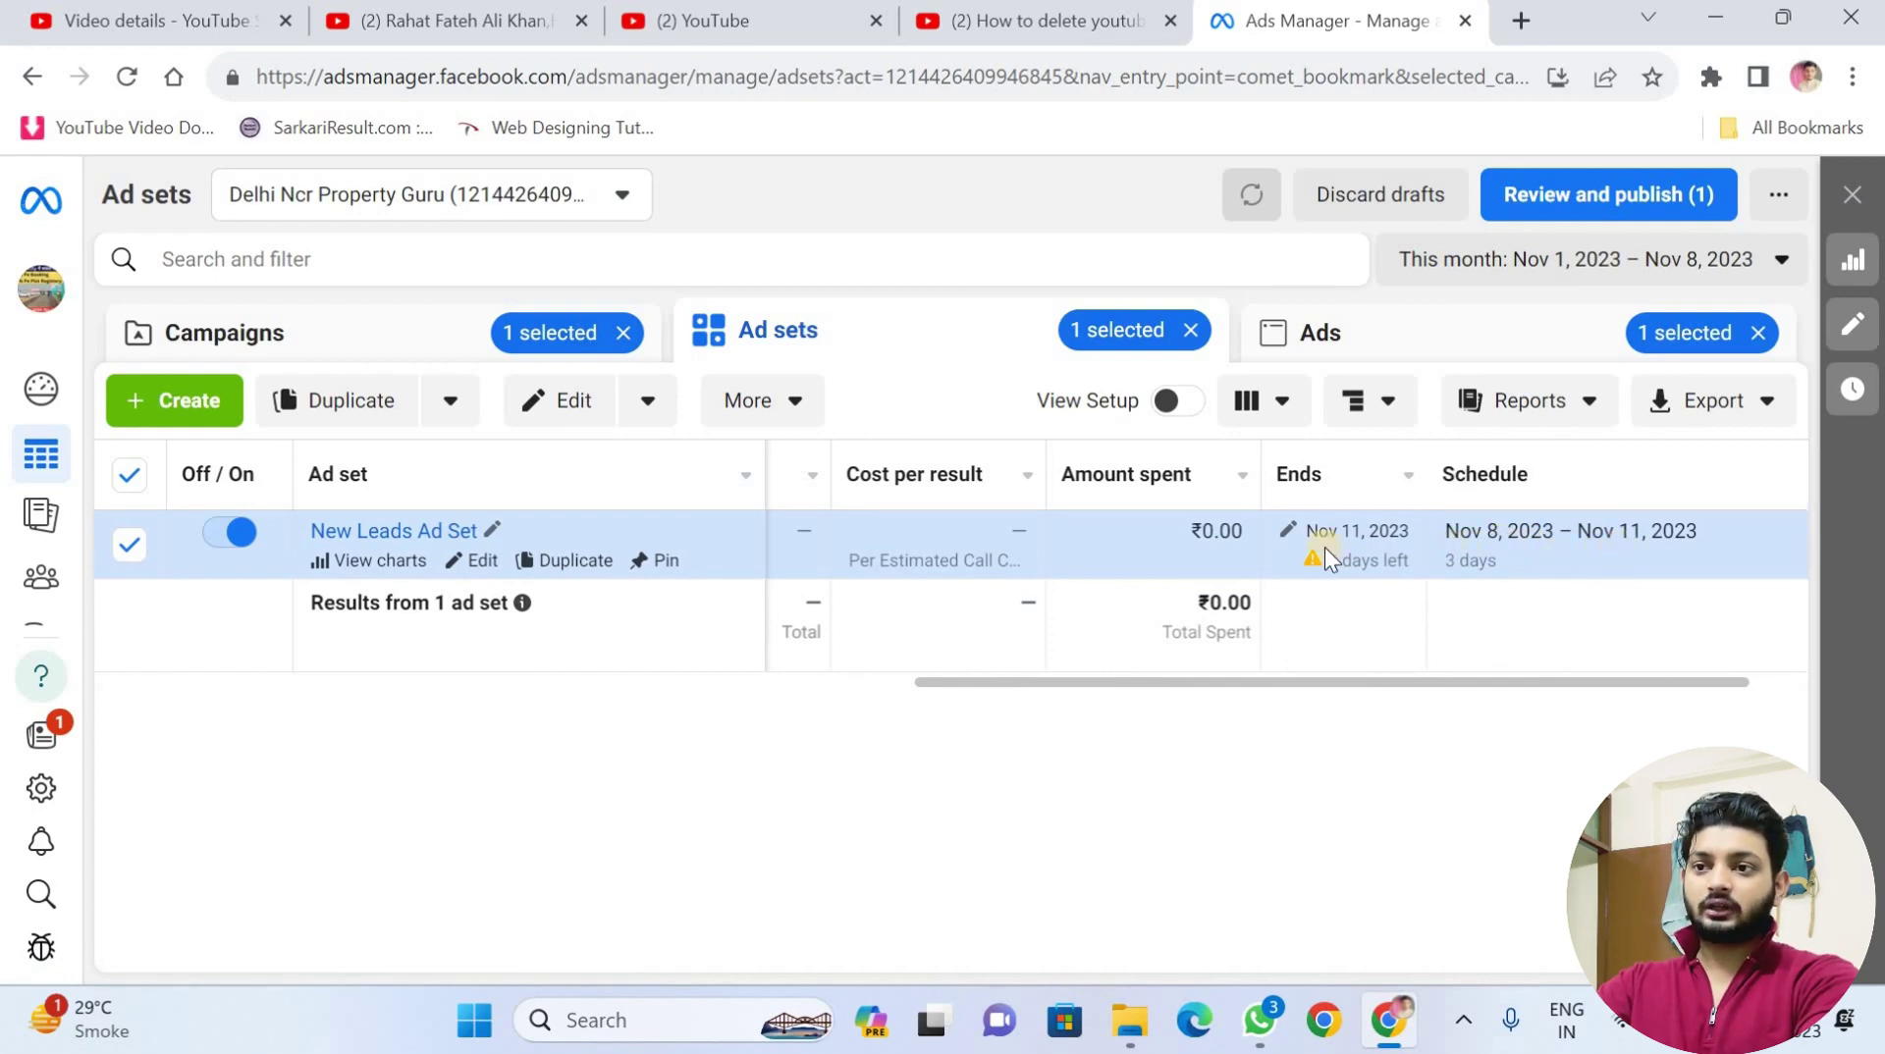
pyautogui.hscroll(-8, 1111, 539)
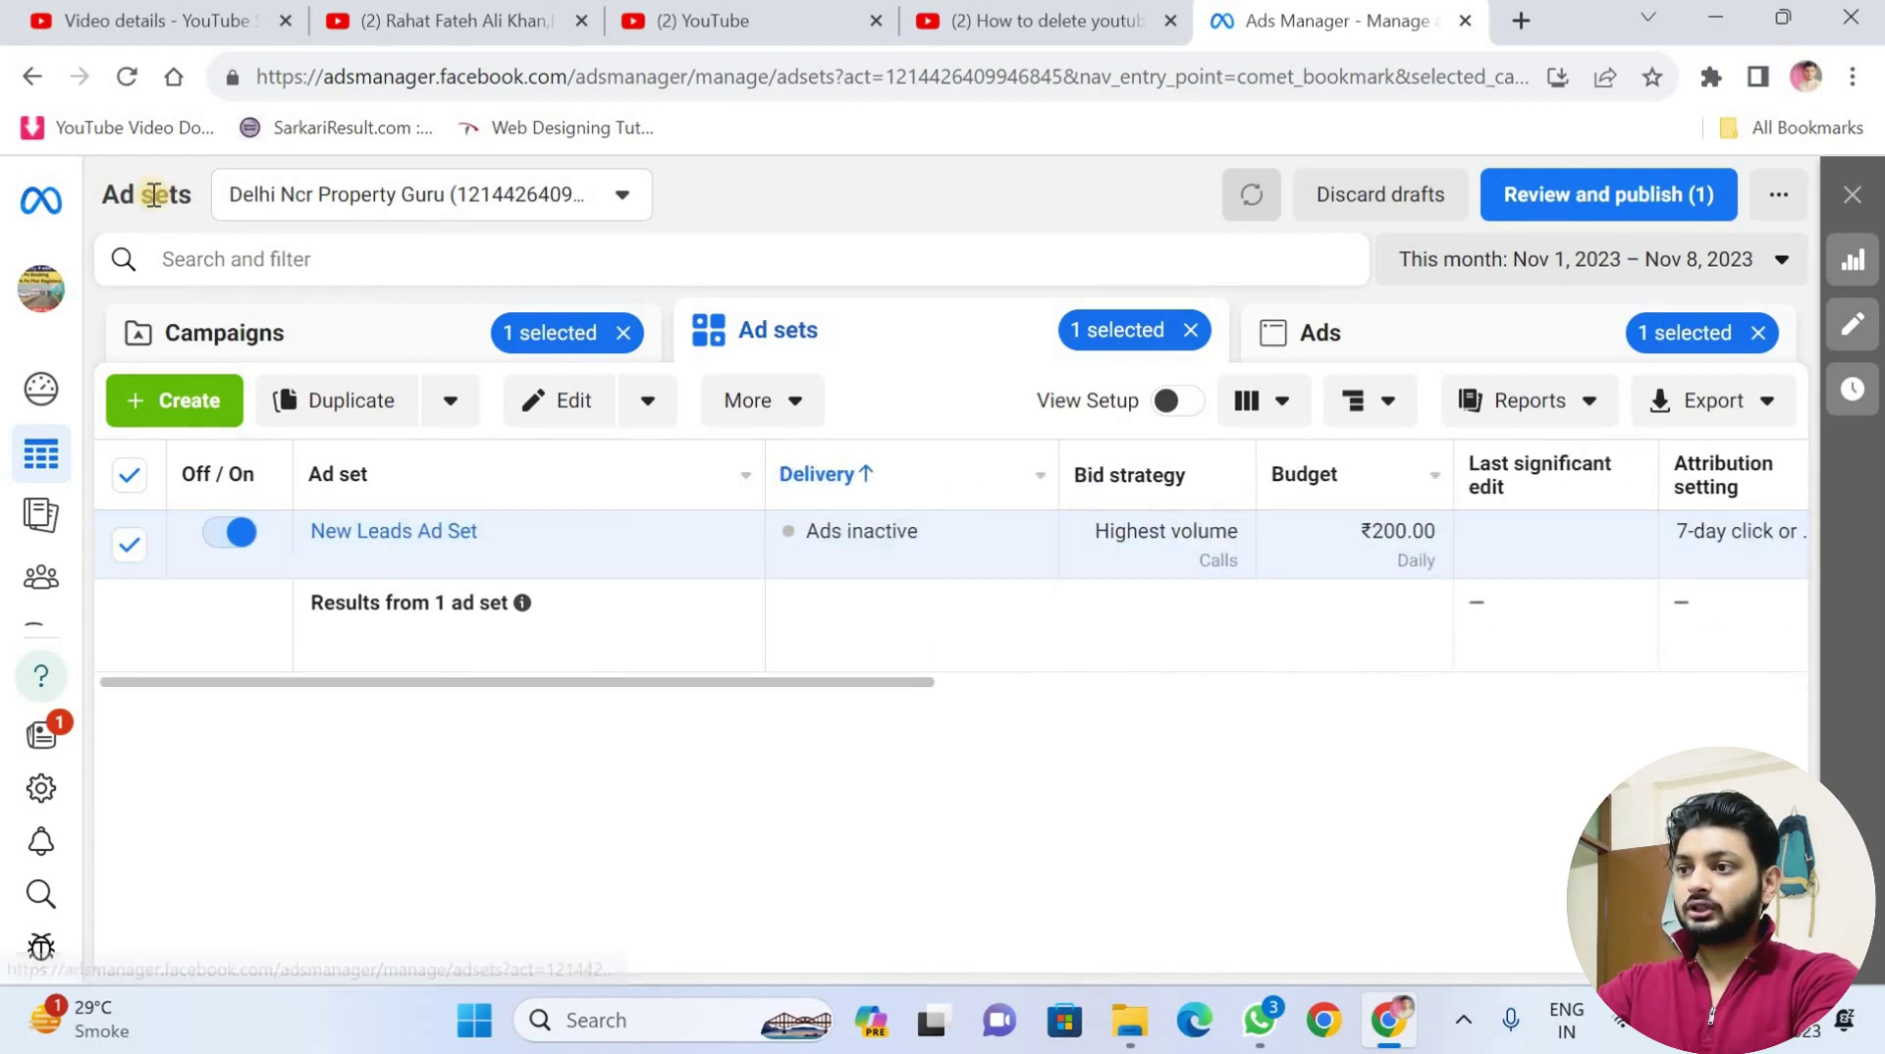
# - Reload the ad sets page and open an extra blank browser tab while it loads
pyautogui.click(130, 79)
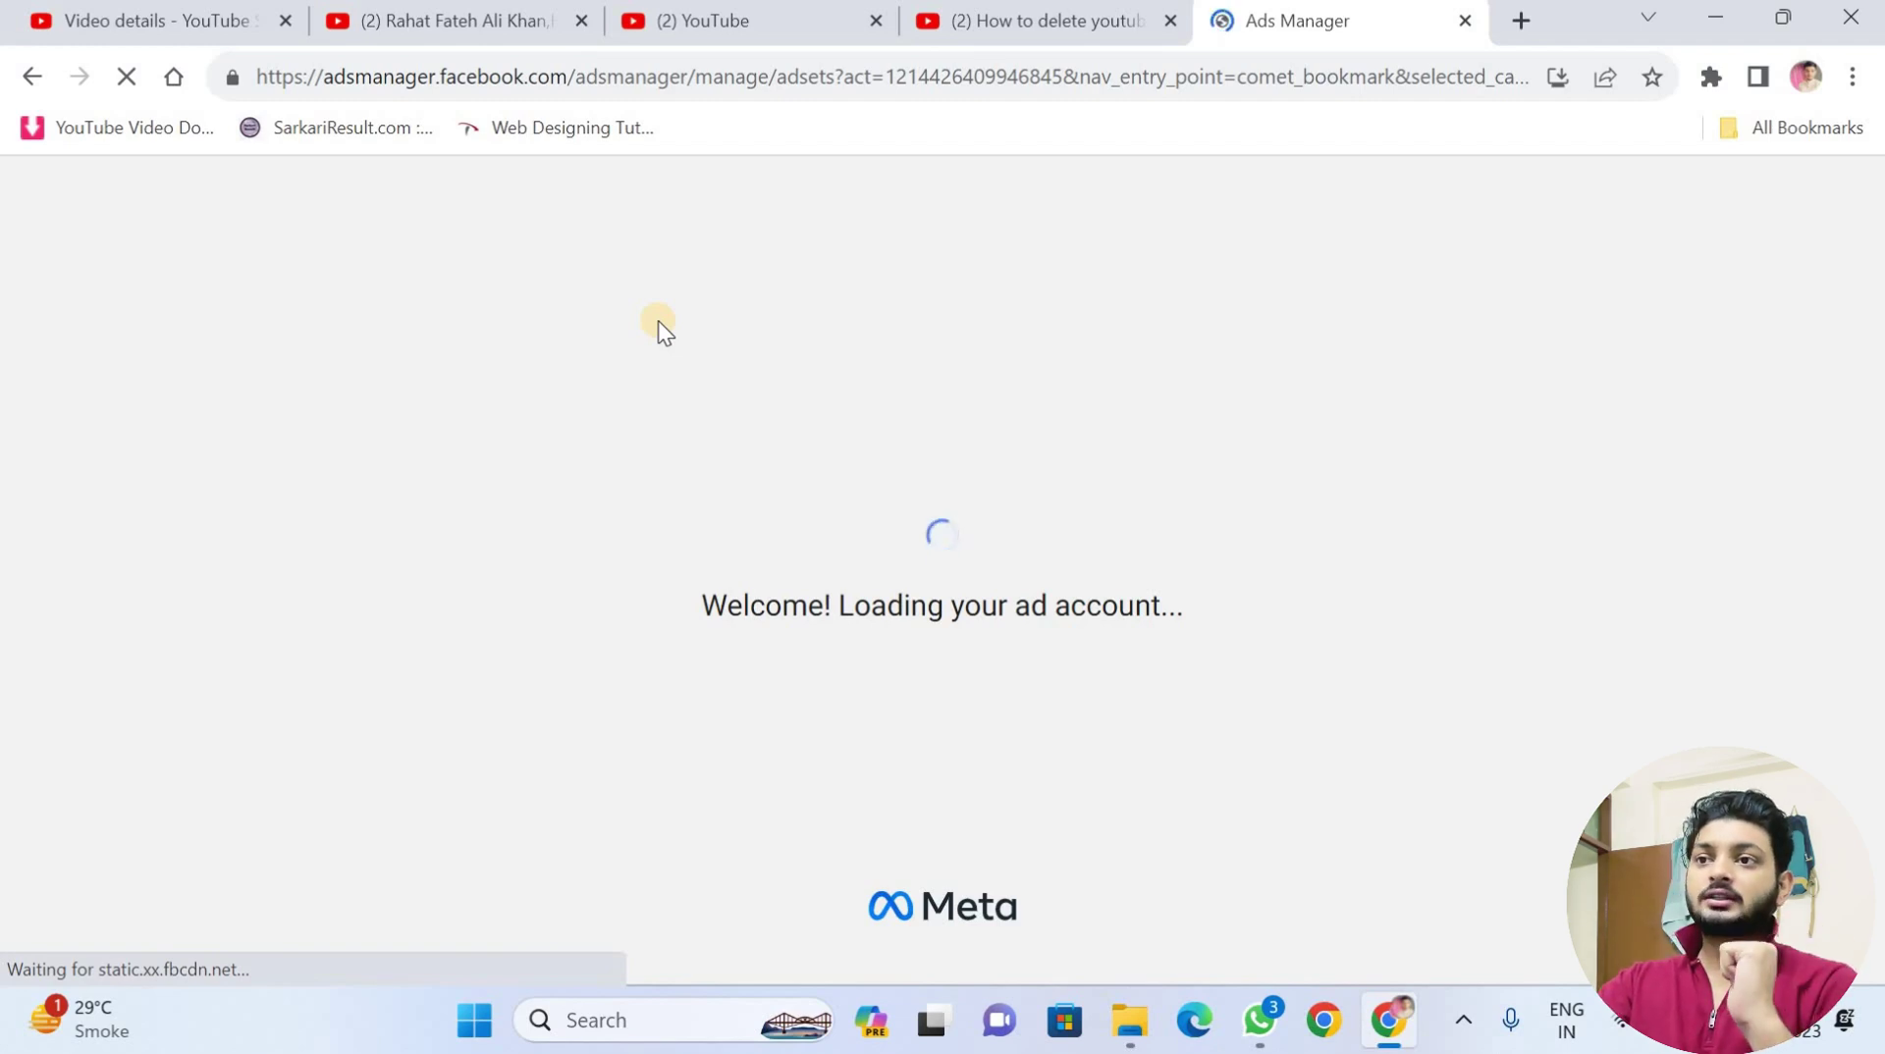
pyautogui.click(1521, 21)
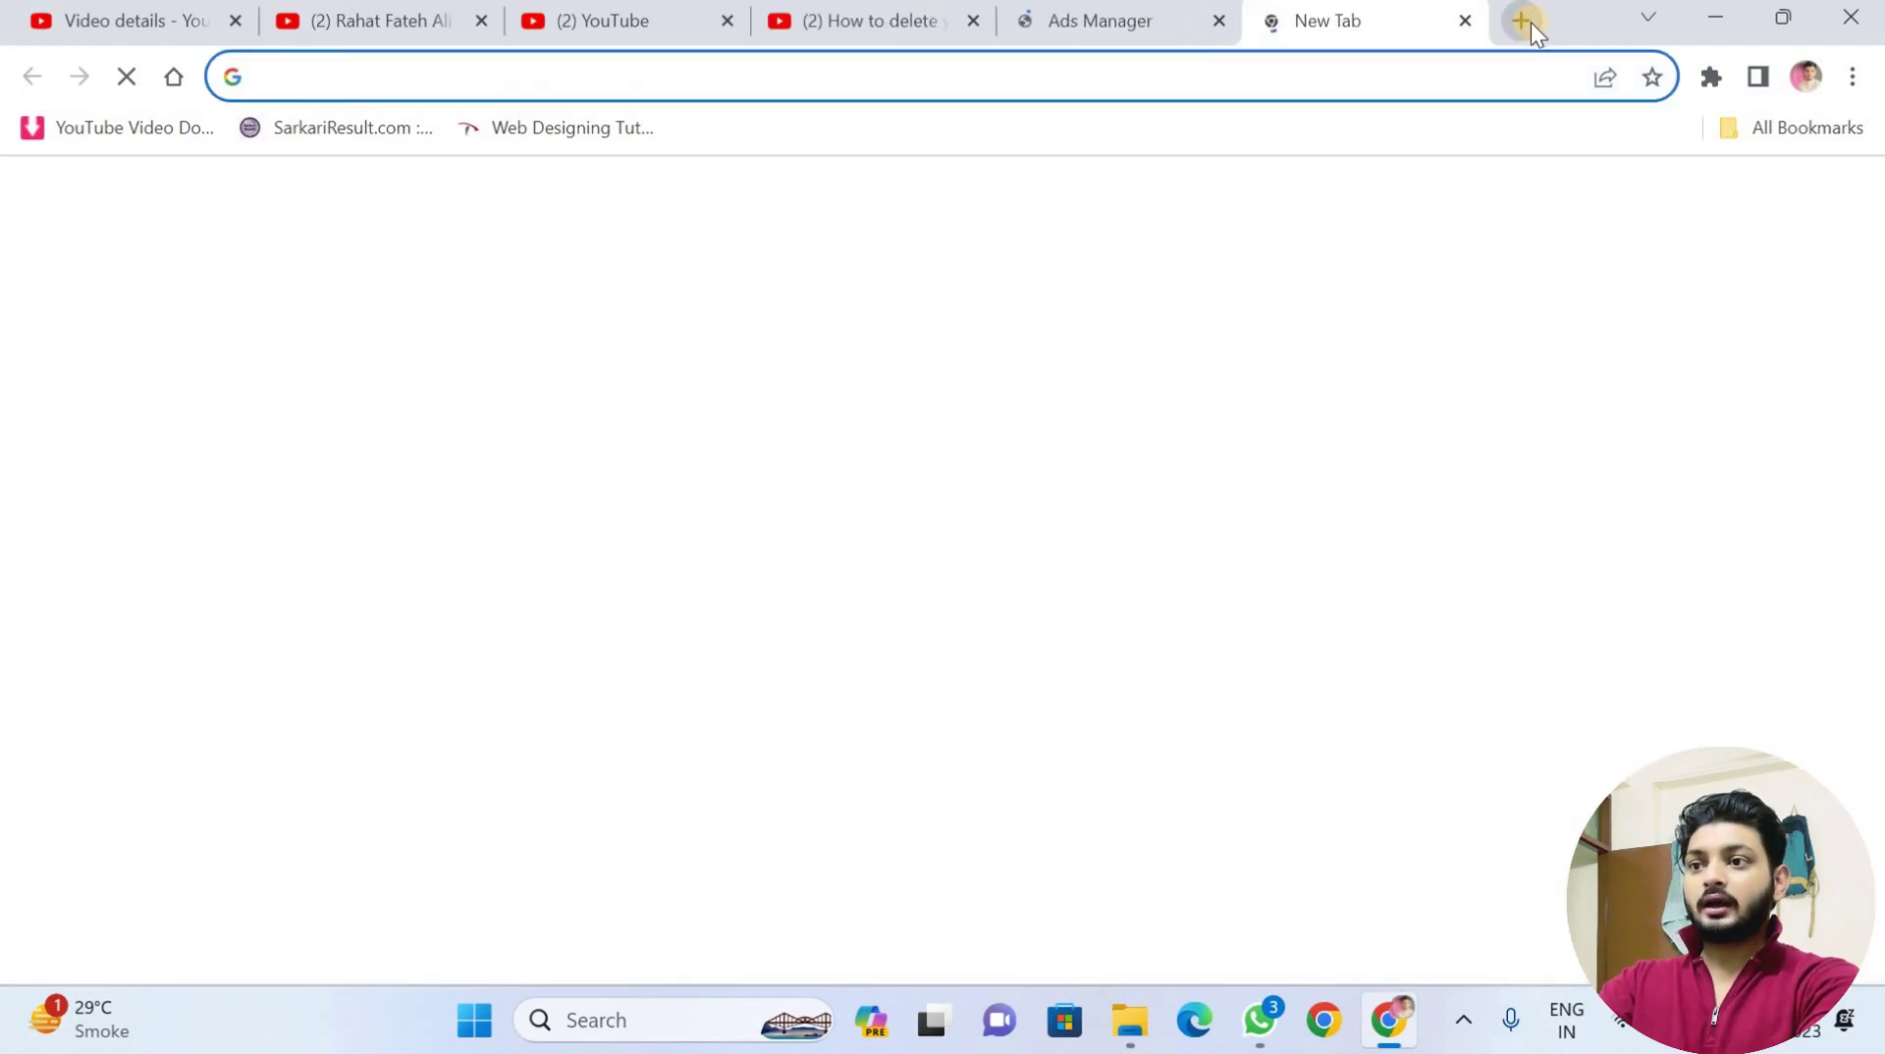
pyautogui.click(1141, 18)
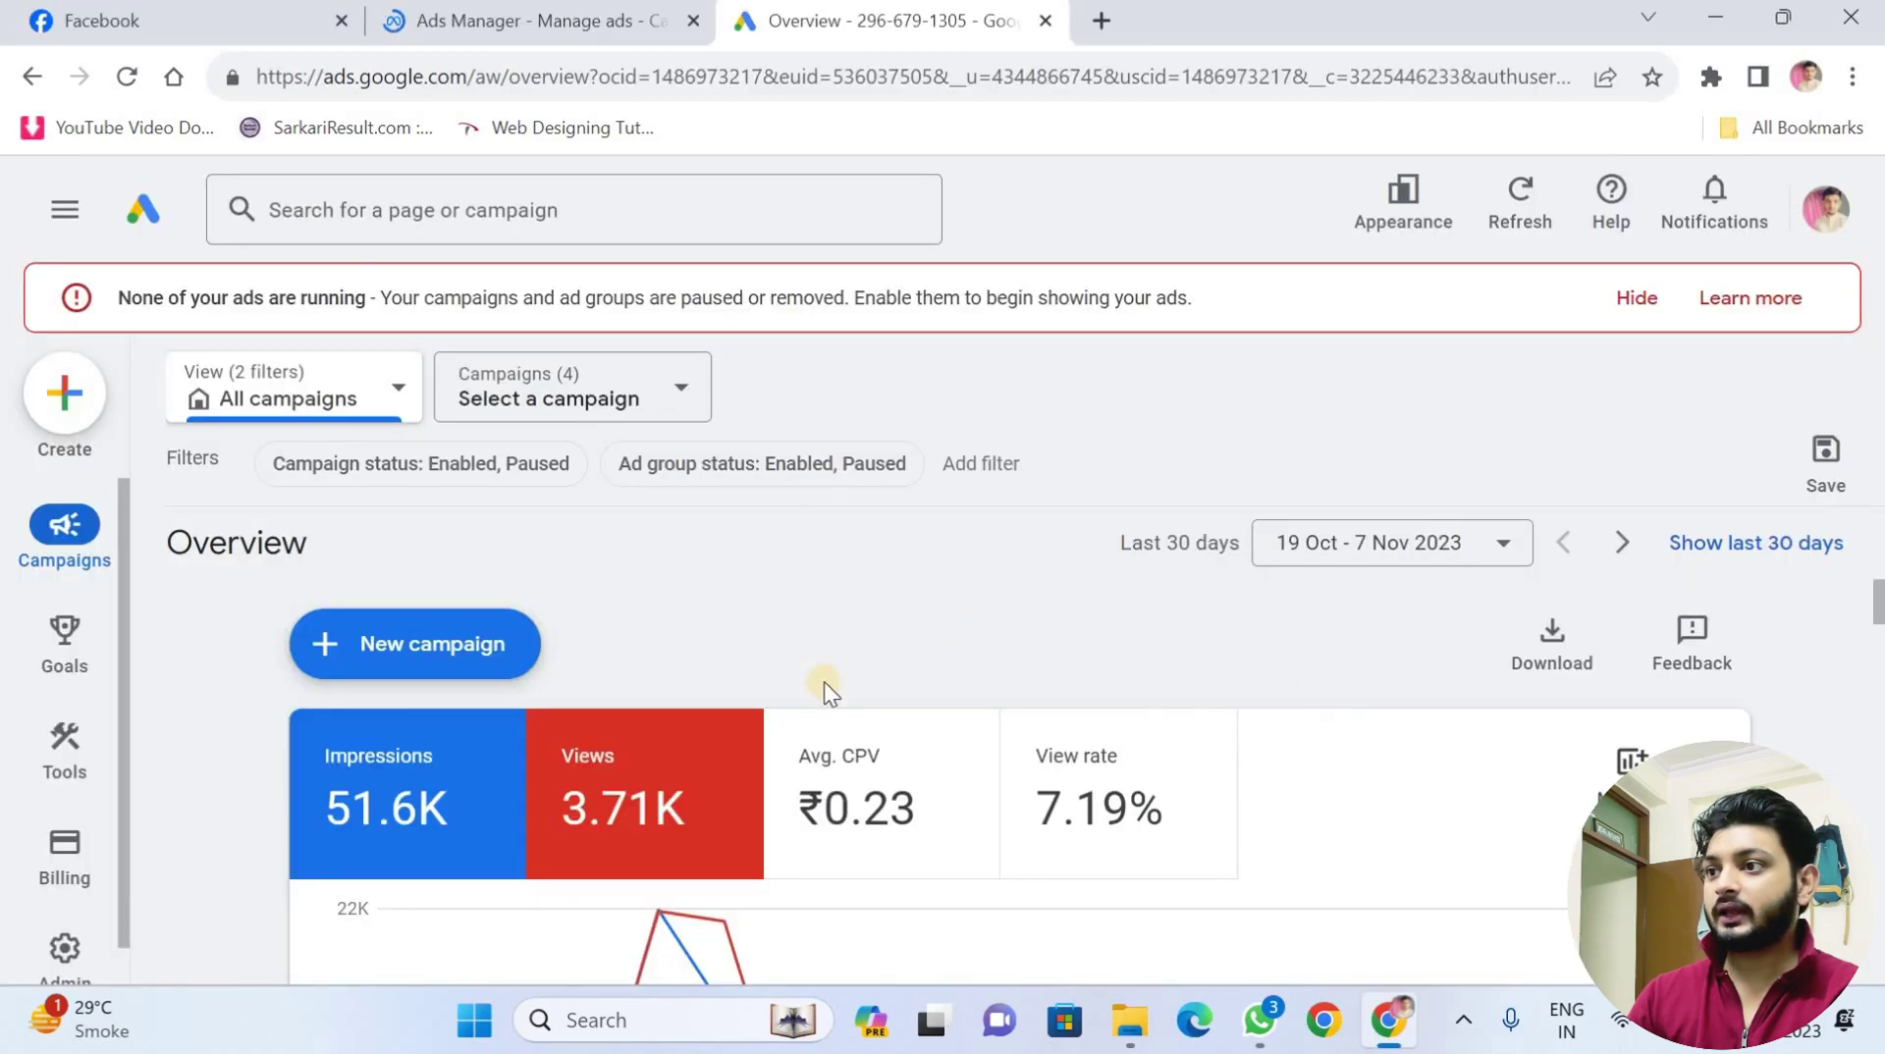
# - Examine the impressions, views and average CPV in the Google Ads overview, and close that page
pyautogui.click(1625, 299)
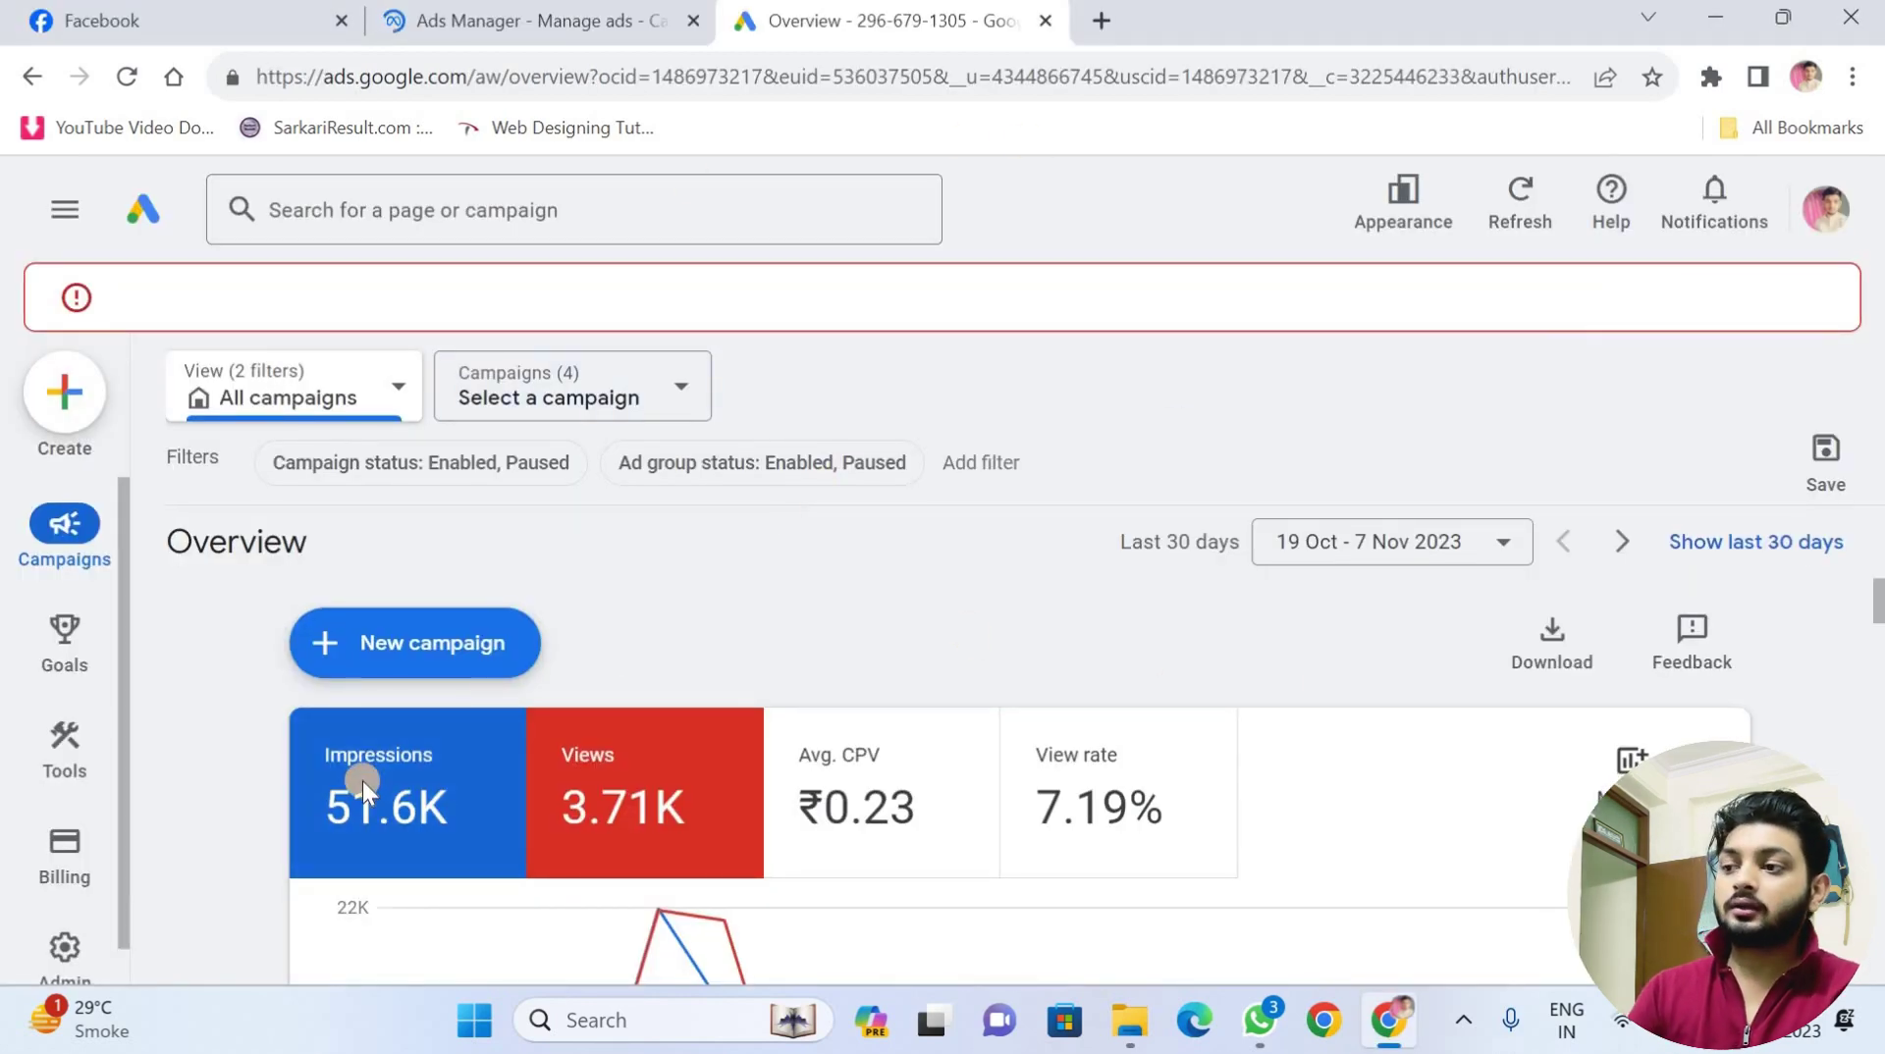
pyautogui.moveTo(362, 781)
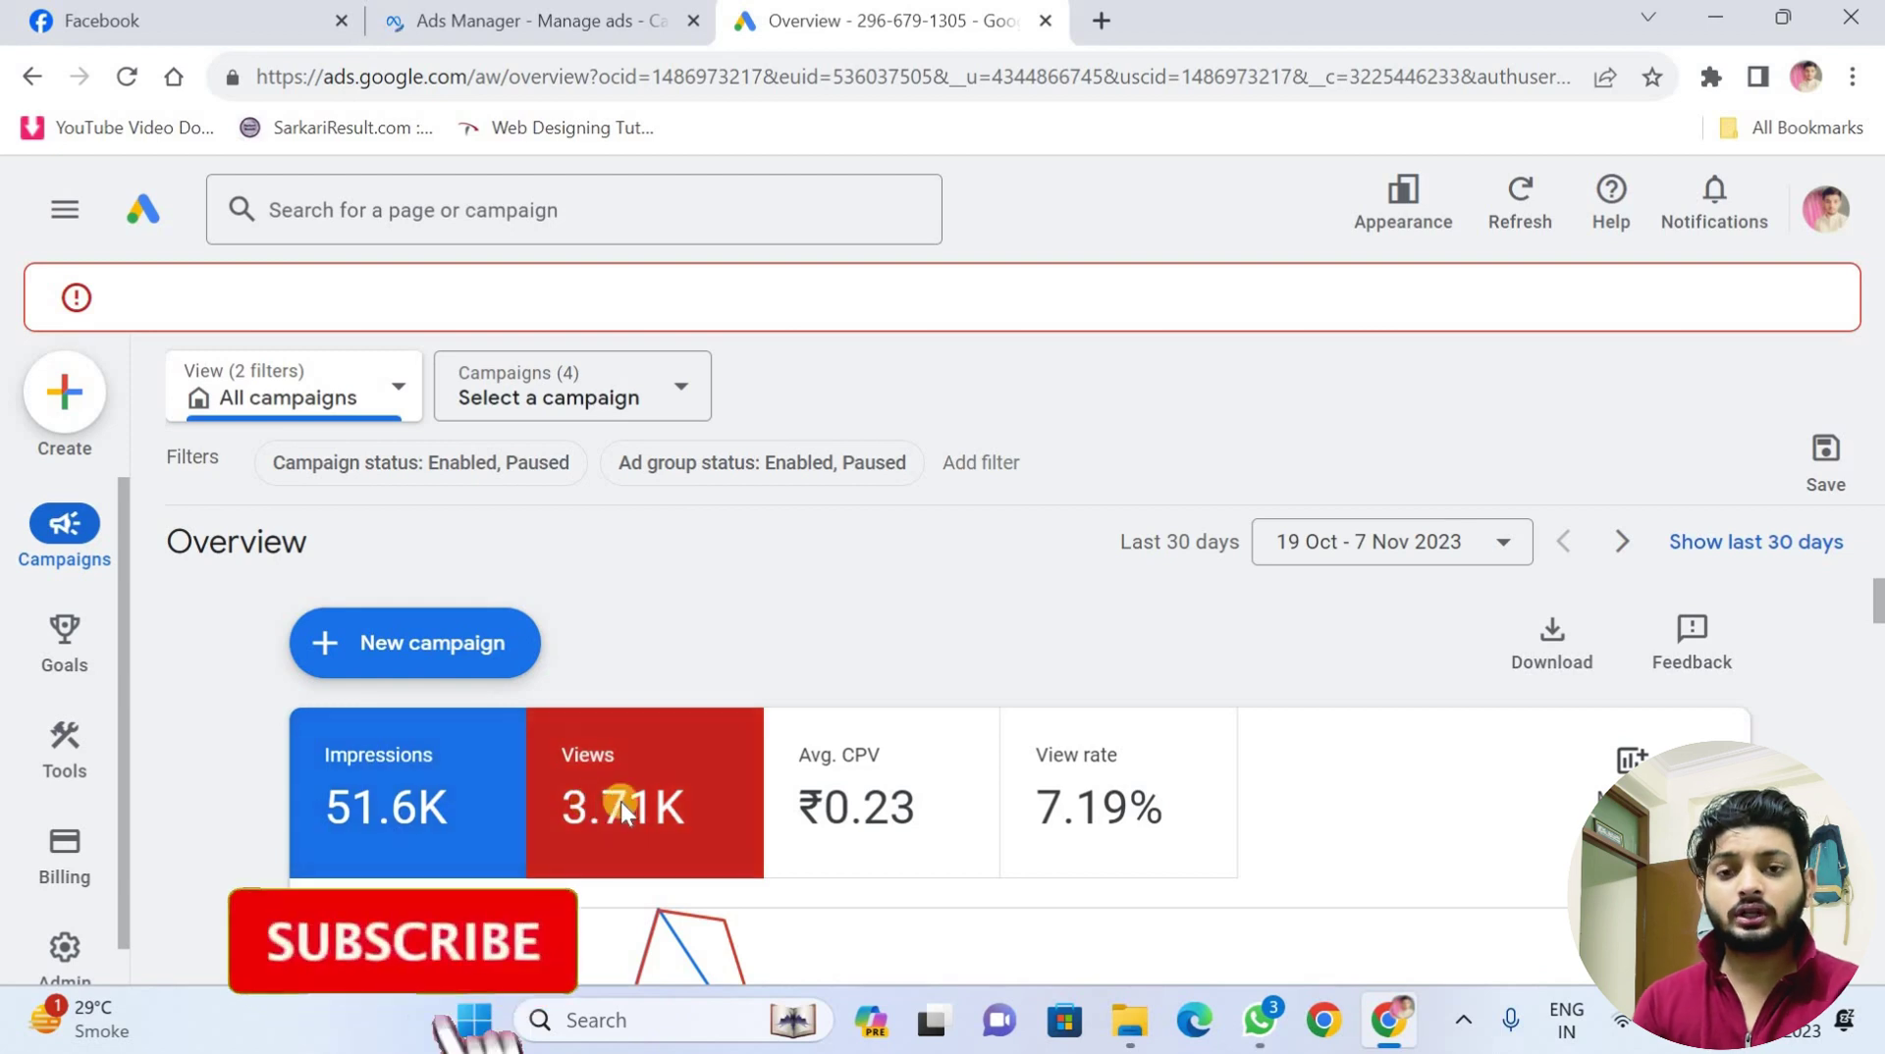
pyautogui.moveTo(638, 799)
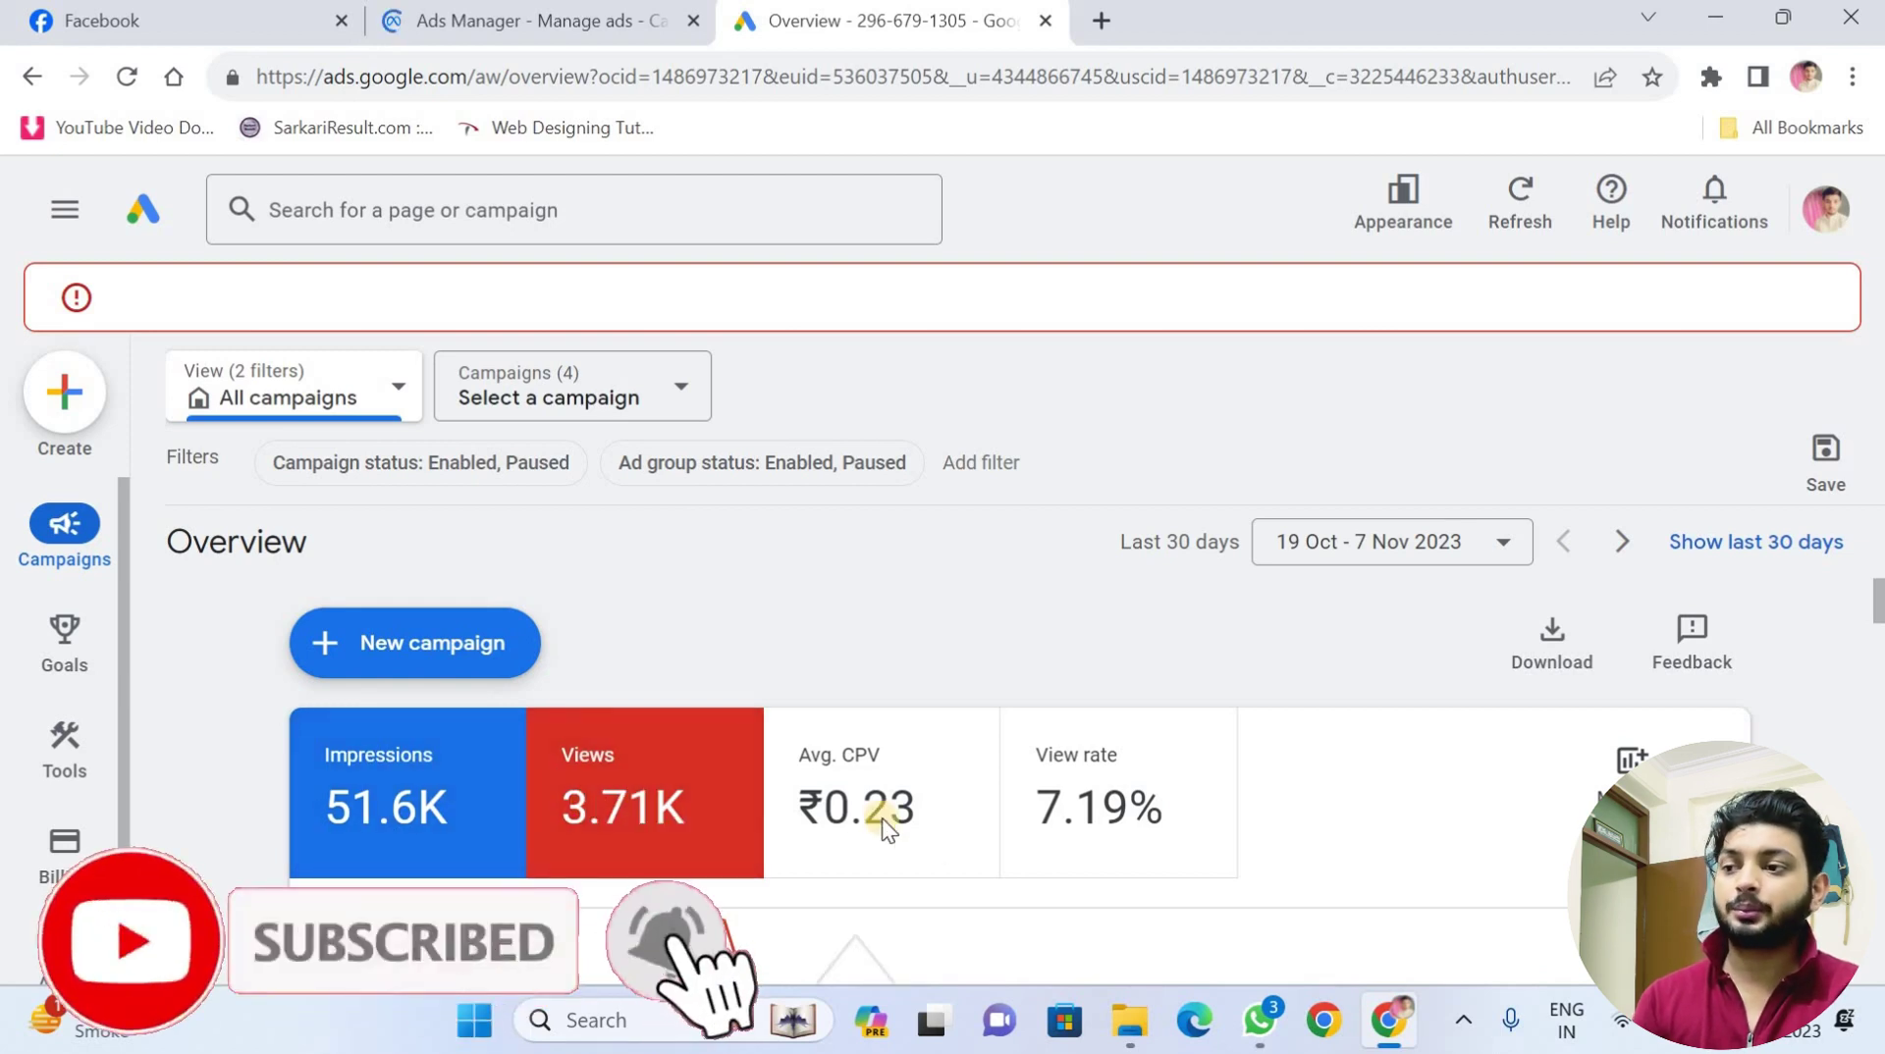
pyautogui.moveTo(882, 819)
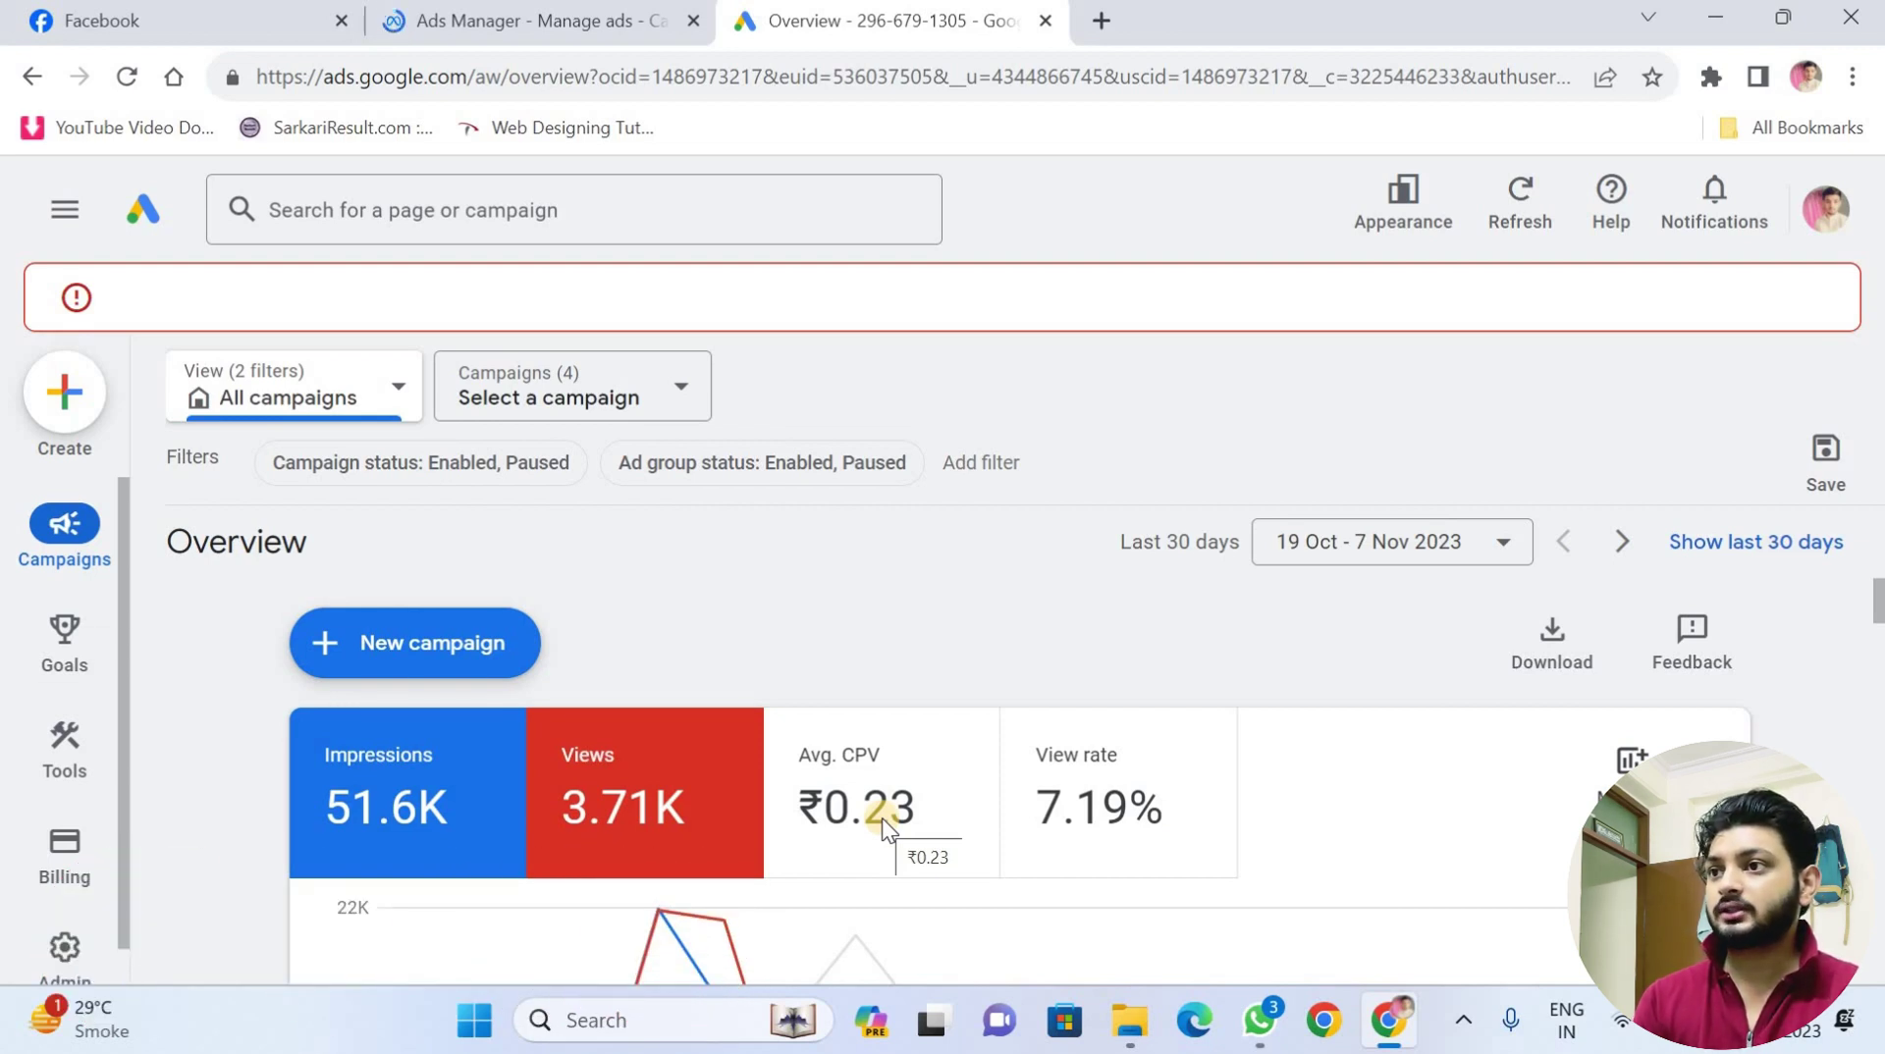
pyautogui.click(1049, 24)
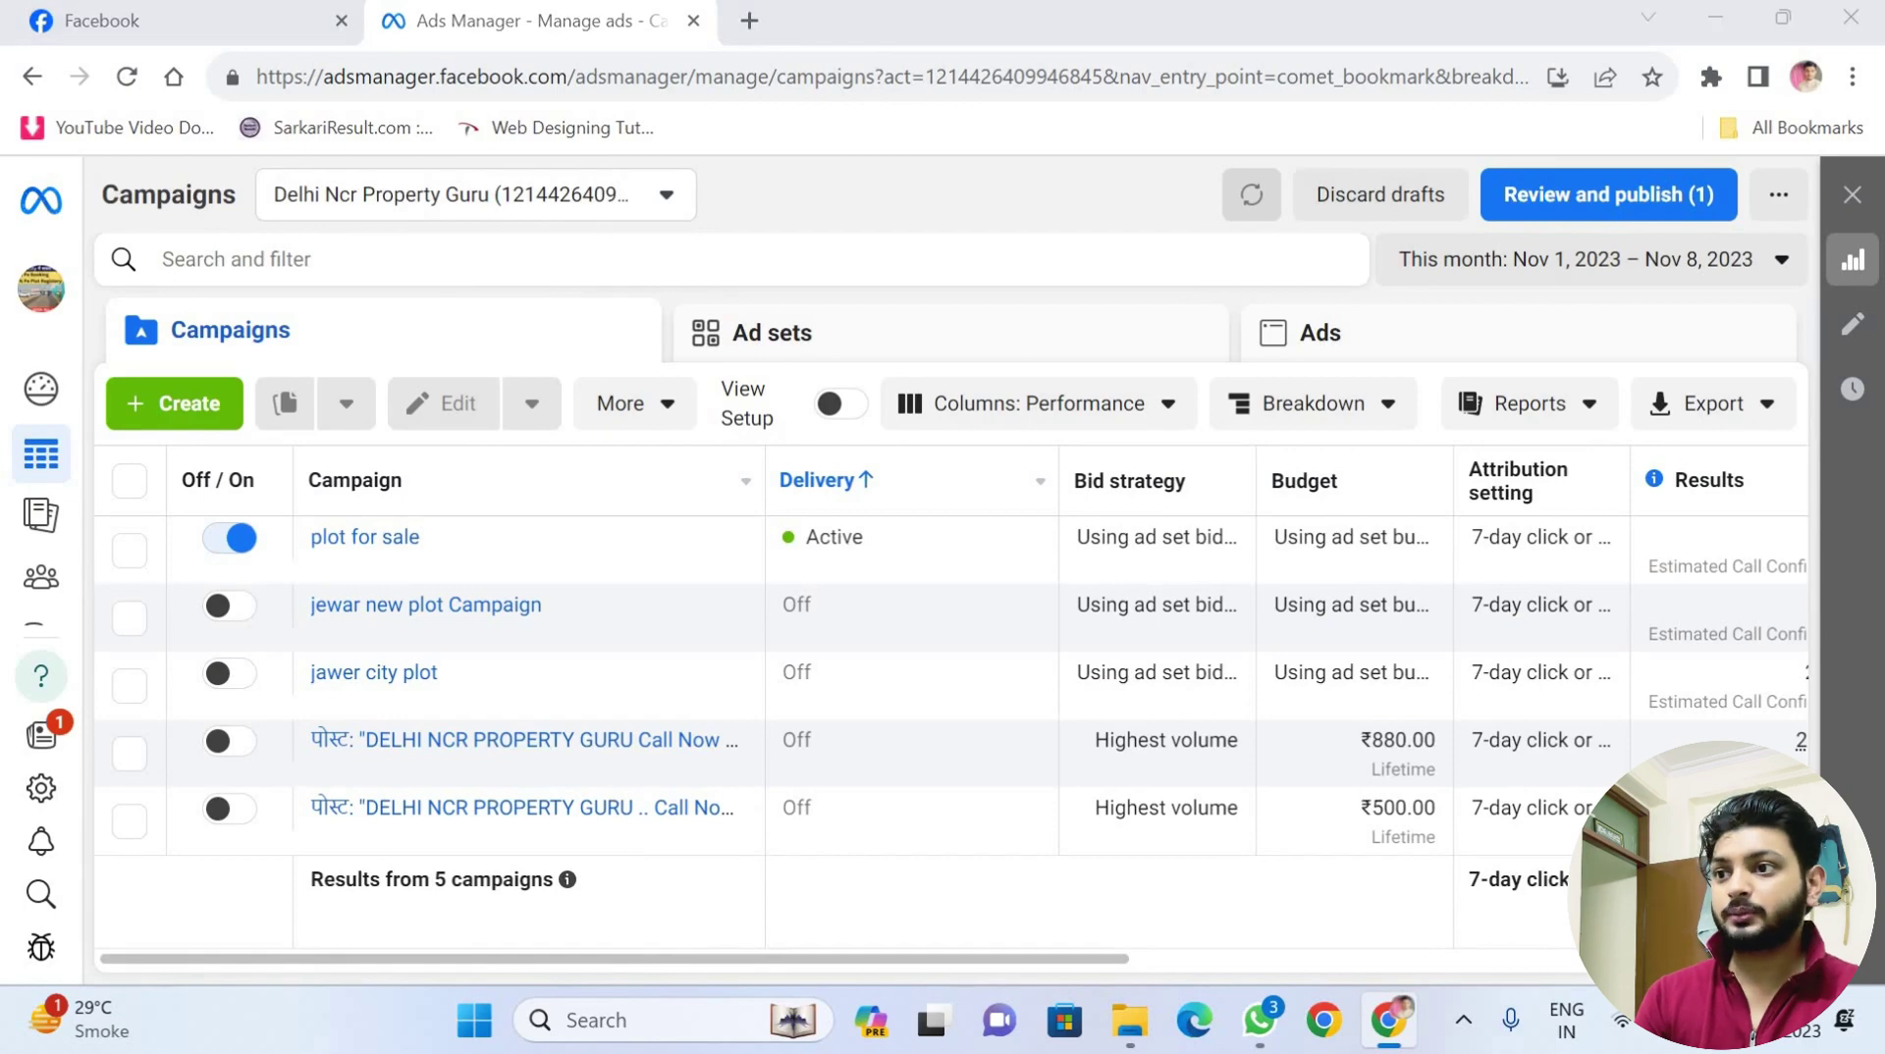
# - Open Ads Manager from the Facebook home page and examine the campaigns' results, reach, impressions, cost per result and end dates
pyautogui.click(202, 14)
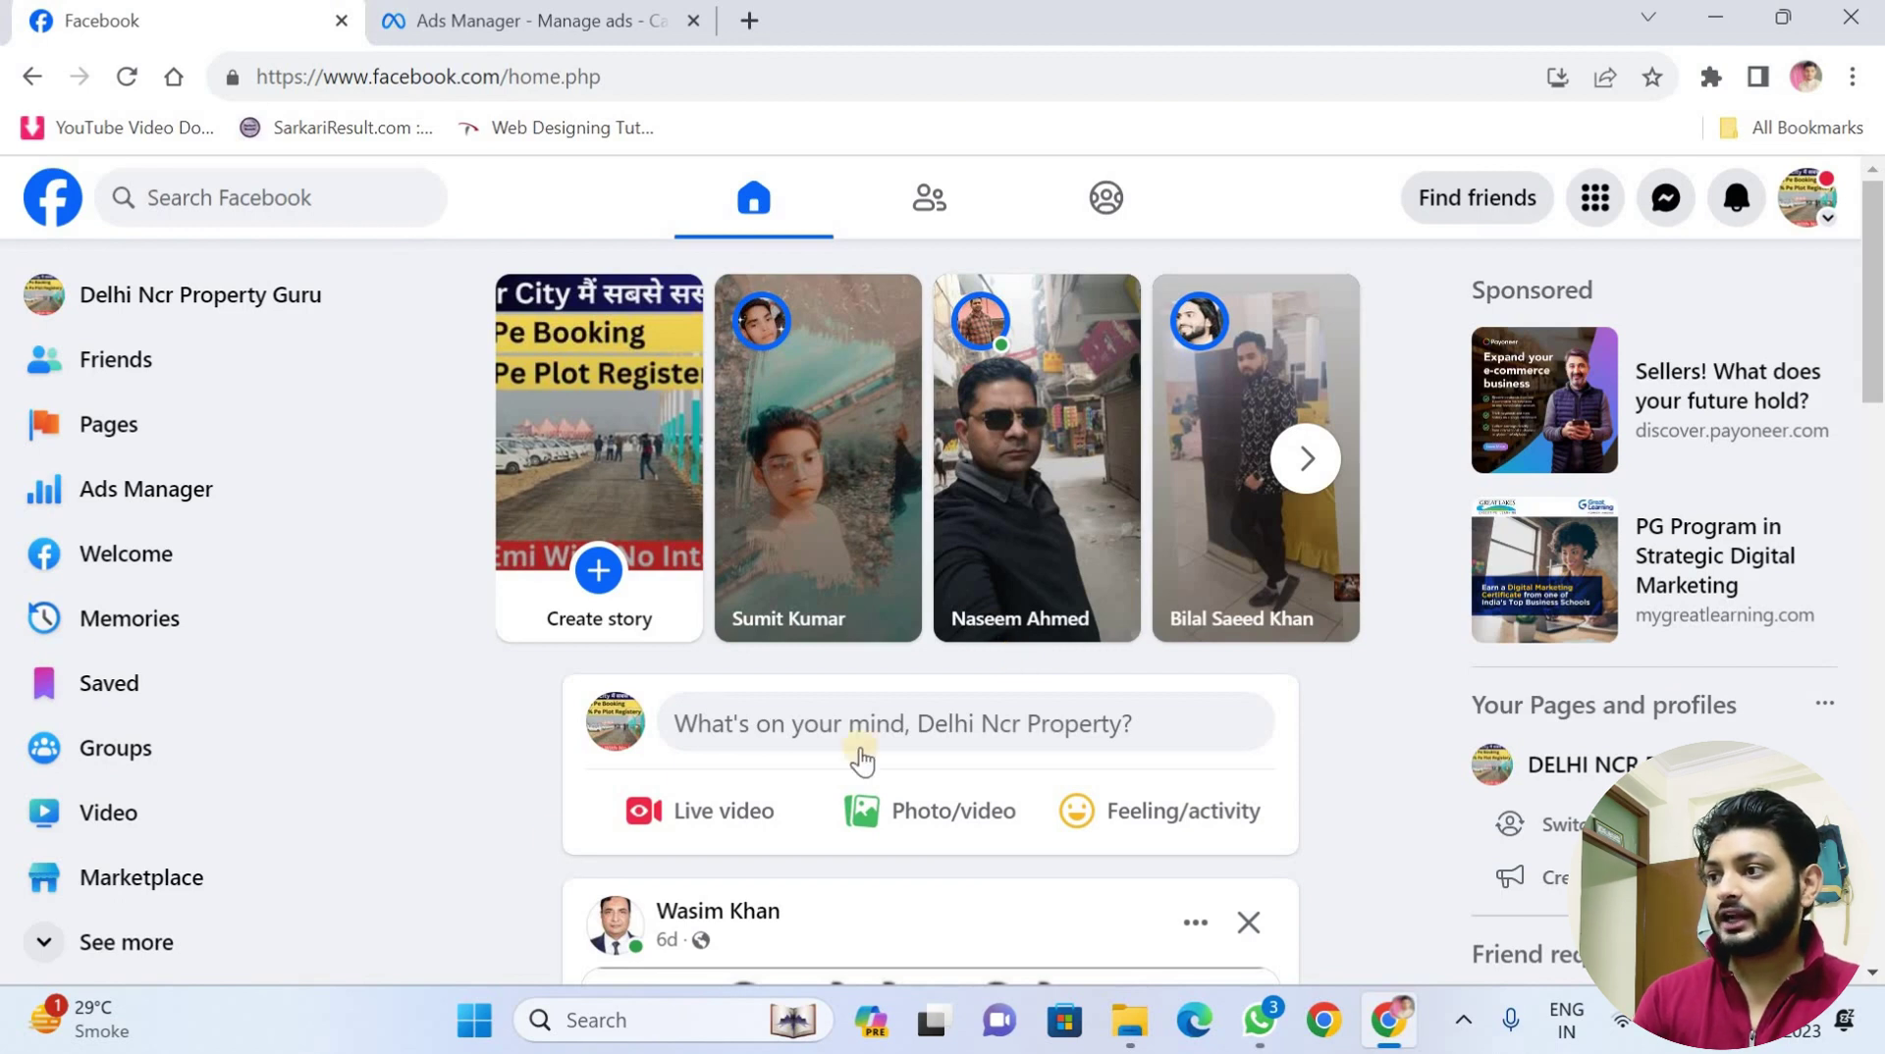
pyautogui.click(109, 493)
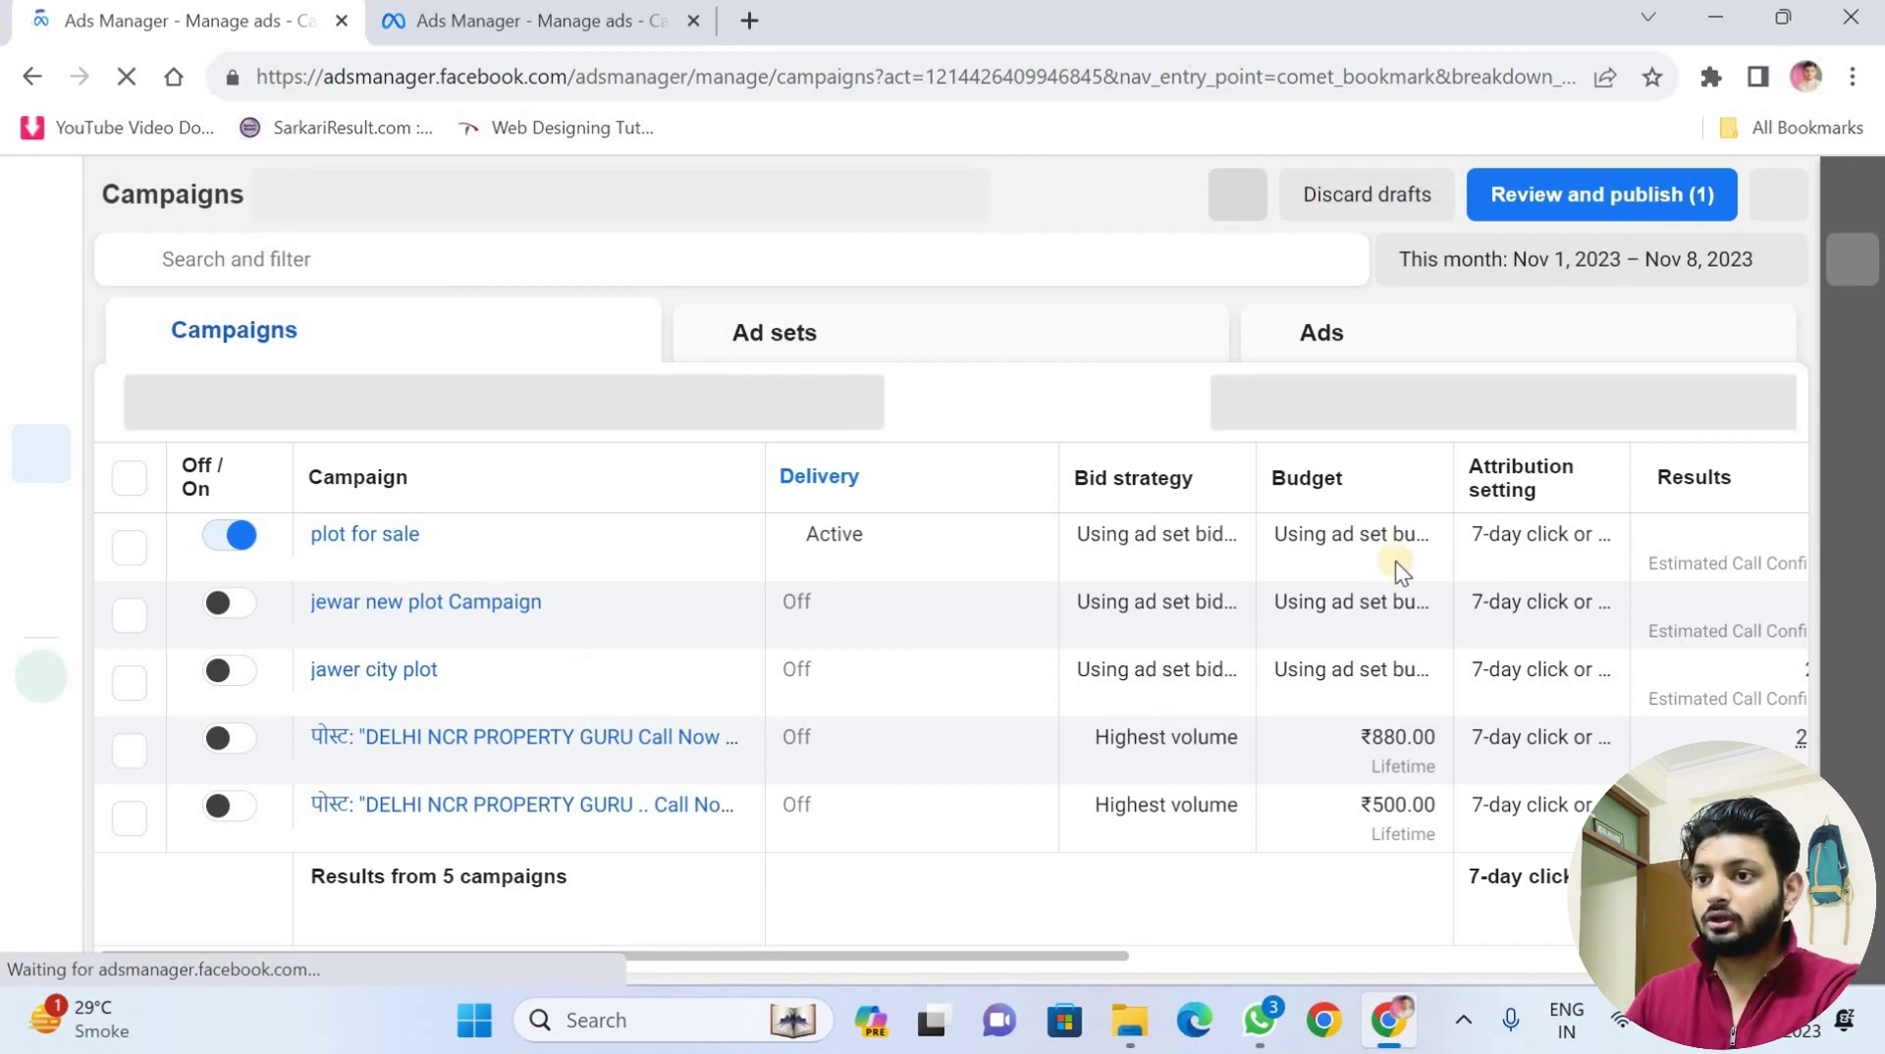
pyautogui.hscroll(4, 1646, 638)
pyautogui.hscroll(3, 1620, 643)
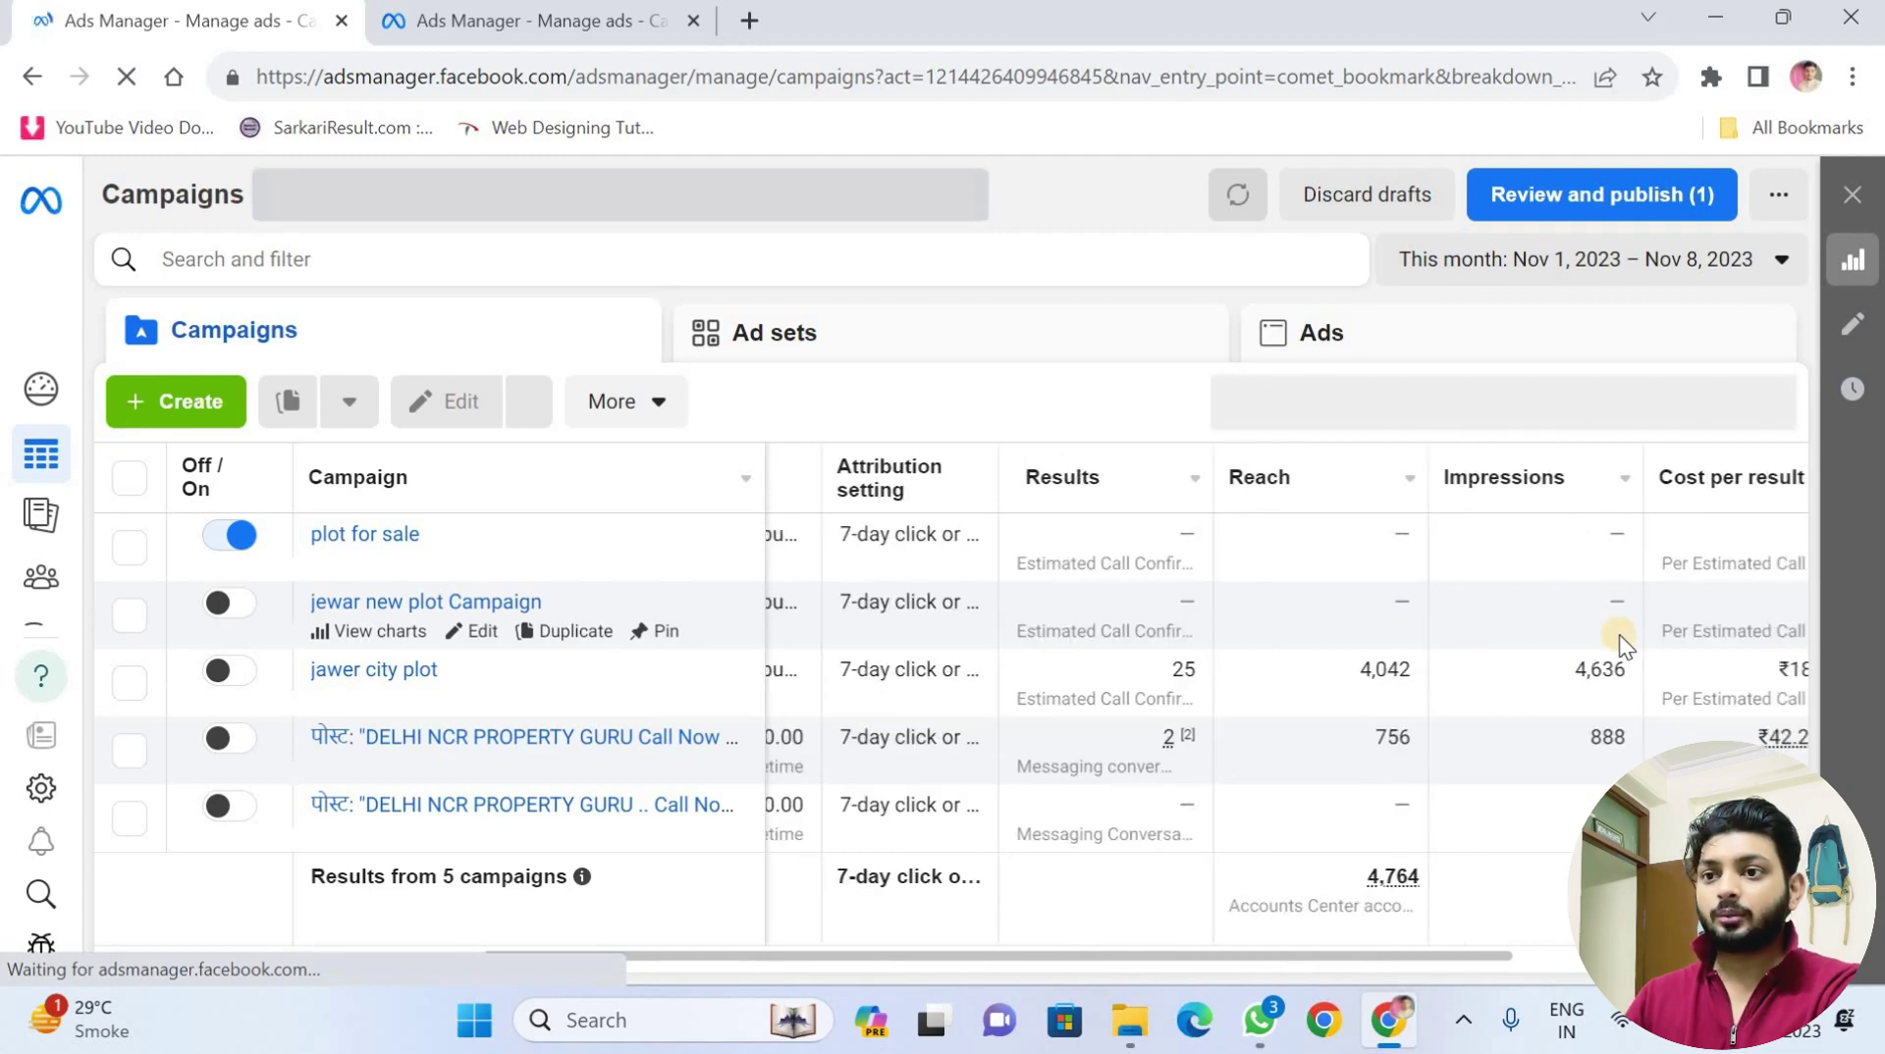
pyautogui.hscroll(3, 1620, 643)
pyautogui.hscroll(3, 1622, 643)
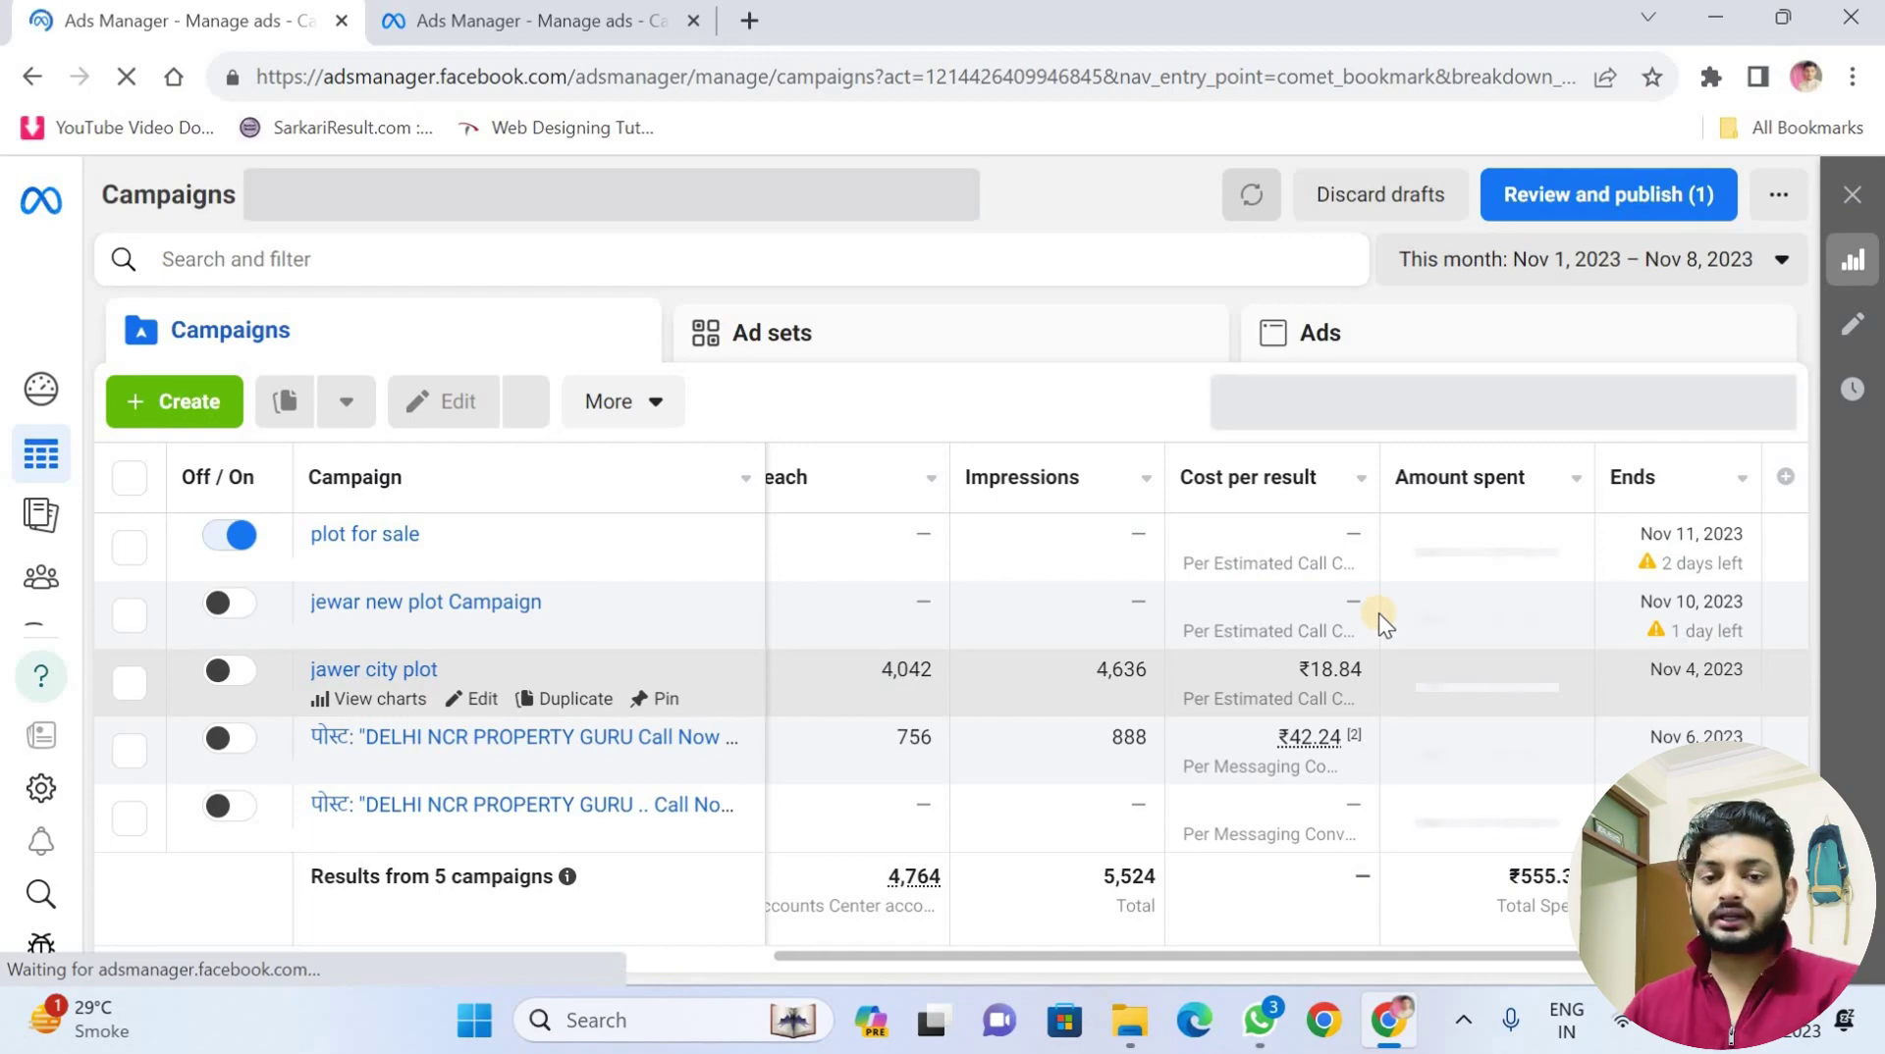
pyautogui.hscroll(-5, 1378, 615)
pyautogui.hscroll(-5, 1378, 614)
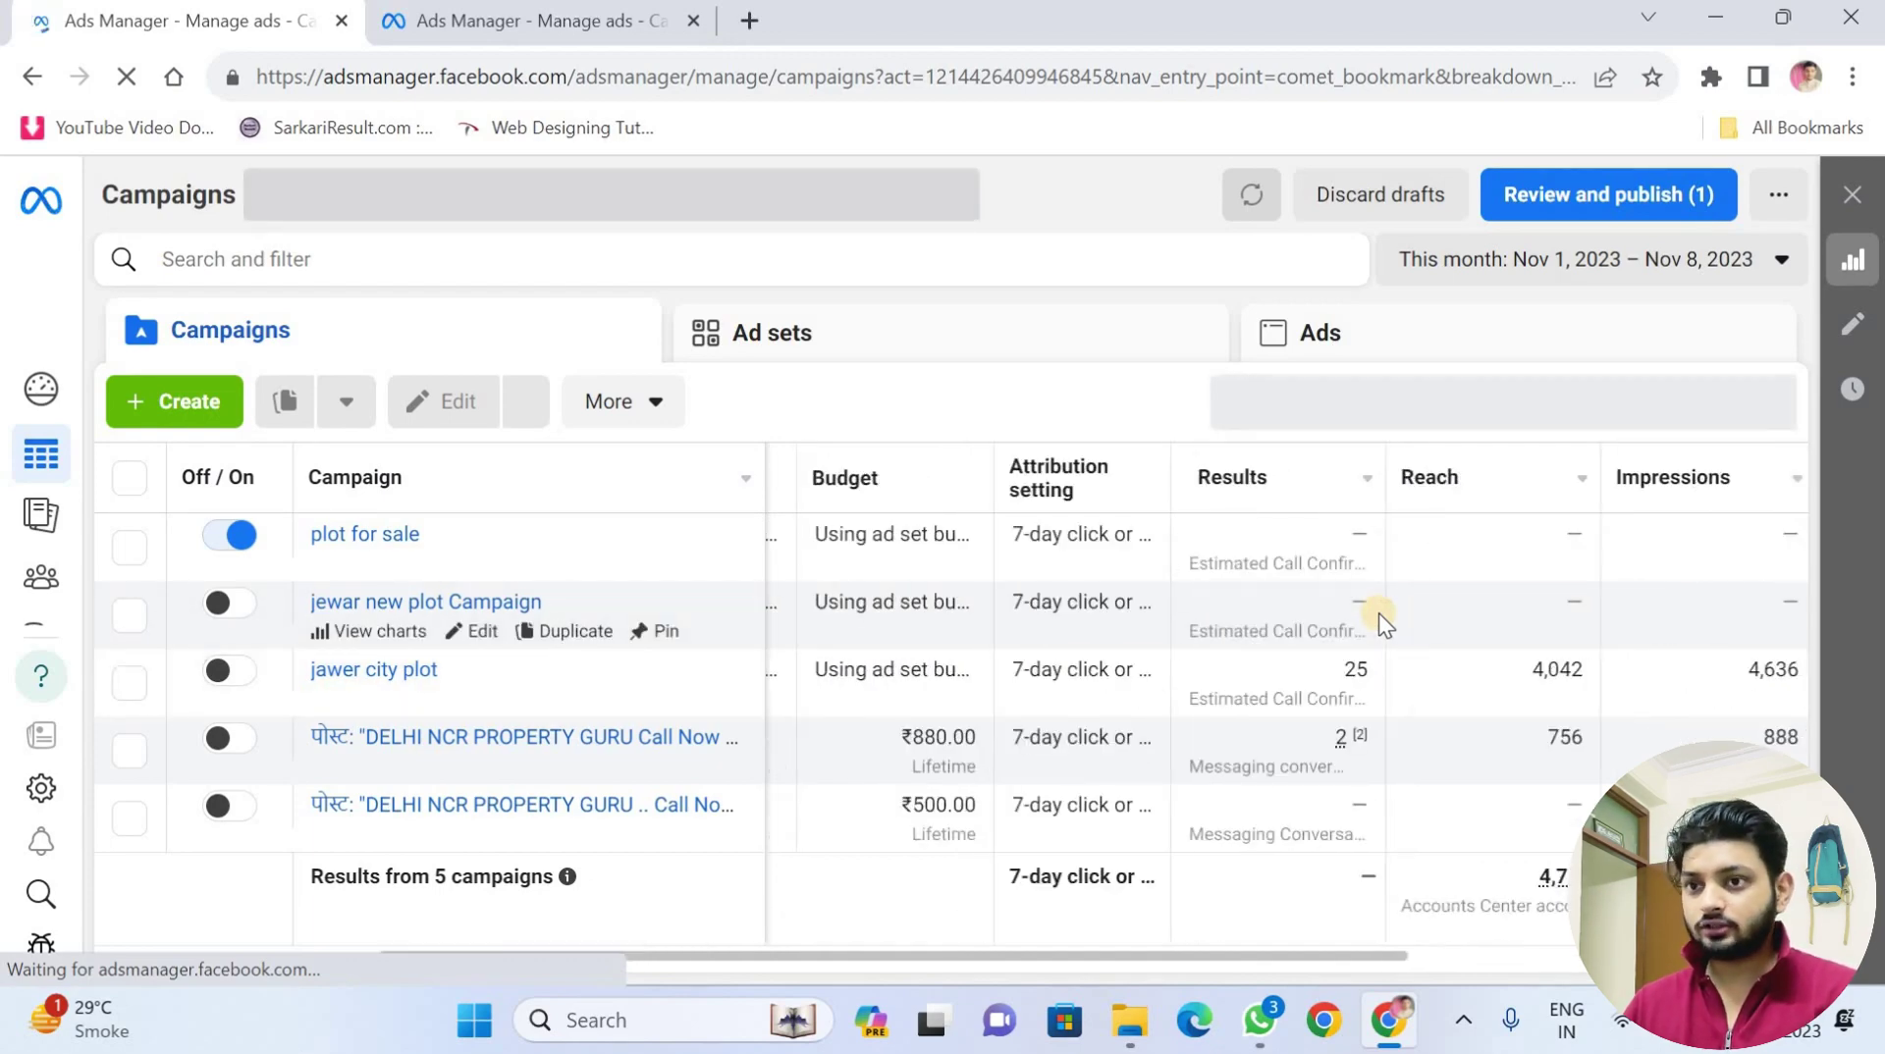